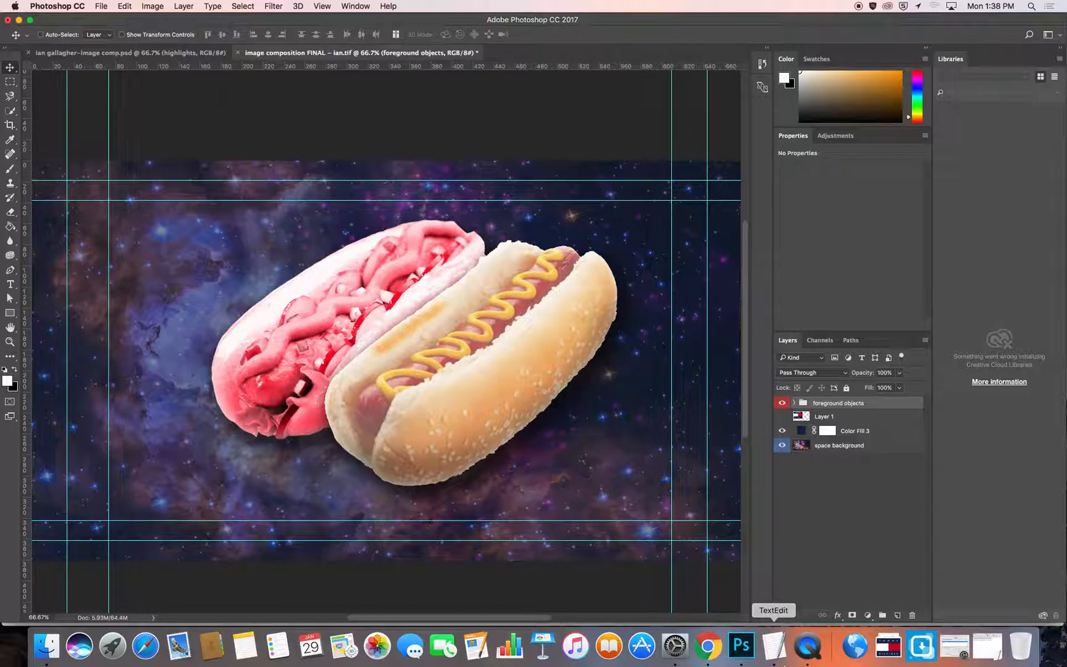
- Switch to Chrome and run a Google image search for "face" in a new tab
{"action": "left_click", "coordinate": [708, 648]}
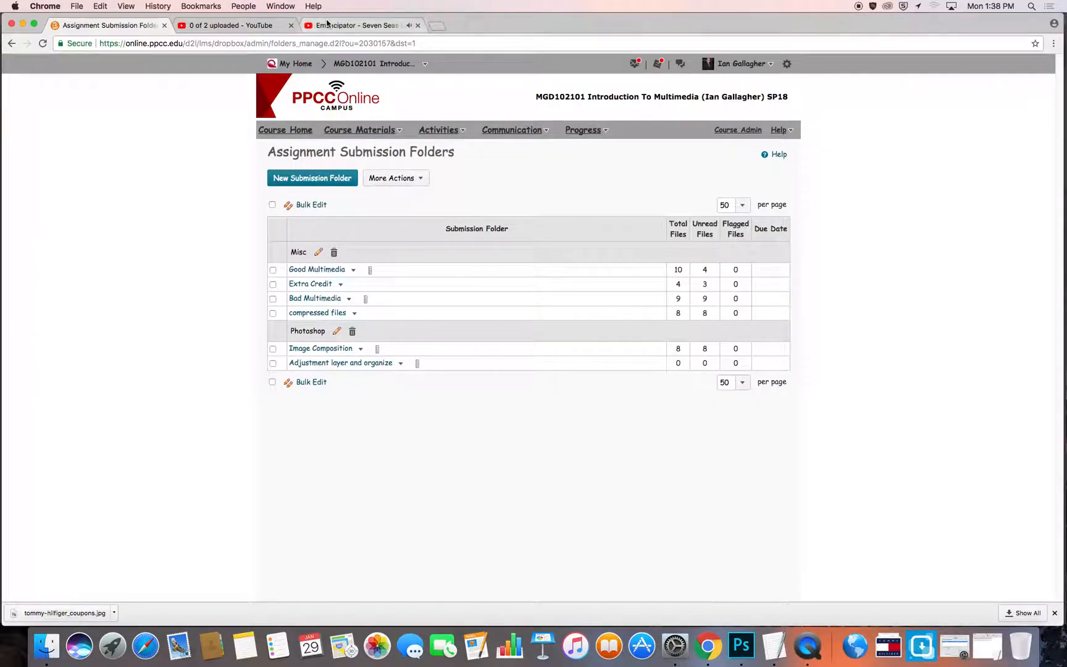
{"action": "left_click", "coordinate": [445, 28]}
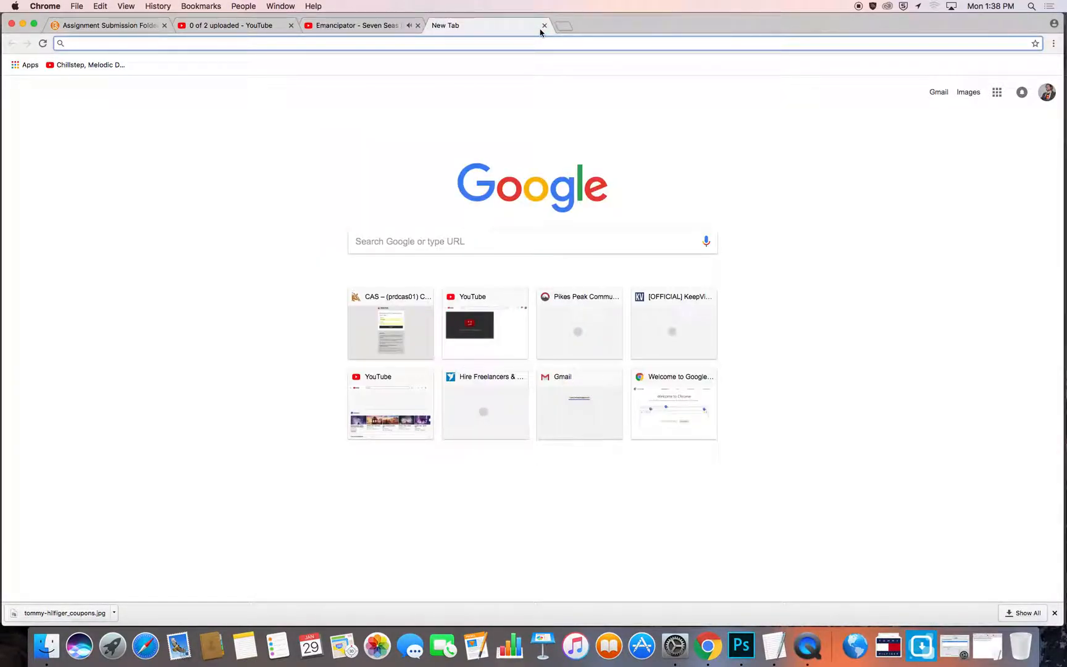
{"action": "type", "text": "face"}
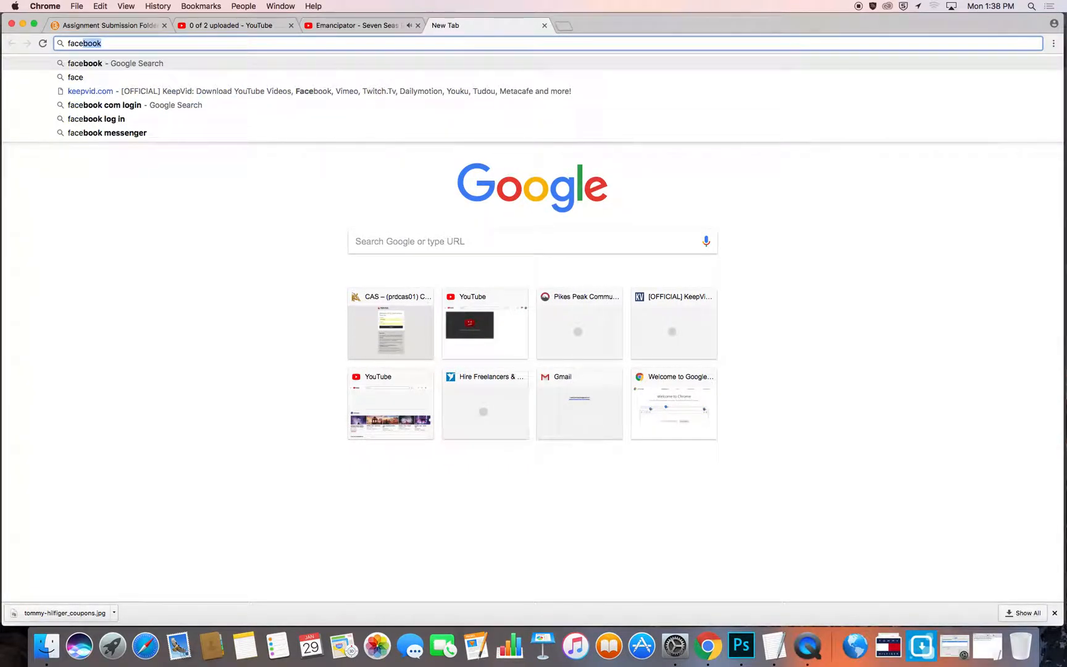
{"action": "key", "text": "BackSpace"}
{"action": "key", "text": "Return"}
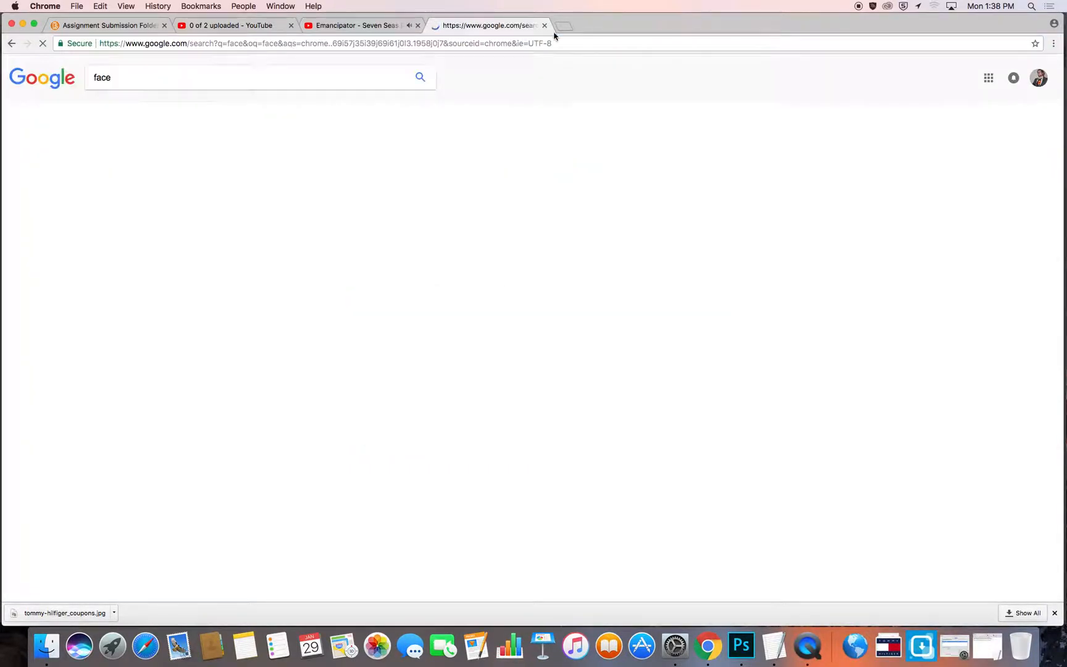
{"action": "left_click", "coordinate": [134, 114]}
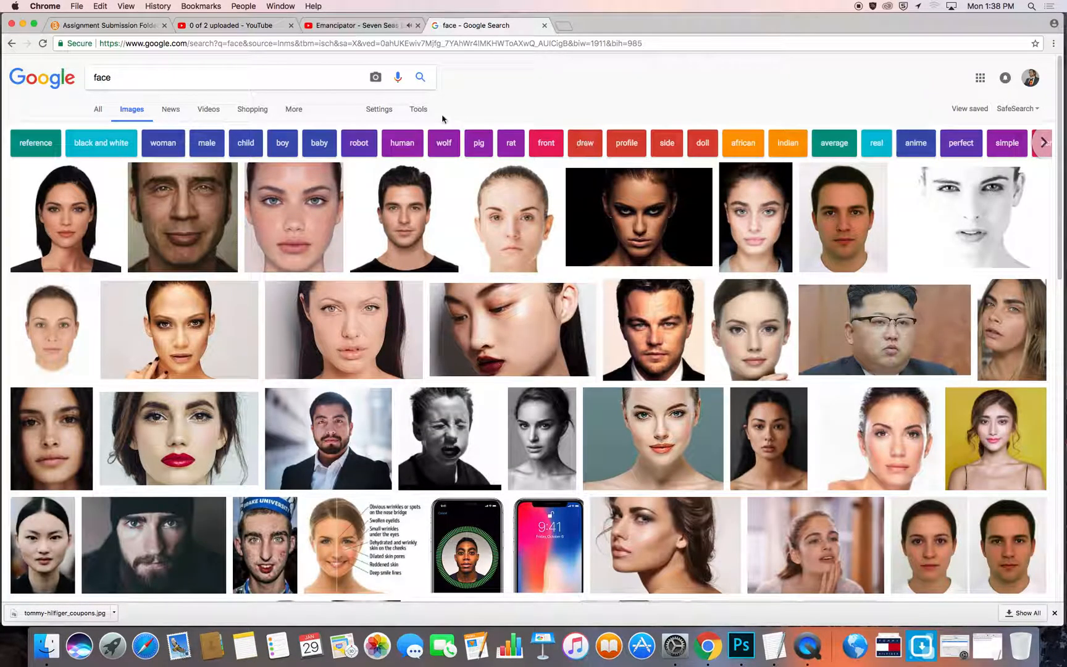
- Filter the face image results to the Large size and check the other size options
{"action": "left_click", "coordinate": [418, 110]}
{"action": "left_click", "coordinate": [103, 129]}
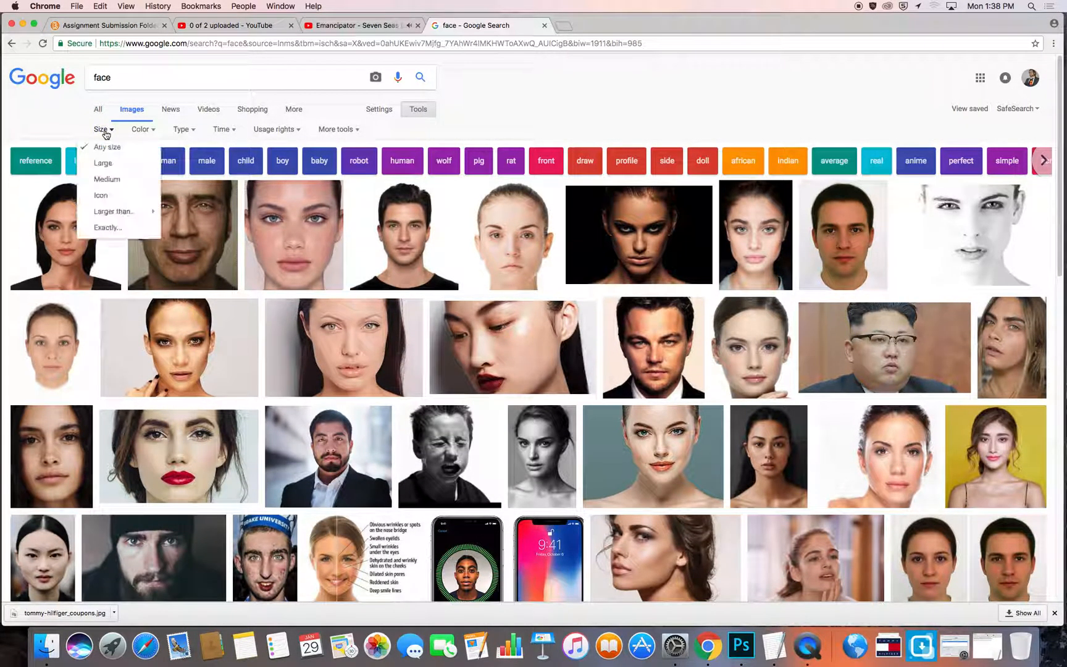
{"action": "left_click", "coordinate": [113, 165]}
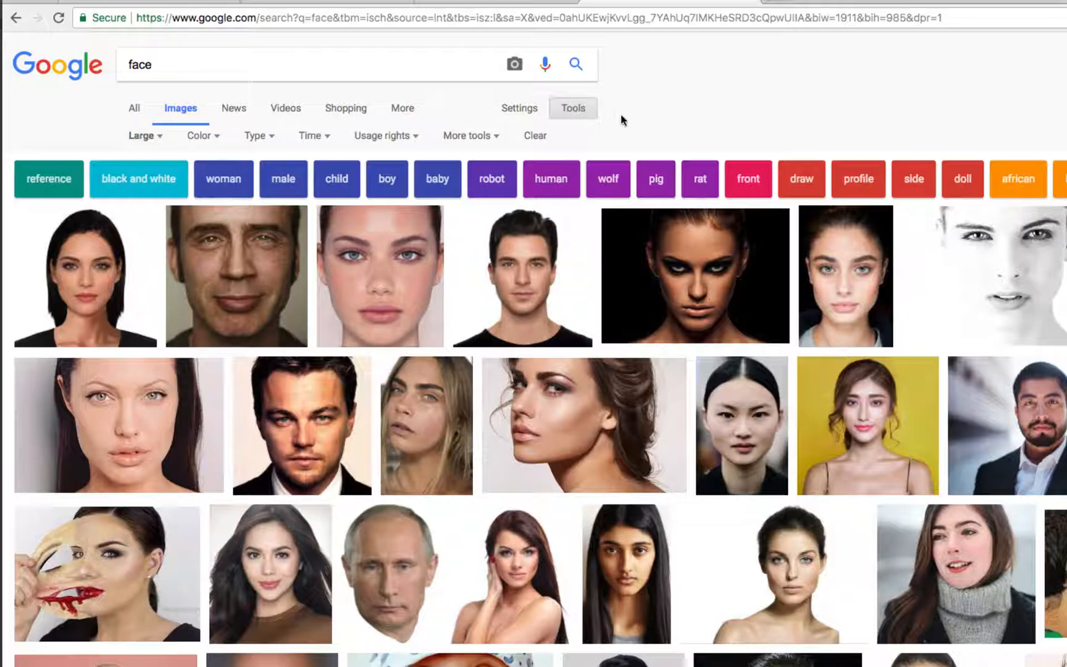
{"action": "left_click", "coordinate": [143, 137]}
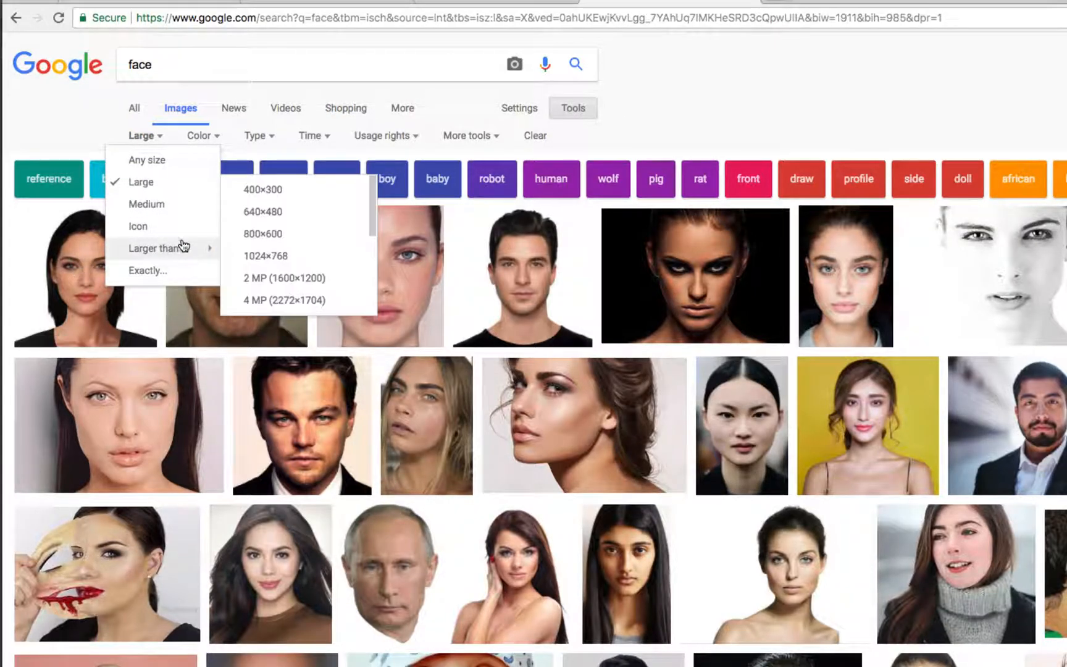
{"action": "left_click", "coordinate": [72, 134]}
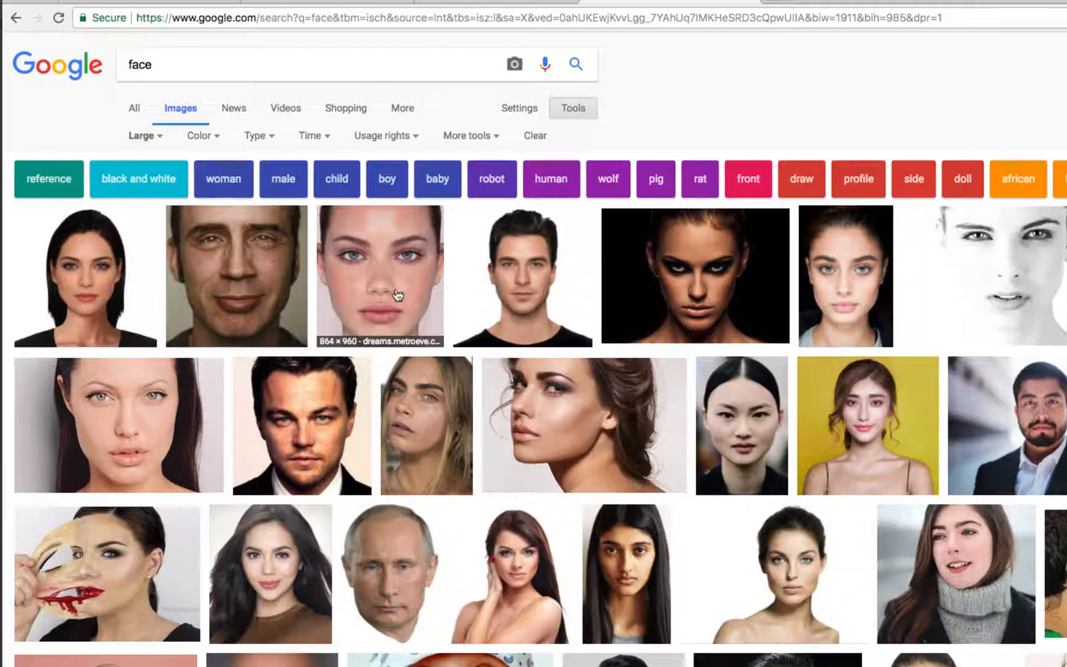
- Open the 1000 × 1000 close-up portrait of the man at full size and save it to Downloads as "dude face"
{"action": "left_click", "coordinate": [257, 284]}
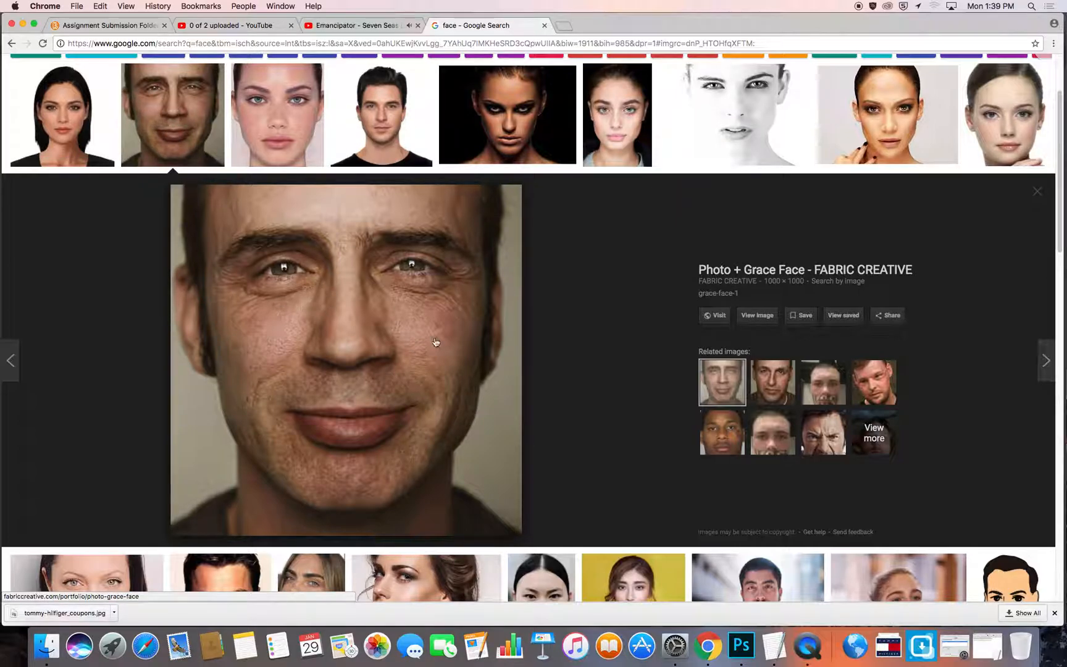
{"action": "left_click", "coordinate": [756, 314]}
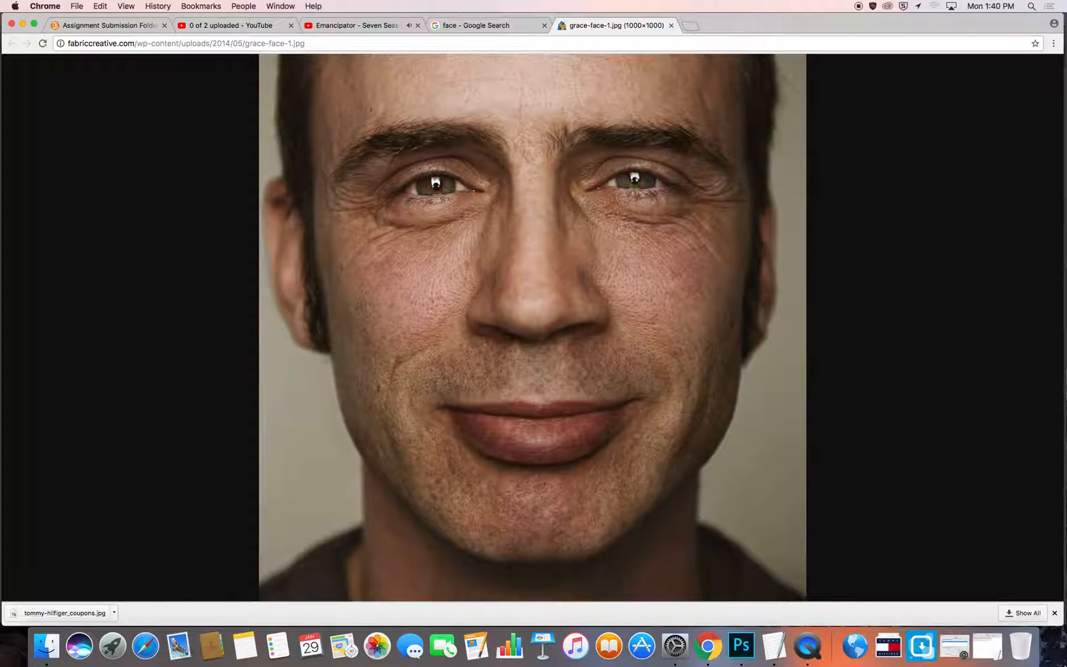
{"action": "right_click", "coordinate": [449, 265]}
{"action": "left_click", "coordinate": [472, 278]}
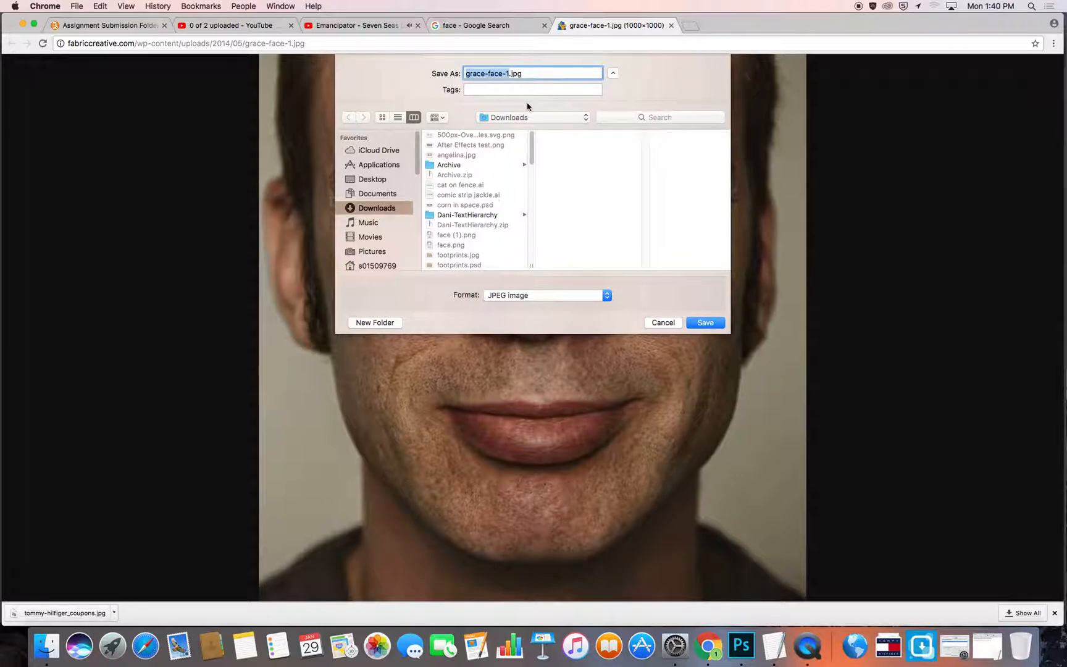
{"action": "type", "text": "dude face"}
{"action": "key", "text": "Return"}
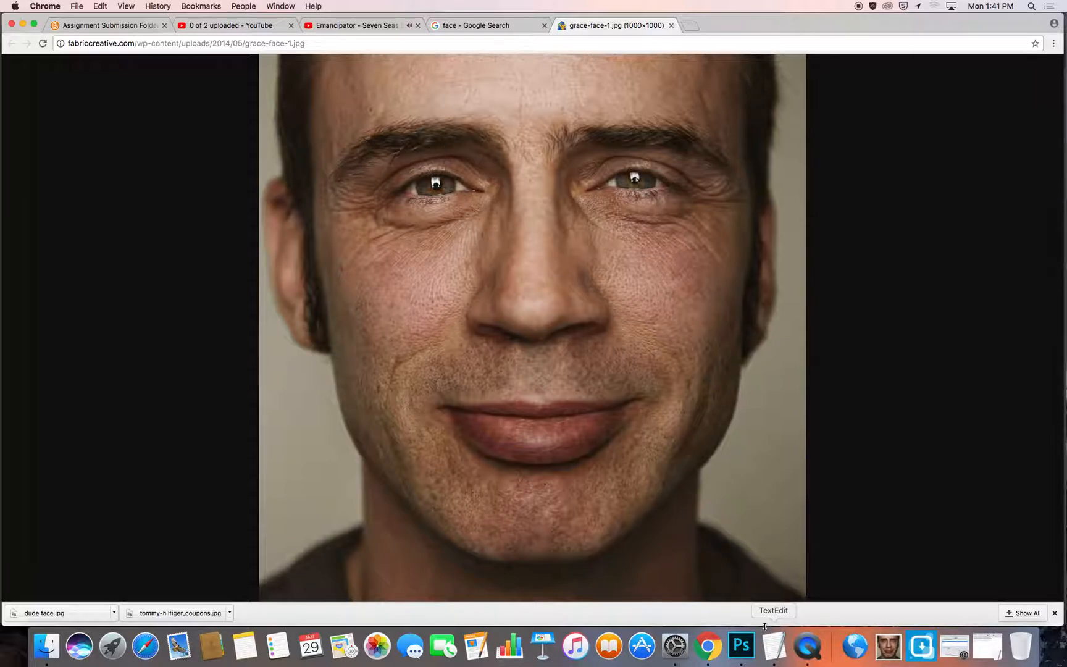
- Switch to Photoshop and close the open image composition documents, saving the changes to the TIFF
{"action": "left_click", "coordinate": [741, 648]}
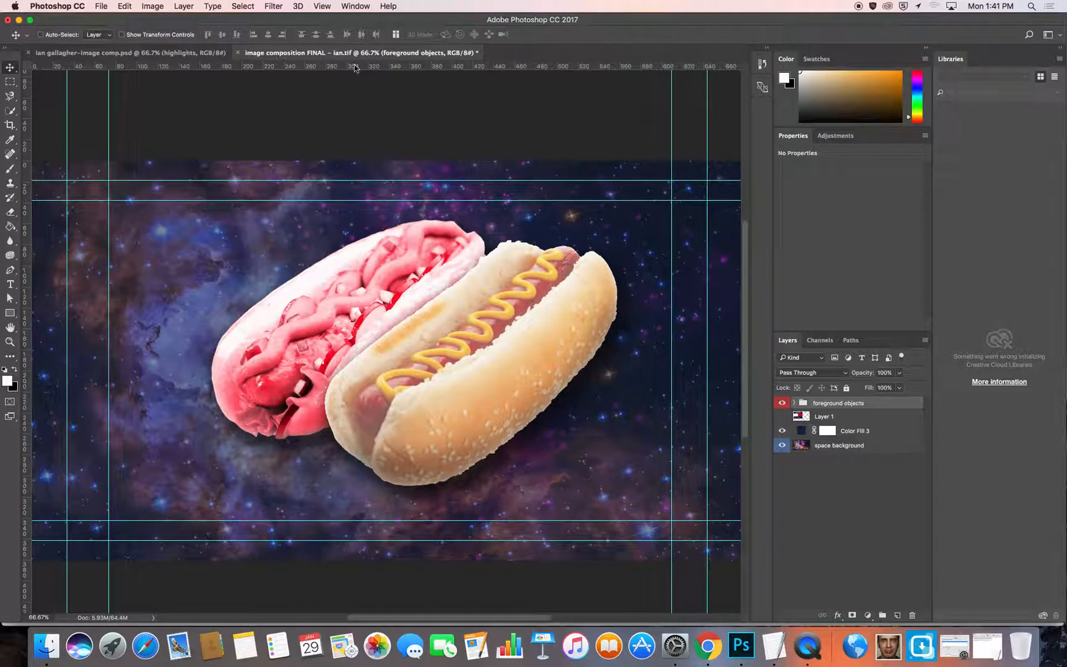
{"action": "left_click", "coordinate": [237, 53]}
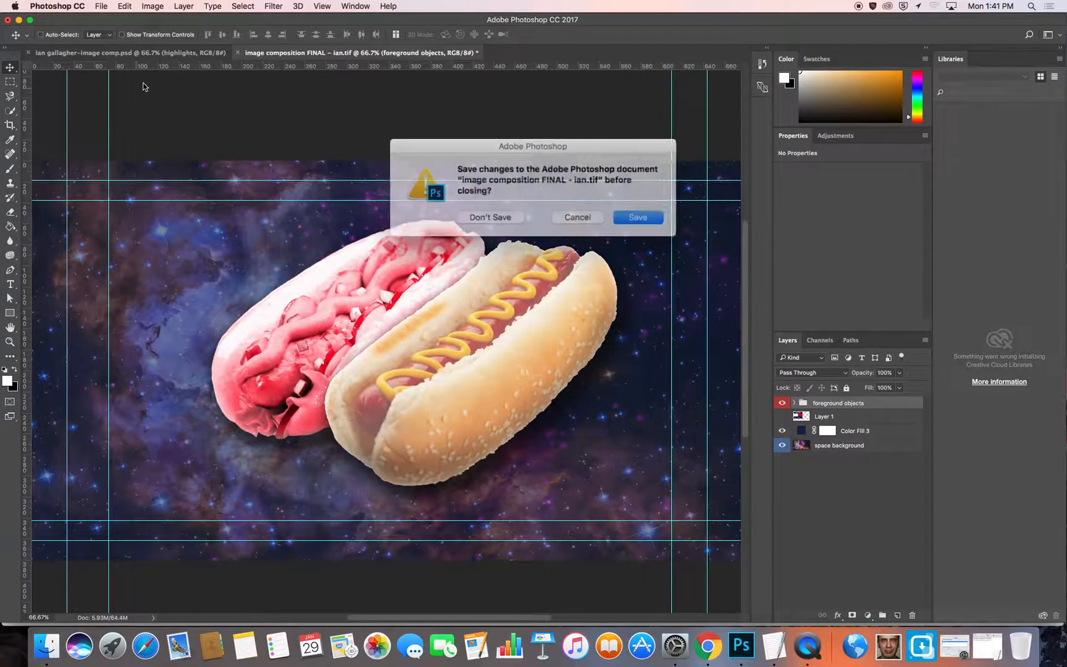
{"action": "left_click", "coordinate": [622, 213]}
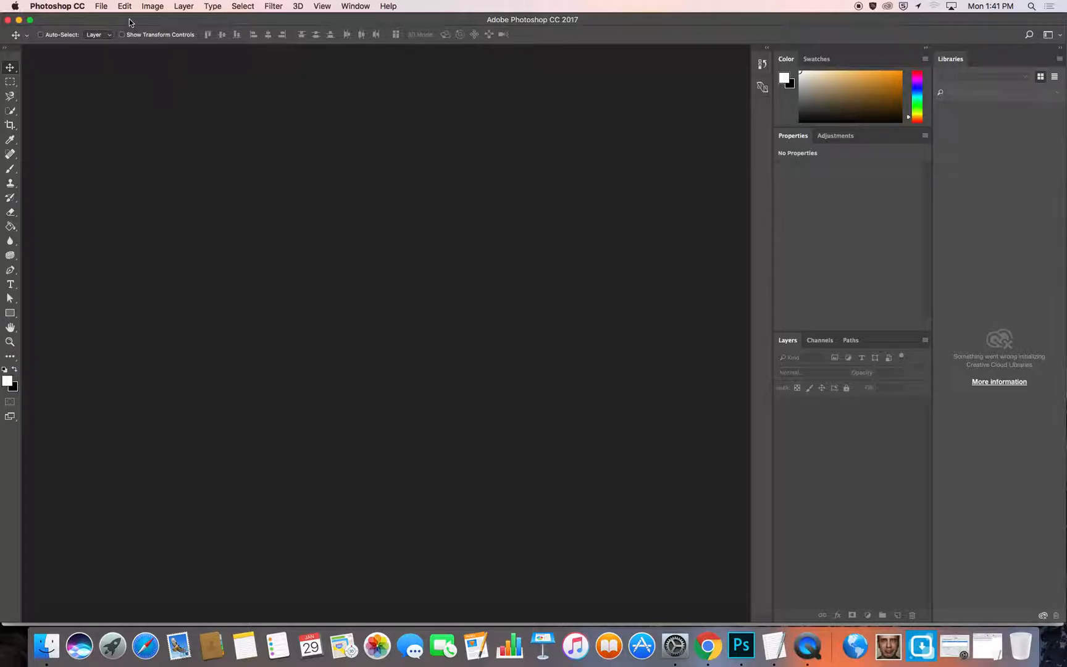
- Group the Downloads files by date in the file-opening dialog and open dude face.jpg
{"action": "left_click", "coordinate": [100, 8]}
{"action": "left_click", "coordinate": [112, 29]}
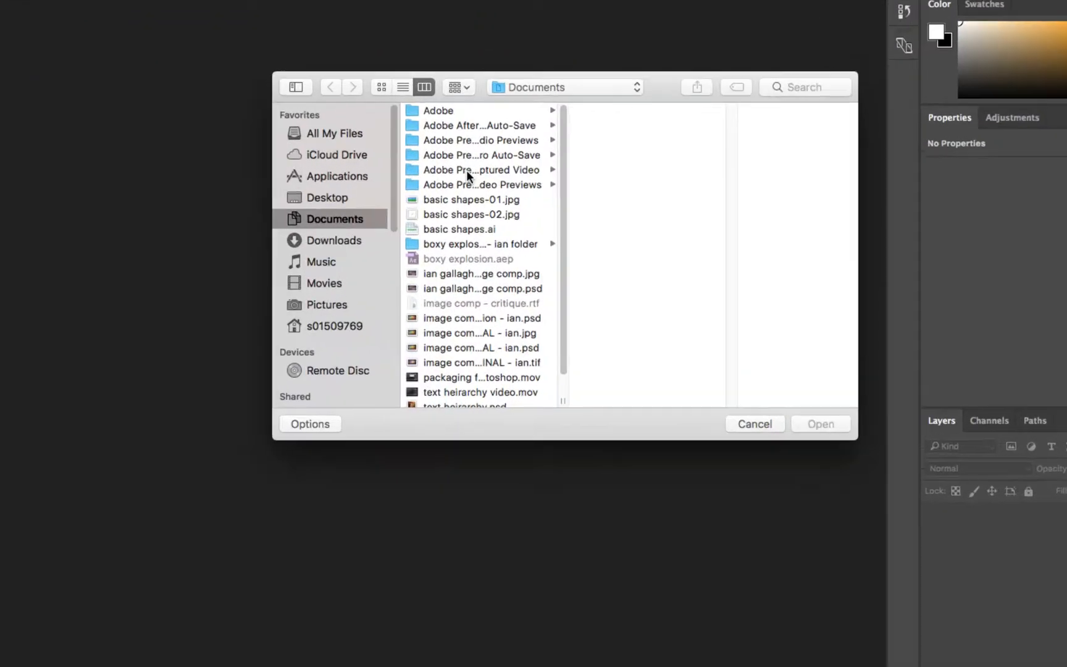
{"action": "left_click", "coordinate": [322, 241]}
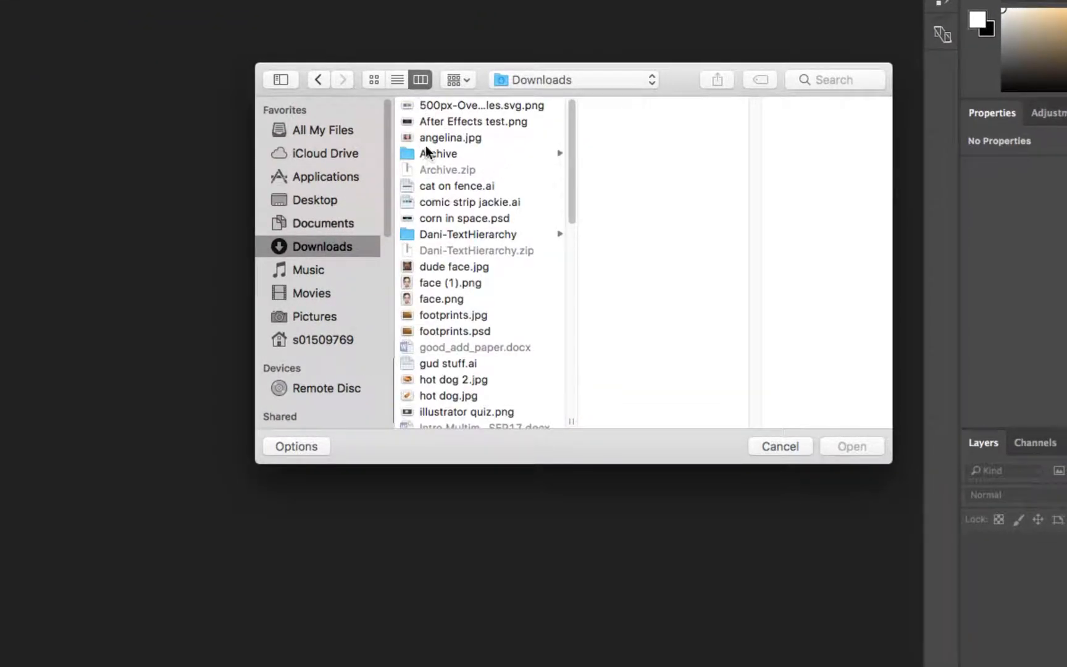
{"action": "left_click", "coordinate": [463, 80]}
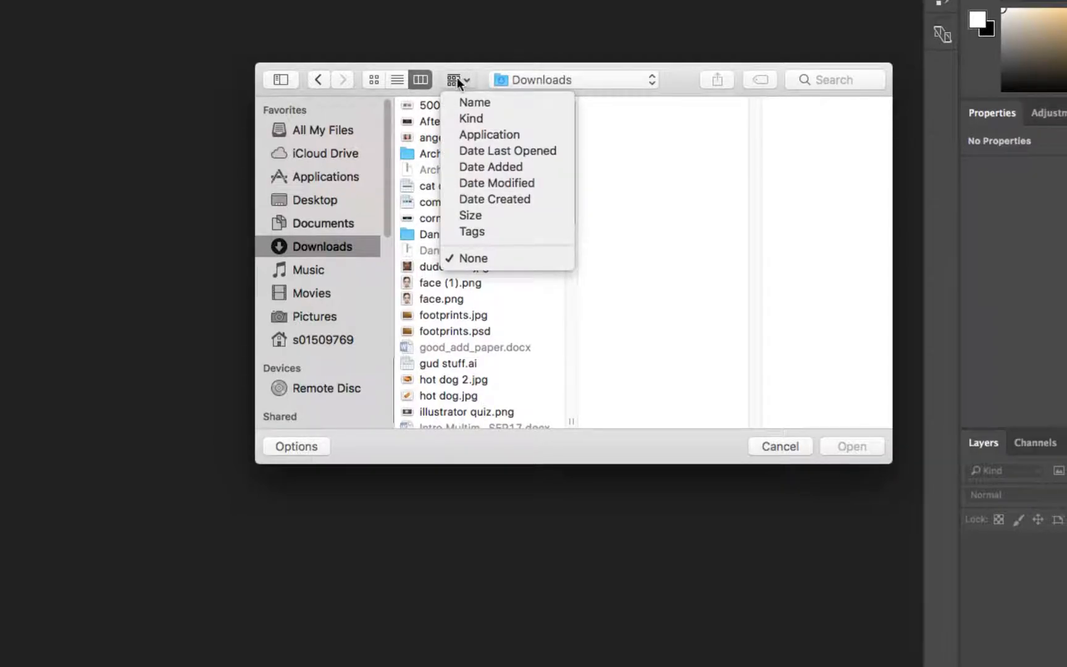
{"action": "left_click", "coordinate": [460, 79]}
{"action": "left_click", "coordinate": [465, 78]}
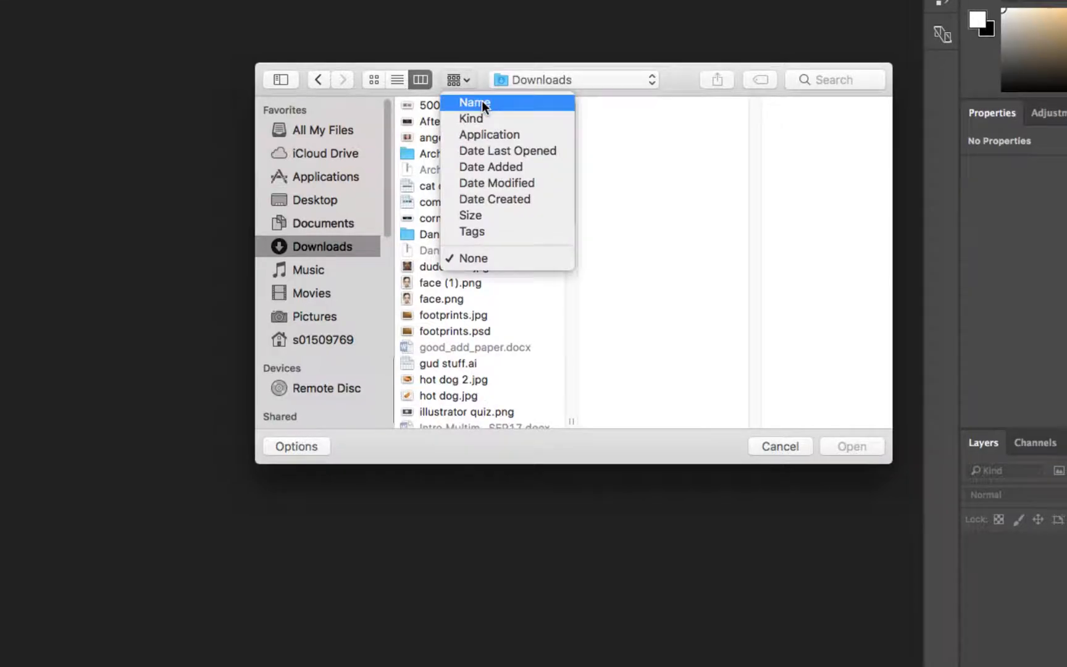
{"action": "left_click", "coordinate": [640, 138]}
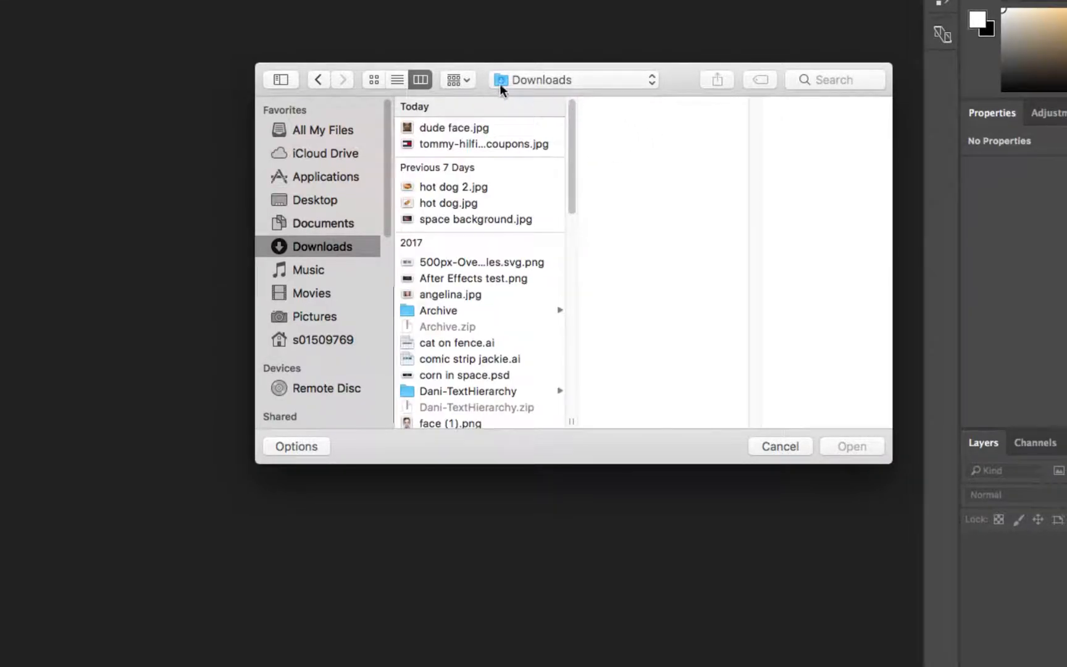
{"action": "left_click", "coordinate": [459, 128]}
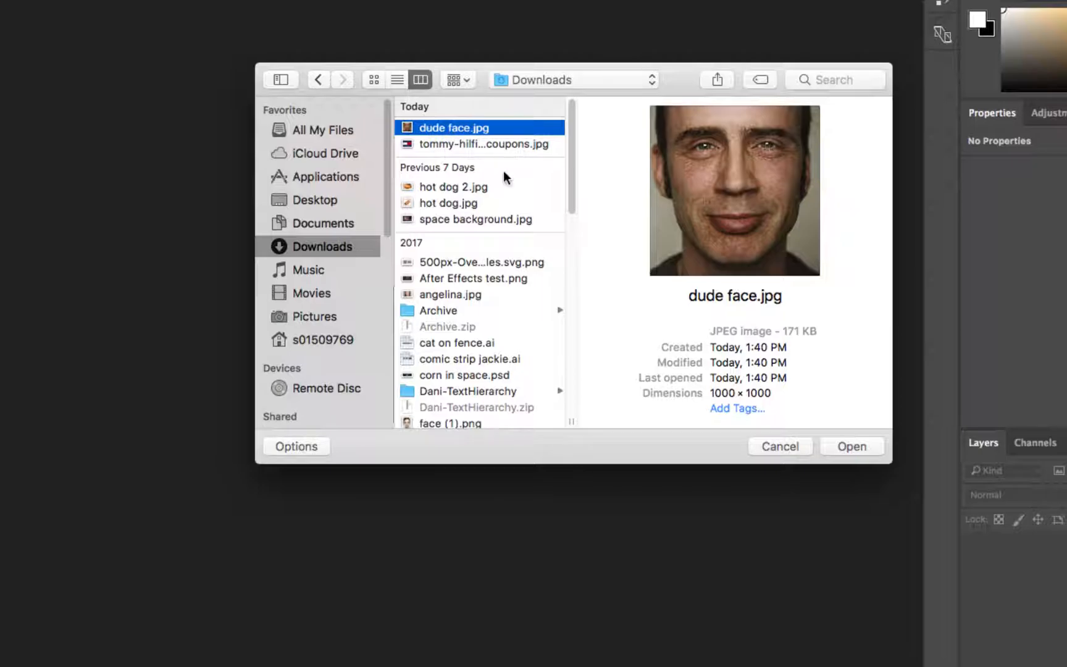
{"action": "left_click", "coordinate": [851, 445]}
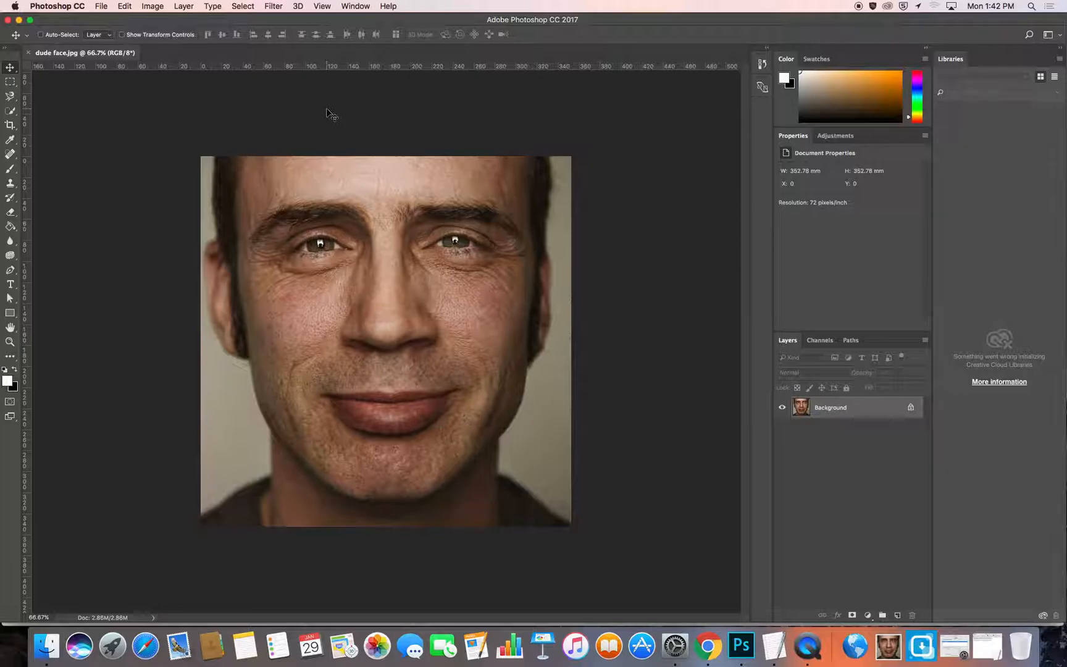
- Try to move the locked Background layer, cancelling its conversion to a normal layer
{"action": "left_click_drag", "start_coordinate": [374, 259], "coordinate": [328, 276]}
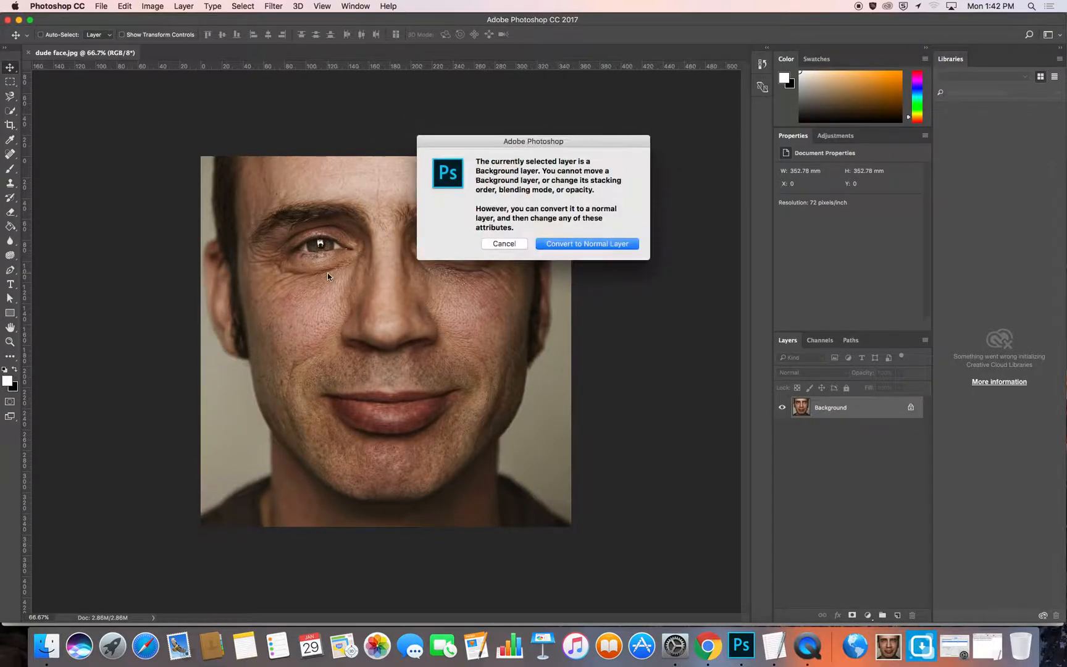
{"action": "left_click", "coordinate": [503, 244]}
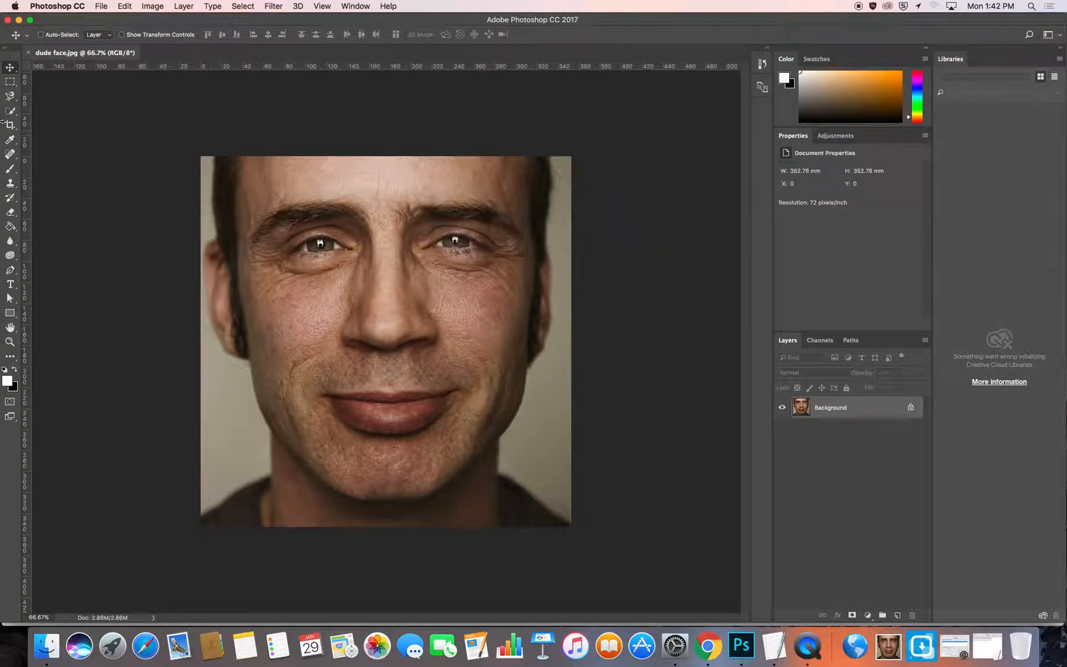
{"action": "left_click", "coordinate": [7, 169]}
{"action": "left_click", "coordinate": [8, 67]}
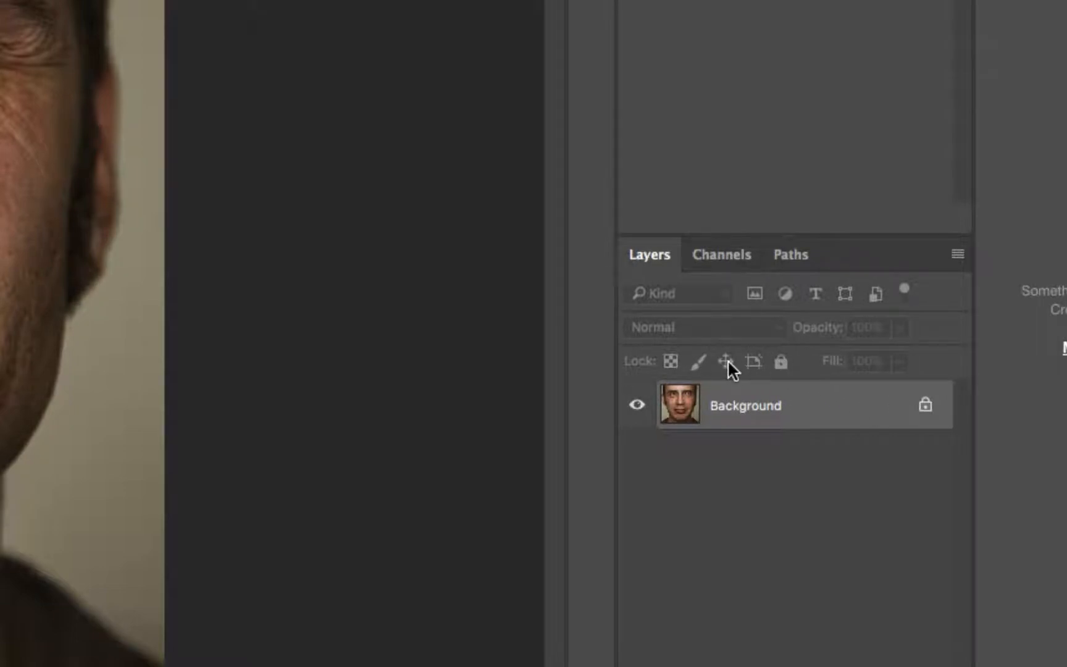
- Convert the Background to a normal layer and revert the document to its Open state in the history
{"action": "double_click", "coordinate": [913, 409]}
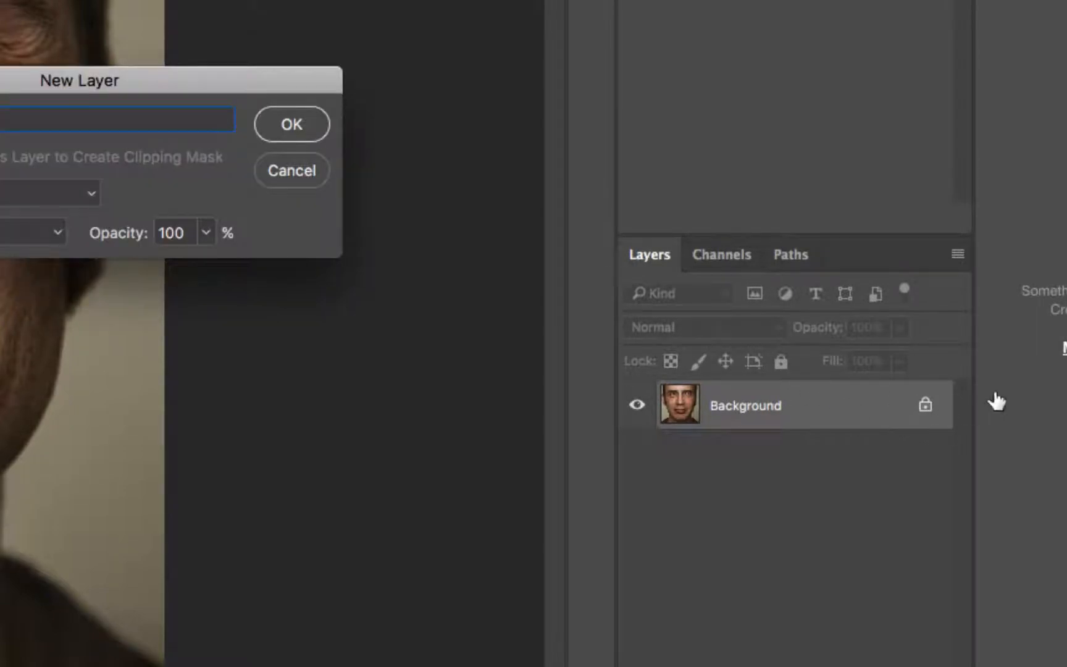
{"action": "left_click", "coordinate": [279, 133]}
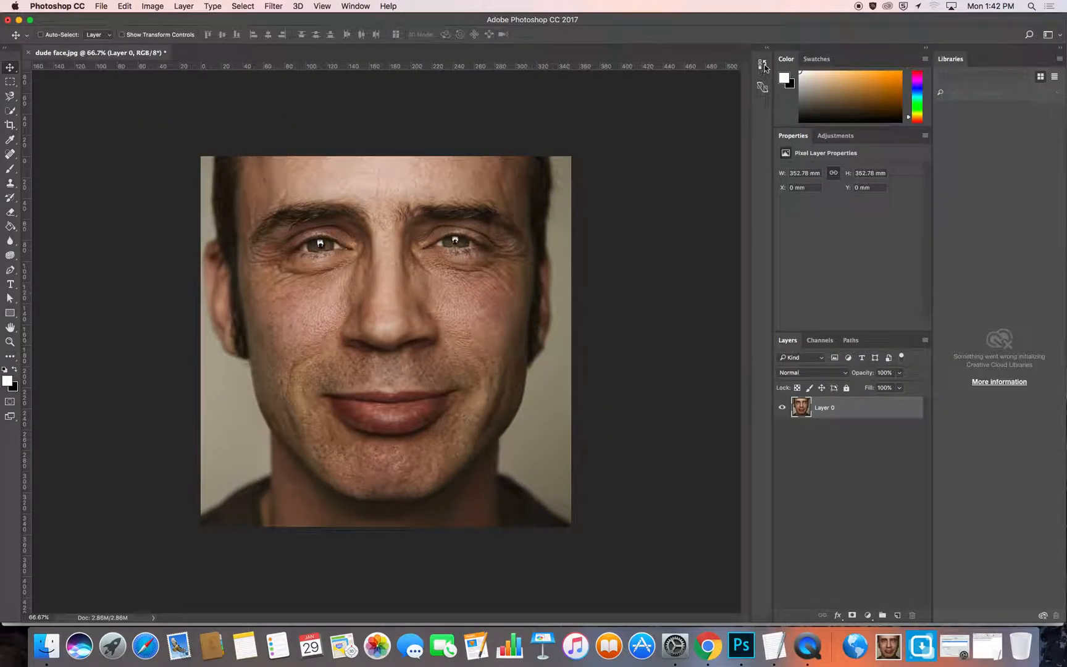
{"action": "left_click", "coordinate": [763, 66]}
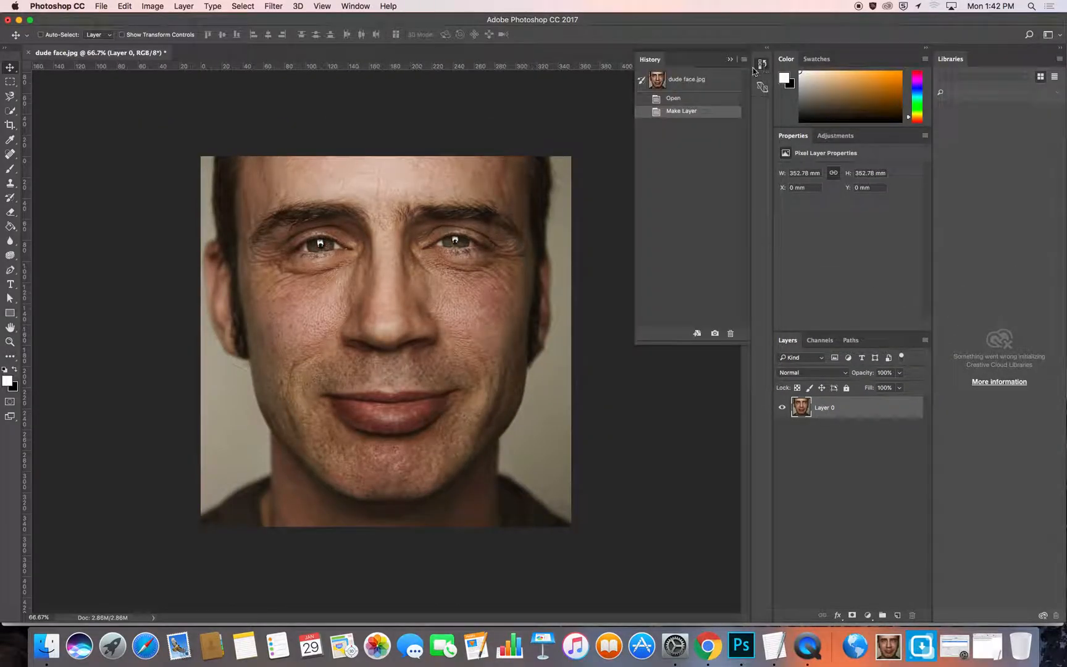
{"action": "left_click", "coordinate": [679, 99]}
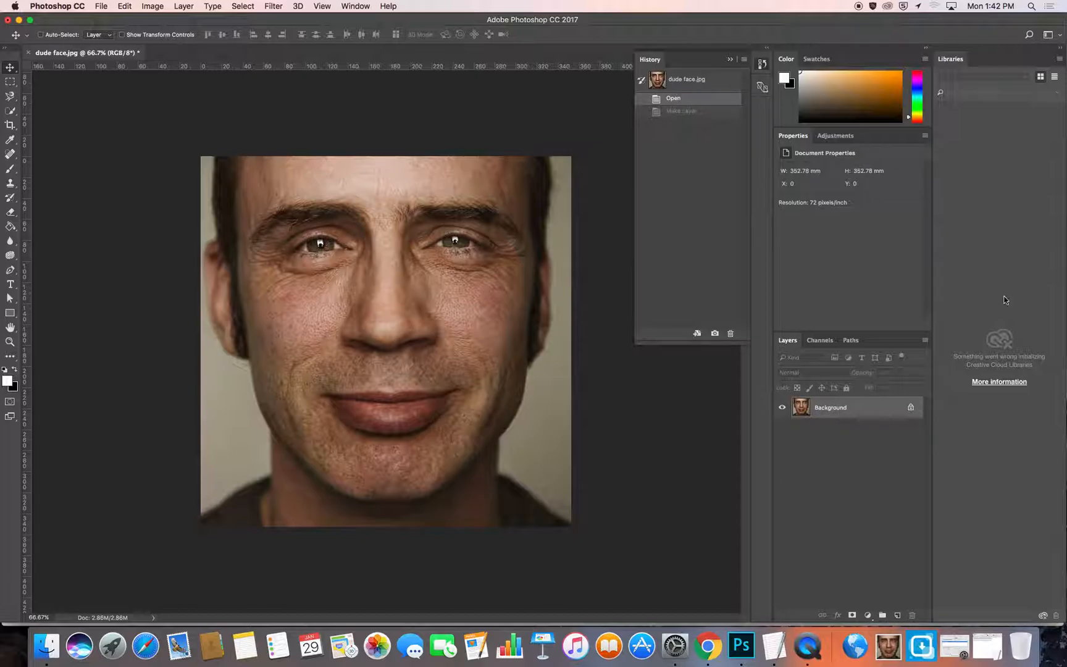
{"action": "left_click", "coordinate": [763, 64]}
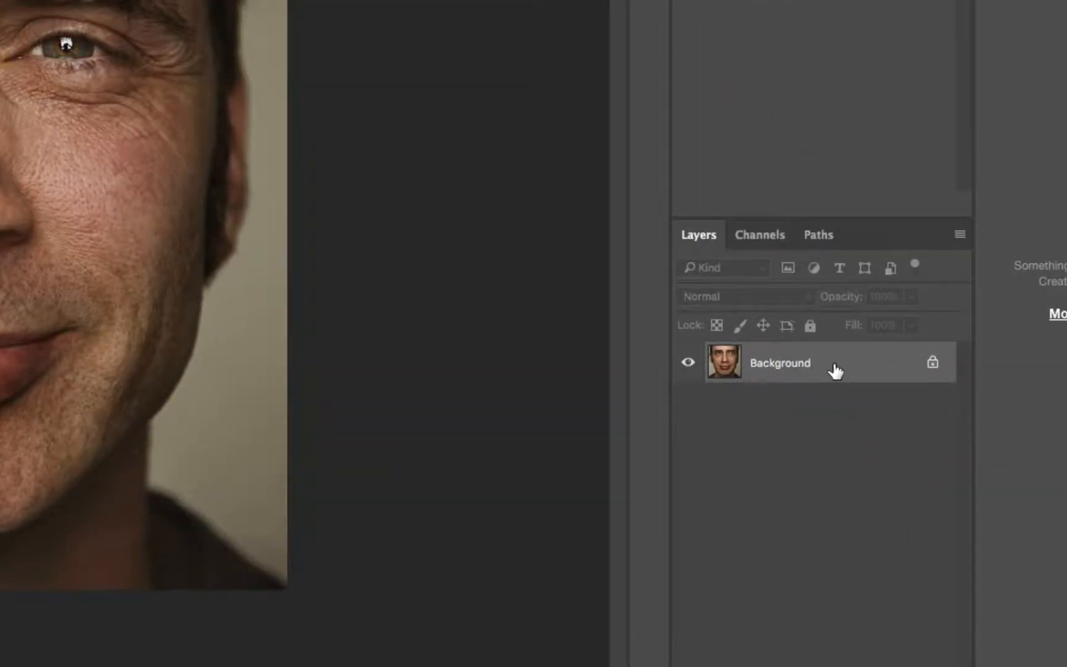
- Duplicate the Background layer, keeping the default copy name
{"action": "right_click", "coordinate": [833, 362]}
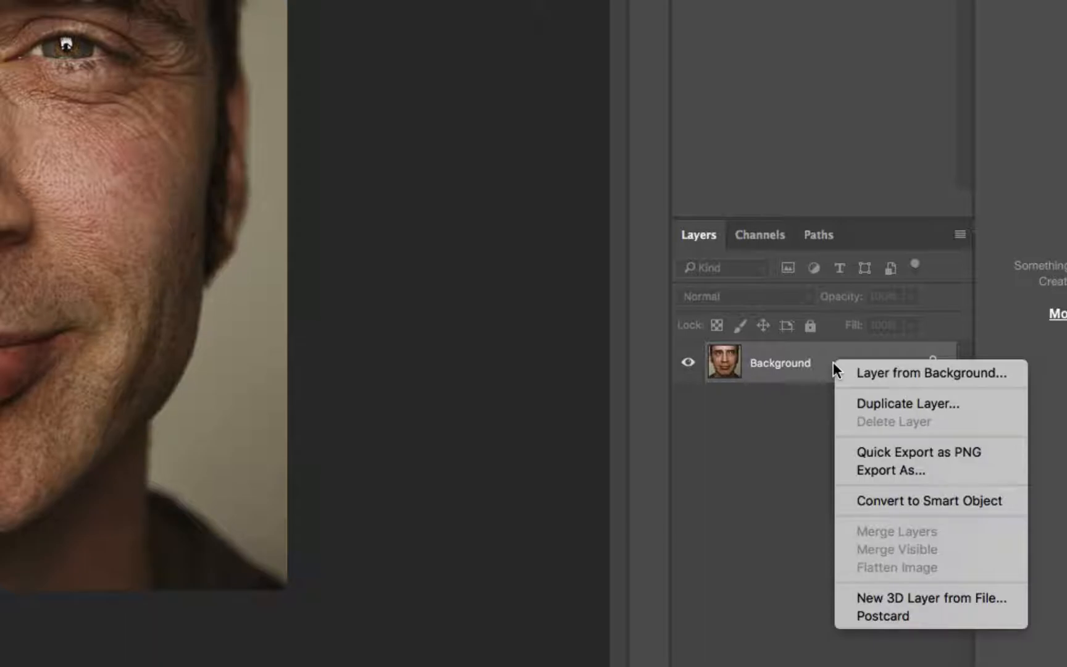
{"action": "left_click", "coordinate": [872, 402]}
{"action": "left_click", "coordinate": [409, 96]}
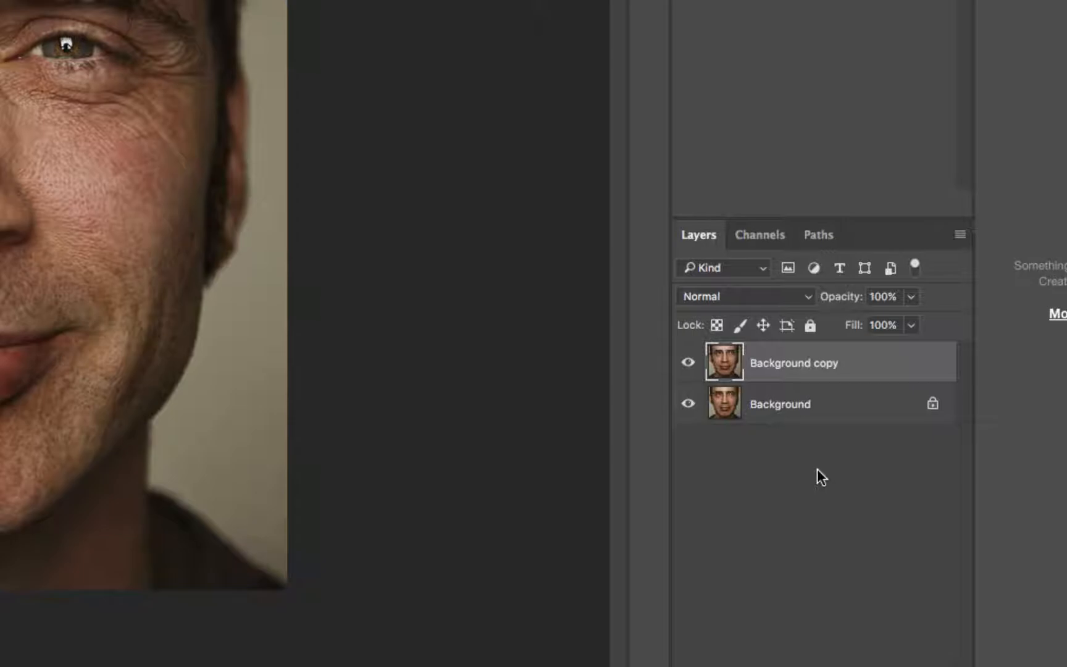
- Convert the Background to a normal layer named "before" and lock all of its attributes
{"action": "double_click", "coordinate": [779, 406]}
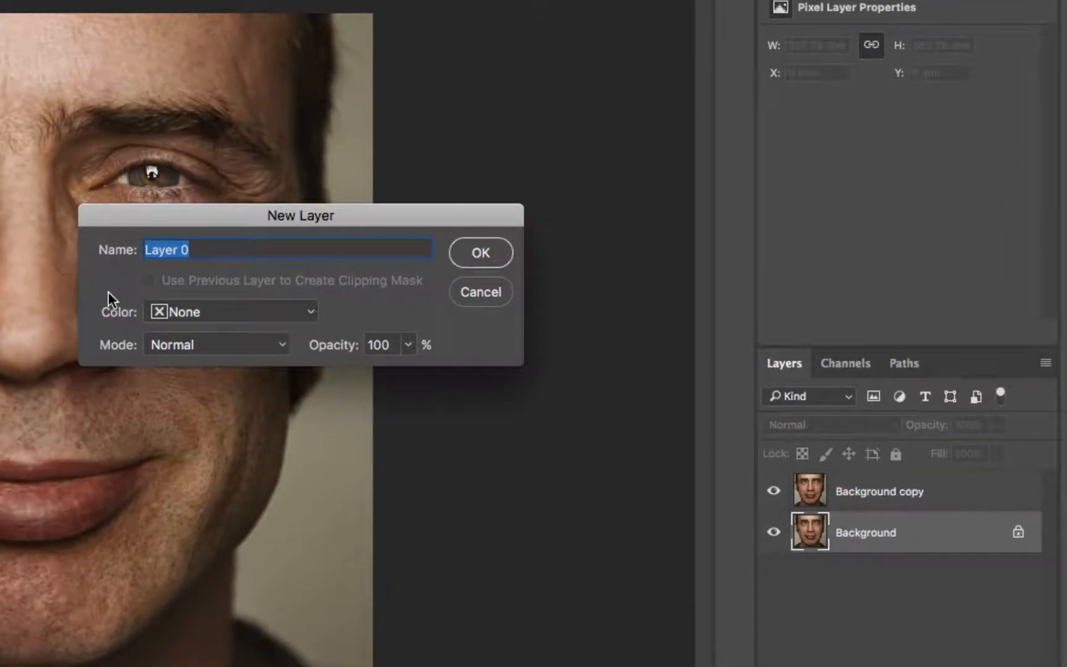
{"action": "type", "text": "before"}
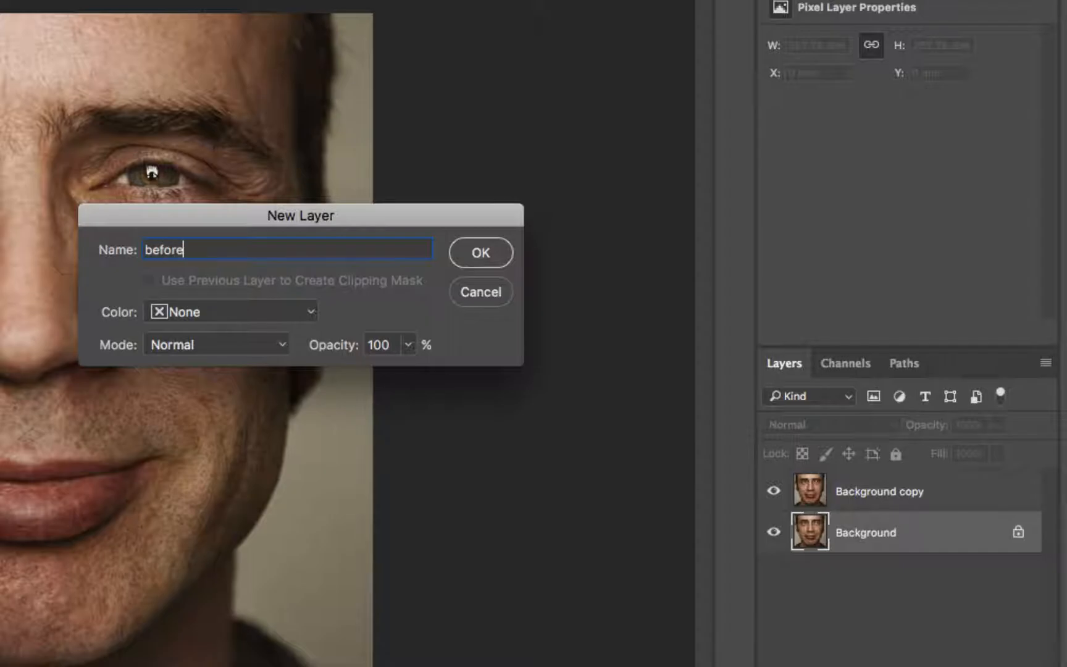
{"action": "key", "text": "Return"}
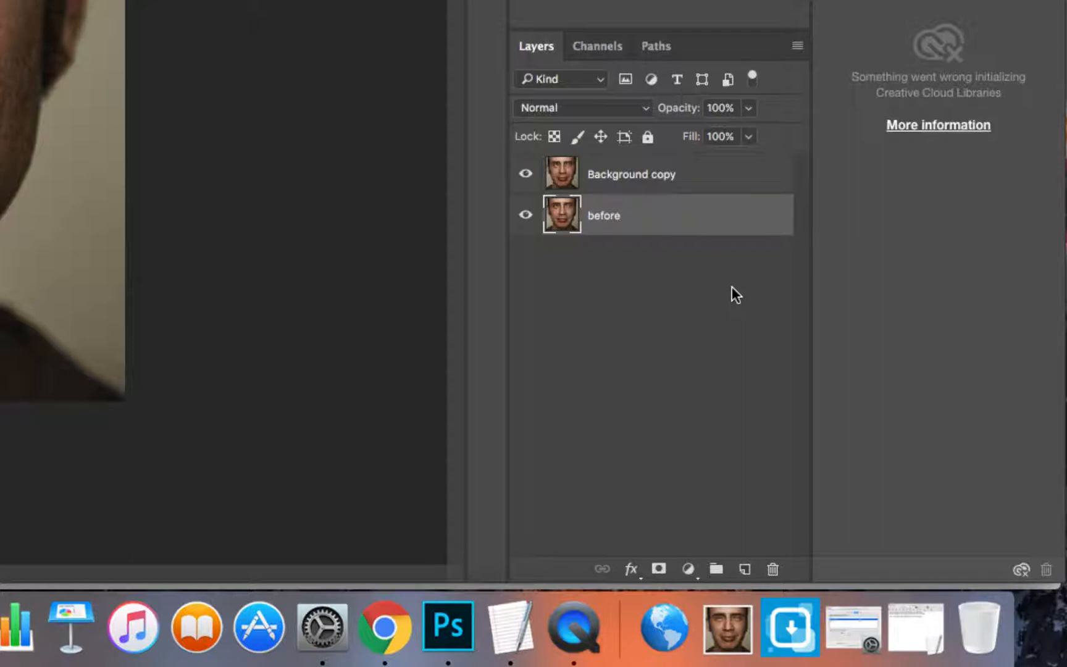
{"action": "left_click", "coordinate": [647, 136]}
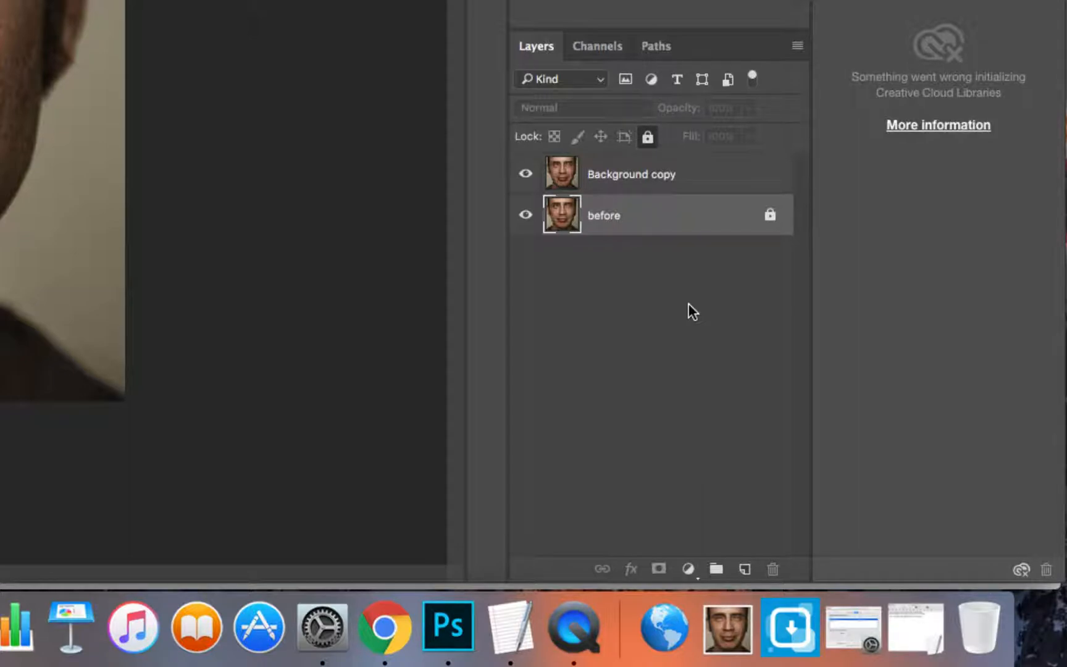
- Paint a test stroke in white across both eyes on the Background copy layer with the Brush tool
{"action": "left_click", "coordinate": [651, 179]}
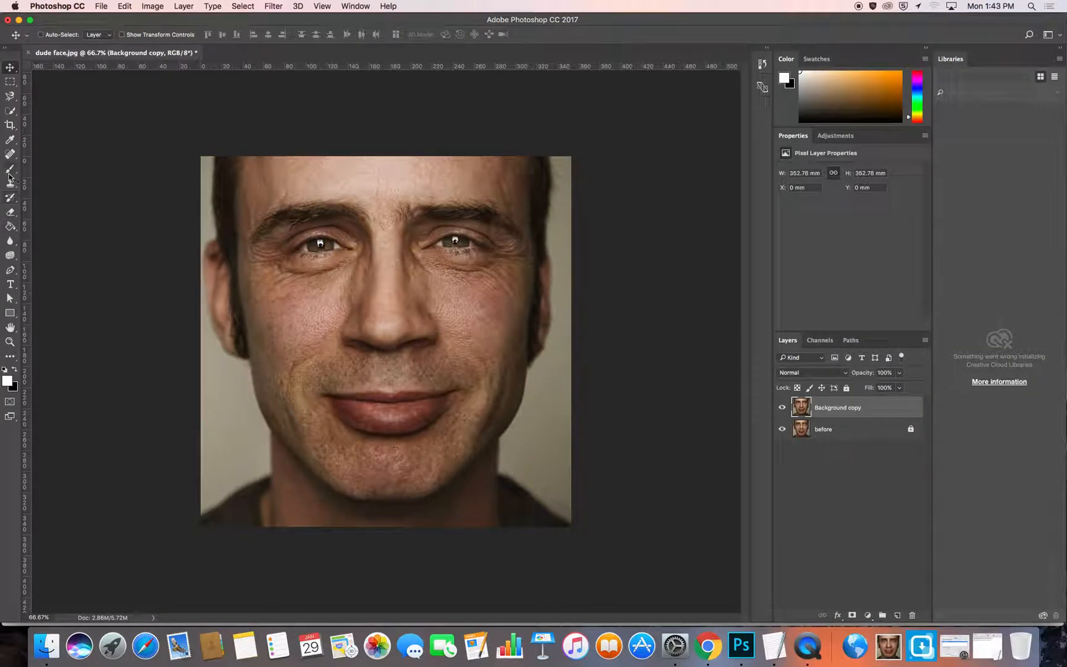
{"action": "left_click", "coordinate": [9, 174]}
{"action": "mouse_move", "coordinate": [314, 287]}
{"action": "left_mouse_down"}
{"action": "mouse_move", "coordinate": [275, 334]}
{"action": "mouse_move", "coordinate": [351, 302]}
{"action": "mouse_move", "coordinate": [344, 271]}
{"action": "mouse_move", "coordinate": [274, 264]}
{"action": "mouse_move", "coordinate": [466, 242]}
{"action": "mouse_move", "coordinate": [247, 211]}
{"action": "mouse_move", "coordinate": [341, 263]}
{"action": "mouse_move", "coordinate": [441, 253]}
{"action": "mouse_move", "coordinate": [305, 234]}
{"action": "mouse_move", "coordinate": [361, 259]}
{"action": "mouse_move", "coordinate": [420, 262]}
{"action": "left_mouse_up"}
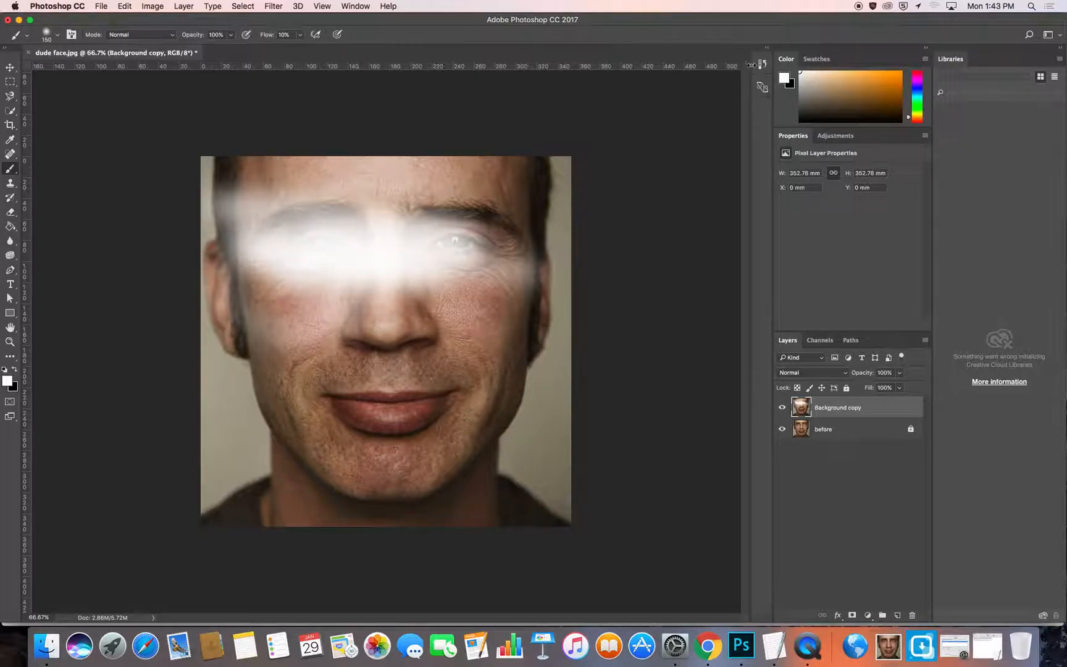
- Toggle the visibility of the Background copy and before layers to compare the painted face with the original
{"action": "left_click", "coordinate": [782, 407]}
{"action": "left_click", "coordinate": [782, 408]}
{"action": "left_click", "coordinate": [782, 430]}
{"action": "left_click", "coordinate": [782, 407]}
{"action": "left_click", "coordinate": [782, 407]}
{"action": "left_click", "coordinate": [782, 408]}
{"action": "left_click", "coordinate": [782, 407]}
{"action": "left_click", "coordinate": [782, 429]}
- Revert the document to its Lock Layer history state, removing the white test stroke
{"action": "left_click", "coordinate": [761, 65]}
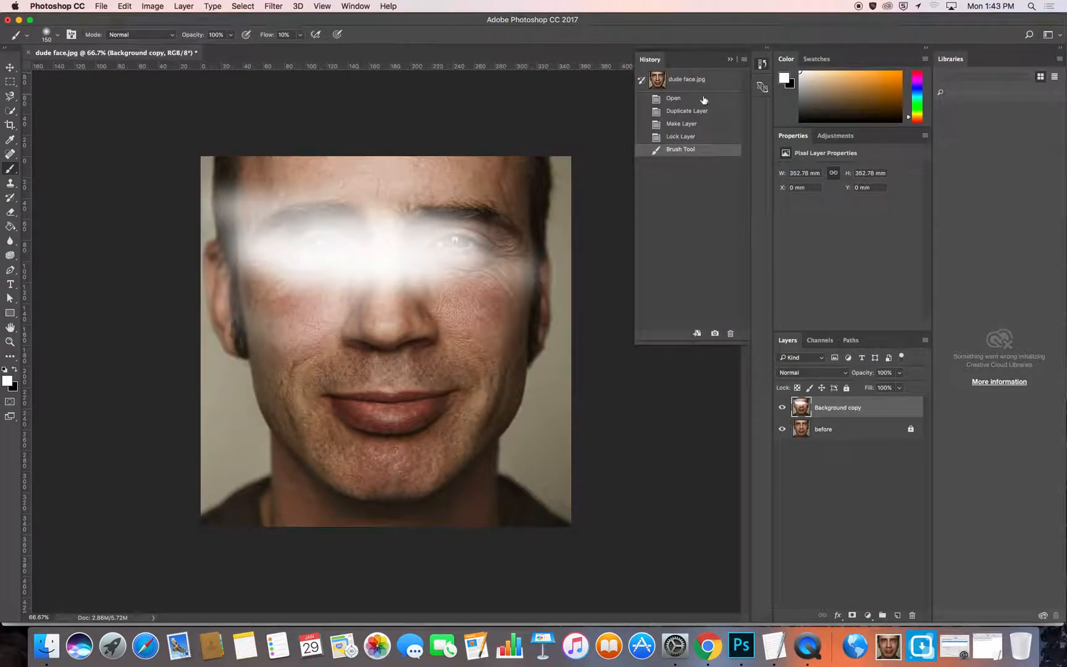
{"action": "left_click", "coordinate": [680, 136]}
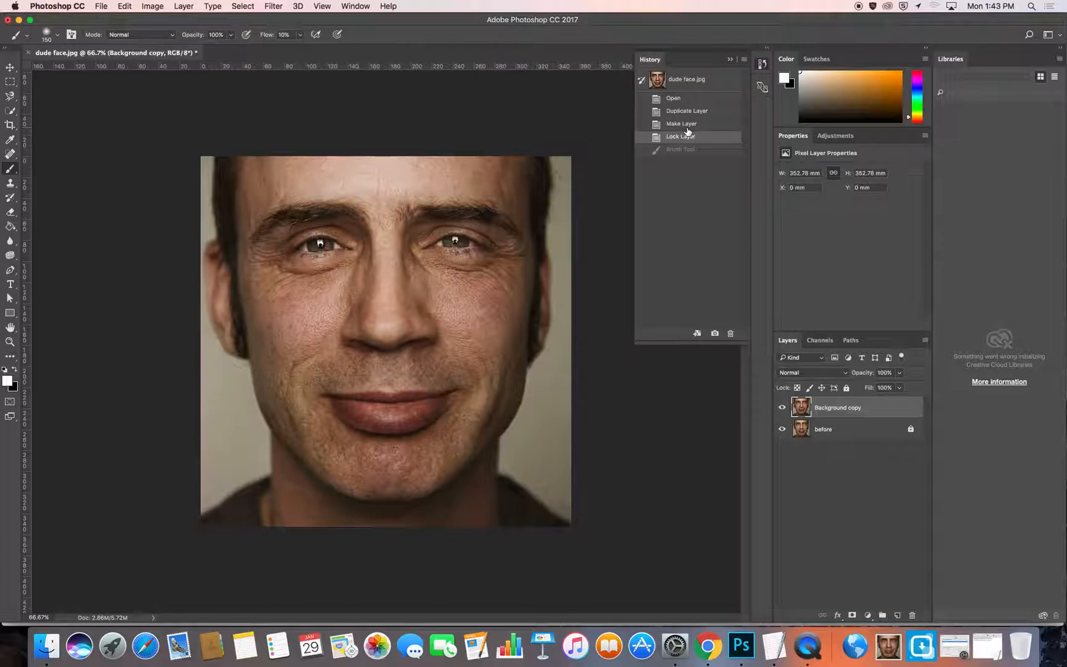
{"action": "left_click", "coordinate": [689, 125]}
{"action": "left_click", "coordinate": [687, 138]}
{"action": "left_click", "coordinate": [764, 64]}
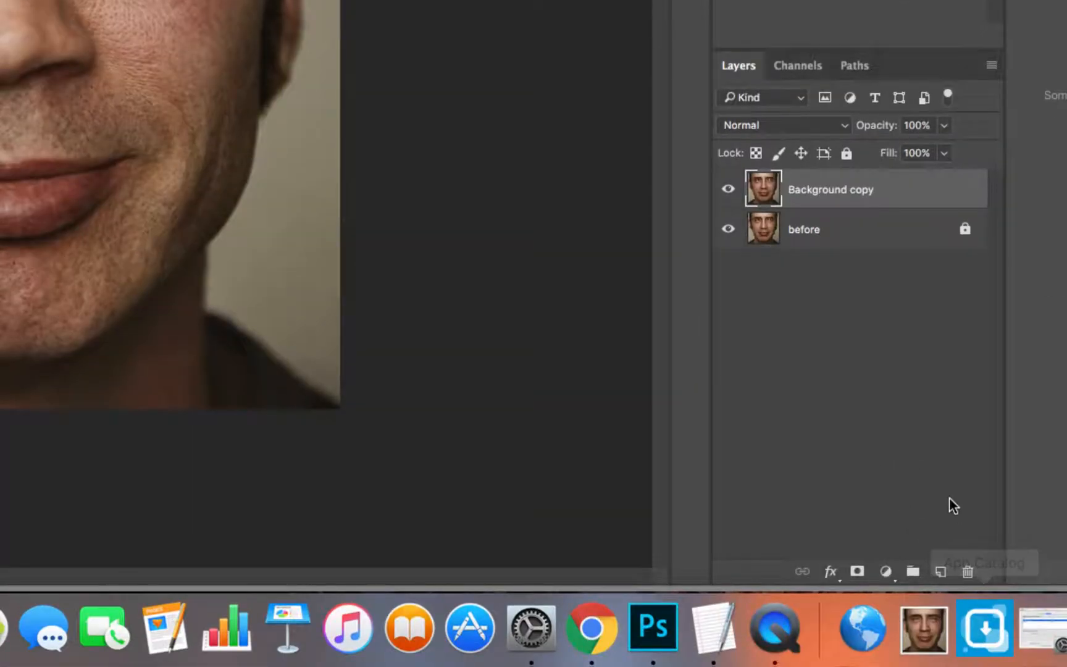
- Add a new empty layer above Background copy and name it "eye shadow"
{"action": "left_click", "coordinate": [940, 572]}
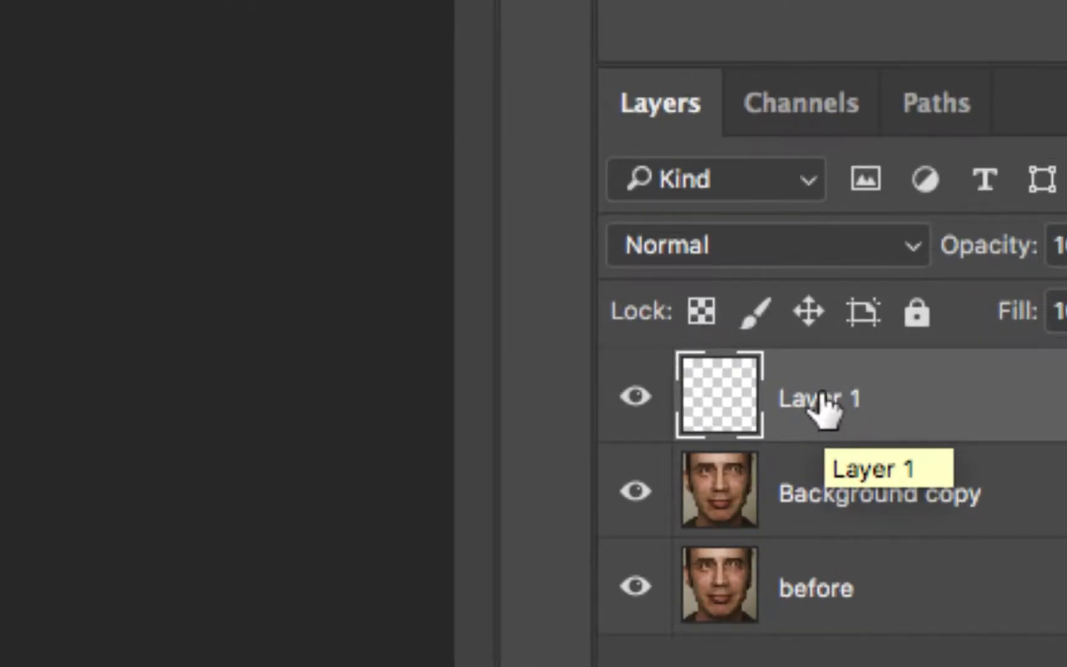
{"action": "double_click", "coordinate": [827, 400]}
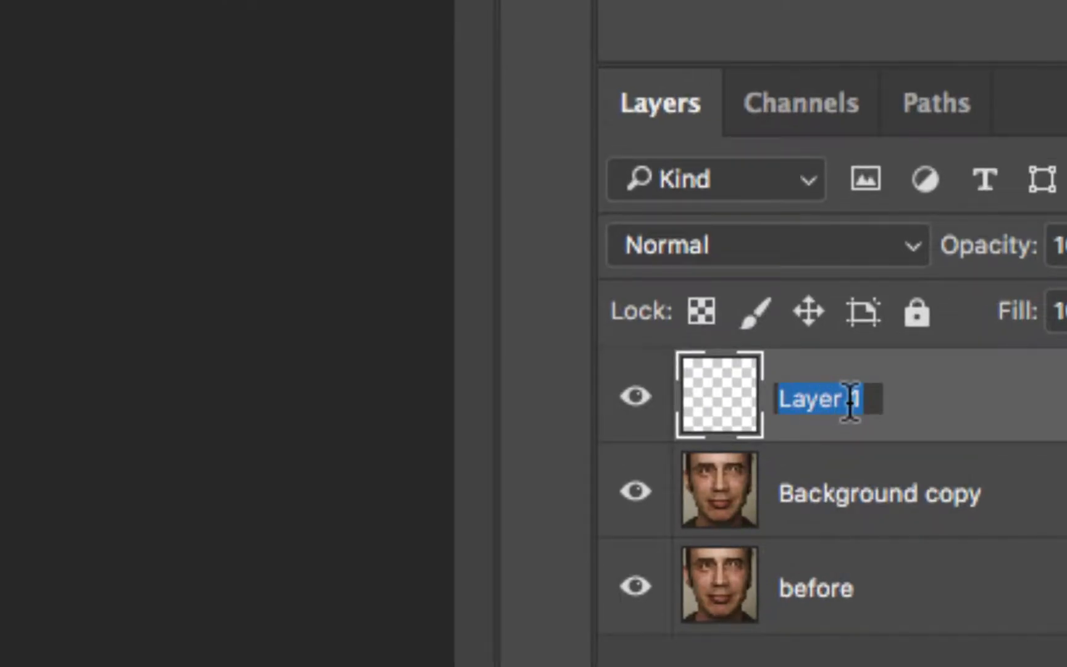
{"action": "type", "text": "eye shadow"}
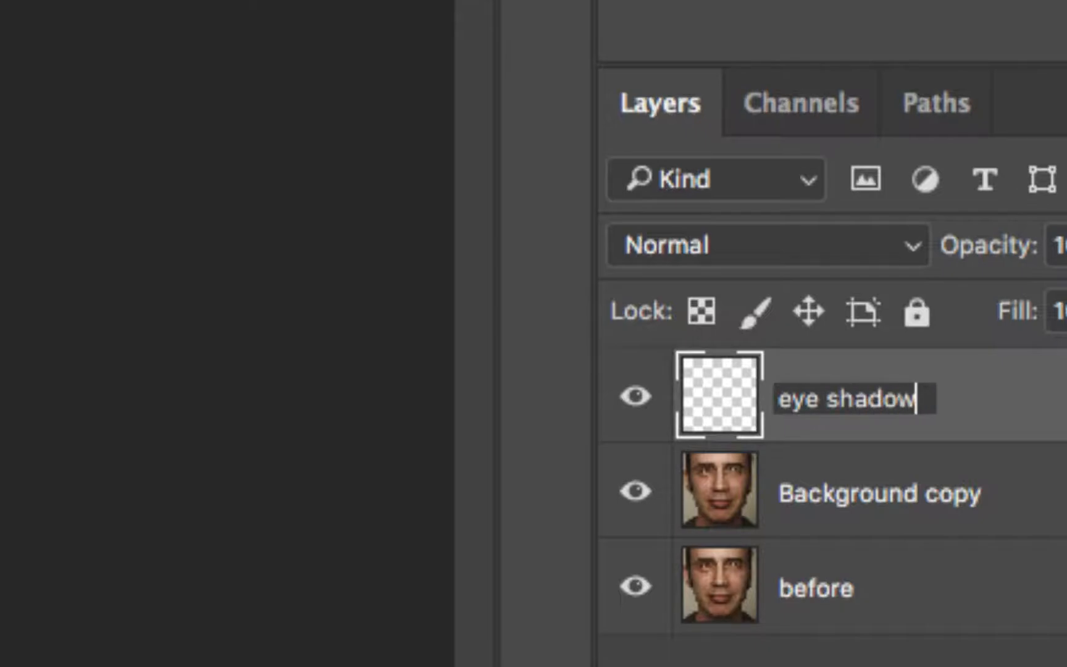
{"action": "key", "text": "Return"}
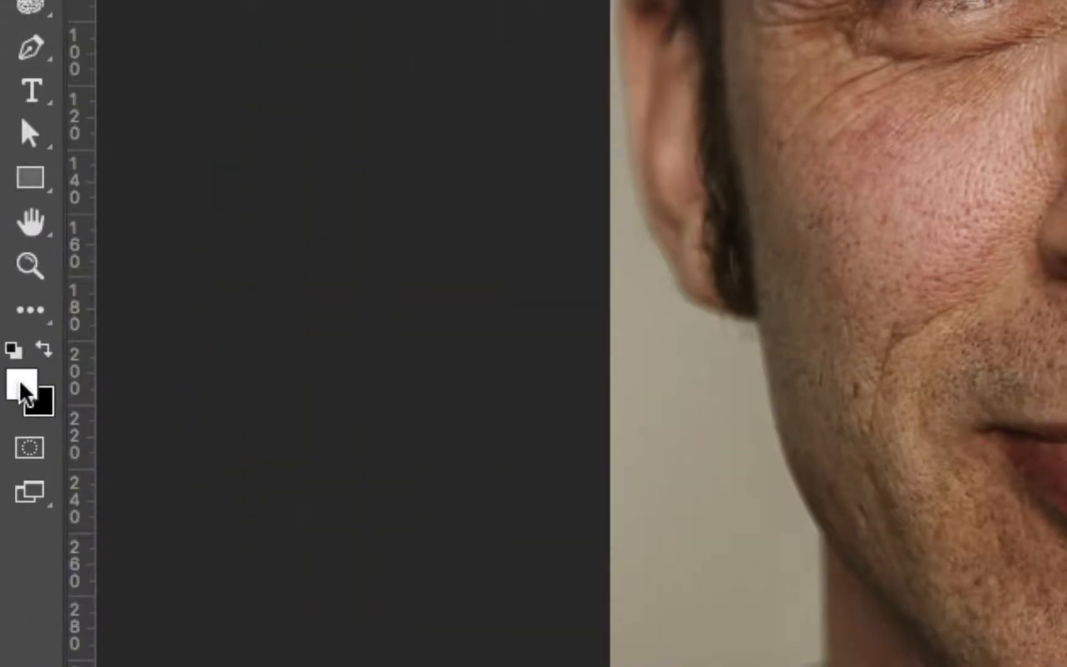
- Set the foreground color to the turquoise green 0af9c9
{"action": "left_click", "coordinate": [18, 381]}
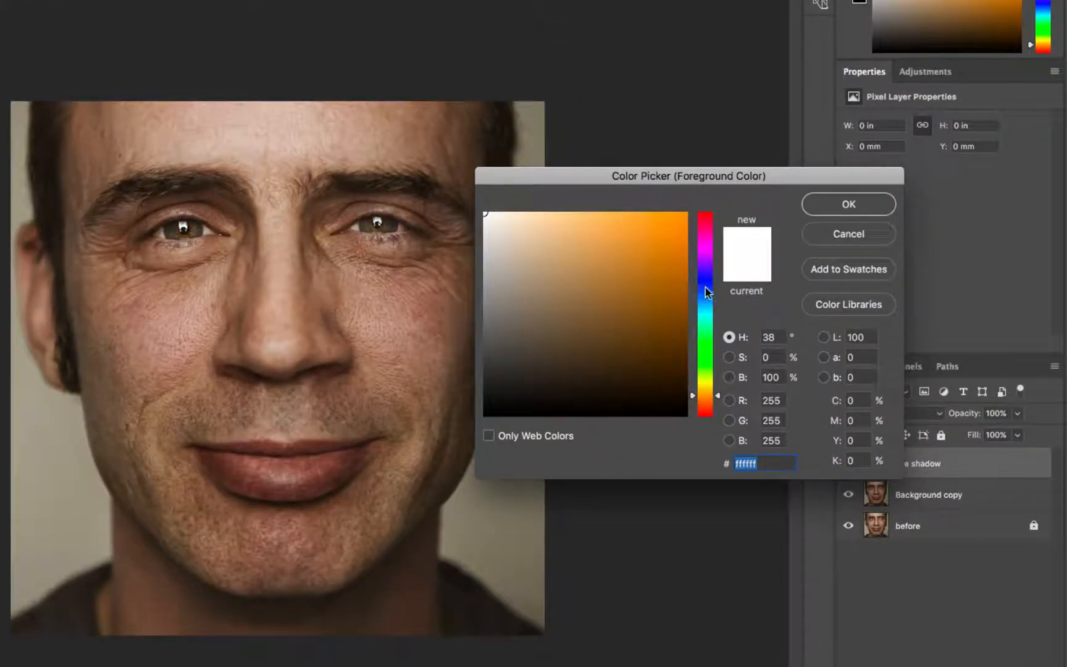
{"action": "left_click", "coordinate": [682, 268]}
{"action": "left_click_drag", "start_coordinate": [683, 229], "coordinate": [709, 329]}
{"action": "left_click_drag", "start_coordinate": [682, 223], "coordinate": [558, 213]}
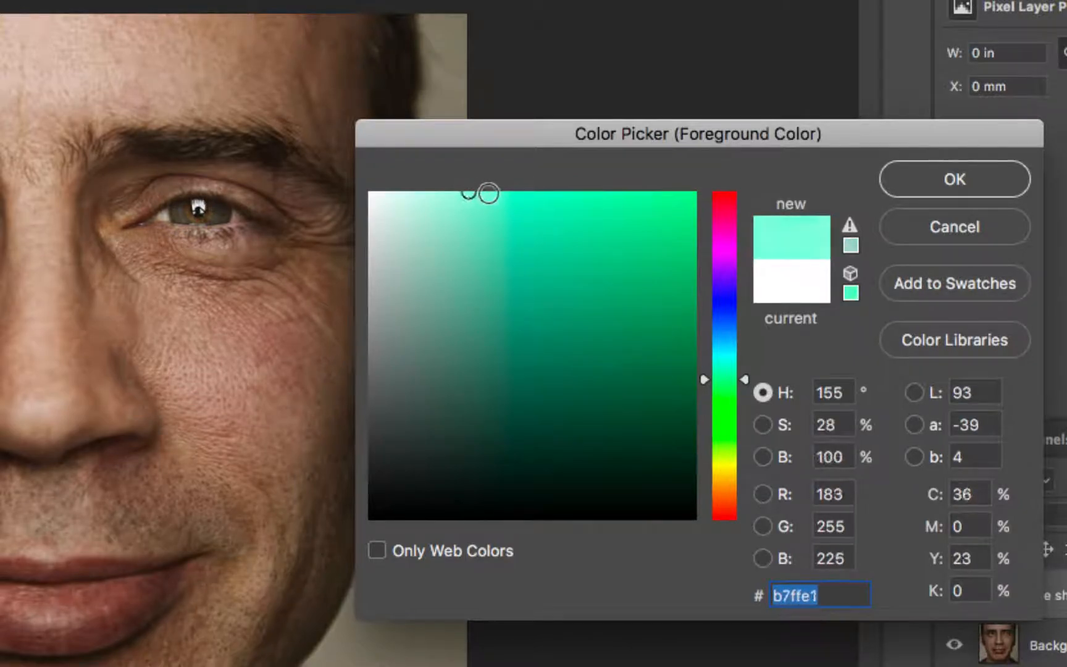
{"action": "left_click_drag", "start_coordinate": [469, 194], "coordinate": [692, 192]}
{"action": "left_click_drag", "start_coordinate": [747, 378], "coordinate": [743, 366]}
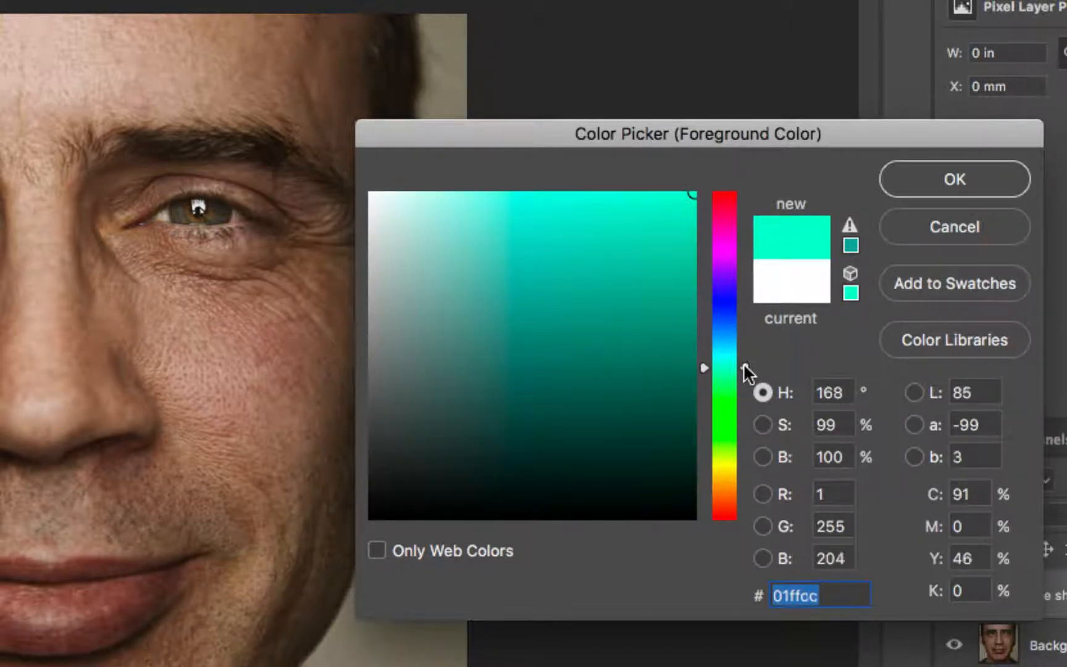
{"action": "mouse_move", "coordinate": [693, 193]}
{"action": "left_mouse_down"}
{"action": "mouse_move", "coordinate": [511, 281]}
{"action": "mouse_move", "coordinate": [463, 233]}
{"action": "mouse_move", "coordinate": [638, 224]}
{"action": "mouse_move", "coordinate": [683, 200]}
{"action": "left_mouse_up"}
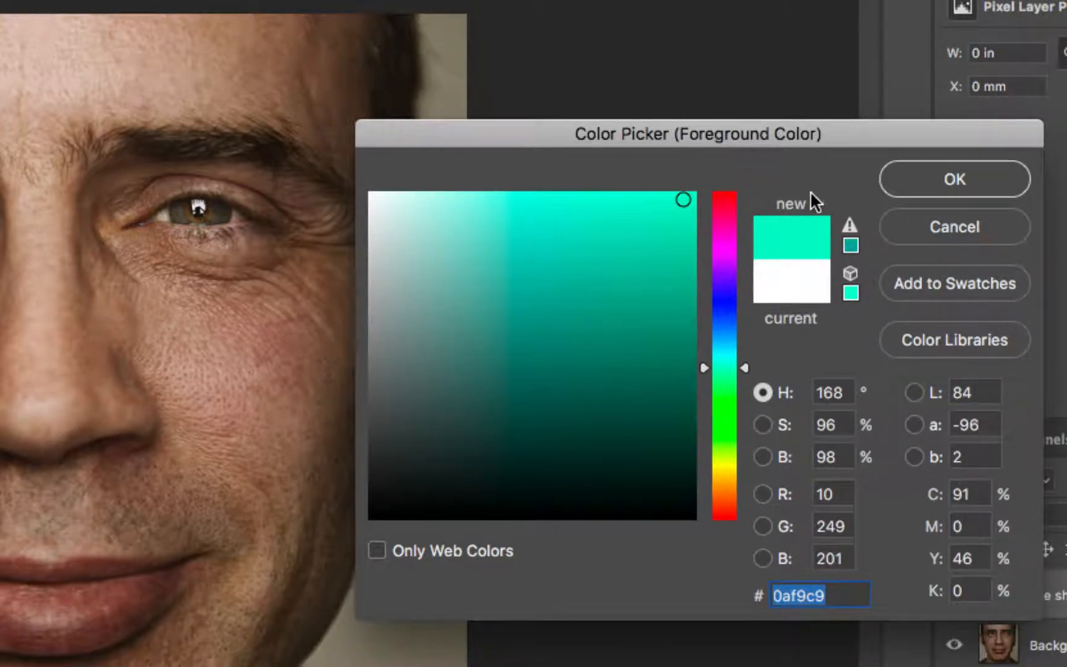
{"action": "left_click", "coordinate": [965, 176]}
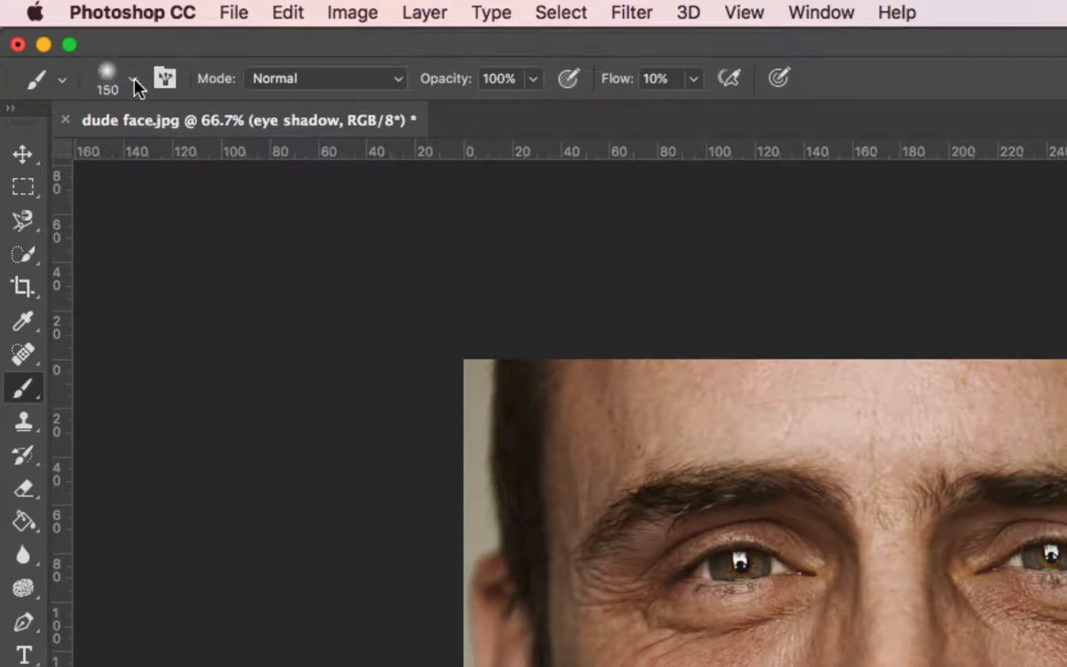
- Set the round brush to 0% hardness and resize it to 100 px
{"action": "left_click", "coordinate": [62, 40]}
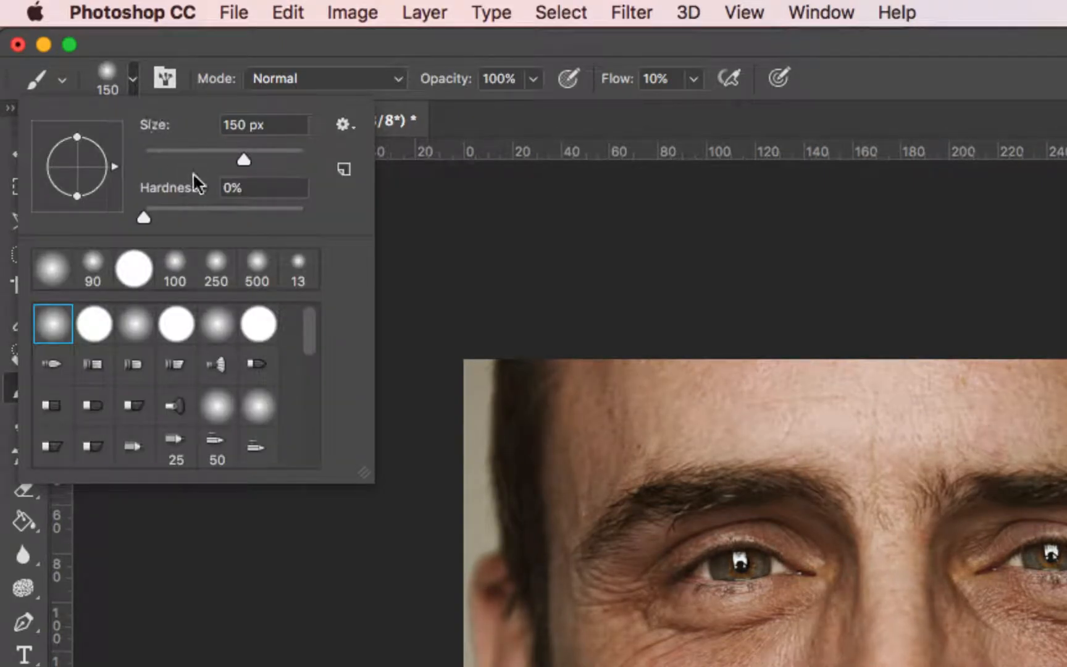
{"action": "mouse_move", "coordinate": [143, 218]}
{"action": "left_mouse_down"}
{"action": "mouse_move", "coordinate": [191, 216]}
{"action": "mouse_move", "coordinate": [128, 216]}
{"action": "left_mouse_up"}
{"action": "left_click_drag", "start_coordinate": [242, 157], "coordinate": [216, 158]}
{"action": "left_click", "coordinate": [289, 45]}
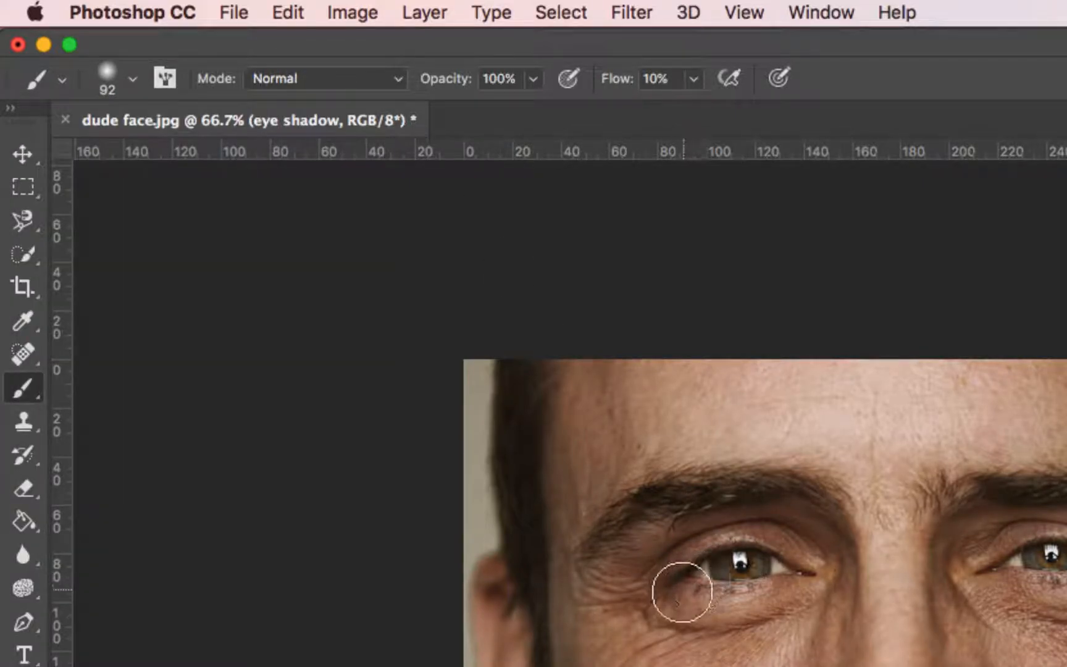
{"action": "key", "text": "bracketleft"}
{"action": "key", "text": "bracketleft"}
{"action": "key", "text": "bracketleft"}
{"action": "key", "text": "bracketright"}
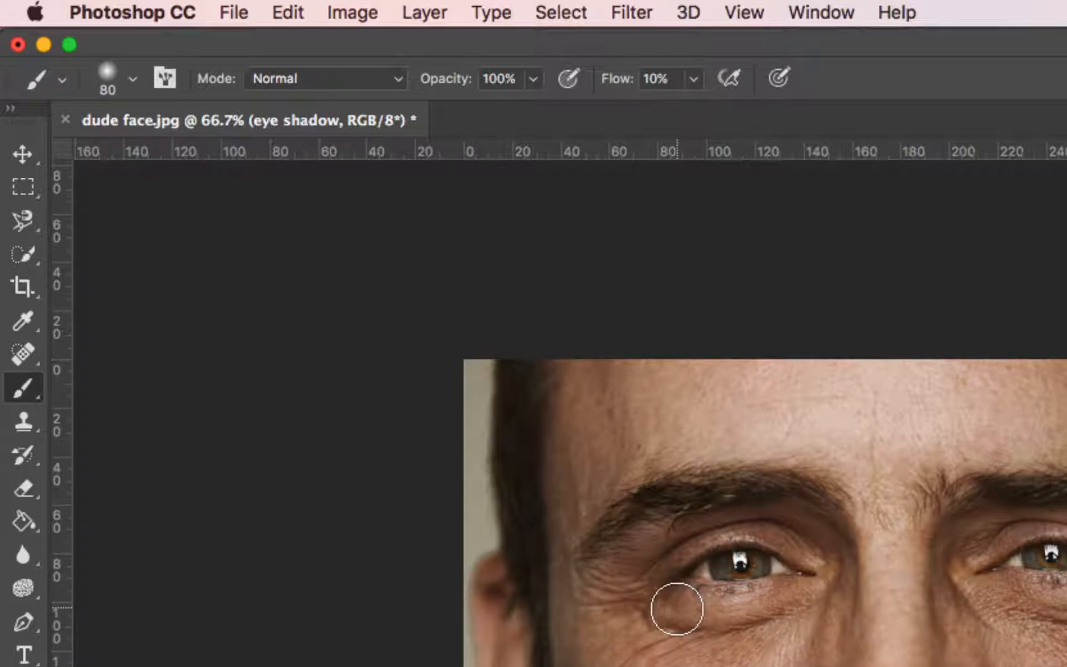
{"action": "key", "text": "bracketright"}
{"action": "key", "text": "bracketright"}
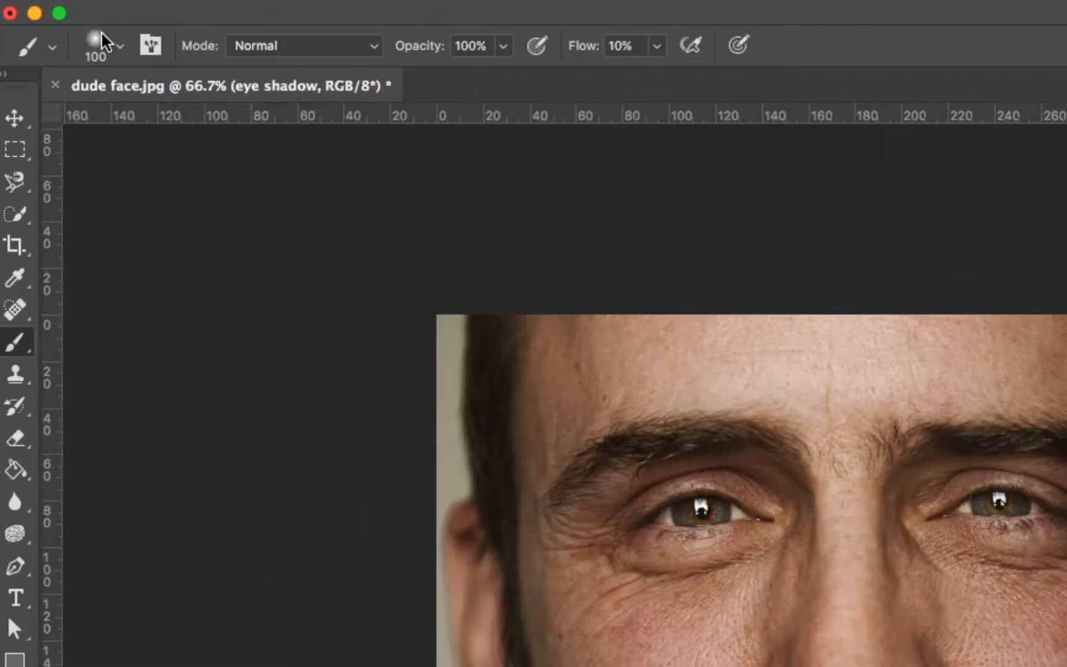
- Review the brush size and hardness settings and set the brush flow to 10%
{"action": "left_click", "coordinate": [105, 42]}
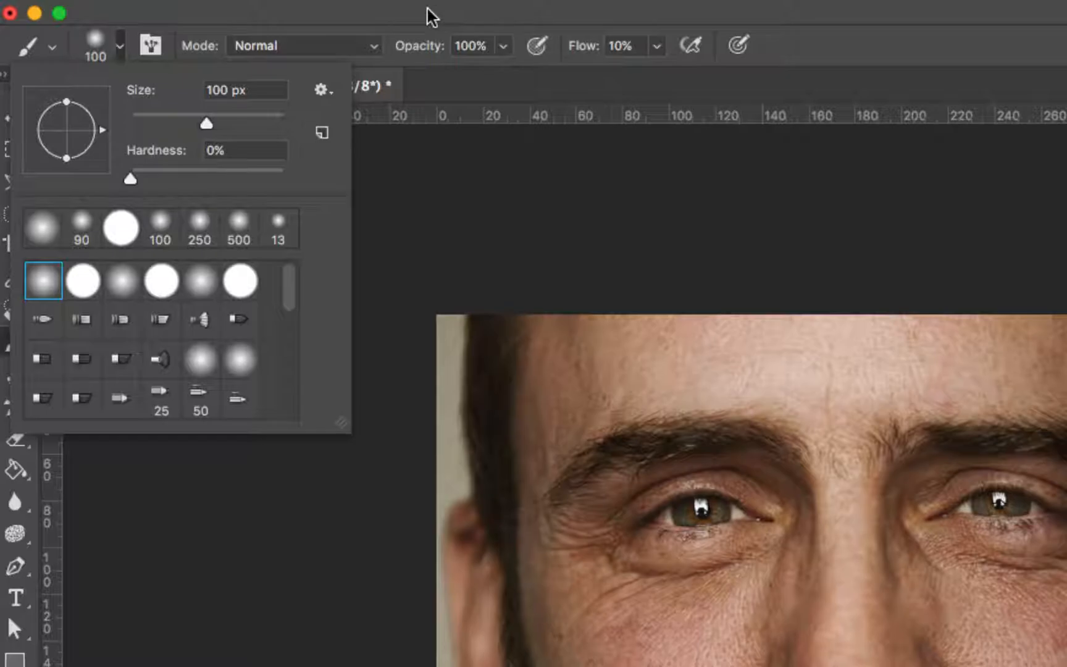
{"action": "left_click", "coordinate": [508, 1]}
{"action": "left_click", "coordinate": [441, 22]}
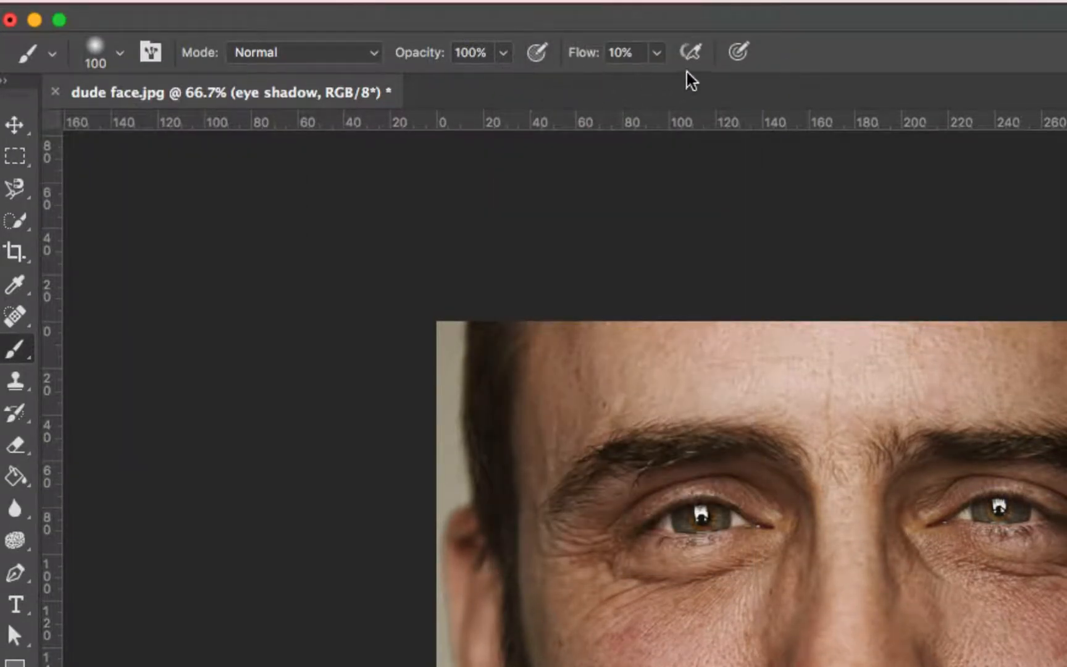
{"action": "left_click", "coordinate": [656, 52]}
{"action": "left_click_drag", "start_coordinate": [650, 73], "coordinate": [657, 84]}
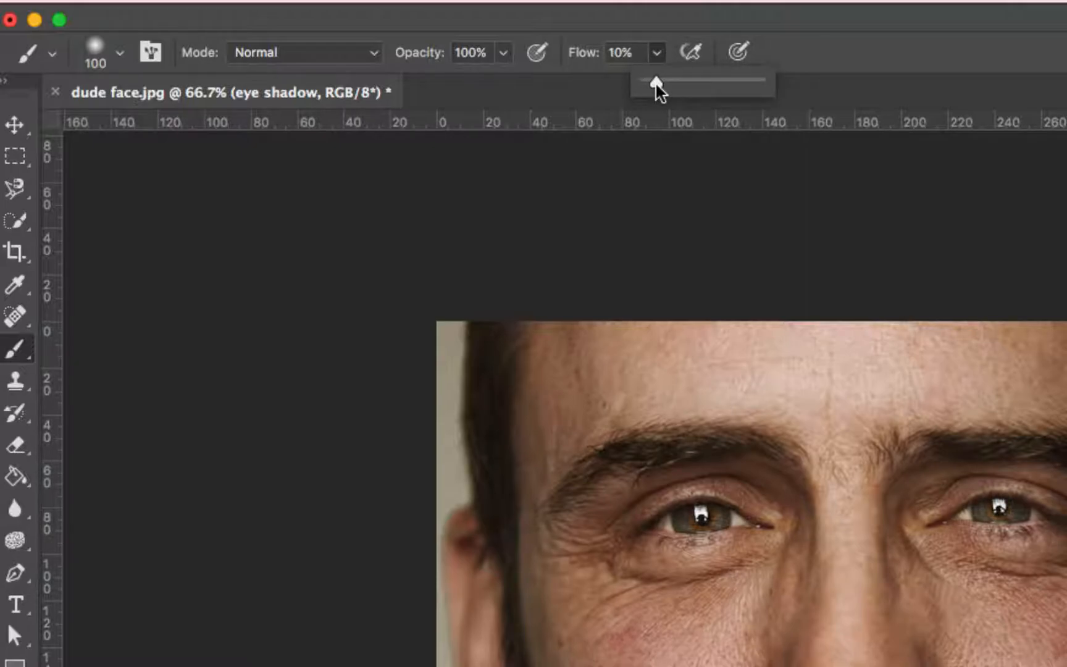
{"action": "left_click", "coordinate": [642, 21]}
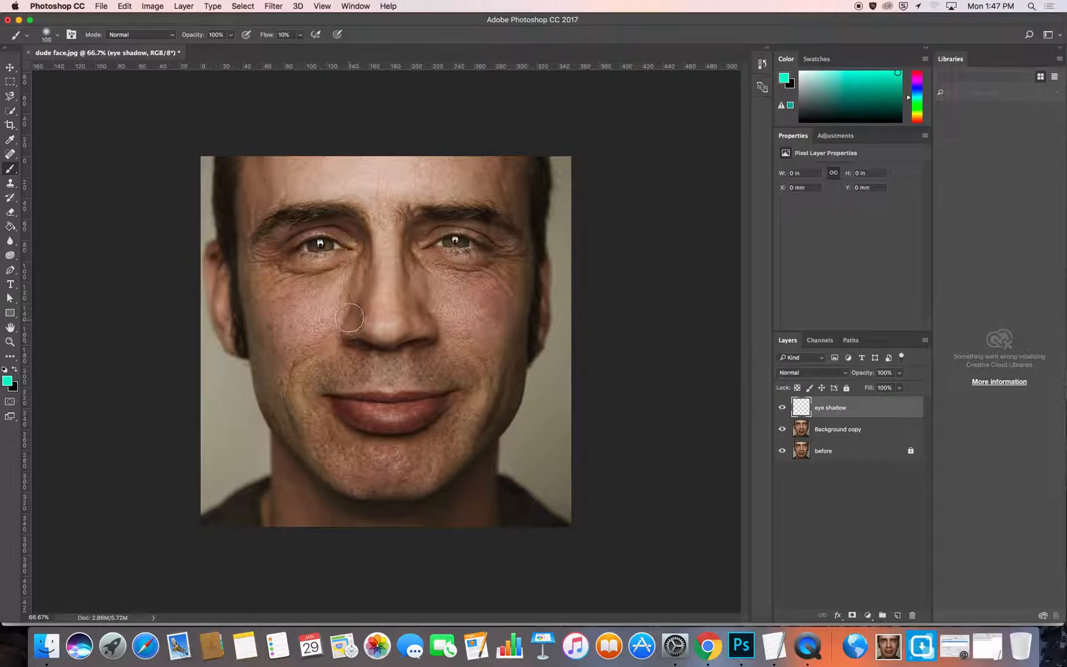
- Brush turquoise eye shadow around both eyes on the eye shadow layer, covering the upper lids and the skin below
{"action": "mouse_move", "coordinate": [285, 262]}
{"action": "left_mouse_down"}
{"action": "mouse_move", "coordinate": [354, 257]}
{"action": "mouse_move", "coordinate": [290, 260]}
{"action": "mouse_move", "coordinate": [284, 245]}
{"action": "mouse_move", "coordinate": [282, 255]}
{"action": "mouse_move", "coordinate": [349, 256]}
{"action": "mouse_move", "coordinate": [360, 245]}
{"action": "mouse_move", "coordinate": [324, 223]}
{"action": "mouse_move", "coordinate": [275, 250]}
{"action": "left_mouse_up"}
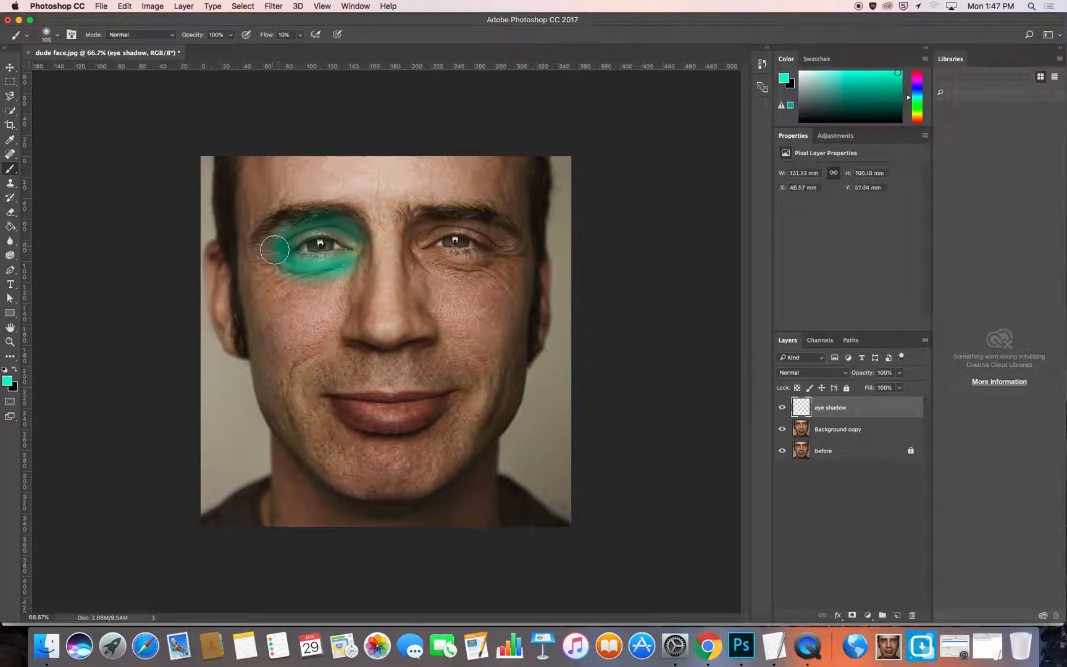
{"action": "key", "text": "XF86AudioRaiseVolume"}
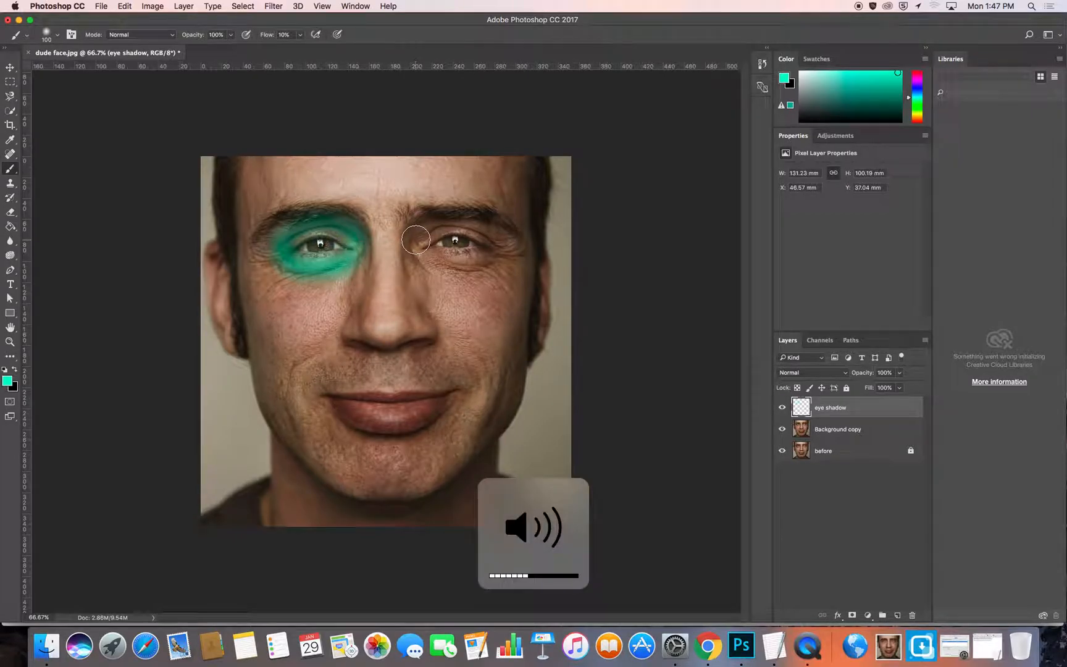
{"action": "mouse_move", "coordinate": [412, 244]}
{"action": "left_mouse_down"}
{"action": "mouse_move", "coordinate": [454, 259]}
{"action": "mouse_move", "coordinate": [504, 252]}
{"action": "mouse_move", "coordinate": [495, 233]}
{"action": "mouse_move", "coordinate": [428, 226]}
{"action": "mouse_move", "coordinate": [413, 244]}
{"action": "mouse_move", "coordinate": [495, 260]}
{"action": "mouse_move", "coordinate": [506, 251]}
{"action": "mouse_move", "coordinate": [472, 249]}
{"action": "mouse_move", "coordinate": [486, 252]}
{"action": "left_mouse_up"}
{"action": "key", "text": "XF86AudioRaiseVolume"}
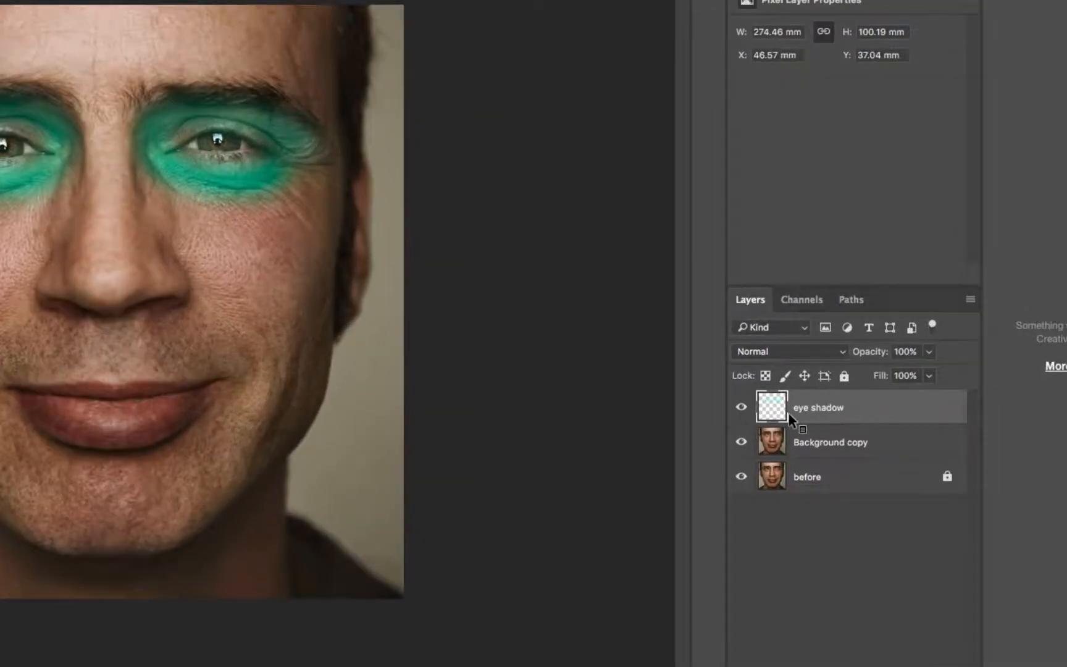
- Set the eye shadow layer's blend mode to Overlay and extend the color toward the outer corners of both eyes
{"action": "left_click", "coordinate": [804, 352]}
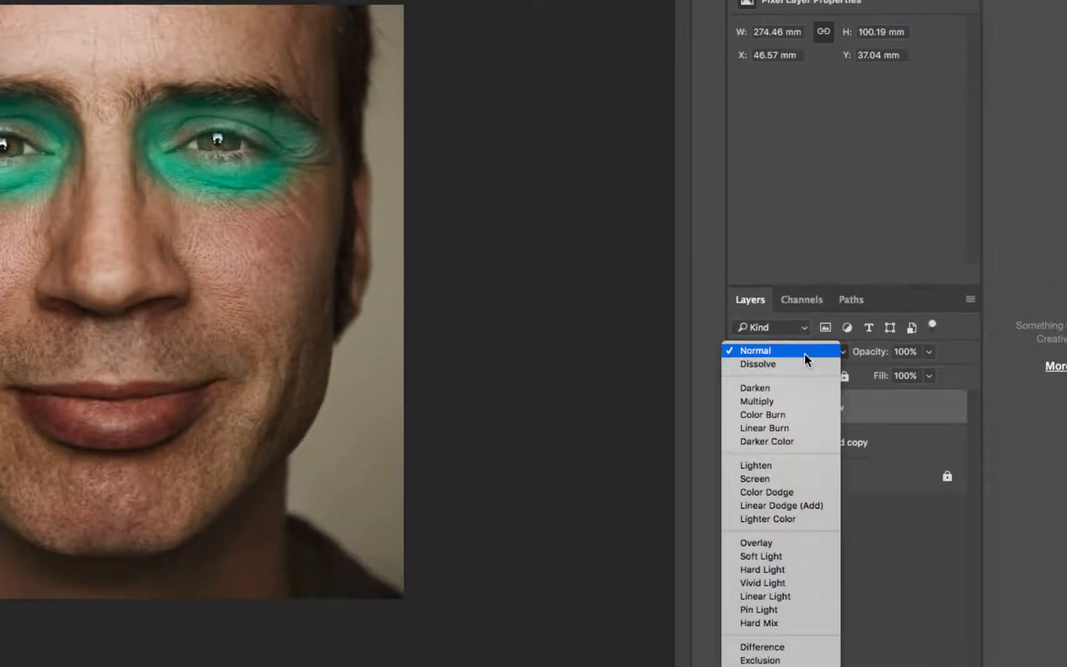
{"action": "left_click", "coordinate": [770, 545]}
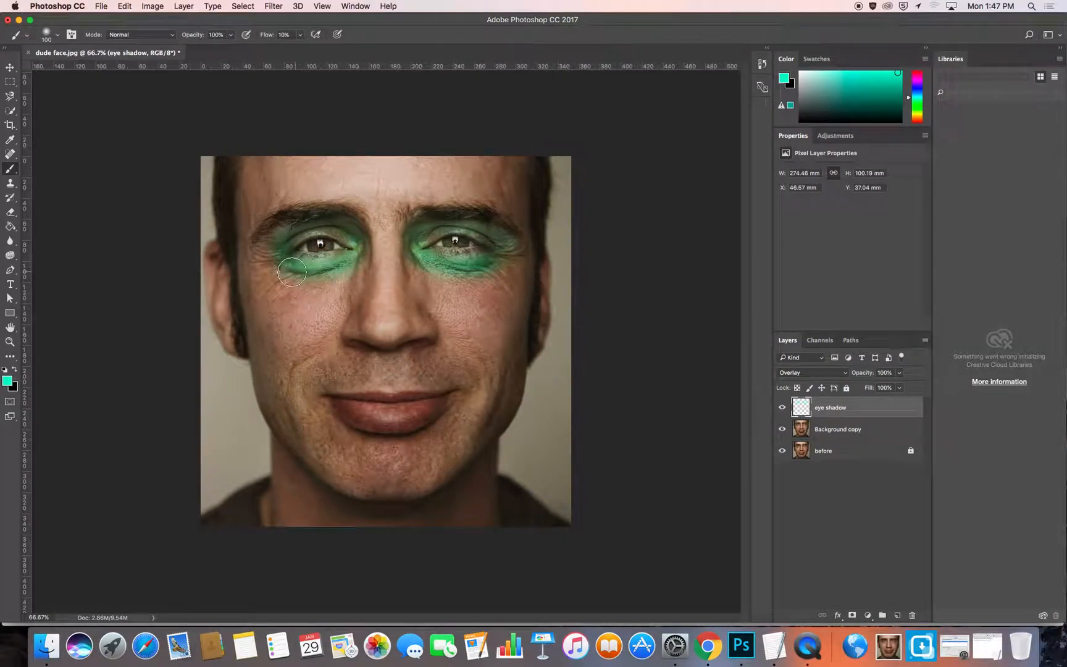
{"action": "mouse_move", "coordinate": [414, 190]}
{"action": "left_mouse_down"}
{"action": "mouse_move", "coordinate": [361, 159]}
{"action": "mouse_move", "coordinate": [408, 182]}
{"action": "left_mouse_up"}
{"action": "mouse_move", "coordinate": [488, 269]}
{"action": "left_mouse_down"}
{"action": "mouse_move", "coordinate": [509, 236]}
{"action": "mouse_move", "coordinate": [528, 241]}
{"action": "left_mouse_up"}
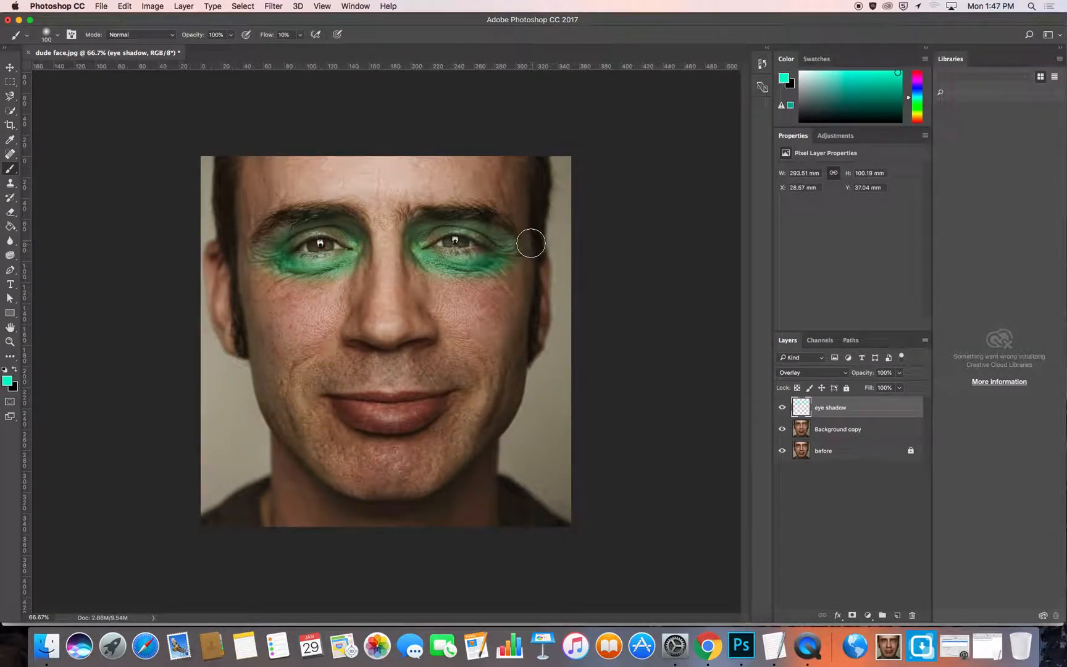
- Lower the brush flow to 2% and softly build up the eye shadow at the outer corners and beneath both eyes
{"action": "left_click", "coordinate": [300, 35]}
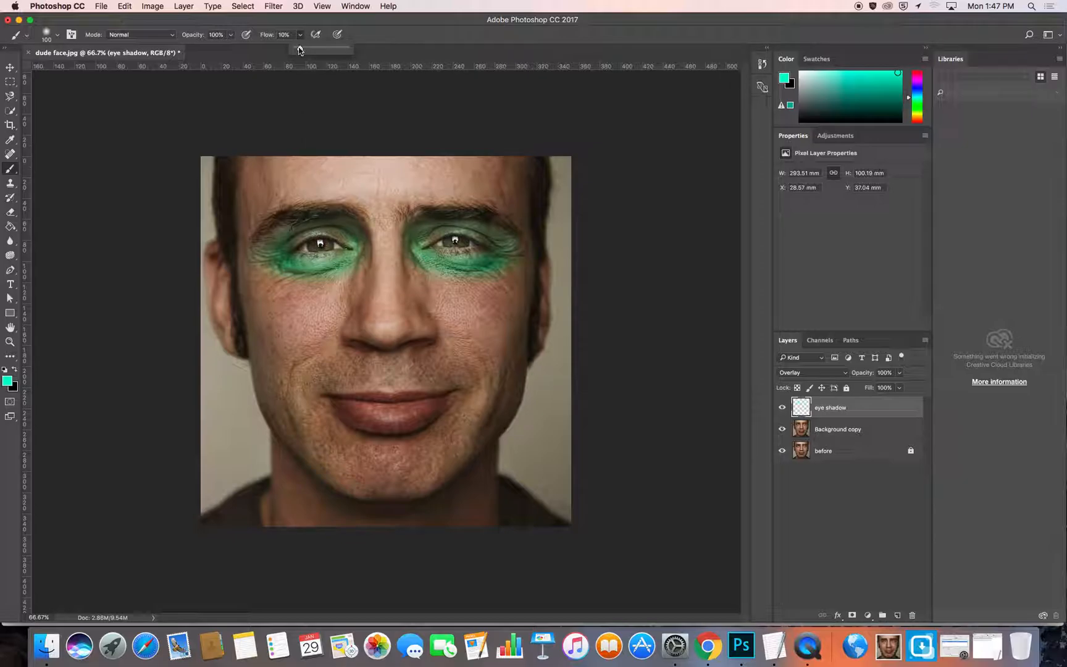
{"action": "left_click", "coordinate": [289, 28]}
{"action": "mouse_move", "coordinate": [291, 235]}
{"action": "left_mouse_down"}
{"action": "mouse_move", "coordinate": [265, 255]}
{"action": "mouse_move", "coordinate": [272, 264]}
{"action": "left_mouse_up"}
{"action": "left_click_drag", "start_coordinate": [498, 265], "coordinate": [520, 254]}
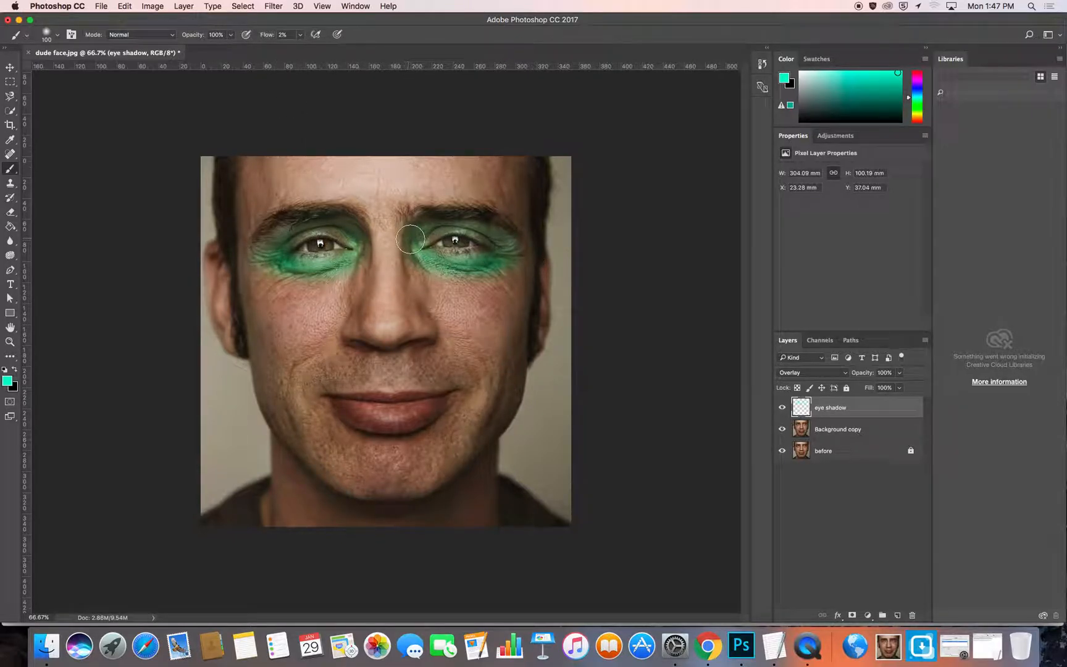
{"action": "left_click_drag", "start_coordinate": [495, 271], "coordinate": [436, 273]}
{"action": "left_click_drag", "start_coordinate": [356, 269], "coordinate": [290, 278]}
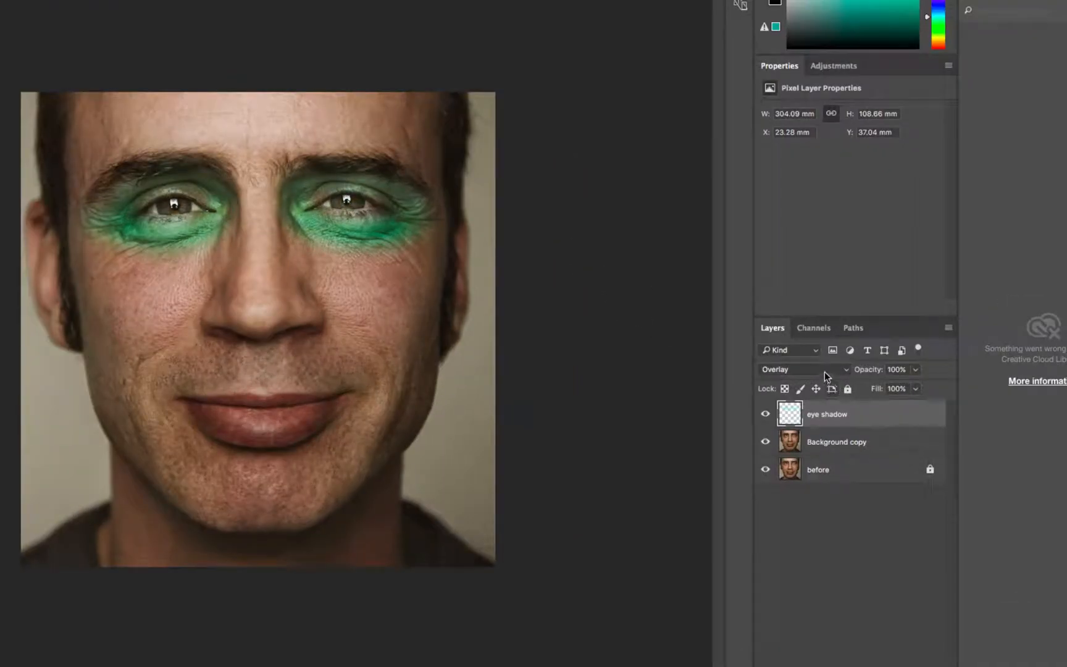
- Compare the Soft Light, Hue and Screen blend modes on the eye shadow layer and return it to Overlay
{"action": "left_click", "coordinate": [827, 373]}
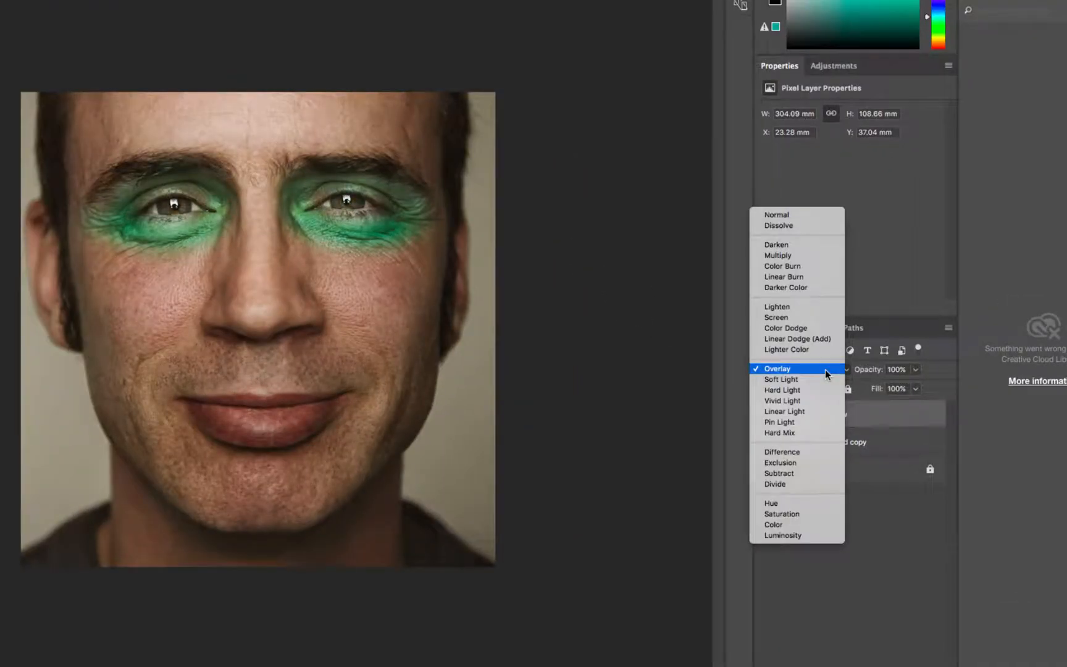
{"action": "left_click", "coordinate": [796, 379]}
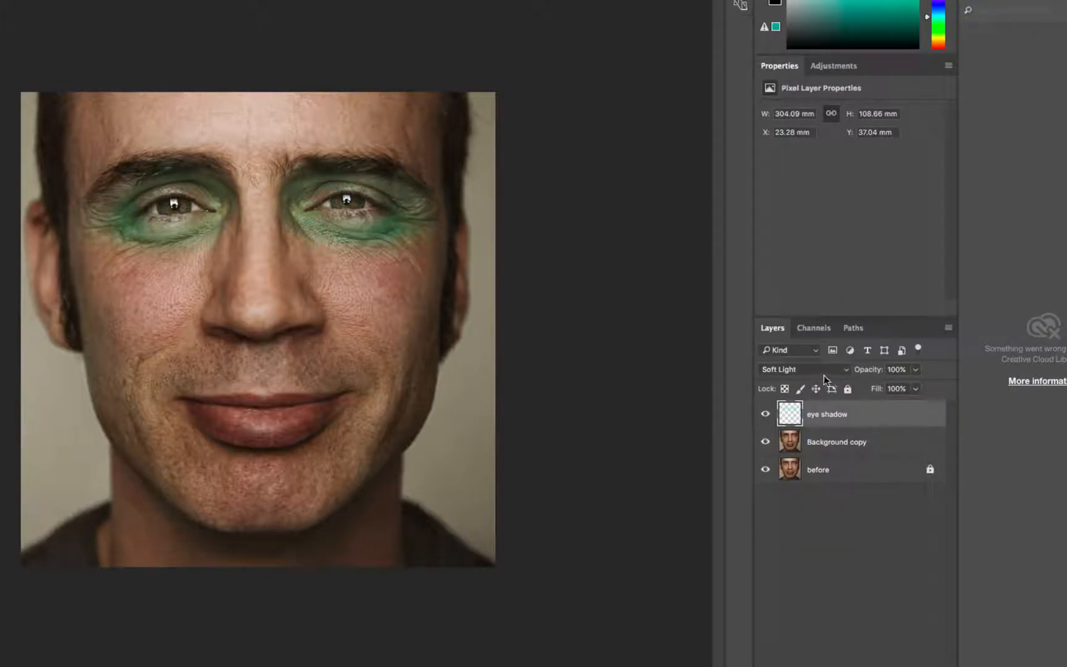
{"action": "left_click", "coordinate": [824, 371]}
{"action": "left_click", "coordinate": [788, 492]}
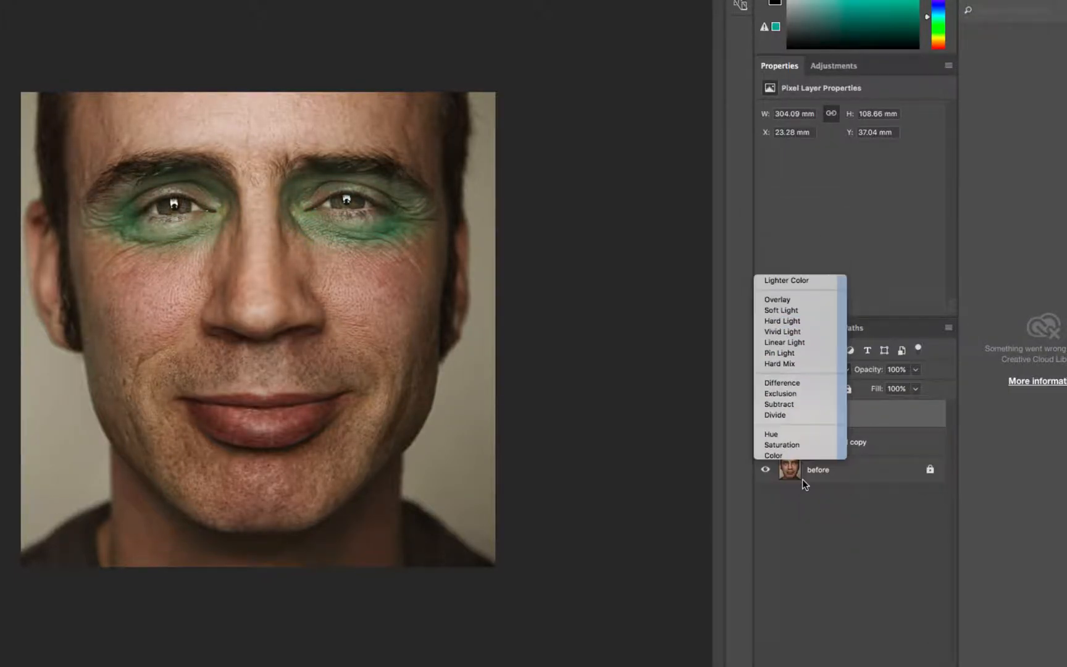
{"action": "left_click", "coordinate": [821, 372]}
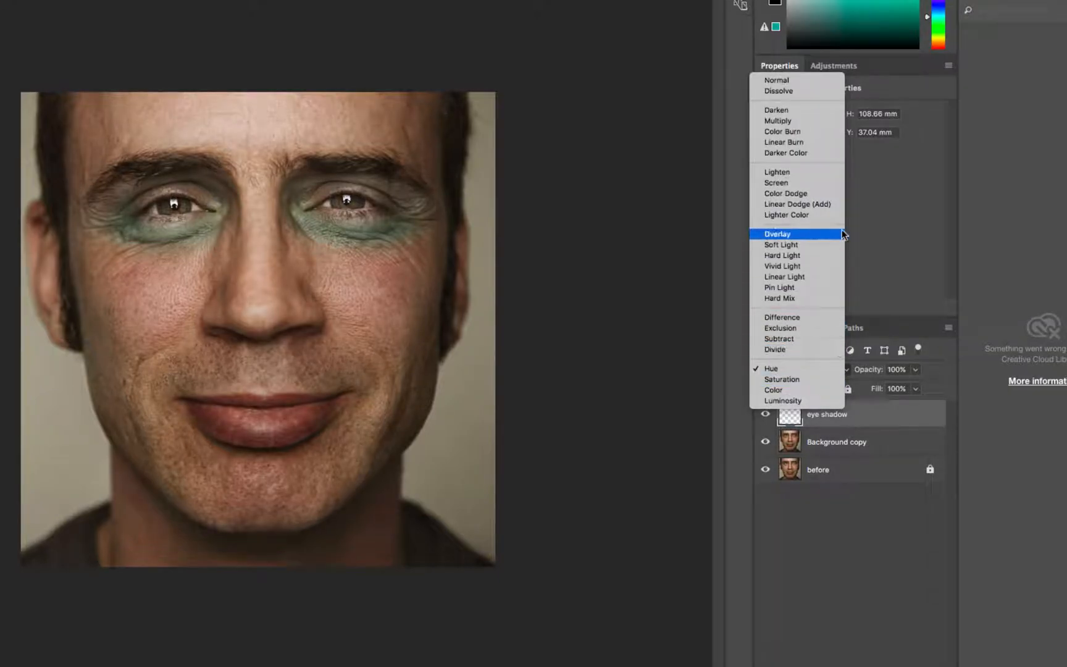
{"action": "left_click", "coordinate": [803, 182]}
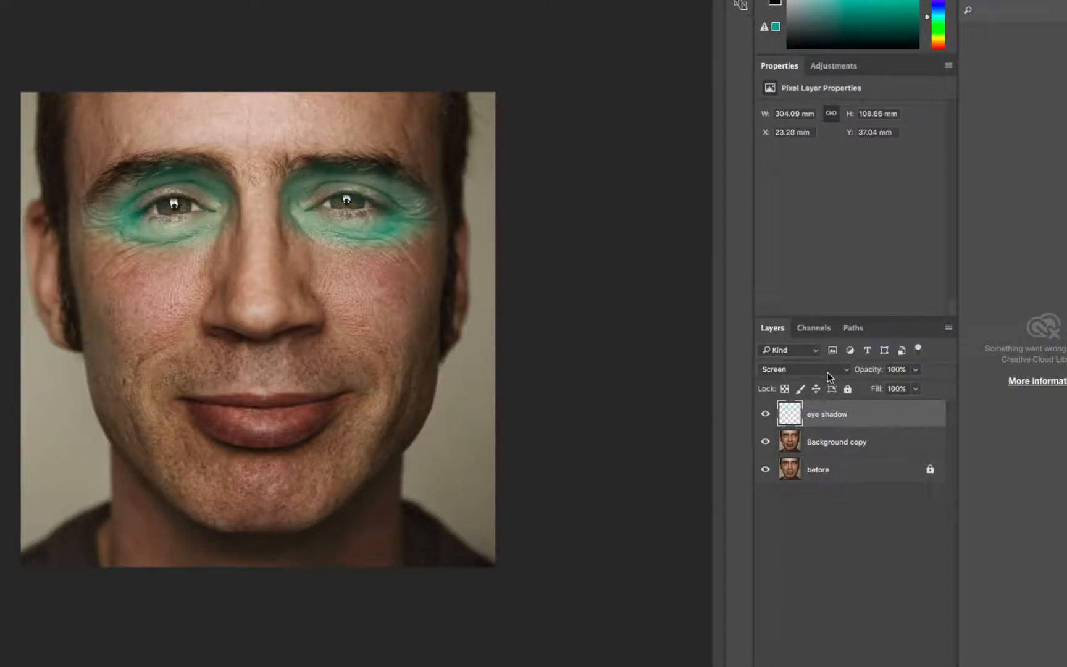
{"action": "left_click", "coordinate": [834, 372]}
{"action": "left_click", "coordinate": [802, 413]}
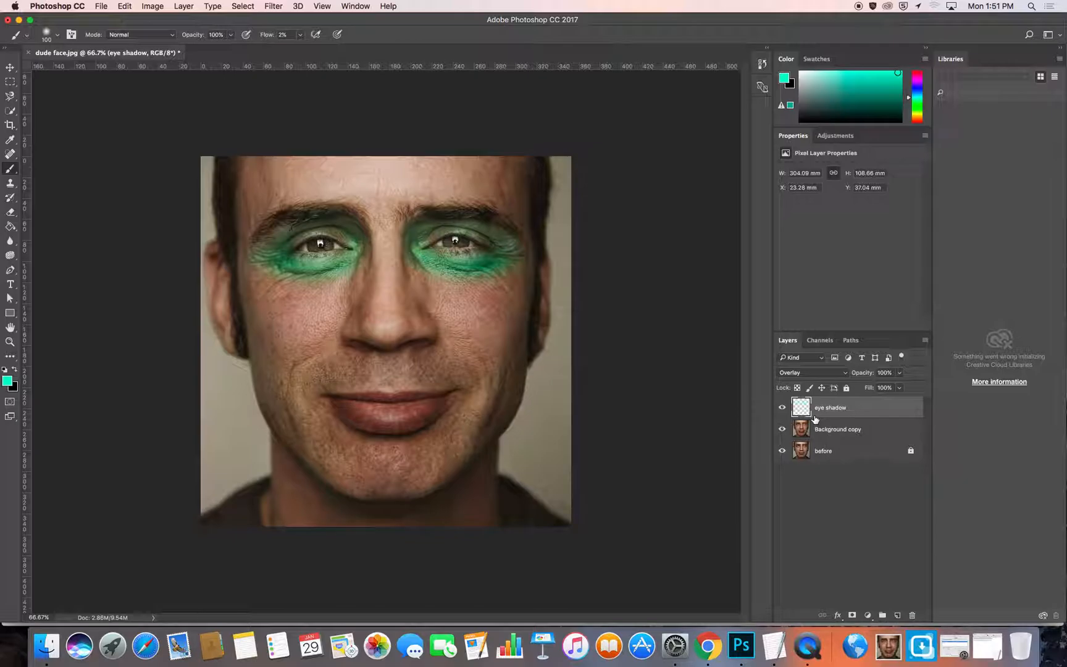
- Add a new layer above the eye shadow layer and name it "lightingin"
{"action": "left_click", "coordinate": [897, 615]}
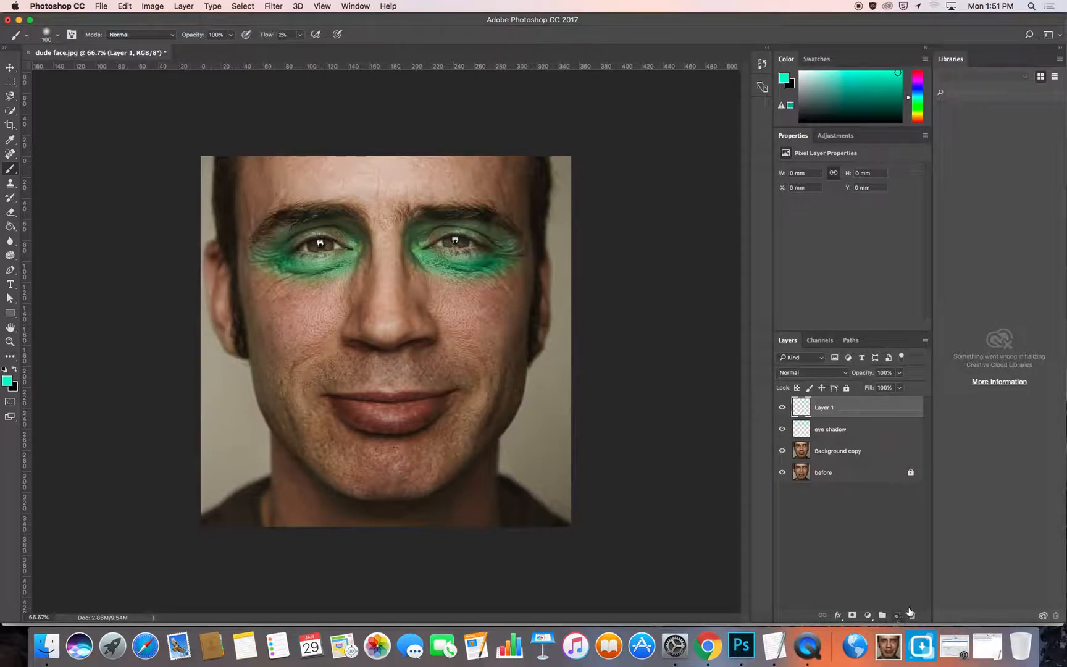
{"action": "double_click", "coordinate": [824, 408]}
{"action": "type", "text": "lightingin"}
{"action": "key", "text": "Return"}
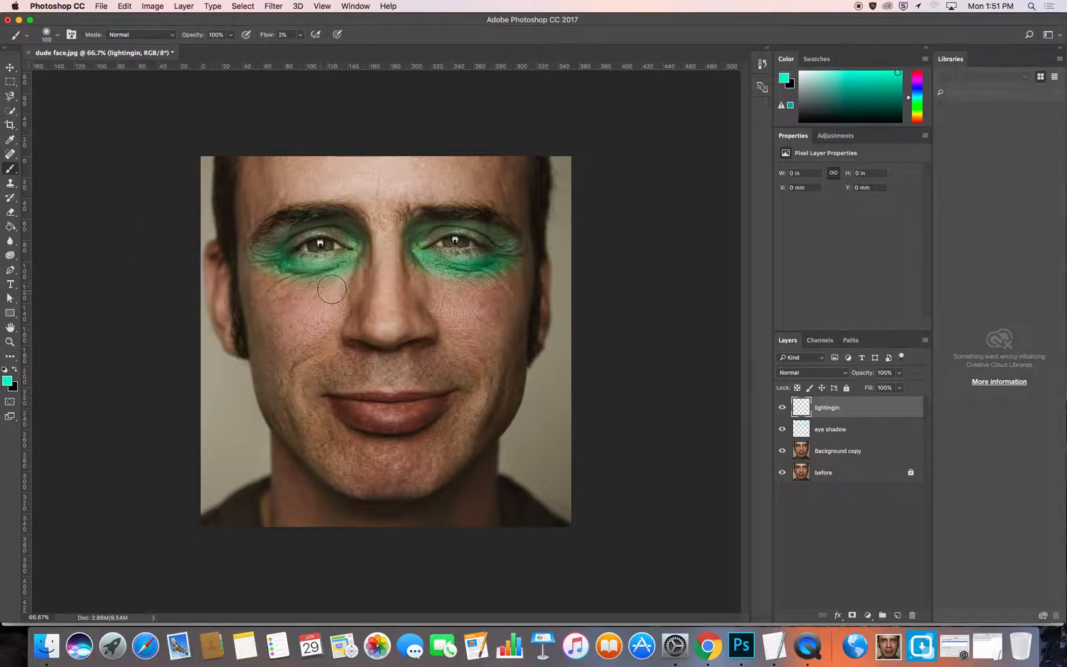
- Enlarge the brush to 600 px and paint soft turquoise light over the forehead, eye and background at the photo's upper-right corner
{"action": "key", "text": "bracketright"}
{"action": "key", "text": "bracketright"}
{"action": "key", "text": "bracketright"}
{"action": "key", "text": "bracketright"}
{"action": "key", "text": "bracketright"}
{"action": "mouse_move", "coordinate": [553, 166]}
{"action": "left_mouse_down"}
{"action": "mouse_move", "coordinate": [460, 234]}
{"action": "mouse_move", "coordinate": [549, 165]}
{"action": "mouse_move", "coordinate": [398, 230]}
{"action": "mouse_move", "coordinate": [512, 169]}
{"action": "mouse_move", "coordinate": [393, 226]}
{"action": "mouse_move", "coordinate": [452, 202]}
{"action": "mouse_move", "coordinate": [382, 185]}
{"action": "mouse_move", "coordinate": [37, 250]}
{"action": "left_mouse_up"}
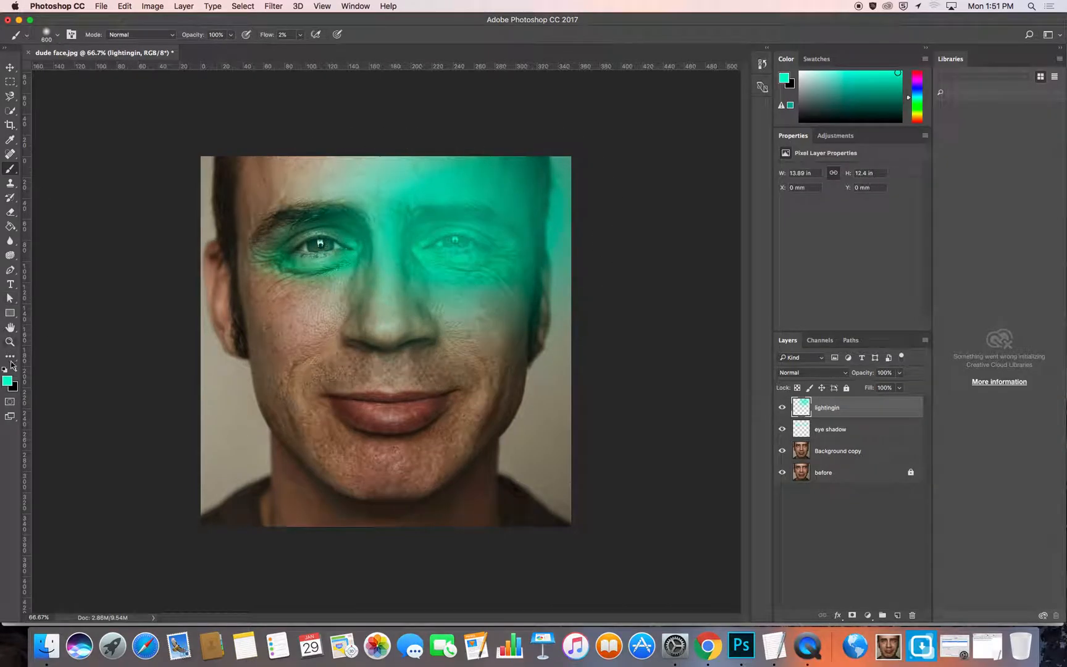
- Set the foreground color to white (ffffff) and return to the Brush tool
{"action": "left_click", "coordinate": [7, 381]}
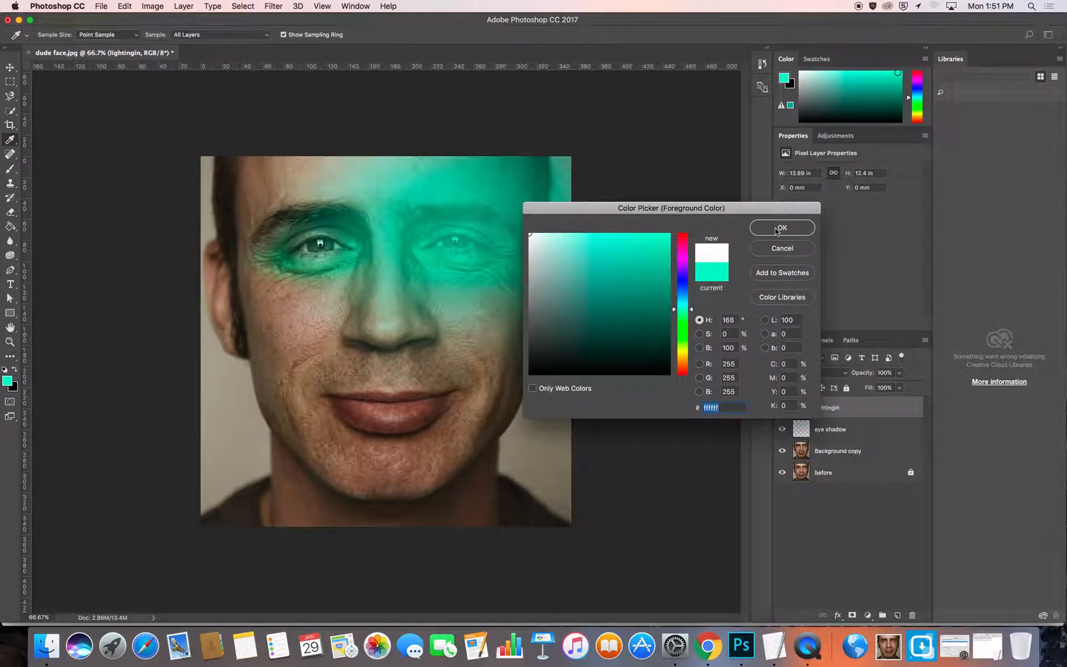
{"action": "left_click", "coordinate": [778, 228]}
{"action": "key", "text": "b"}
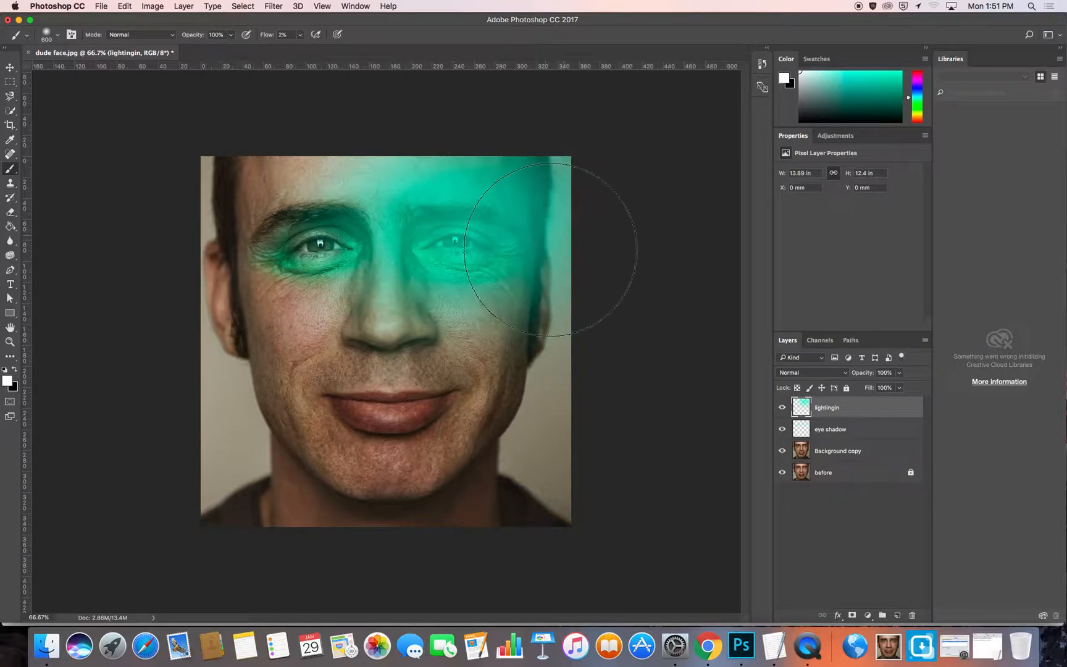
- Set the lighting layer's blend mode to Overlay and toggle the layer's visibility to compare the photo with and without it
{"action": "left_click", "coordinate": [830, 373]}
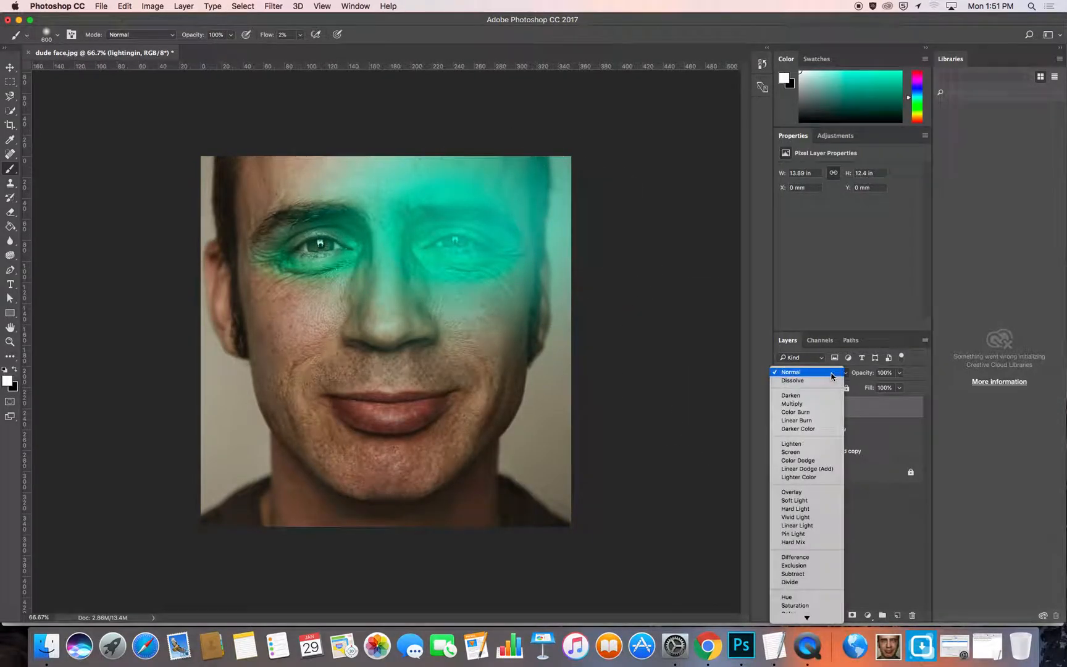
{"action": "left_click", "coordinate": [804, 492]}
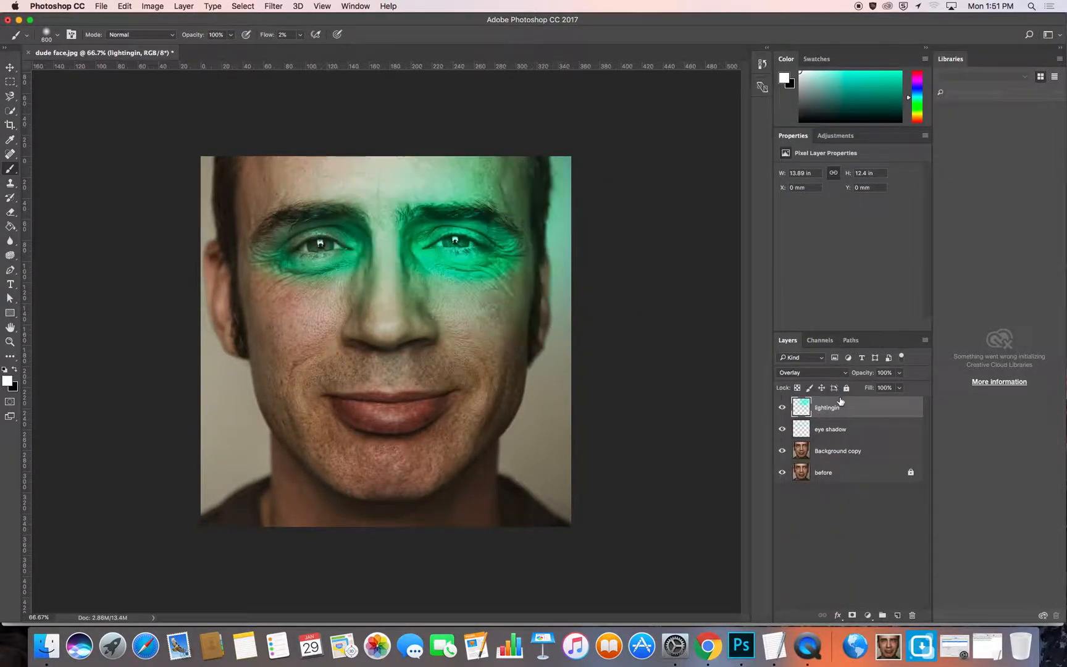
{"action": "left_click", "coordinate": [782, 407]}
{"action": "left_click", "coordinate": [781, 408]}
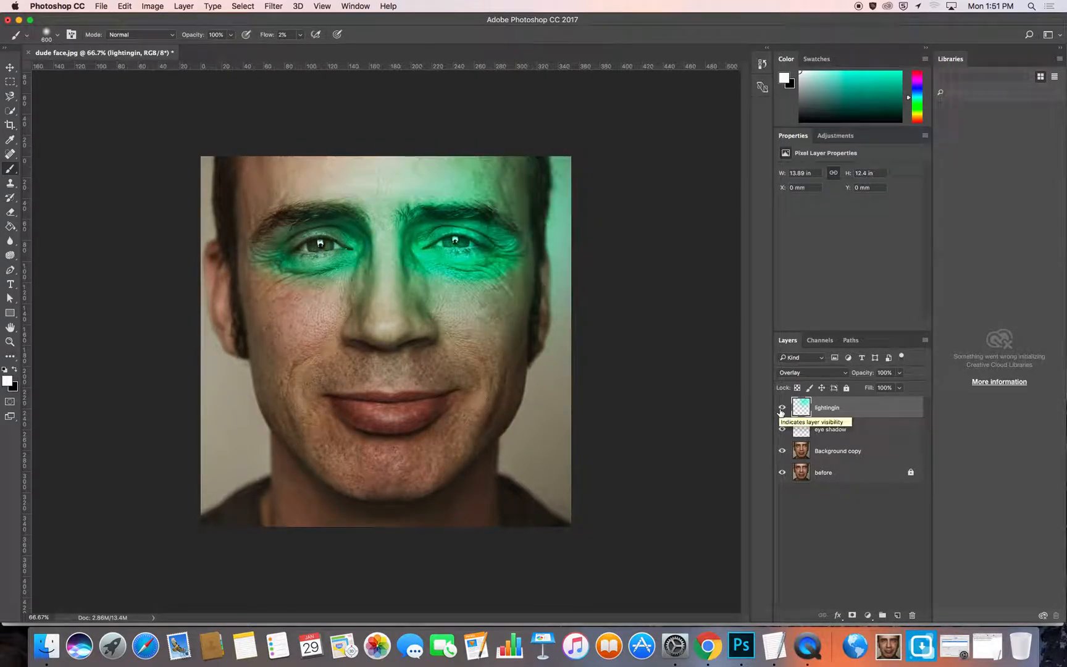
{"action": "left_click", "coordinate": [781, 412]}
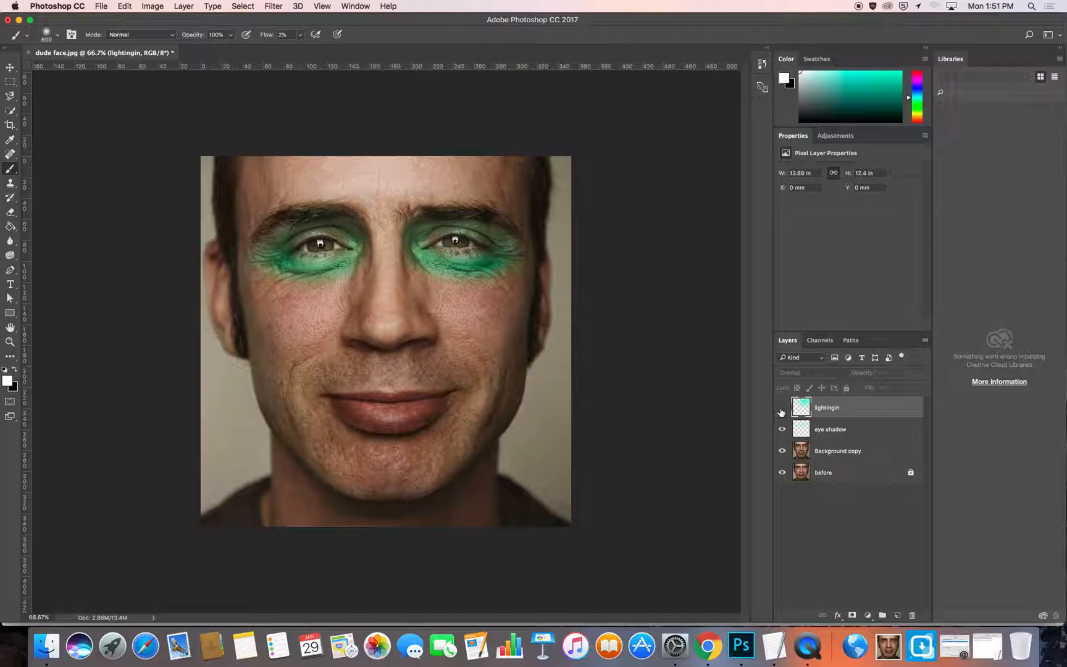
{"action": "left_click", "coordinate": [781, 410]}
{"action": "left_click", "coordinate": [782, 410]}
{"action": "left_click", "coordinate": [781, 410]}
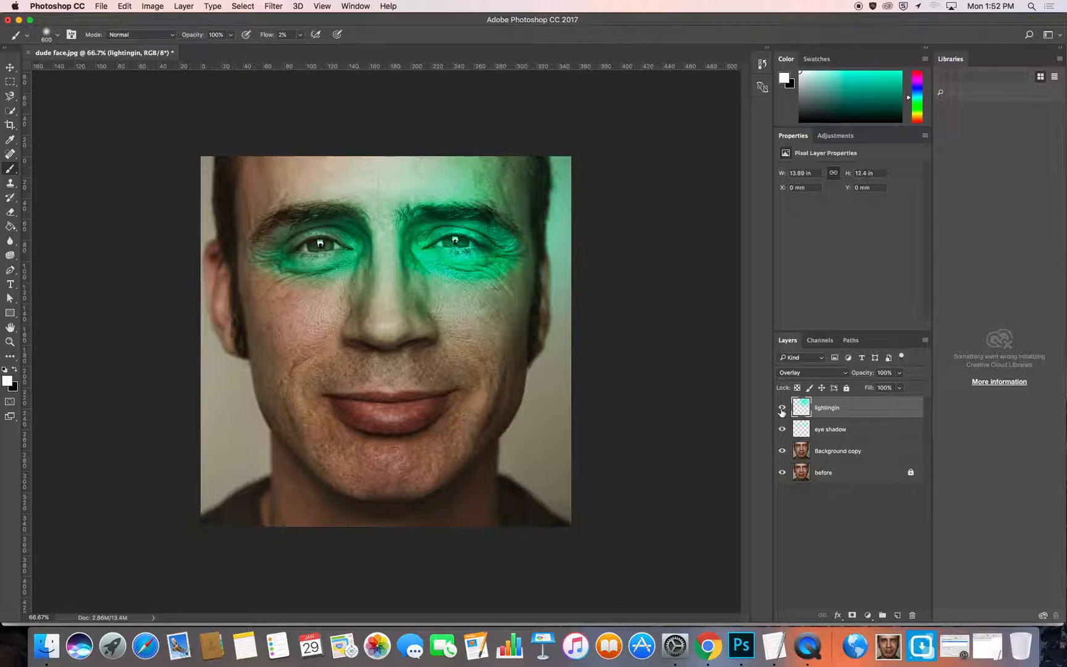
- Rename the lighting layer as "lighting - green"
{"action": "double_click", "coordinate": [829, 408]}
{"action": "key", "text": "BackSpace"}
{"action": "key", "text": "Return"}
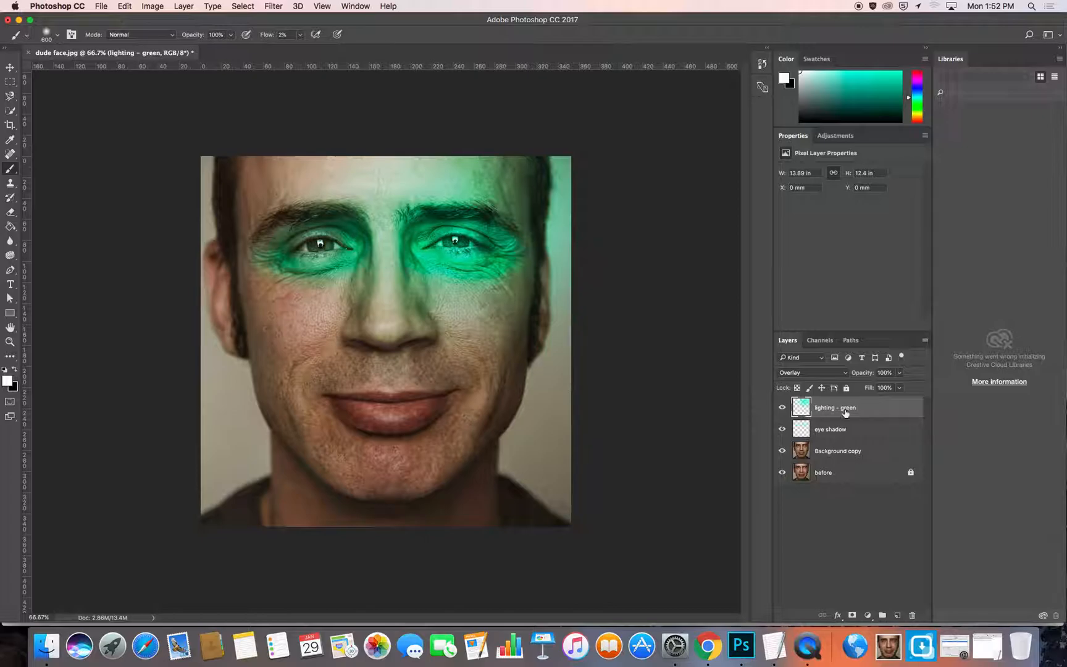
- Add a new layer directly above the eye shadow layer and name it "eyeliner"
{"action": "left_click", "coordinate": [841, 432]}
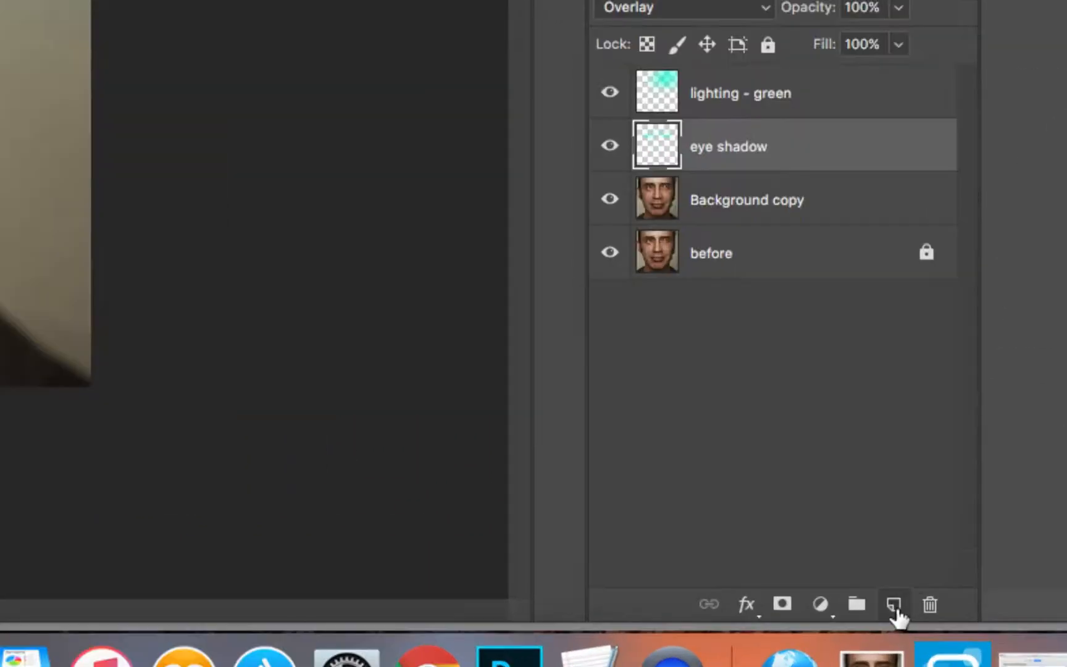
{"action": "left_click", "coordinate": [897, 615]}
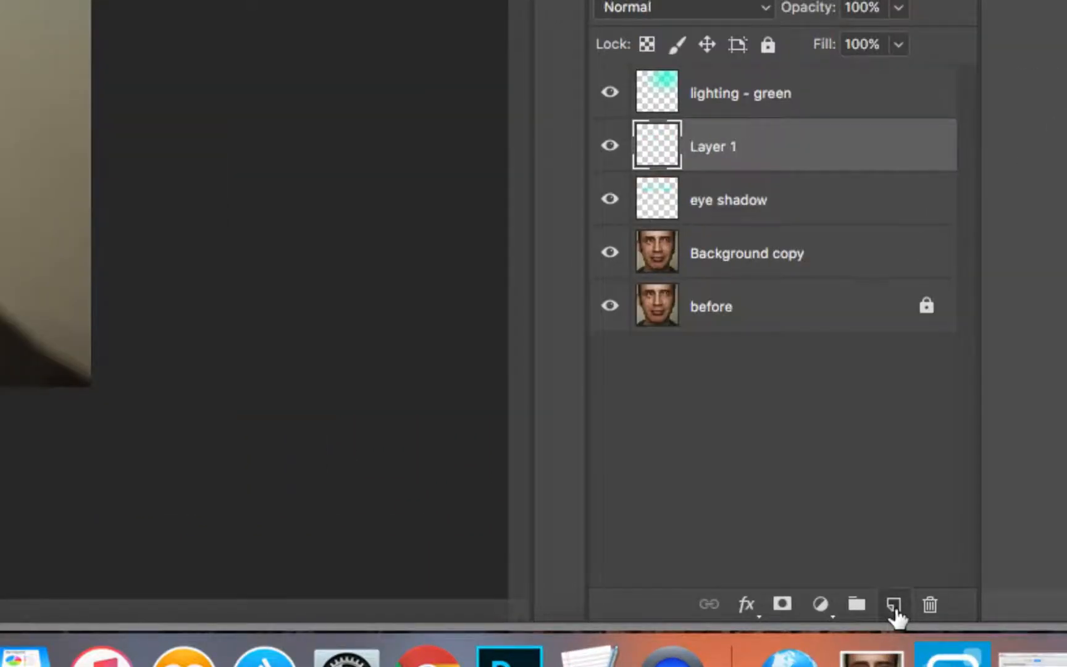
{"action": "double_click", "coordinate": [709, 145]}
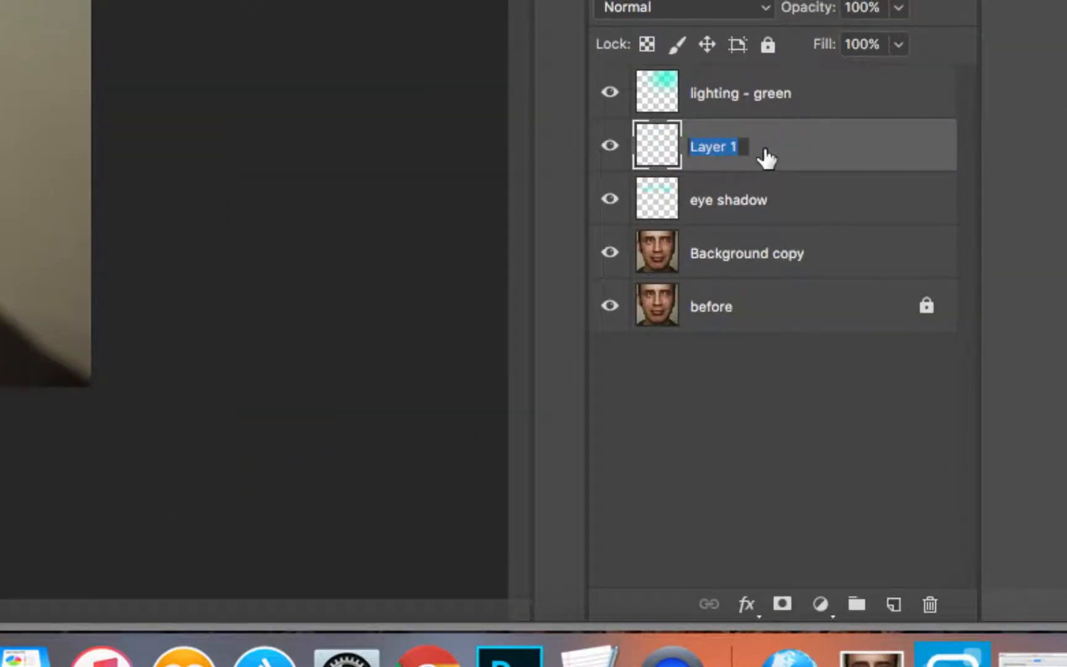
{"action": "type", "text": "eyeliner"}
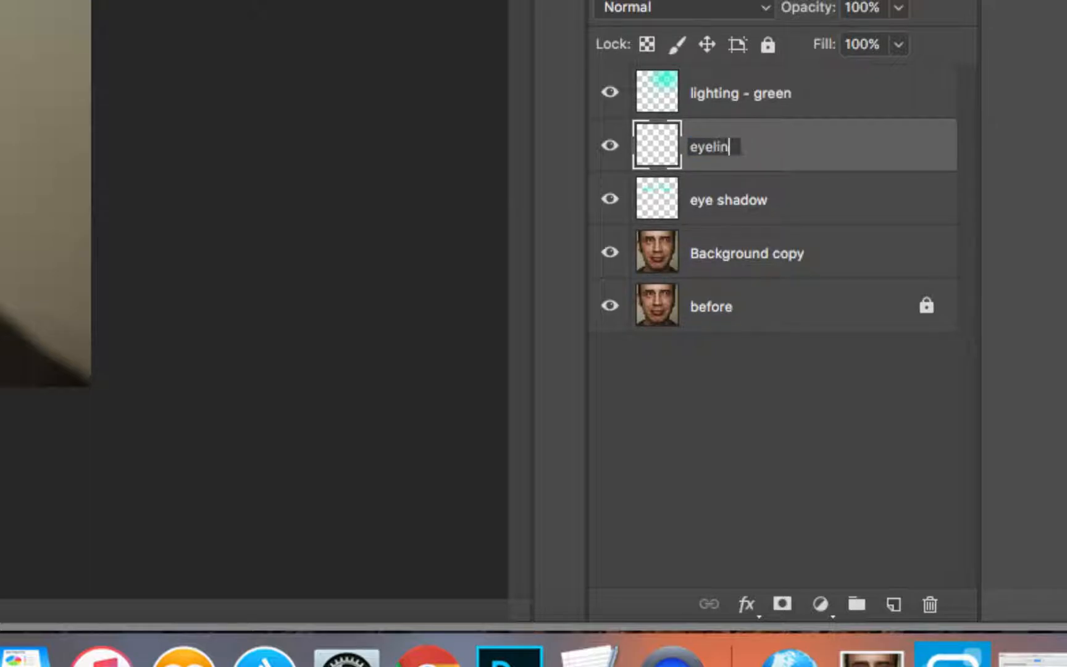
{"action": "key", "text": "Return"}
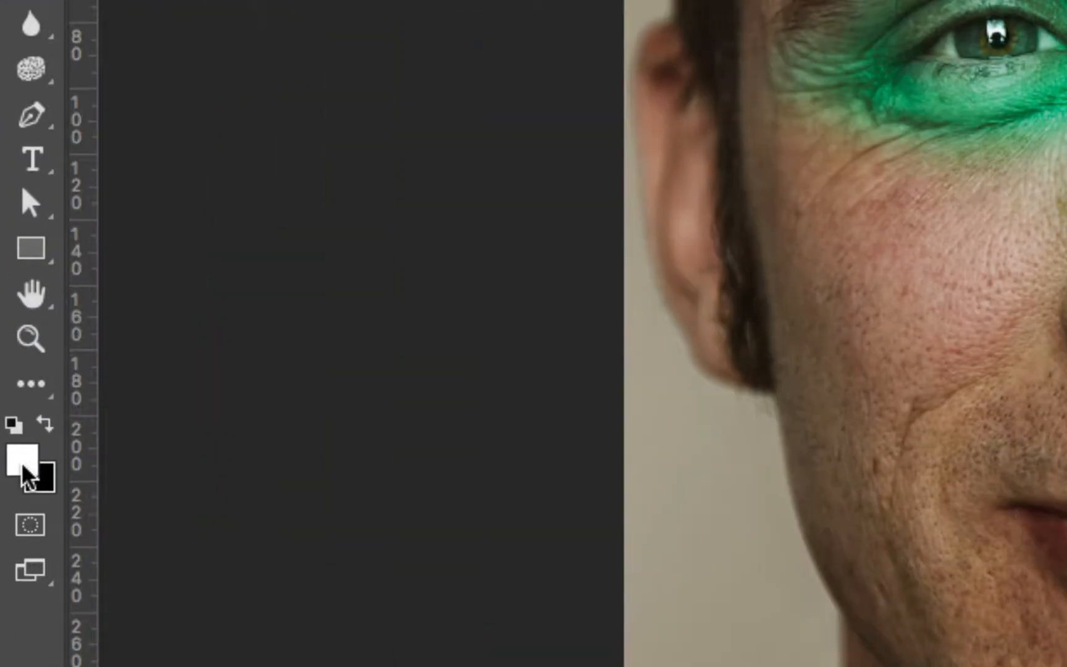
- Change the foreground color to black and return to the Brush tool
{"action": "left_click", "coordinate": [7, 381]}
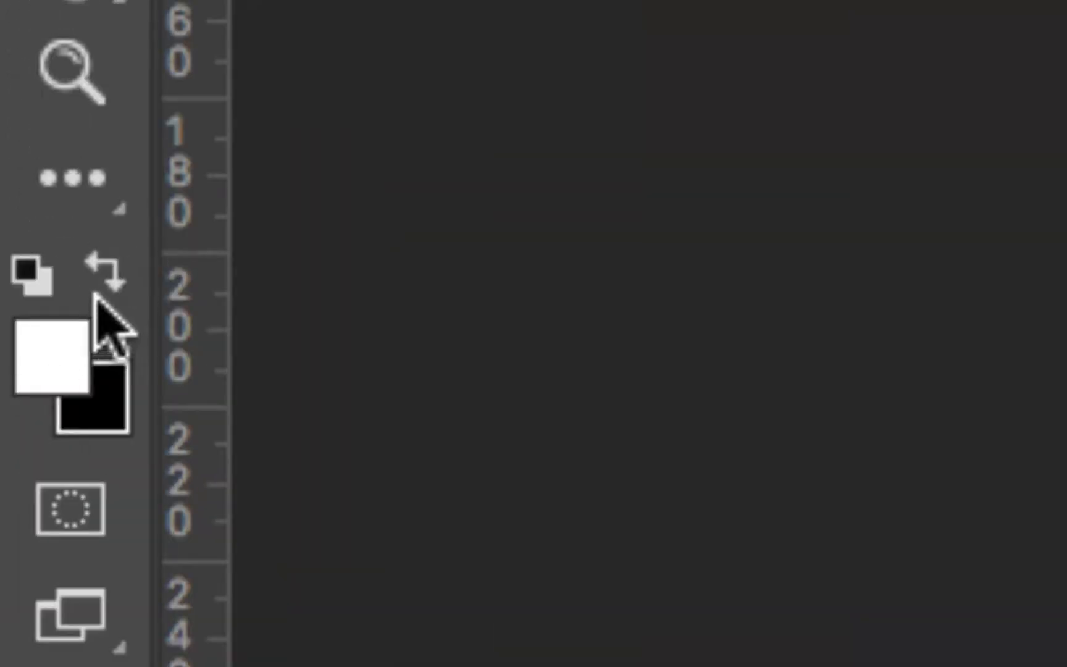
{"action": "left_click", "coordinate": [71, 359]}
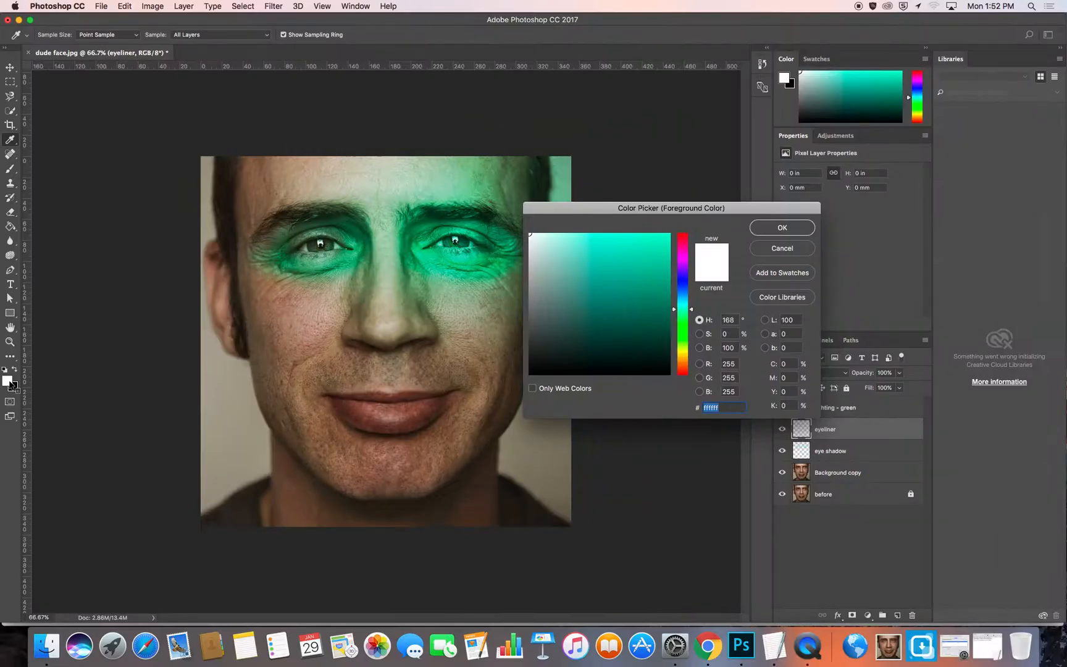
{"action": "mouse_move", "coordinate": [588, 325]}
{"action": "left_mouse_down"}
{"action": "mouse_move", "coordinate": [519, 383]}
{"action": "mouse_move", "coordinate": [533, 350]}
{"action": "mouse_move", "coordinate": [518, 389]}
{"action": "left_mouse_up"}
{"action": "left_click", "coordinate": [783, 227]}
{"action": "key", "text": "b"}
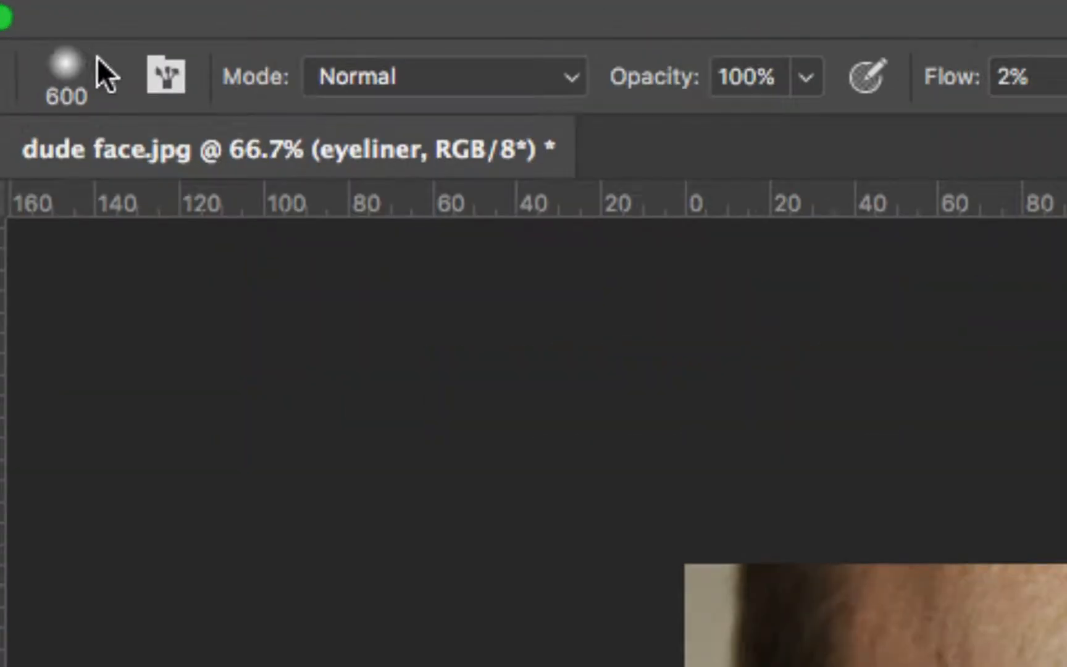
- Set the brush size to 79 px and its hardness to 100%, keeping the regular Brush tool active
{"action": "left_click", "coordinate": [93, 64]}
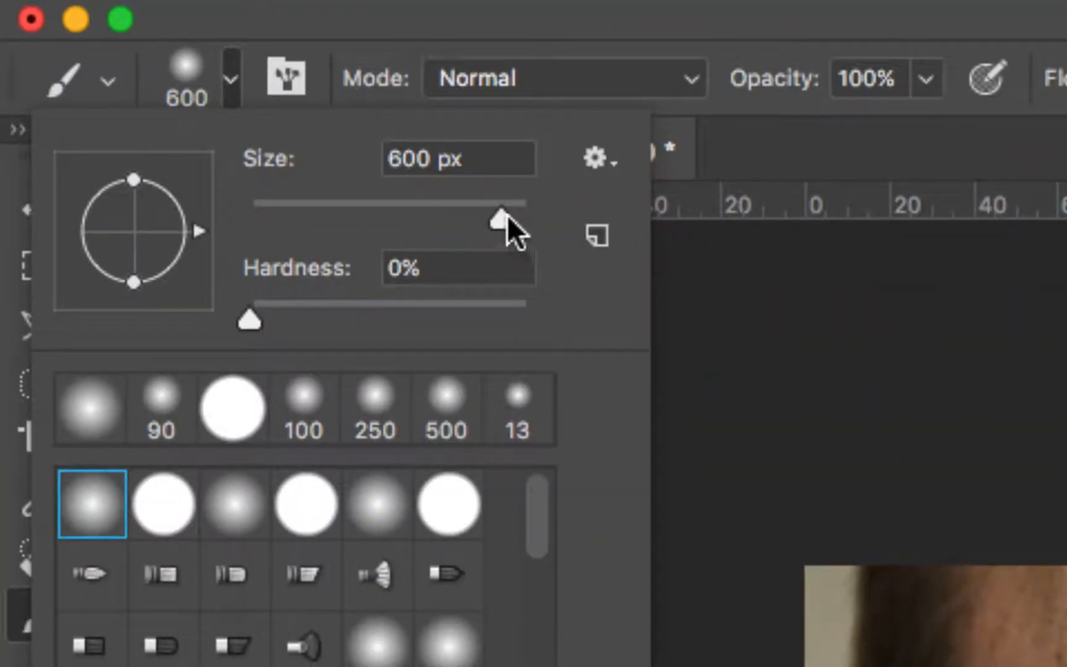
{"action": "left_click_drag", "start_coordinate": [507, 216], "coordinate": [360, 223]}
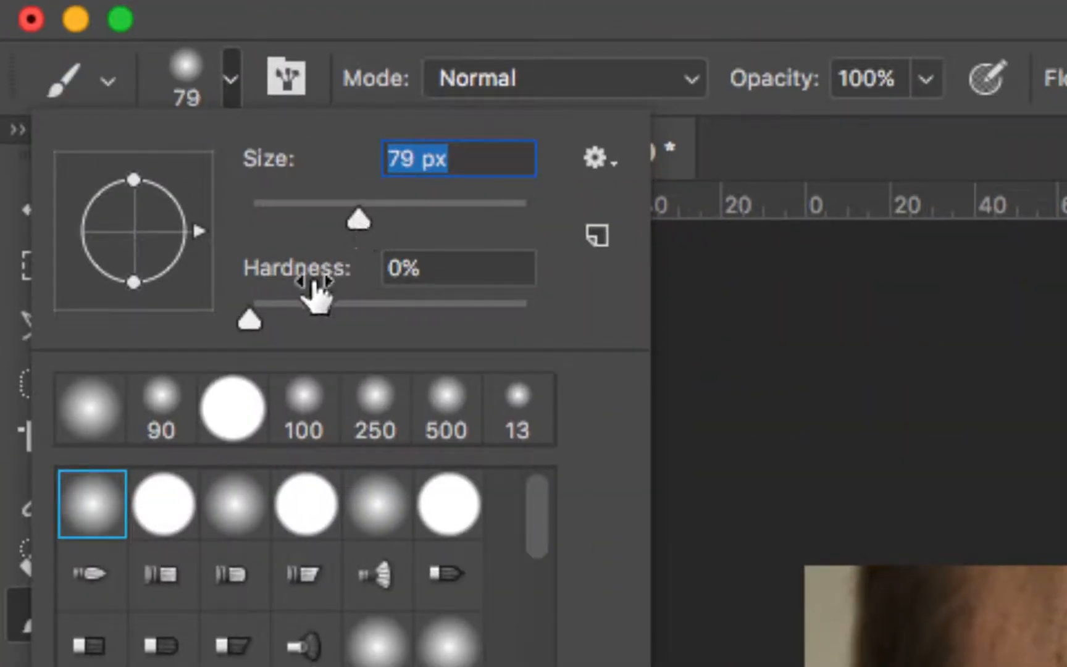
{"action": "mouse_move", "coordinate": [250, 321]}
{"action": "left_mouse_down"}
{"action": "mouse_move", "coordinate": [559, 330]}
{"action": "mouse_move", "coordinate": [486, 316]}
{"action": "mouse_move", "coordinate": [579, 321]}
{"action": "left_mouse_up"}
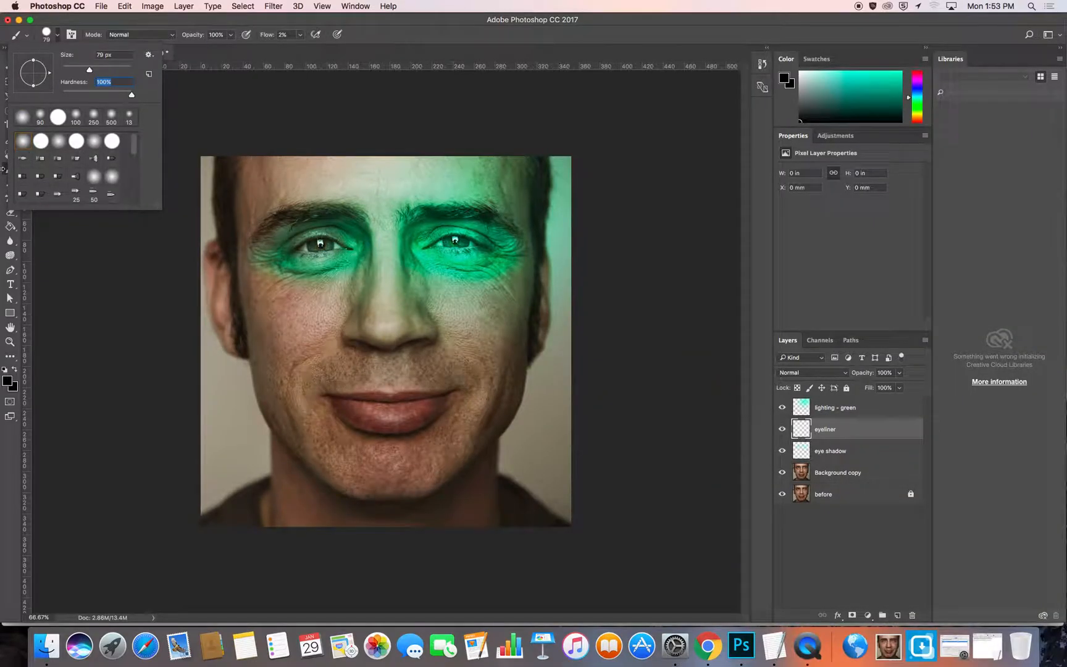
{"action": "left_click", "coordinate": [5, 169]}
{"action": "right_click", "coordinate": [13, 169]}
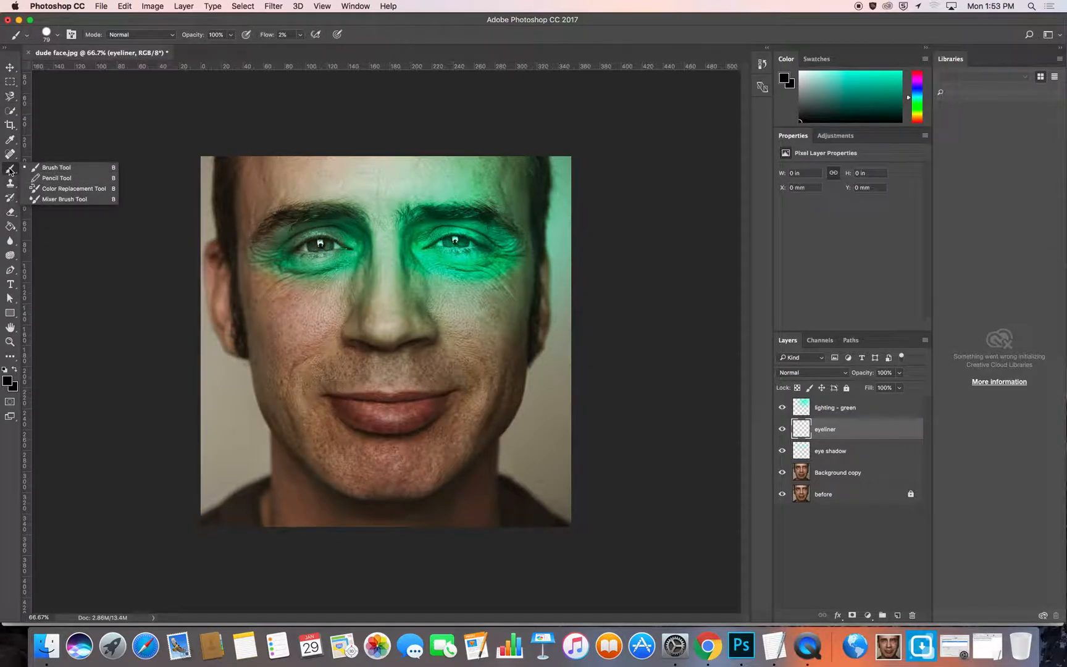
{"action": "left_click", "coordinate": [55, 167]}
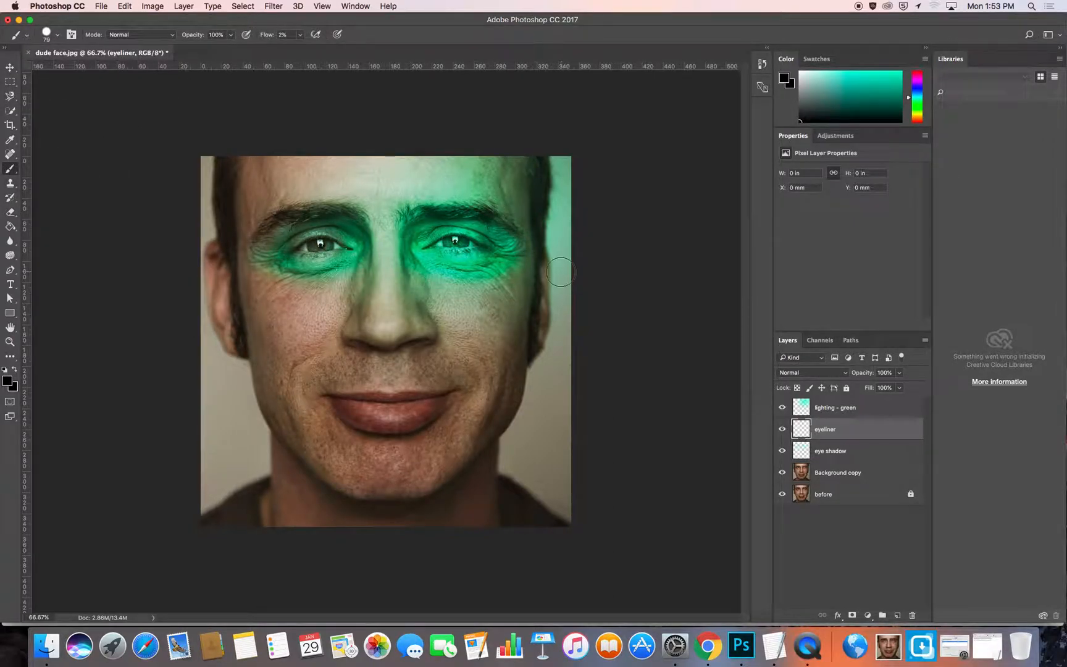
- Raise the brush flow to 10%
{"action": "left_click", "coordinate": [301, 34]}
{"action": "left_click_drag", "start_coordinate": [301, 49], "coordinate": [308, 50]}
{"action": "left_click", "coordinate": [288, 27]}
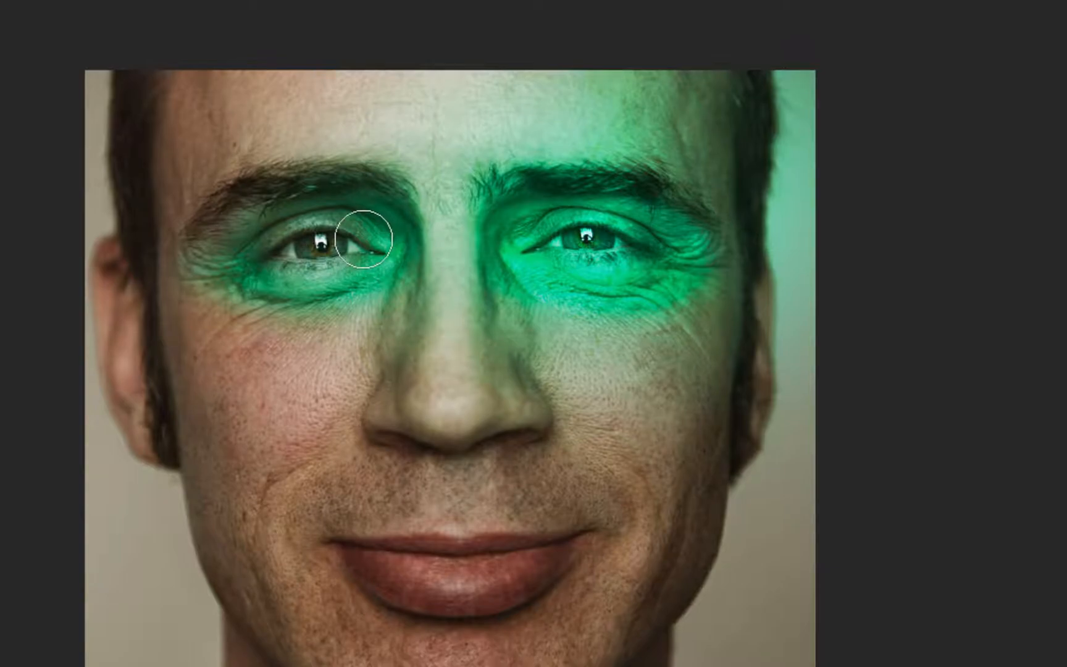
- Shrink the brush to 9 px and paint black eyeliner about 63 mm wide around the eye on the photo's left side
{"action": "key", "text": "bracketright"}
{"action": "key", "text": "bracketright"}
{"action": "key", "text": "bracketleft"}
{"action": "key", "text": "bracketleft"}
{"action": "key", "text": "bracketleft"}
{"action": "key", "text": "bracketleft"}
{"action": "key", "text": "bracketleft"}
{"action": "key", "text": "bracketleft"}
{"action": "key", "text": "bracketleft"}
{"action": "key", "text": "bracketleft"}
{"action": "key", "text": "bracketleft"}
{"action": "key", "text": "bracketleft"}
{"action": "mouse_move", "coordinate": [261, 256]}
{"action": "left_mouse_down"}
{"action": "mouse_move", "coordinate": [382, 253]}
{"action": "mouse_move", "coordinate": [265, 255]}
{"action": "mouse_move", "coordinate": [312, 229]}
{"action": "mouse_move", "coordinate": [379, 252]}
{"action": "mouse_move", "coordinate": [312, 260]}
{"action": "mouse_move", "coordinate": [350, 257]}
{"action": "left_mouse_up"}
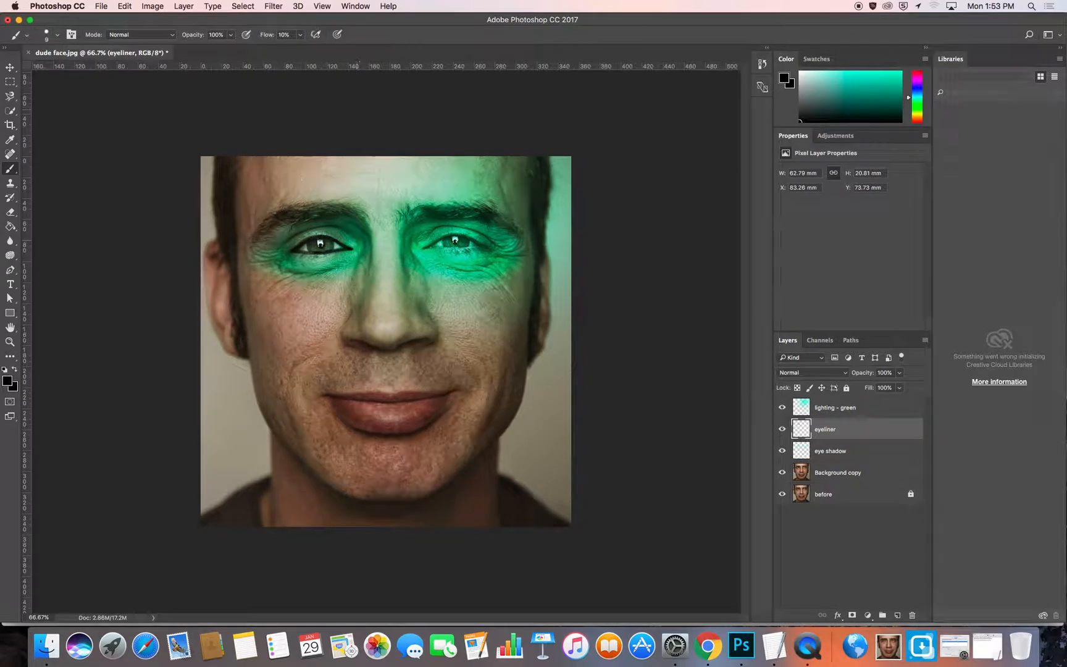
- Switch to the Eraser tool and set its hardness to 100%
{"action": "left_click", "coordinate": [10, 212]}
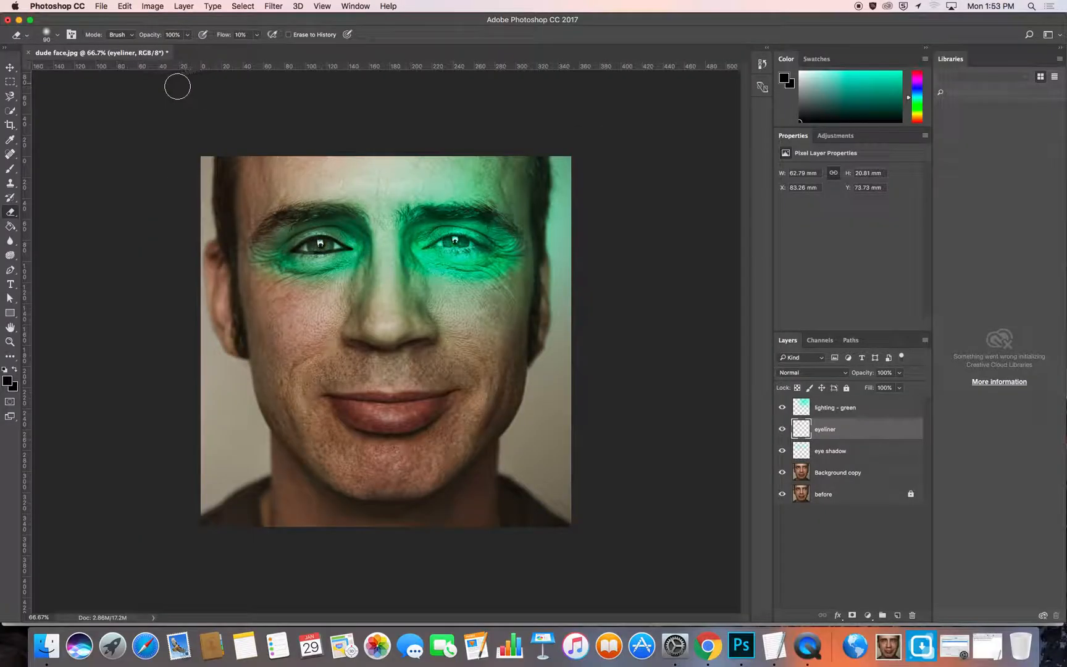
{"action": "left_click", "coordinate": [57, 35]}
{"action": "left_click_drag", "start_coordinate": [62, 97], "coordinate": [196, 100]}
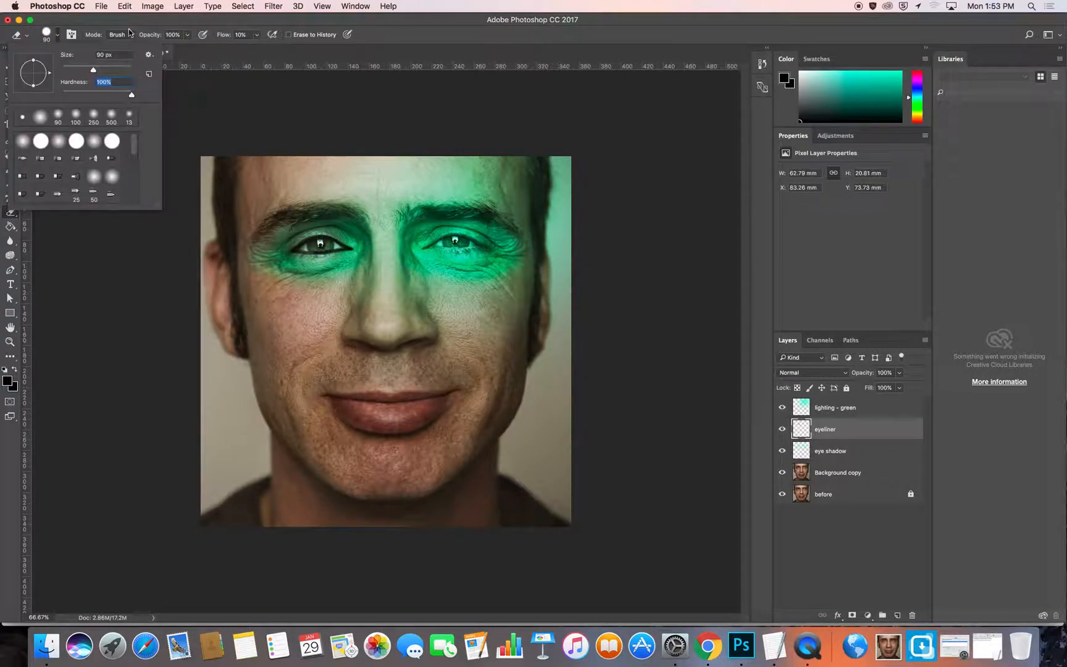
{"action": "left_click", "coordinate": [124, 23]}
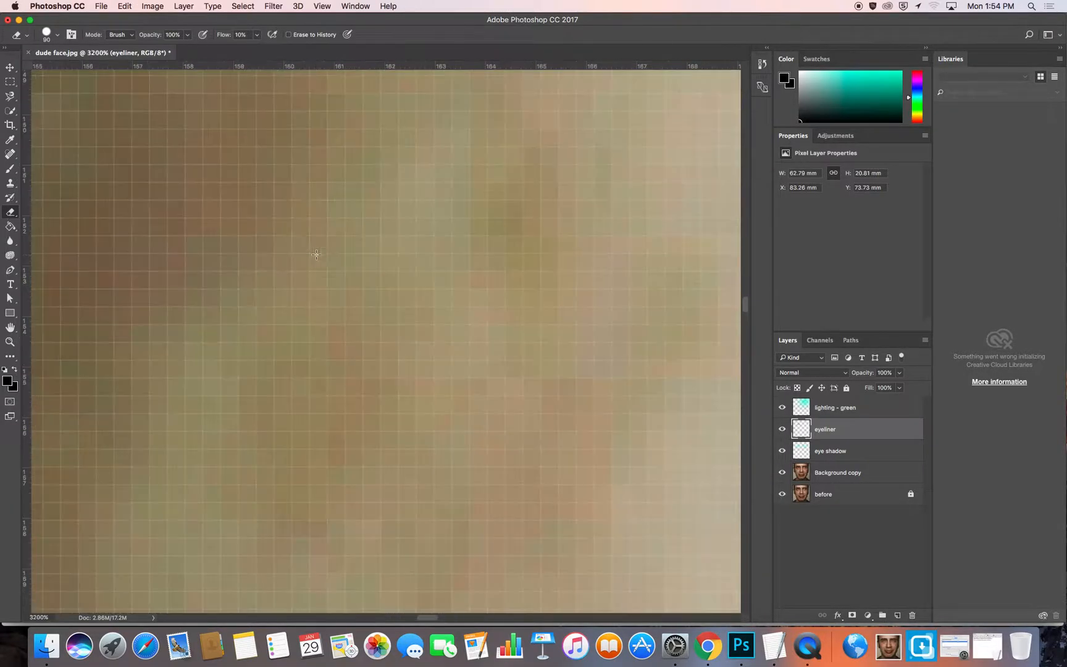
- Zoom in on the lined eye and shrink the eraser to 9 px
{"action": "scroll", "coordinate": [313, 253], "scroll_direction": "down", "scroll_amount": 15}
{"action": "scroll", "coordinate": [313, 253], "scroll_direction": "up", "scroll_amount": 10}
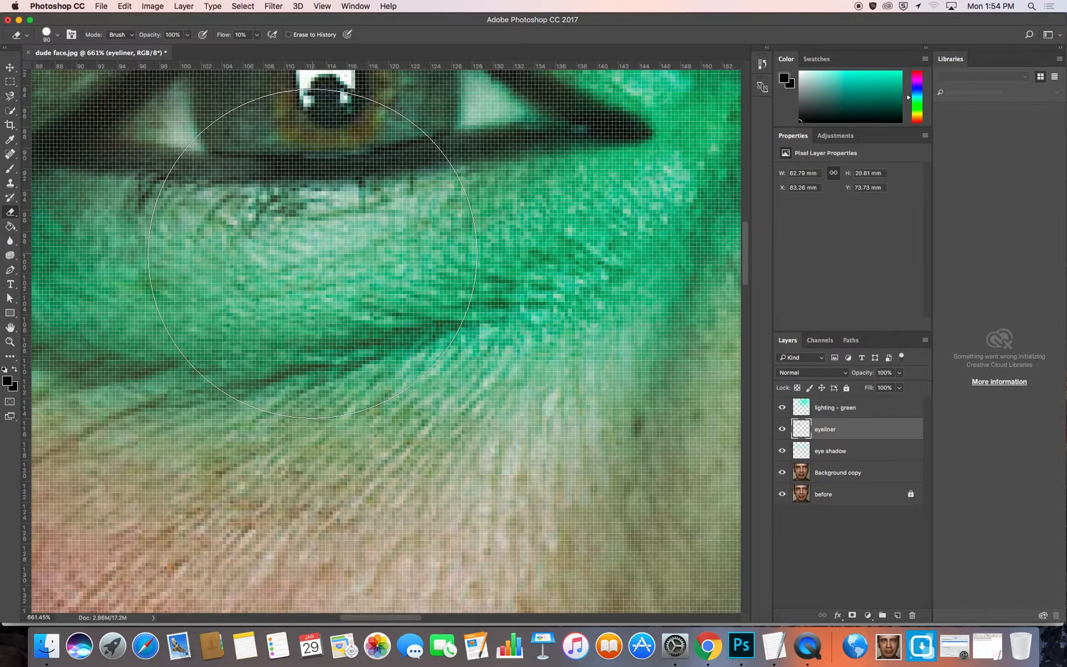
{"action": "scroll", "coordinate": [313, 254], "scroll_direction": "down", "scroll_amount": 4}
{"action": "scroll", "coordinate": [313, 216], "scroll_direction": "down", "scroll_amount": 2}
{"action": "scroll", "coordinate": [308, 207], "scroll_direction": "up", "scroll_amount": 12}
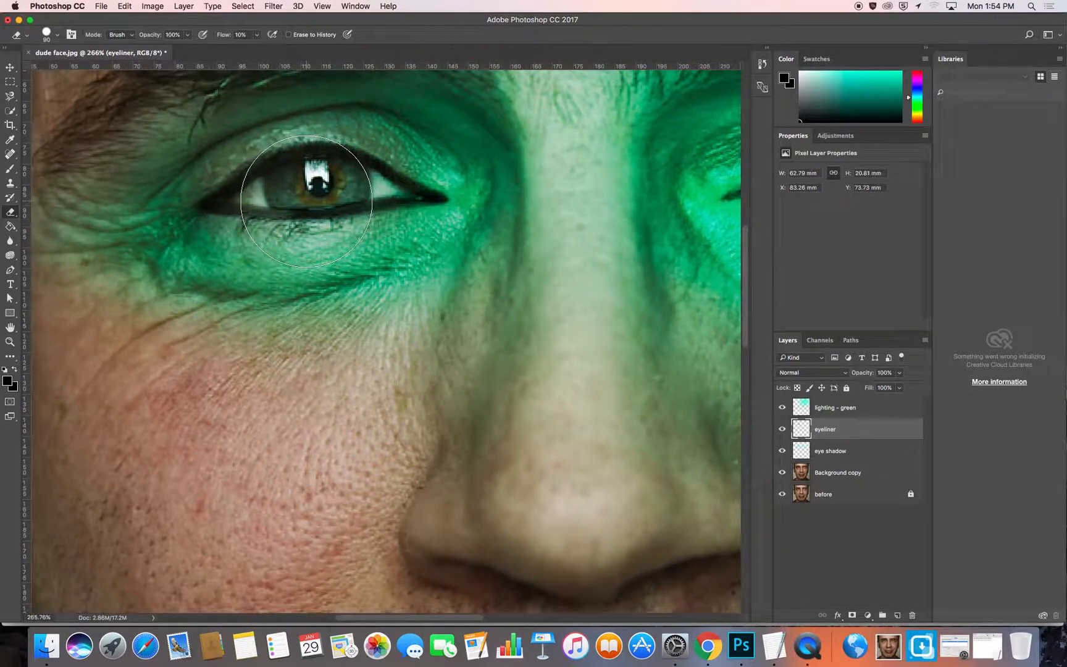
{"action": "scroll", "coordinate": [307, 202], "scroll_direction": "down", "scroll_amount": 5}
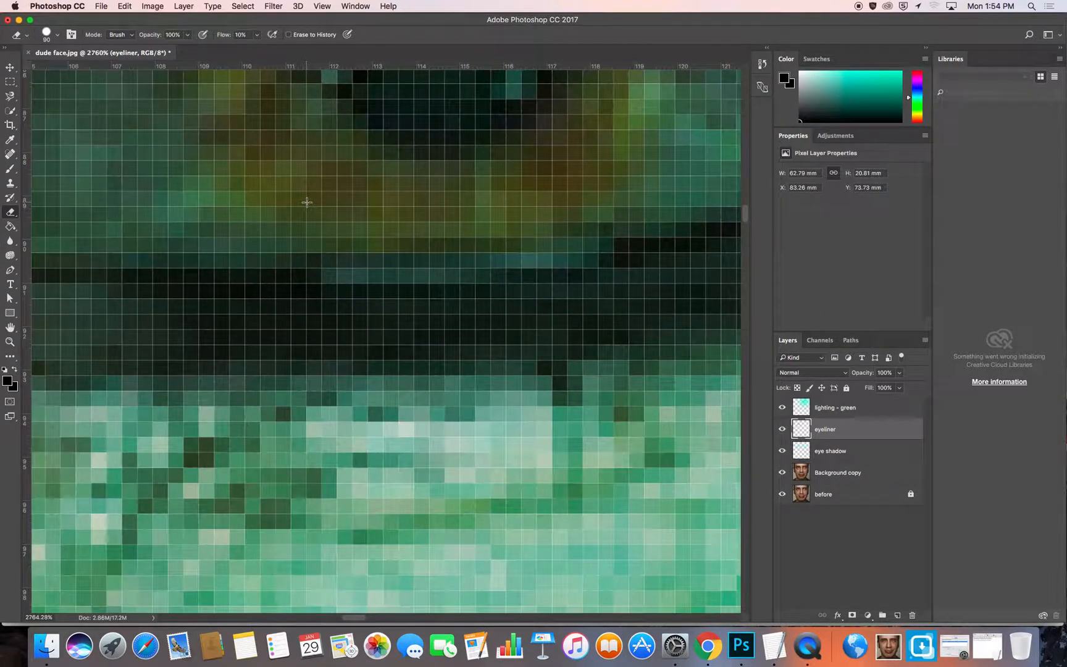
{"action": "scroll", "coordinate": [306, 202], "scroll_direction": "down", "scroll_amount": 5}
{"action": "key", "text": "bracketleft"}
{"action": "key", "text": "bracketleft"}
{"action": "key", "text": "bracketleft"}
{"action": "key", "text": "bracketleft"}
{"action": "key", "text": "bracketleft"}
{"action": "key", "text": "bracketleft"}
{"action": "key", "text": "bracketleft"}
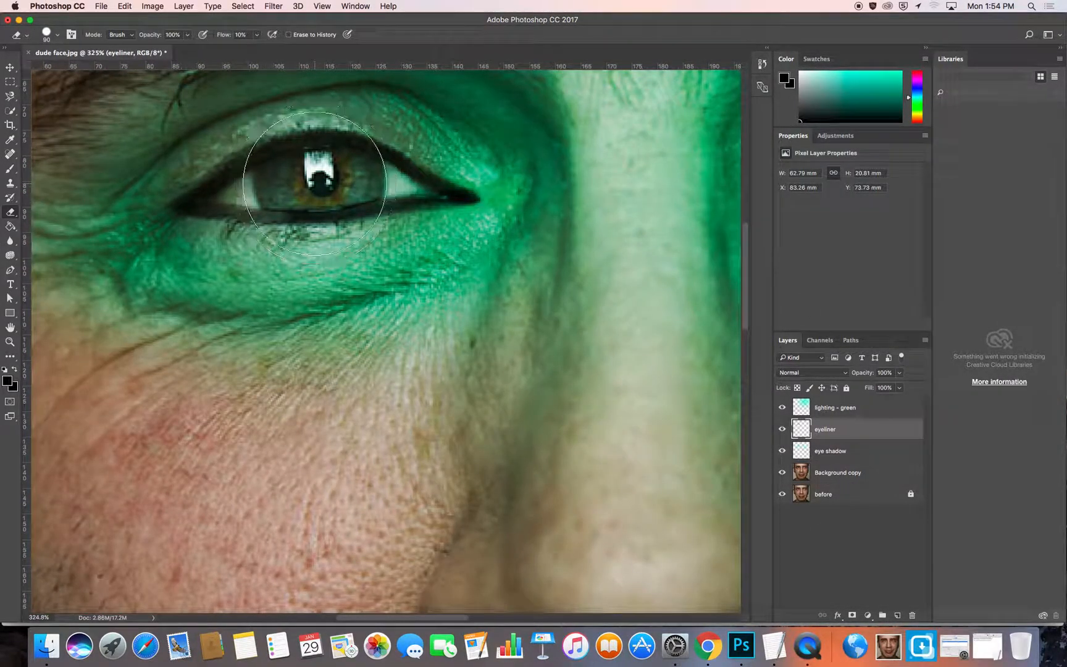
{"action": "key", "text": "bracketleft"}
{"action": "key", "text": "bracketleft"}
{"action": "key", "text": "bracketleft"}
{"action": "key", "text": "bracketleft"}
{"action": "key", "text": "bracketleft"}
{"action": "key", "text": "bracketleft"}
- Paint black eyeliner with an 8 px brush along the upper and lower lids of the eye on the photo's right side
{"action": "scroll", "coordinate": [352, 213], "scroll_direction": "left", "scroll_amount": 15}
{"action": "scroll", "coordinate": [384, 221], "scroll_direction": "right", "scroll_amount": 15}
{"action": "scroll", "coordinate": [378, 218], "scroll_direction": "up", "scroll_amount": 10}
{"action": "scroll", "coordinate": [378, 218], "scroll_direction": "down", "scroll_amount": 20}
{"action": "scroll", "coordinate": [401, 296], "scroll_direction": "up", "scroll_amount": 15}
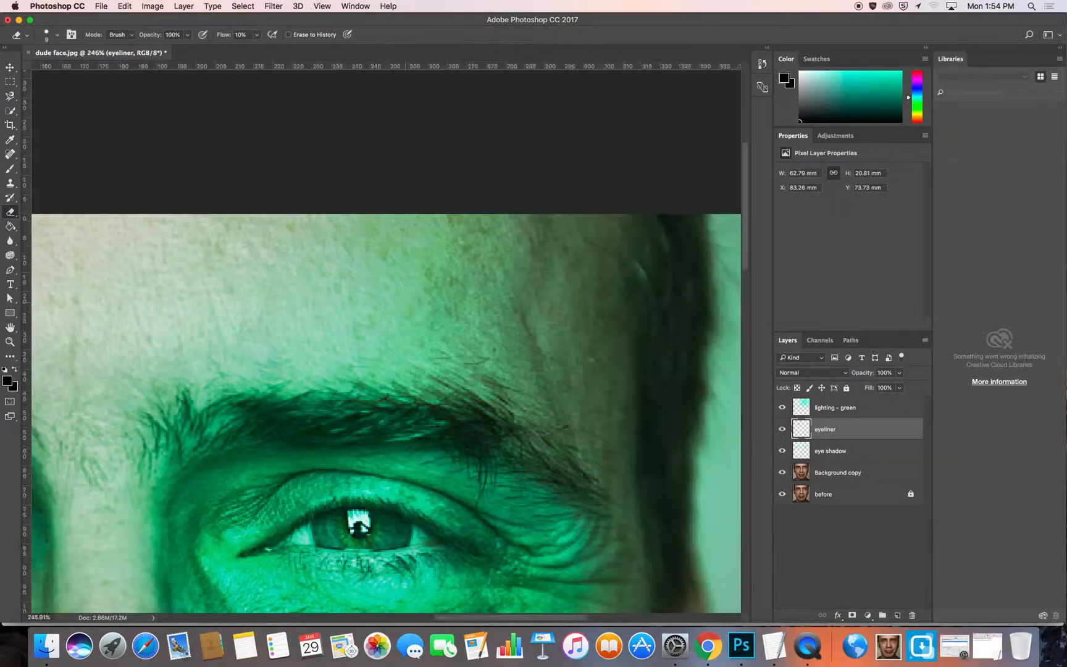
{"action": "scroll", "coordinate": [404, 302], "scroll_direction": "down", "scroll_amount": 10}
{"action": "scroll", "coordinate": [404, 302], "scroll_direction": "up", "scroll_amount": 10}
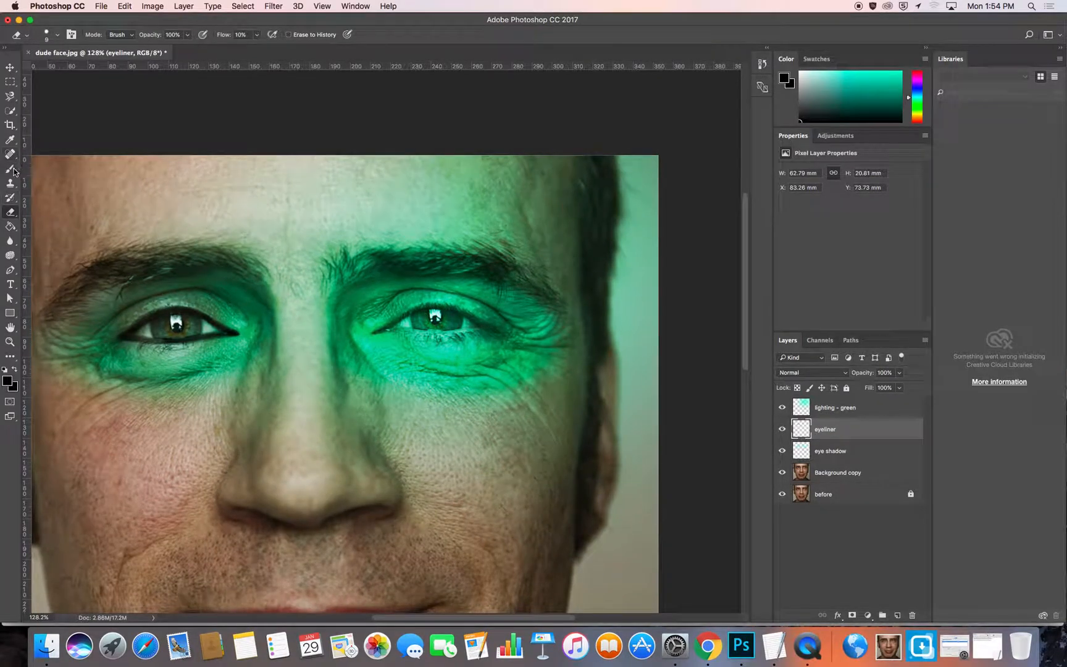
{"action": "left_click", "coordinate": [12, 170]}
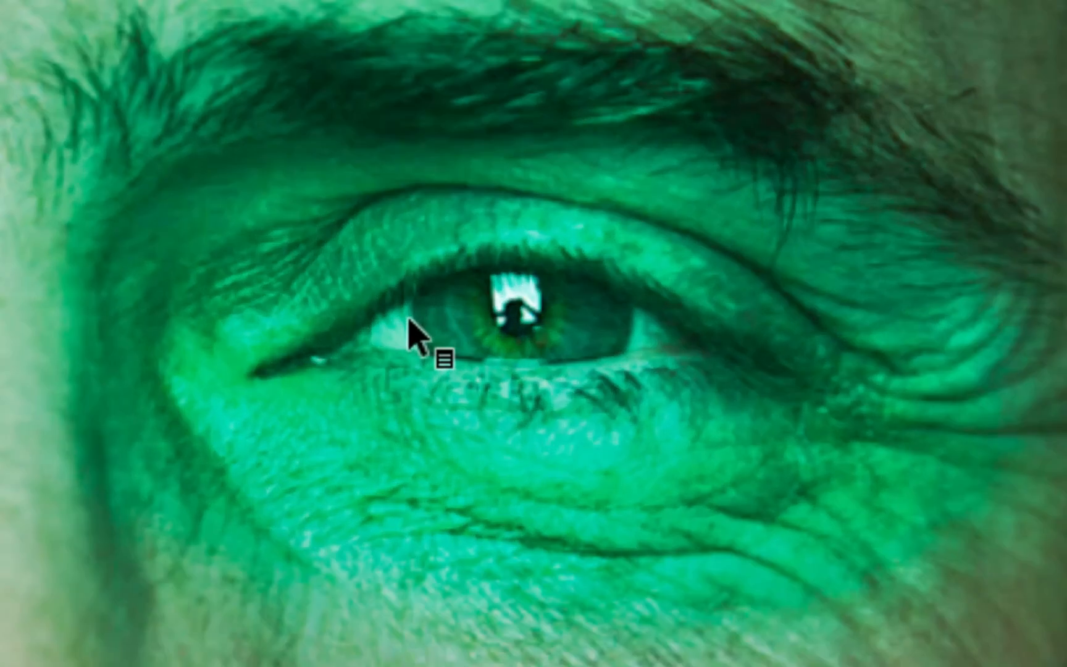
{"action": "key", "text": "["}
{"action": "mouse_move", "coordinate": [271, 361]}
{"action": "left_mouse_down"}
{"action": "mouse_move", "coordinate": [430, 275]}
{"action": "mouse_move", "coordinate": [309, 340]}
{"action": "mouse_move", "coordinate": [418, 274]}
{"action": "mouse_move", "coordinate": [540, 254]}
{"action": "mouse_move", "coordinate": [625, 281]}
{"action": "mouse_move", "coordinate": [784, 364]}
{"action": "mouse_move", "coordinate": [522, 365]}
{"action": "left_mouse_up"}
{"action": "mouse_move", "coordinate": [406, 365]}
{"action": "left_mouse_down"}
{"action": "mouse_move", "coordinate": [273, 369]}
{"action": "mouse_move", "coordinate": [767, 369]}
{"action": "left_mouse_up"}
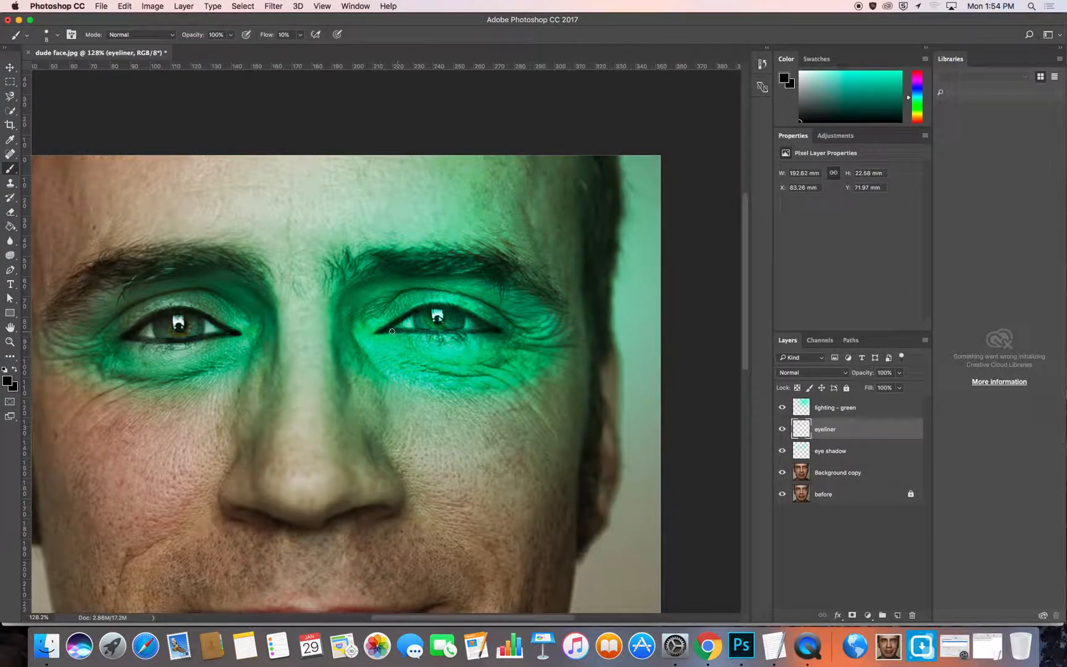
{"action": "mouse_move", "coordinate": [417, 333]}
{"action": "left_mouse_down"}
{"action": "mouse_move", "coordinate": [499, 329]}
{"action": "mouse_move", "coordinate": [457, 304]}
{"action": "mouse_move", "coordinate": [410, 302]}
{"action": "mouse_move", "coordinate": [378, 331]}
{"action": "left_mouse_up"}
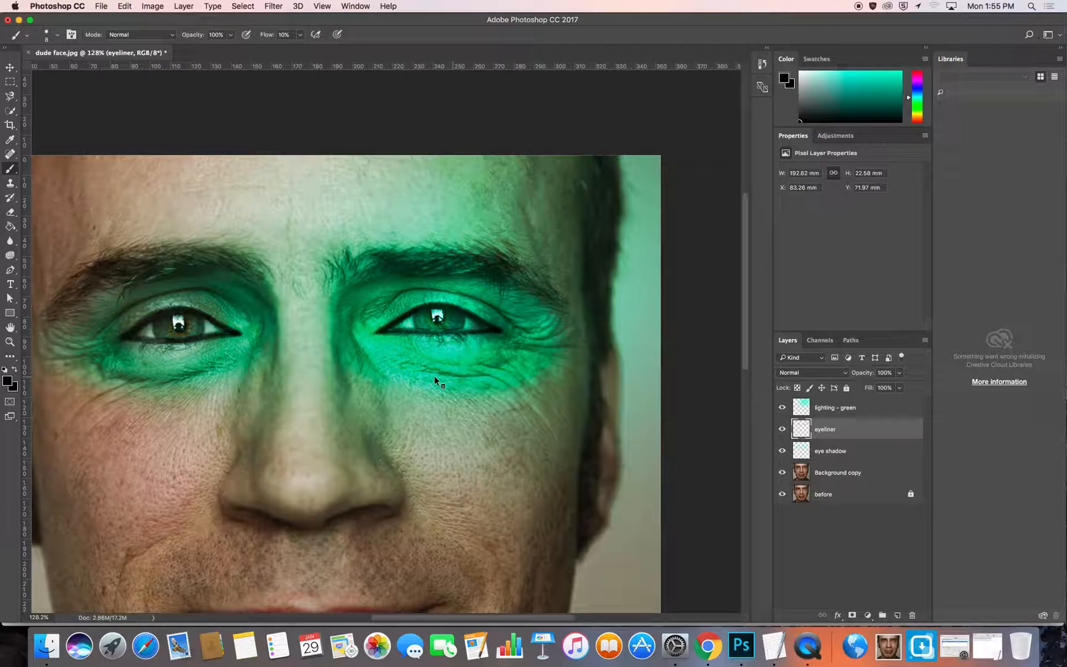
- Set the eyeliner layer's blend mode to Overlay and compare the face with the layer hidden and shown
{"action": "scroll", "coordinate": [391, 429], "scroll_direction": "up", "scroll_amount": 3}
{"action": "scroll", "coordinate": [391, 428], "scroll_direction": "down", "scroll_amount": 8}
{"action": "scroll", "coordinate": [391, 432], "scroll_direction": "up", "scroll_amount": 4}
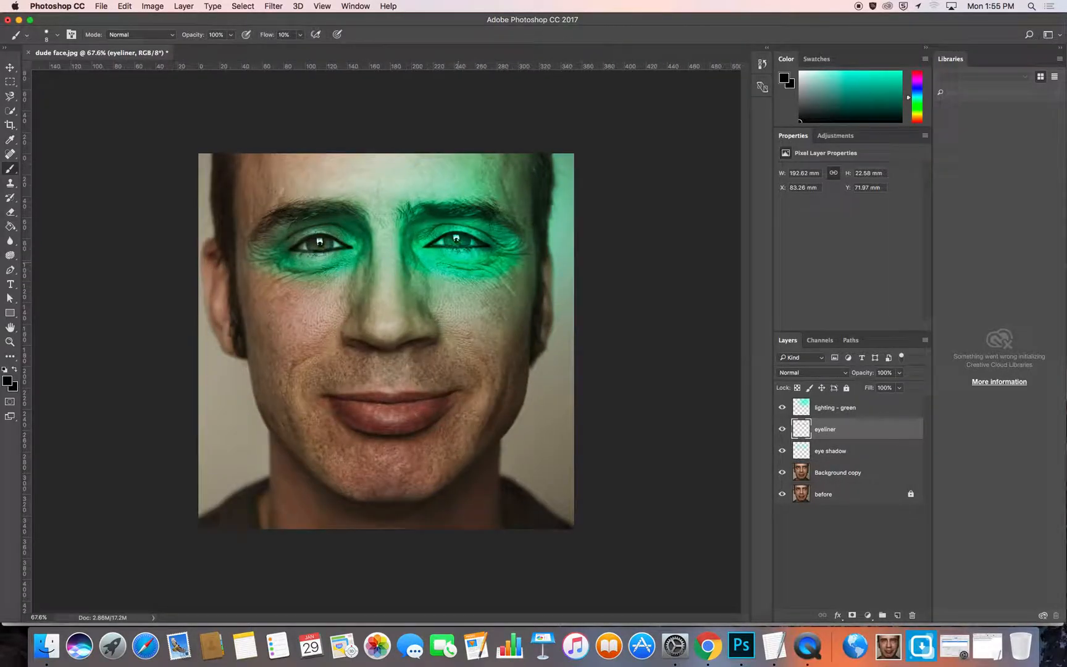
{"action": "left_click", "coordinate": [841, 373]}
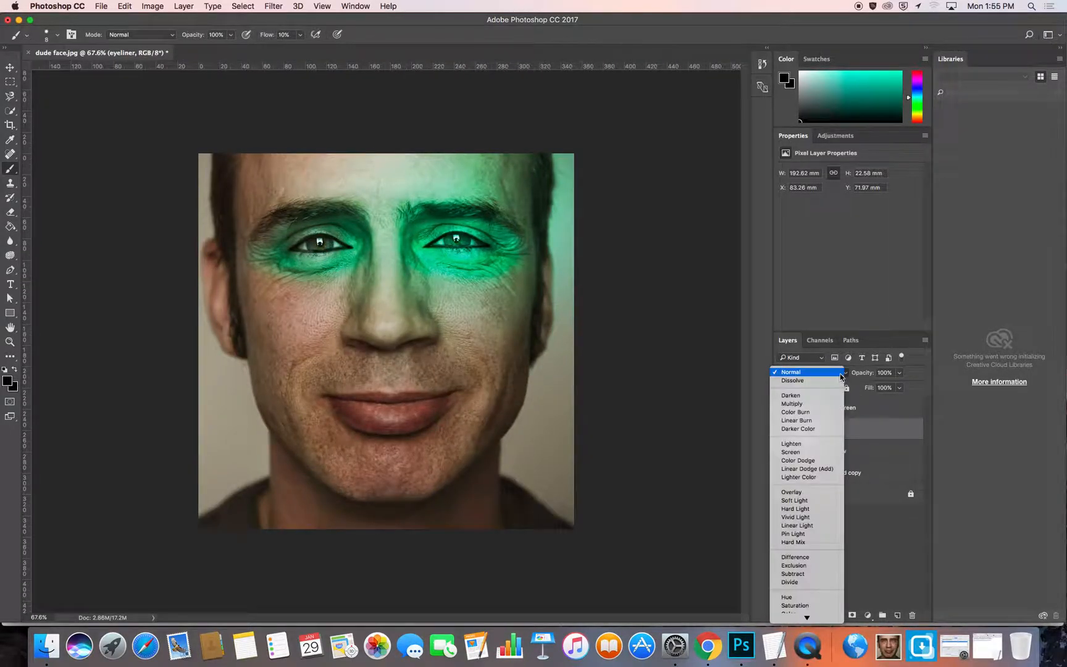
{"action": "left_click", "coordinate": [796, 492]}
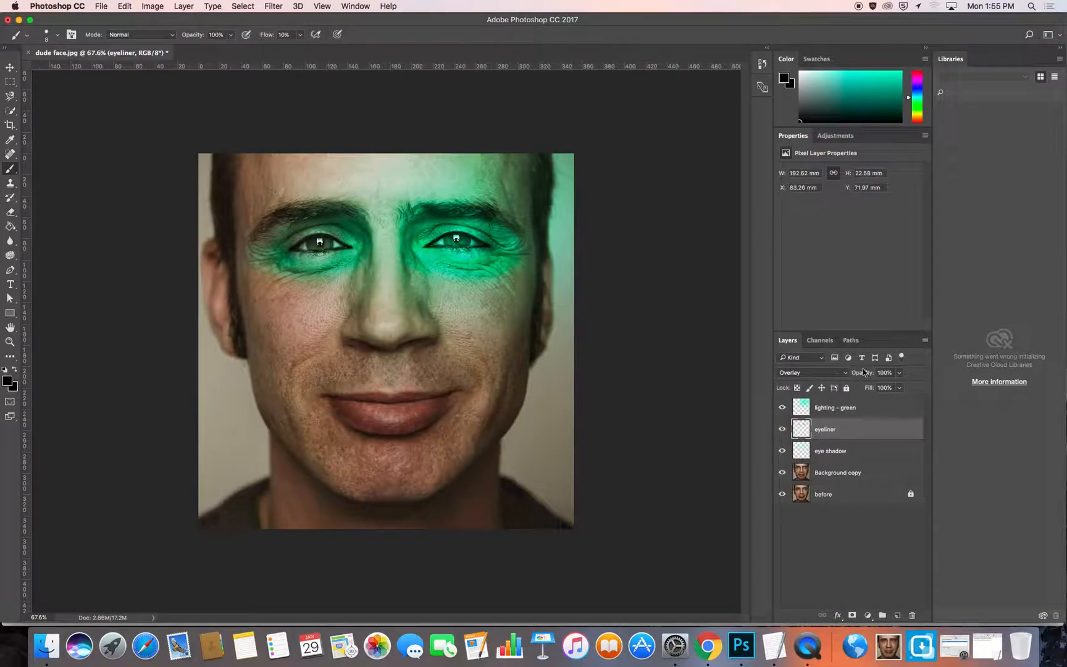
{"action": "left_click", "coordinate": [781, 429]}
{"action": "left_click", "coordinate": [782, 430]}
- Add a new layer above the eyeliner layer and set the brush size to 60 px for the lips
{"action": "left_click", "coordinate": [897, 615]}
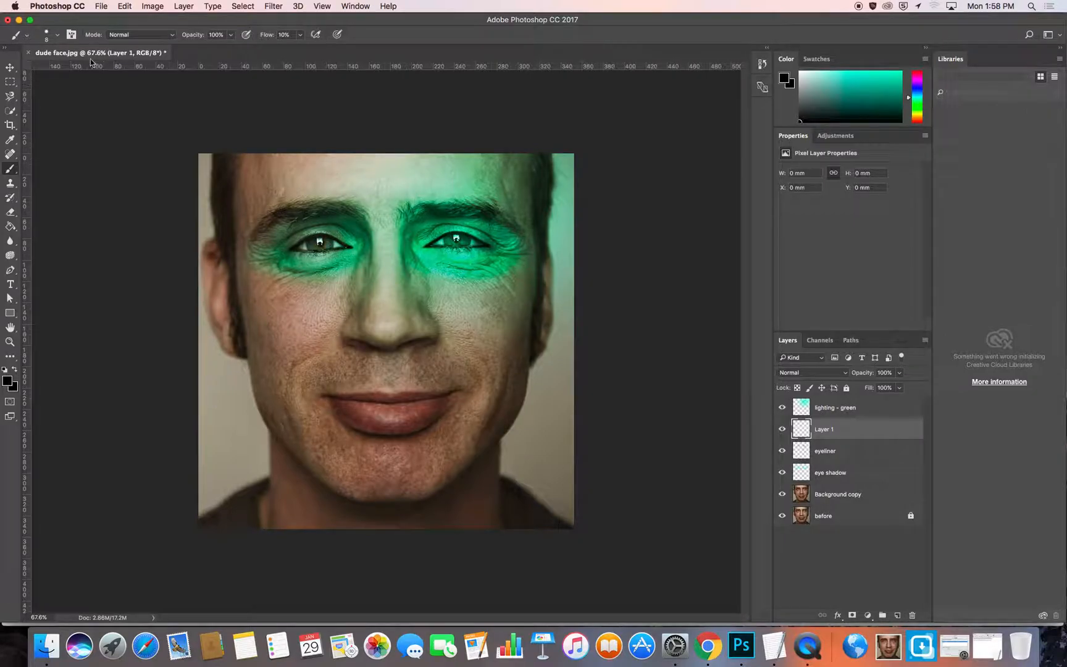
{"action": "left_click", "coordinate": [56, 35]}
{"action": "left_click_drag", "start_coordinate": [66, 70], "coordinate": [71, 70]}
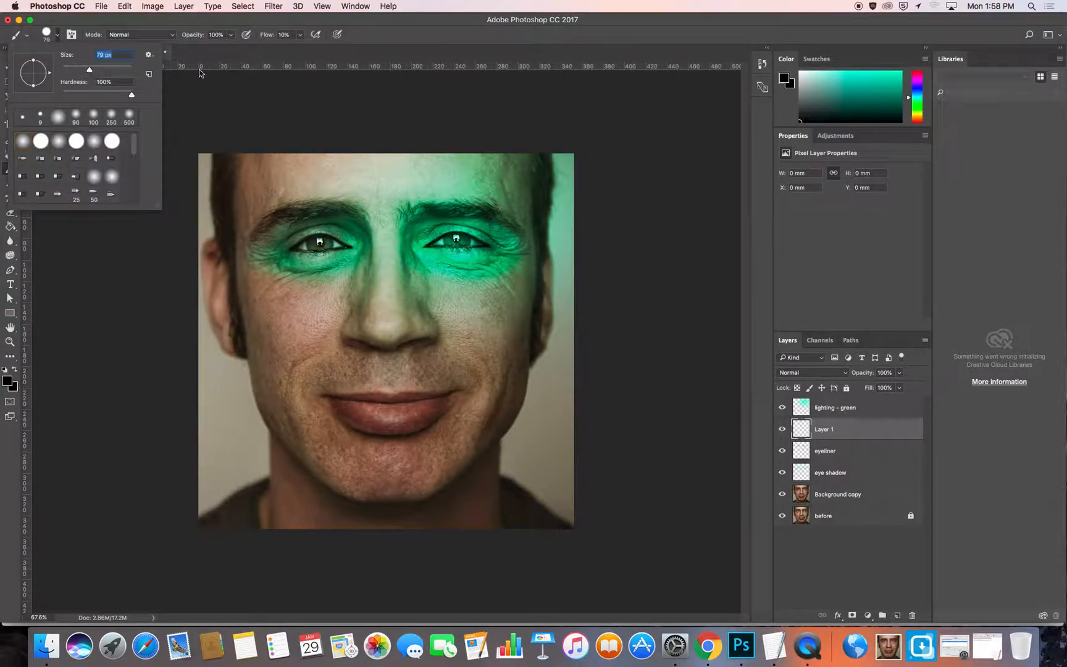
{"action": "left_click", "coordinate": [307, 60]}
{"action": "mouse_move", "coordinate": [370, 388]}
{"action": "left_mouse_down"}
{"action": "mouse_move", "coordinate": [381, 409]}
{"action": "mouse_move", "coordinate": [351, 413]}
{"action": "left_mouse_up"}
{"action": "key", "text": "bracketleft"}
{"action": "key", "text": "bracketleft"}
{"action": "key", "text": "bracketleft"}
{"action": "key", "text": "bracketleft"}
{"action": "key", "text": "bracketleft"}
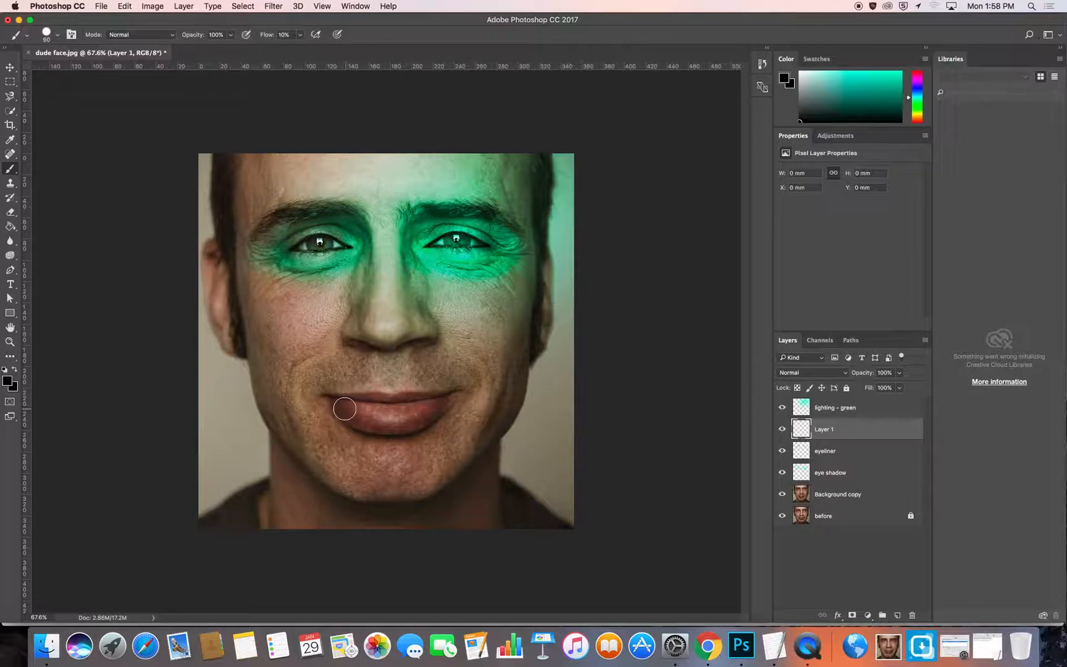
- Lower the brush hardness to 46%
{"action": "left_click", "coordinate": [57, 35]}
{"action": "left_click_drag", "start_coordinate": [131, 95], "coordinate": [93, 96]}
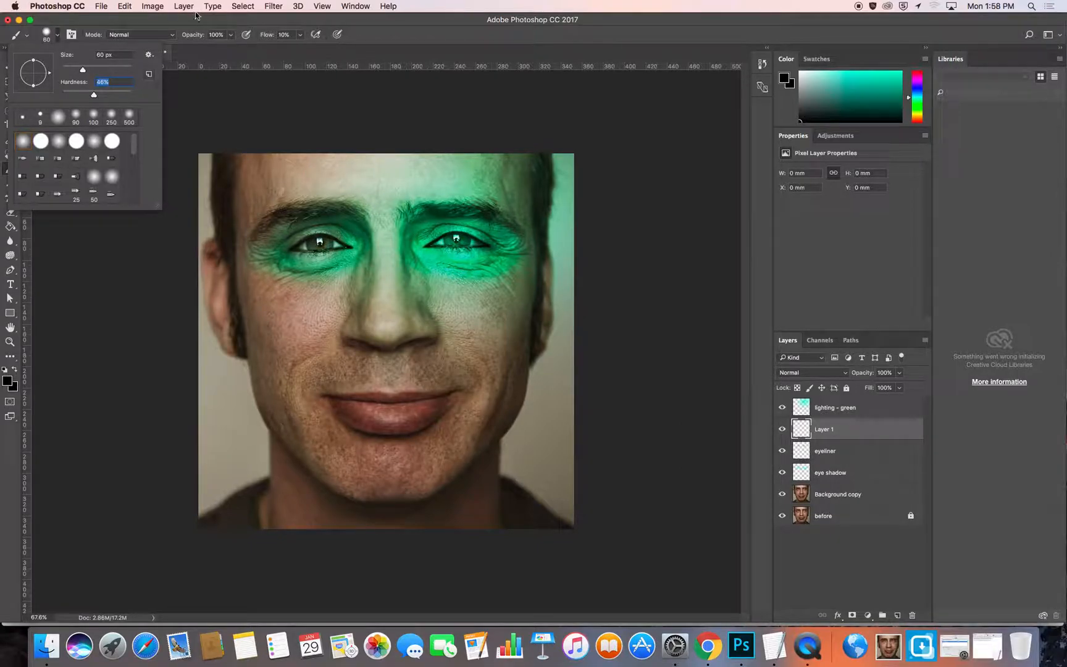
{"action": "key", "text": "Return"}
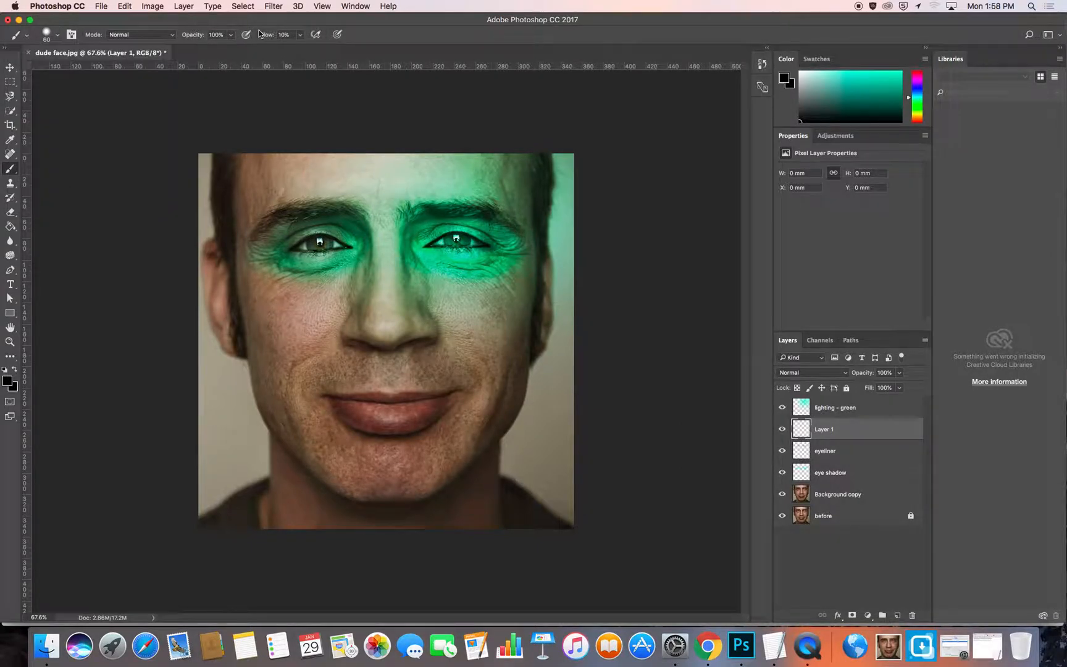
- Set the foreground colour to dark red a00a11 and return to the Brush tool
{"action": "left_click", "coordinate": [8, 381]}
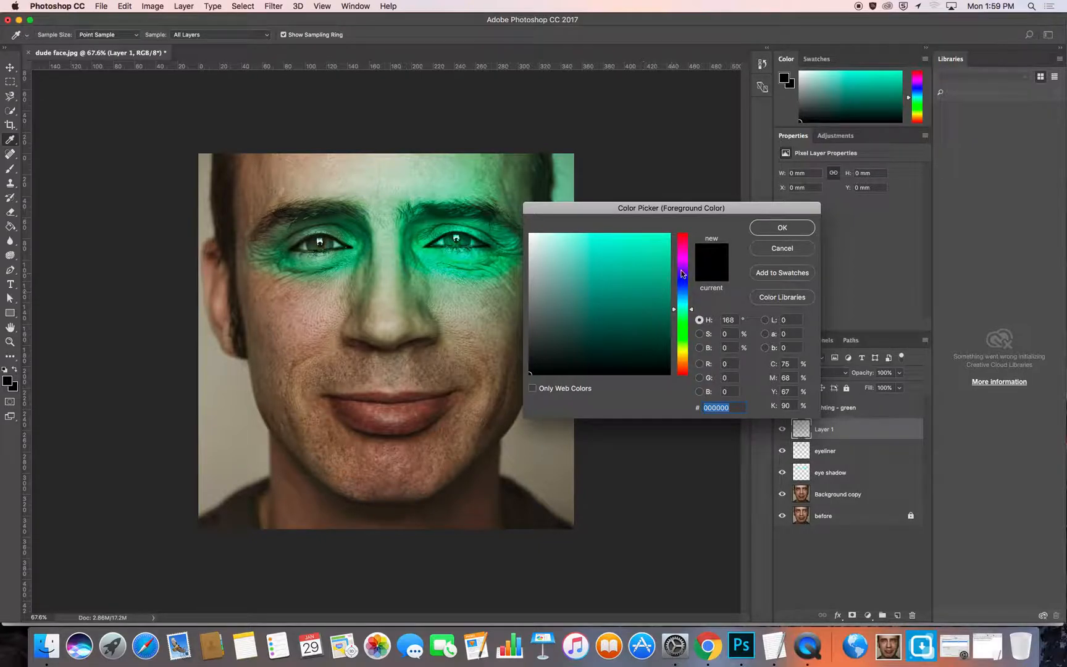
{"action": "mouse_move", "coordinate": [684, 271]}
{"action": "left_mouse_down"}
{"action": "mouse_move", "coordinate": [686, 237]}
{"action": "mouse_move", "coordinate": [664, 237]}
{"action": "mouse_move", "coordinate": [637, 287]}
{"action": "mouse_move", "coordinate": [658, 289]}
{"action": "left_mouse_up"}
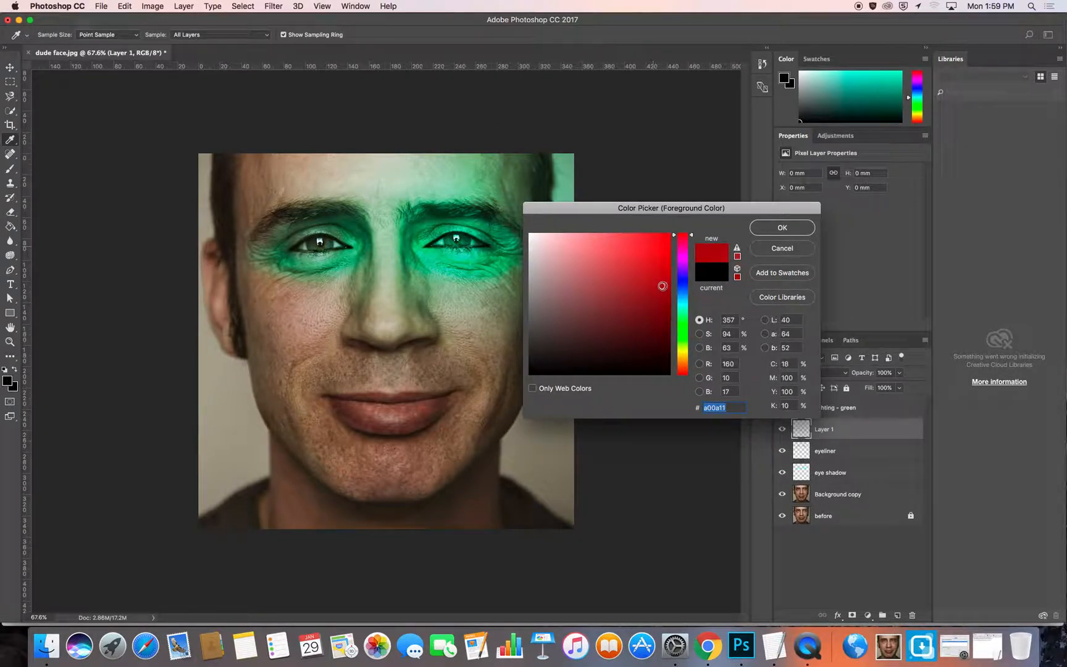
{"action": "left_click", "coordinate": [772, 233]}
{"action": "key", "text": "b"}
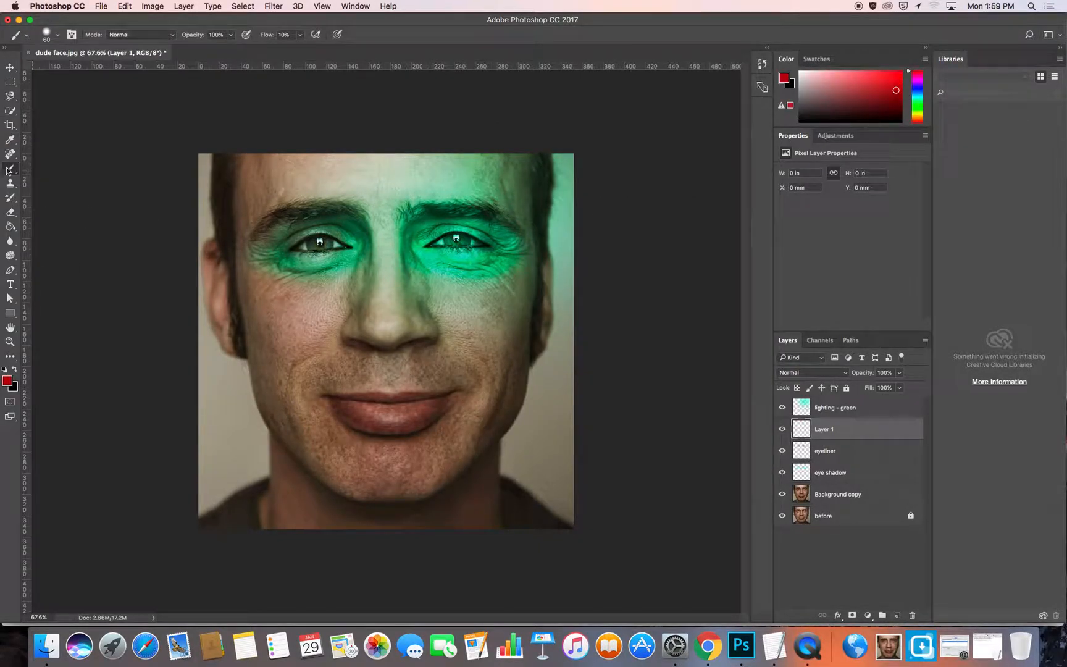
- Enlarge the brush by two increments and paint the first red strokes over the lower lip
{"action": "key", "text": "bracketright"}
{"action": "key", "text": "bracketright"}
{"action": "left_click_drag", "start_coordinate": [391, 409], "coordinate": [349, 410]}
- Rename the new layer as lips
{"action": "double_click", "coordinate": [823, 430]}
{"action": "type", "text": "lips"}
{"action": "key", "text": "Return"}
- Paint the rest of both lips red, about 133 mm wide and 50 mm high, reducing the brush to 30 px
{"action": "mouse_move", "coordinate": [354, 420]}
{"action": "left_mouse_down"}
{"action": "mouse_move", "coordinate": [340, 407]}
{"action": "mouse_move", "coordinate": [404, 419]}
{"action": "mouse_move", "coordinate": [407, 407]}
{"action": "mouse_move", "coordinate": [433, 406]}
{"action": "mouse_move", "coordinate": [400, 416]}
{"action": "mouse_move", "coordinate": [369, 409]}
{"action": "mouse_move", "coordinate": [428, 409]}
{"action": "mouse_move", "coordinate": [403, 423]}
{"action": "mouse_move", "coordinate": [361, 419]}
{"action": "mouse_move", "coordinate": [338, 396]}
{"action": "mouse_move", "coordinate": [447, 395]}
{"action": "mouse_move", "coordinate": [411, 421]}
{"action": "mouse_move", "coordinate": [426, 417]}
{"action": "mouse_move", "coordinate": [326, 399]}
{"action": "mouse_move", "coordinate": [426, 405]}
{"action": "mouse_move", "coordinate": [454, 396]}
{"action": "left_mouse_up"}
{"action": "key", "text": "bracketleft"}
{"action": "key", "text": "bracketleft"}
{"action": "key", "text": "bracketleft"}
{"action": "key", "text": "bracketleft"}
{"action": "key", "text": "bracketleft"}
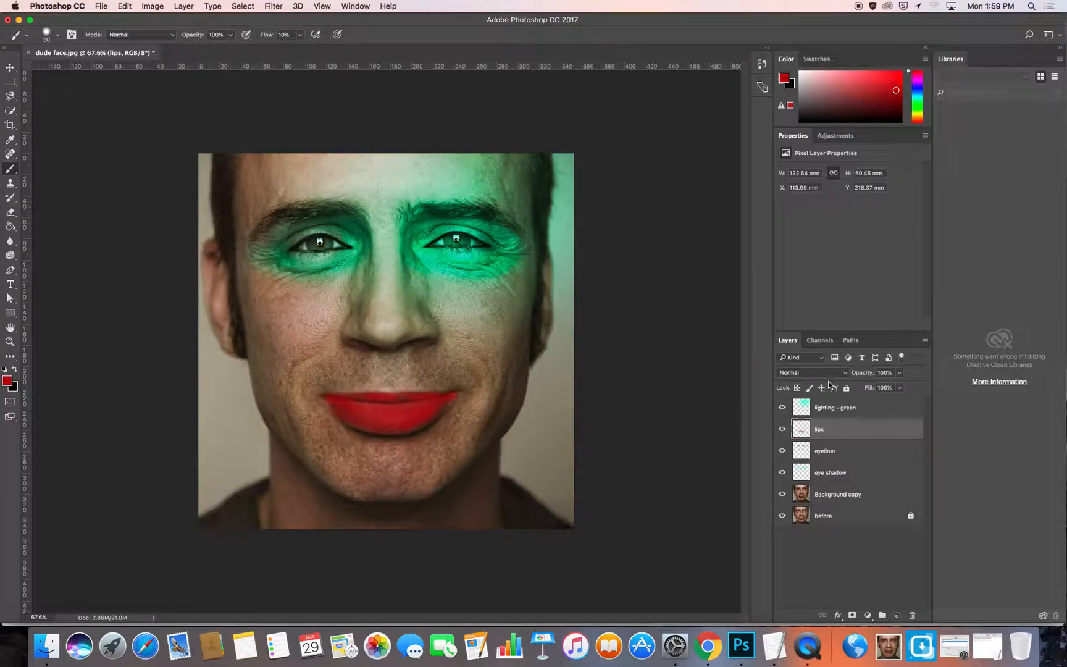
- Set the lips layer's blend mode to Overlay and compare the mouth with the layer hidden and shown
{"action": "left_click", "coordinate": [808, 372]}
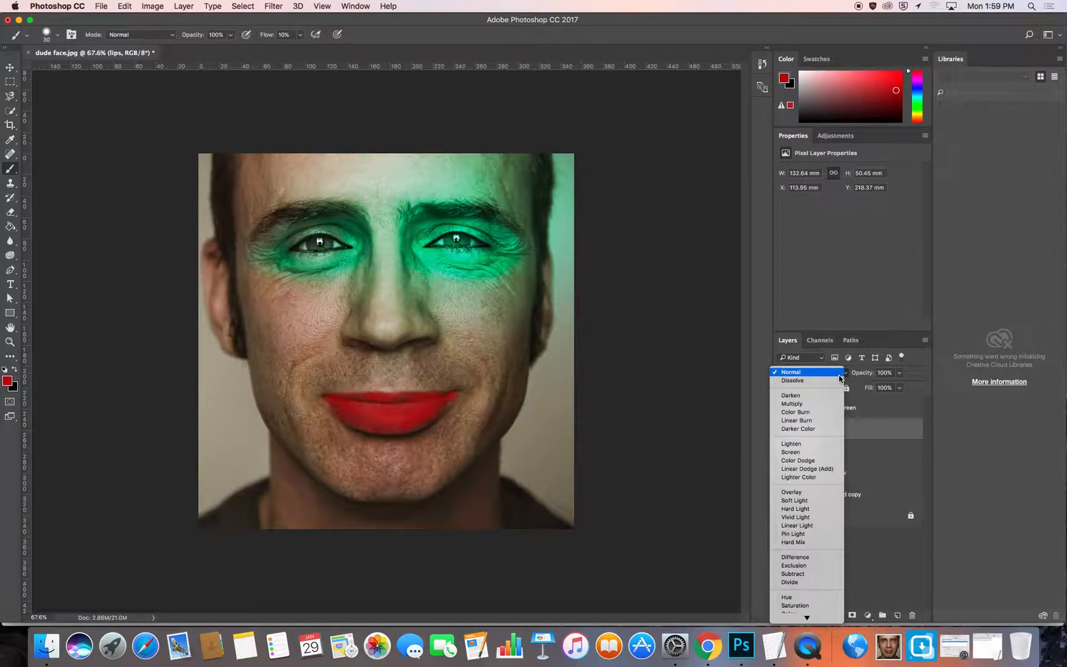
{"action": "left_click", "coordinate": [803, 492]}
{"action": "left_click", "coordinate": [782, 429]}
{"action": "left_click", "coordinate": [782, 429]}
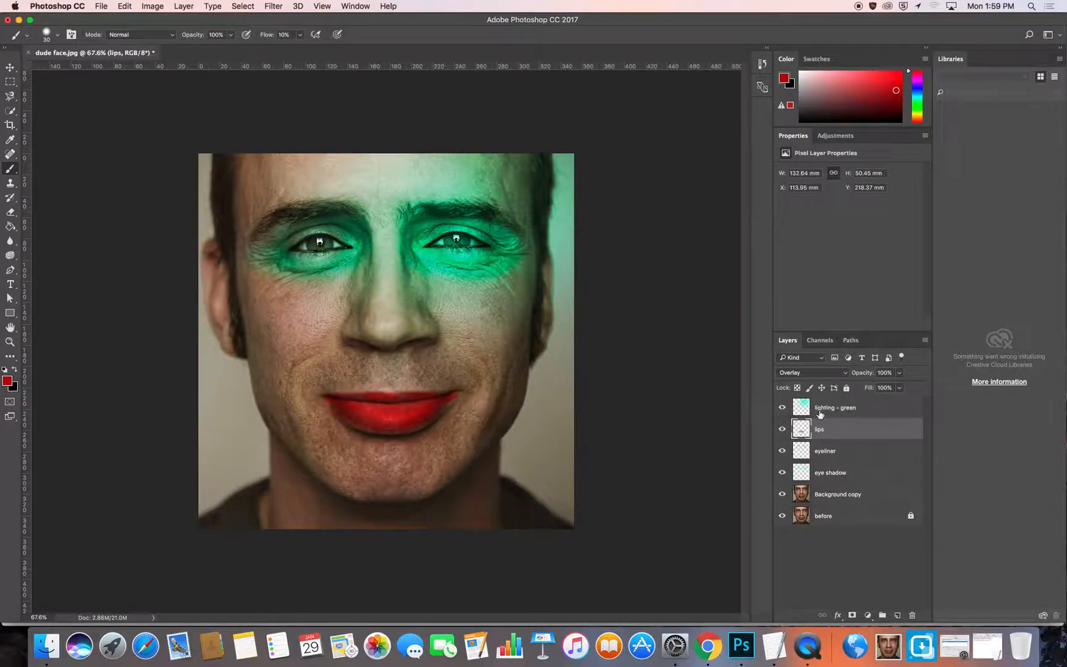
- Try the Screen, Hue and Multiply blend modes on the lips layer and return it to Overlay
{"action": "left_click", "coordinate": [843, 375]}
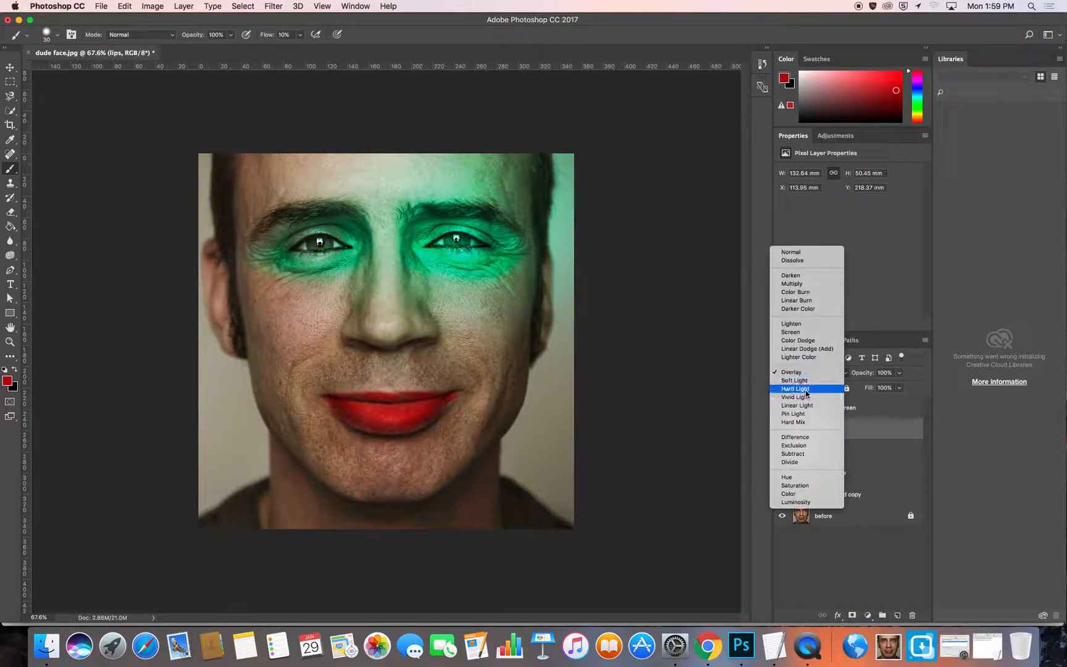
{"action": "left_click", "coordinate": [801, 332]}
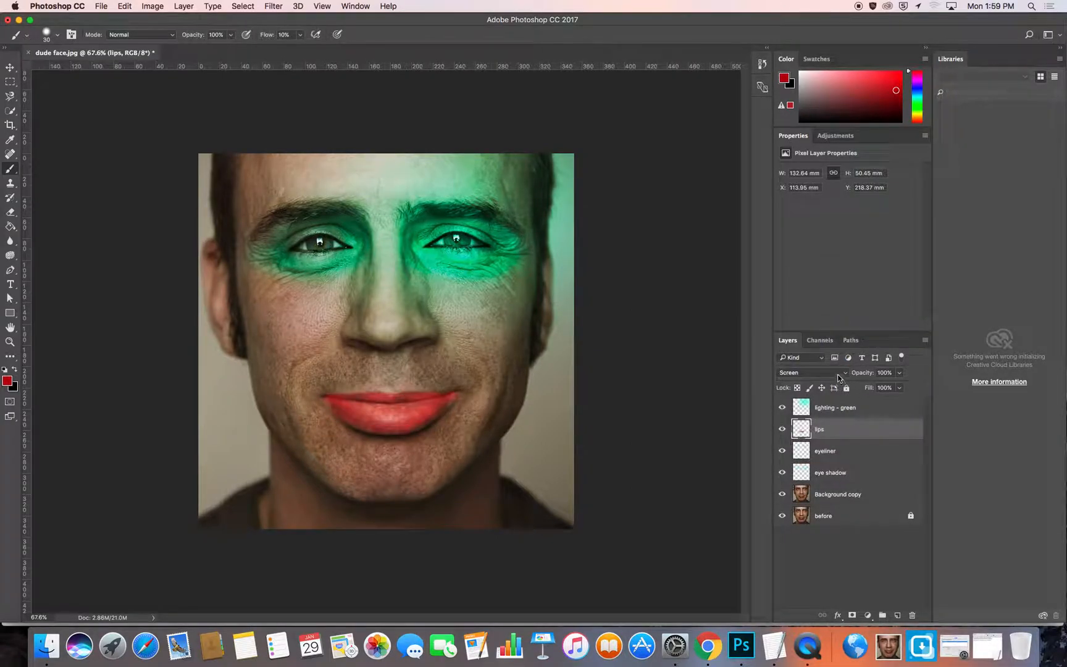
{"action": "left_click", "coordinate": [837, 375]}
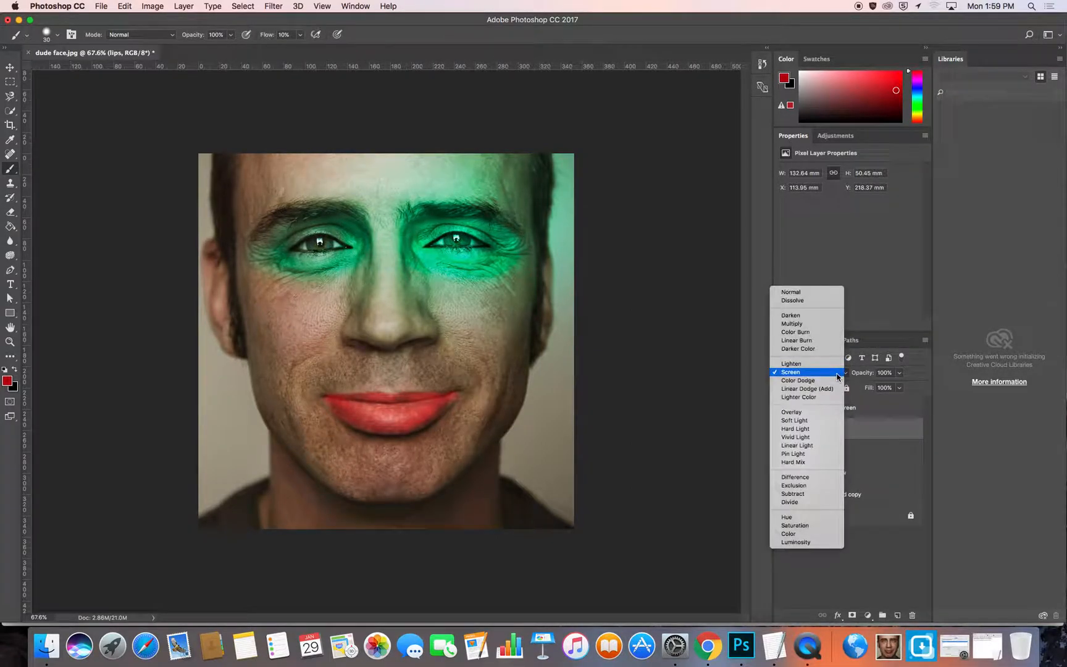
{"action": "left_click", "coordinate": [805, 517]}
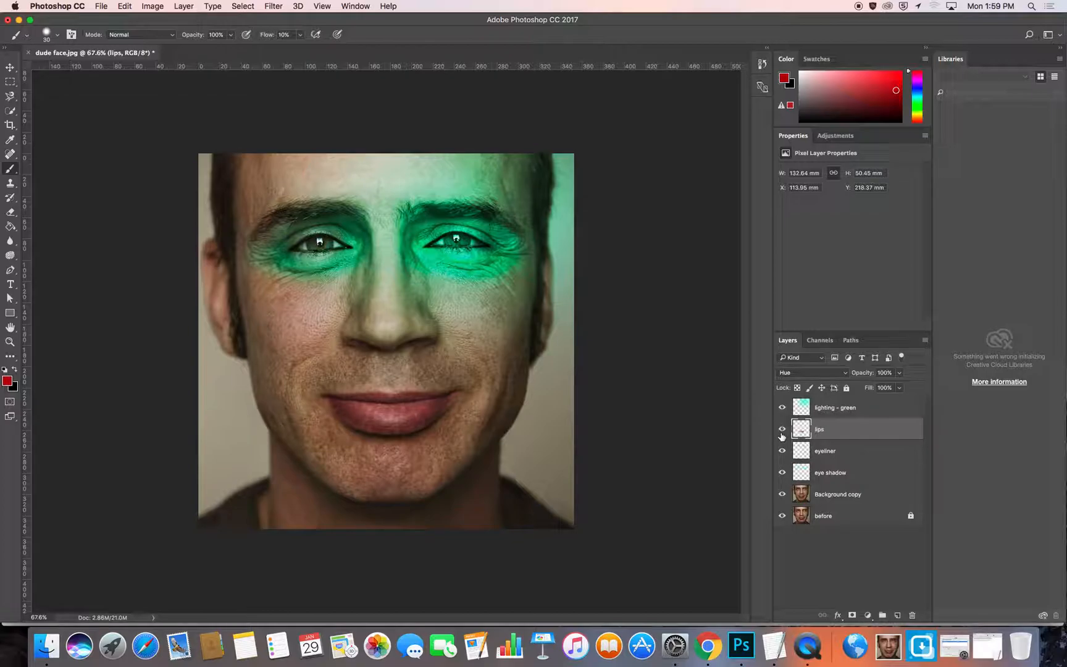
{"action": "left_click", "coordinate": [824, 376]}
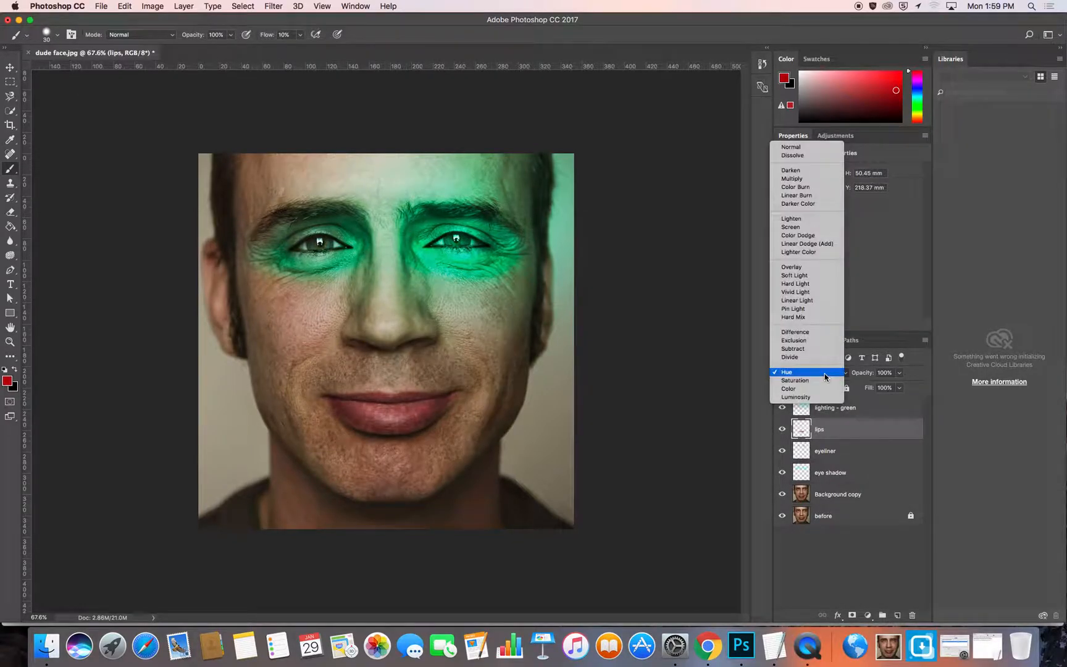
{"action": "left_click", "coordinate": [796, 179]}
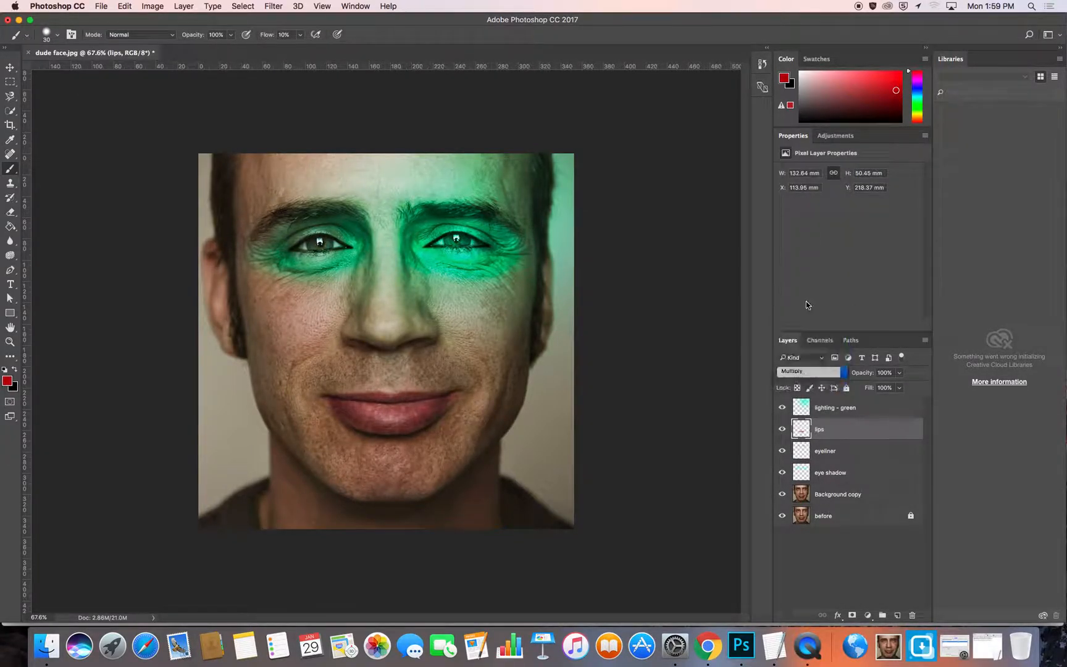
{"action": "left_click", "coordinate": [821, 375]}
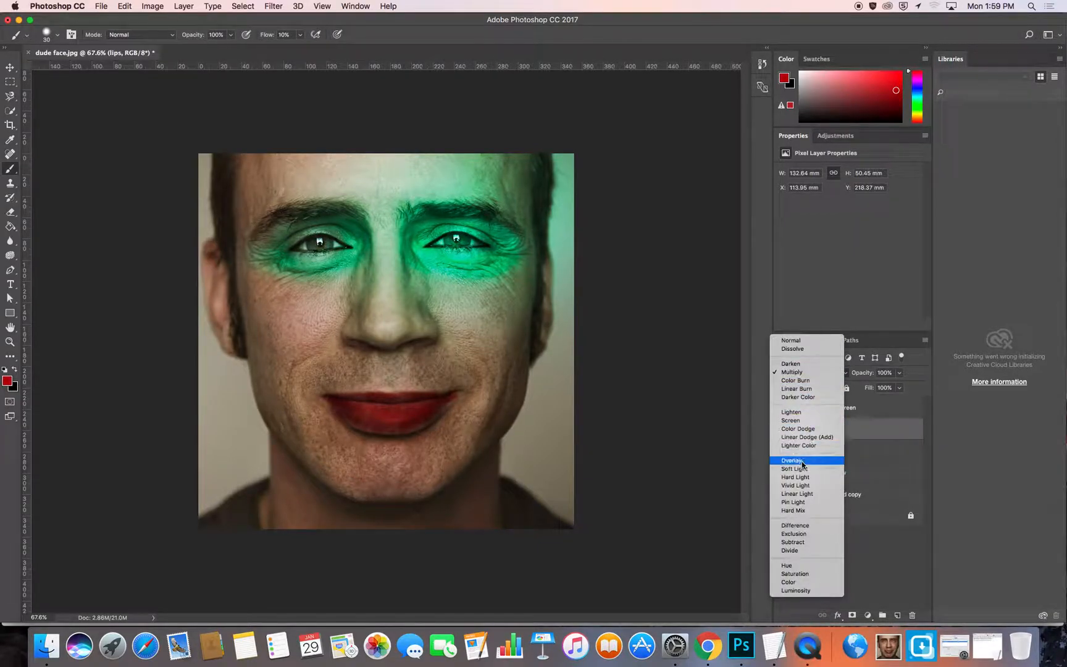
{"action": "left_click", "coordinate": [803, 460]}
- Reduce the lips layer's opacity to 80%
{"action": "left_click", "coordinate": [900, 373]}
{"action": "left_click_drag", "start_coordinate": [899, 372], "coordinate": [883, 388]}
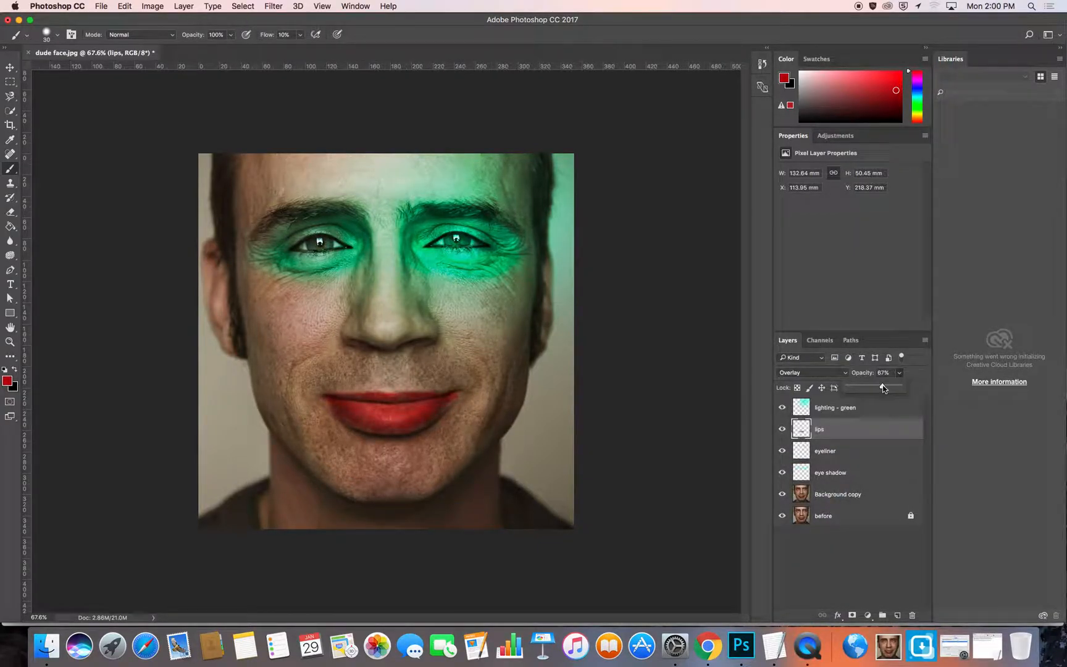
{"action": "mouse_move", "coordinate": [885, 387]}
{"action": "left_mouse_down"}
{"action": "mouse_move", "coordinate": [876, 387]}
{"action": "mouse_move", "coordinate": [889, 385]}
{"action": "left_mouse_up"}
{"action": "left_click", "coordinate": [100, 7]}
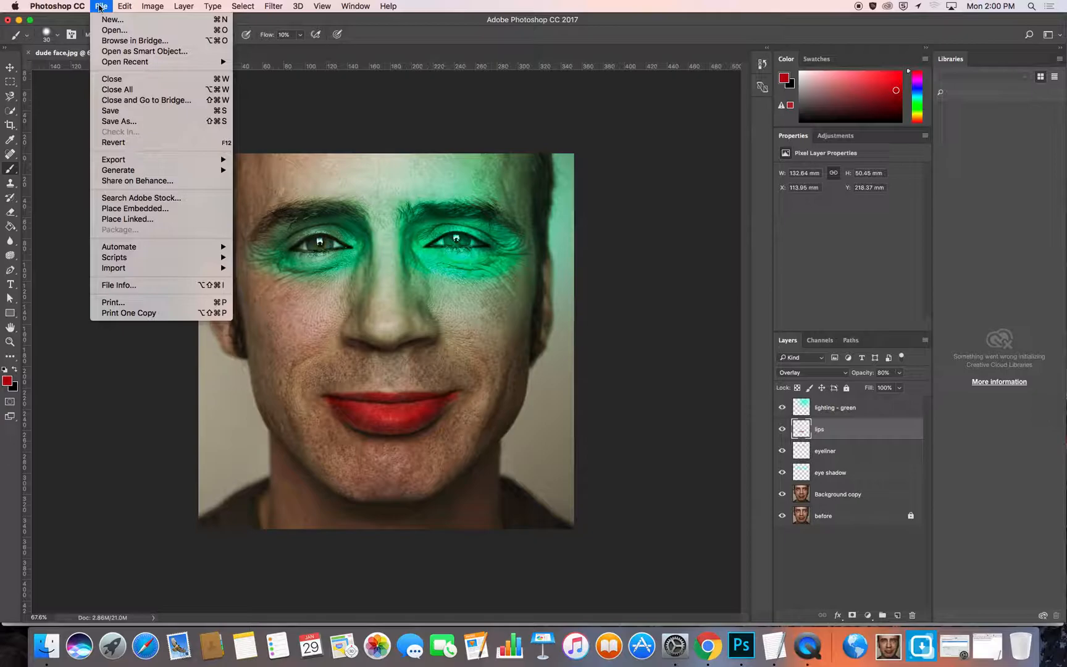
{"action": "left_click", "coordinate": [119, 121]}
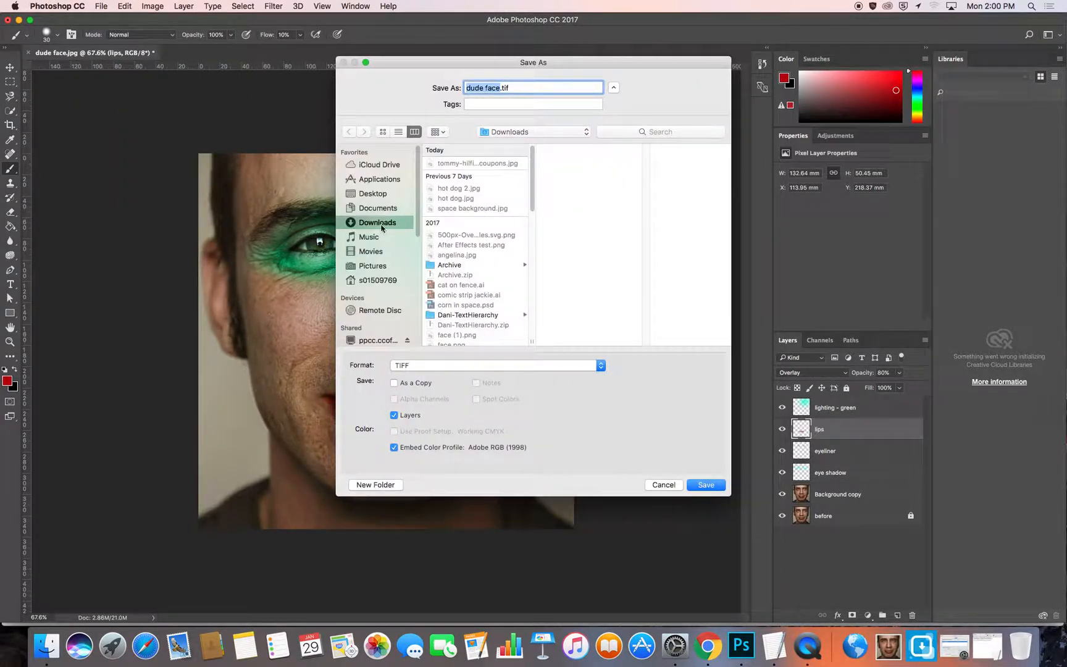
{"action": "left_click", "coordinate": [373, 209]}
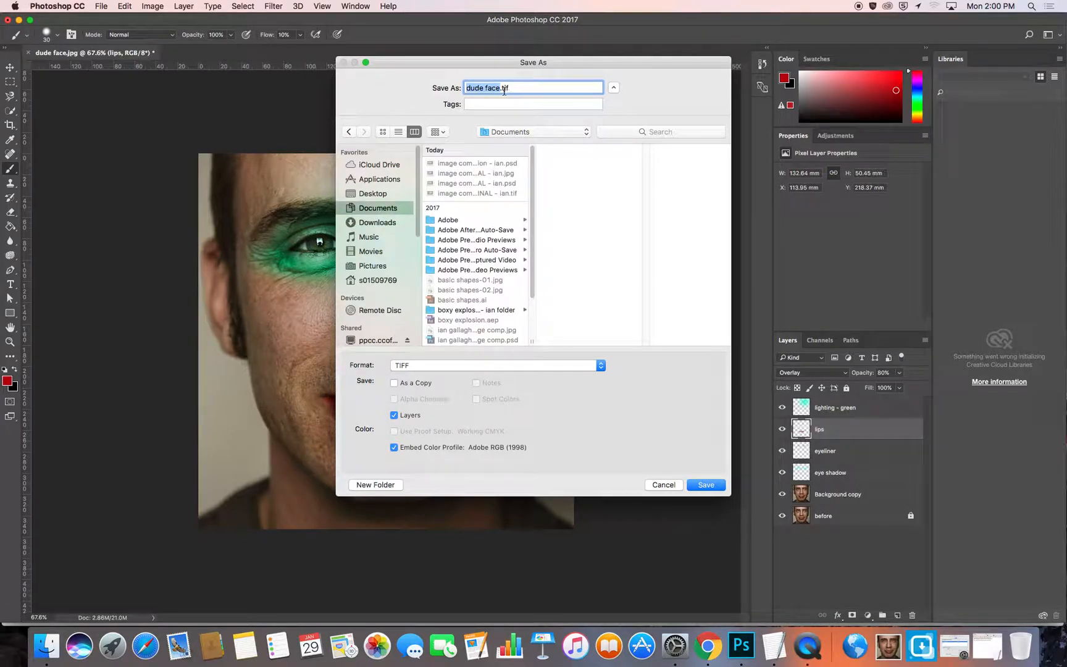
{"action": "left_click", "coordinate": [500, 90]}
{"action": "type", "text": "- ma"}
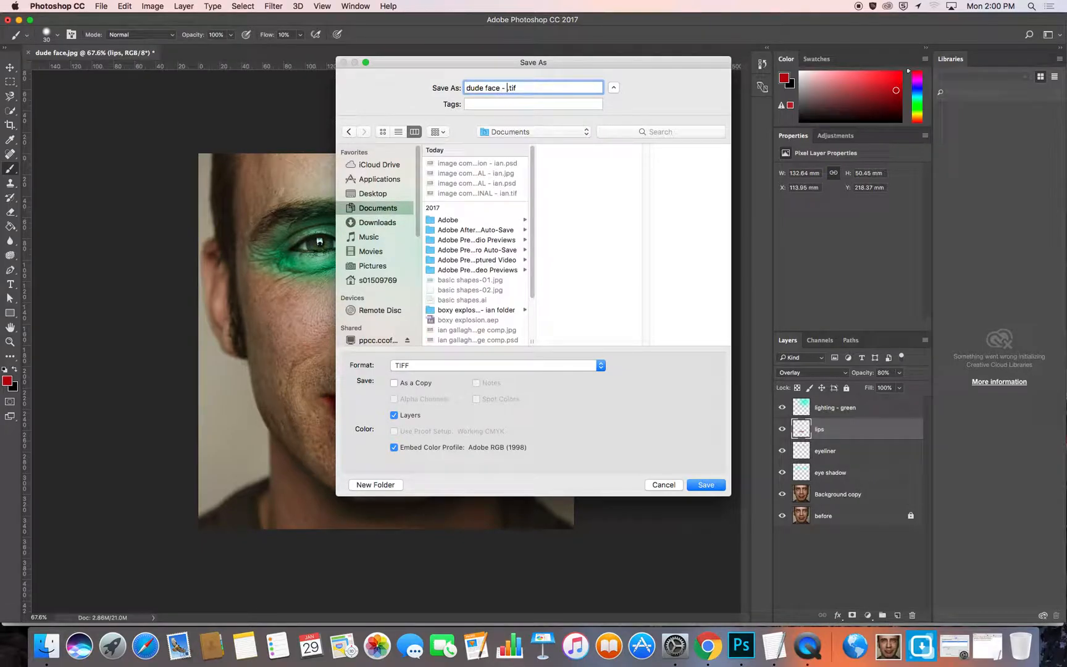
{"action": "type", "text": "keup - ian"}
{"action": "left_click", "coordinate": [706, 485]}
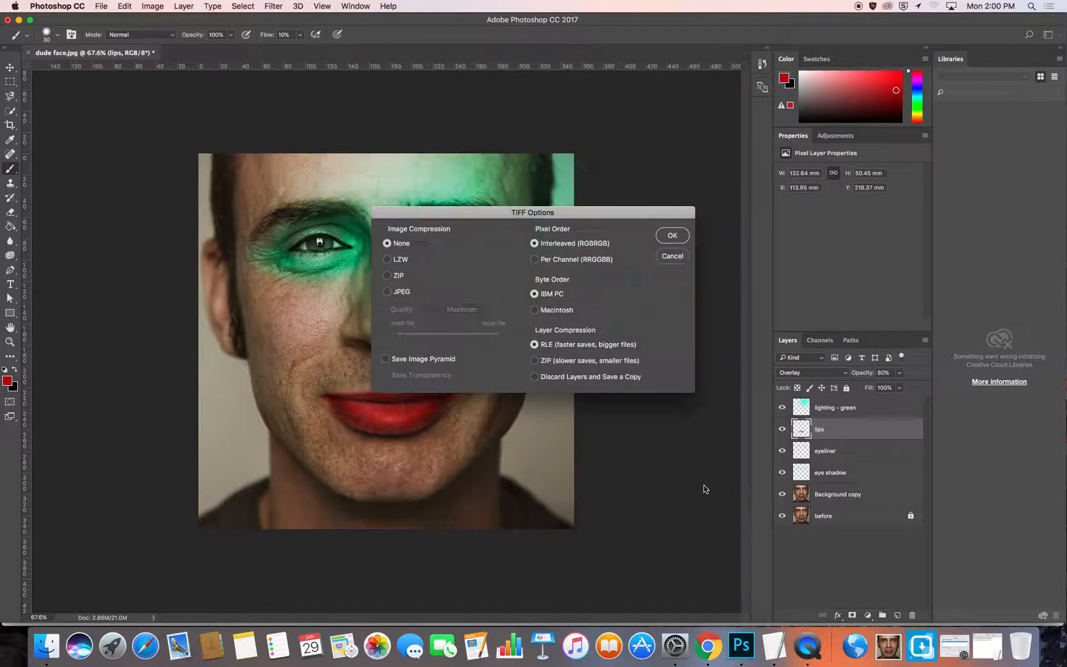
{"action": "left_click", "coordinate": [676, 237]}
{"action": "left_click", "coordinate": [571, 217]}
{"action": "left_click", "coordinate": [672, 255]}
- Save the document to Downloads in Photoshop format, appending "- makeup-" and the author's first name to the file name "dude face"
{"action": "left_click", "coordinate": [106, 5]}
{"action": "left_click", "coordinate": [129, 122]}
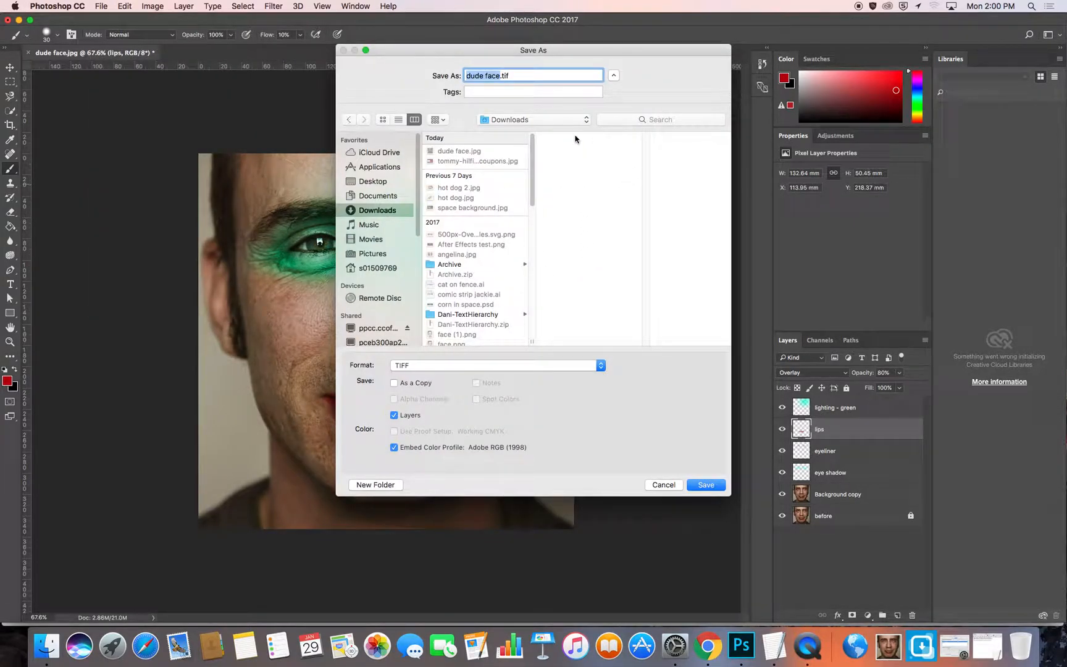
{"action": "left_click", "coordinate": [512, 77]}
{"action": "left_click", "coordinate": [597, 366]}
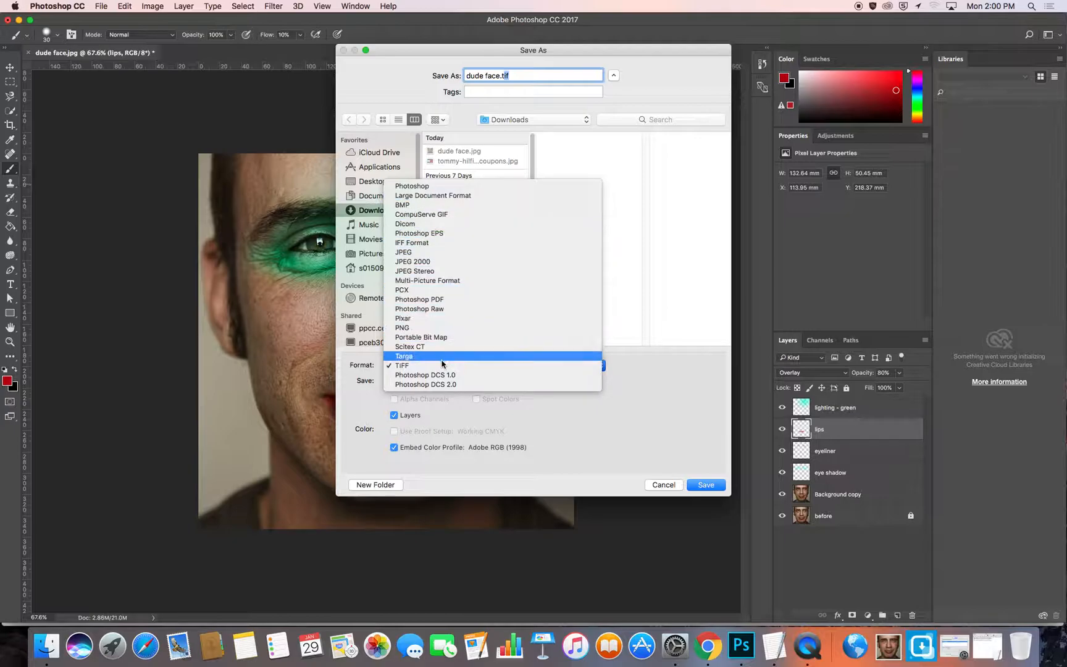
{"action": "left_click", "coordinate": [426, 186]}
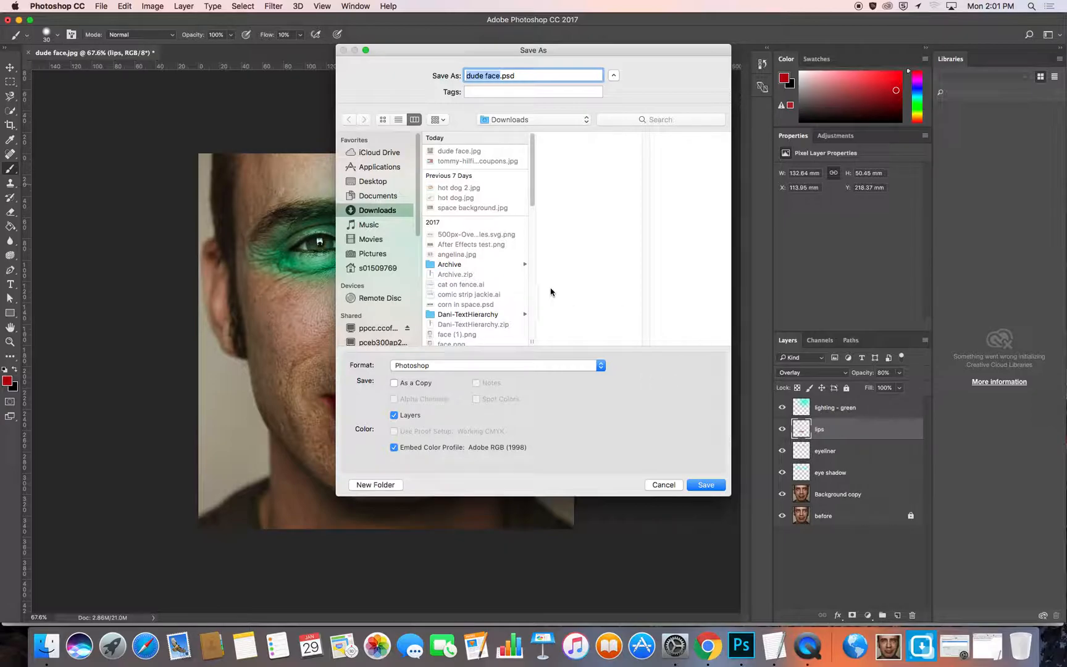
{"action": "left_click", "coordinate": [499, 74]}
{"action": "type", "text": "- makeup-ian"}
{"action": "left_click", "coordinate": [714, 486]}
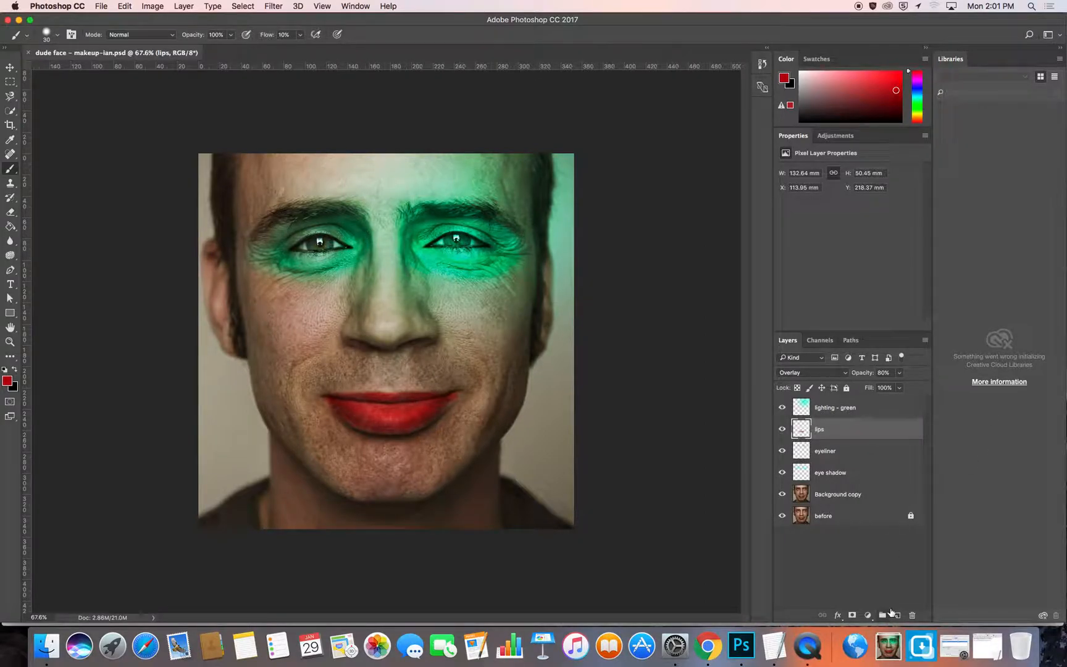
- Add a new layer above the lips layer and name it "blush"
{"action": "left_click", "coordinate": [898, 615]}
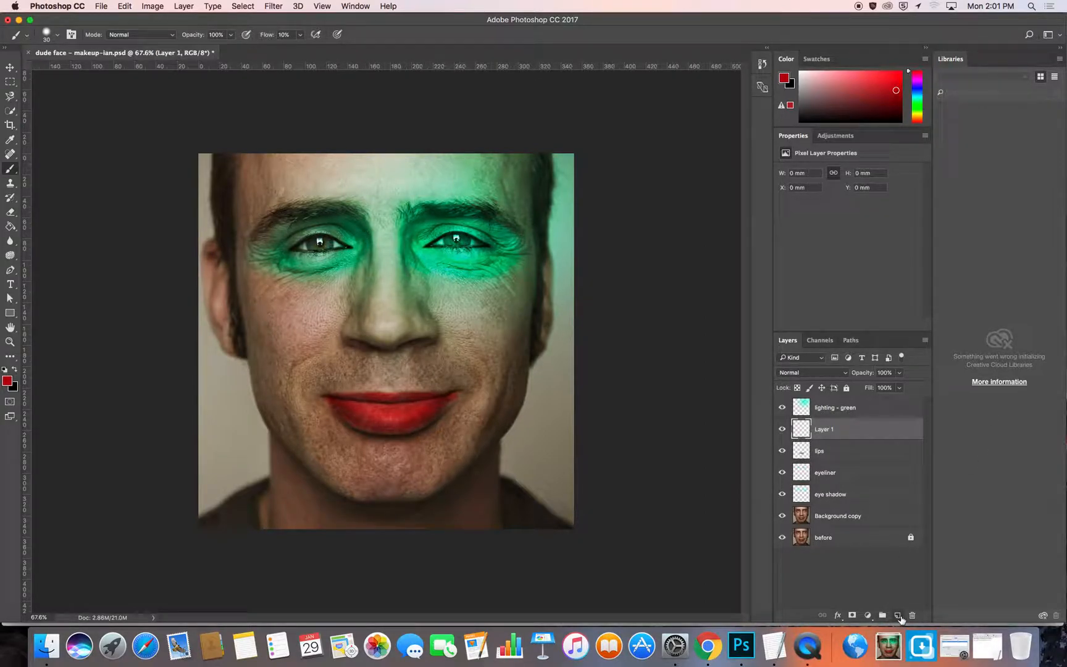
{"action": "double_click", "coordinate": [825, 430]}
{"action": "type", "text": "blush"}
{"action": "key", "text": "Return"}
- Set the brush hardness to 0% and the foreground color to yellow #ffd40a
{"action": "left_click", "coordinate": [57, 34]}
{"action": "left_click_drag", "start_coordinate": [95, 95], "coordinate": [22, 86]}
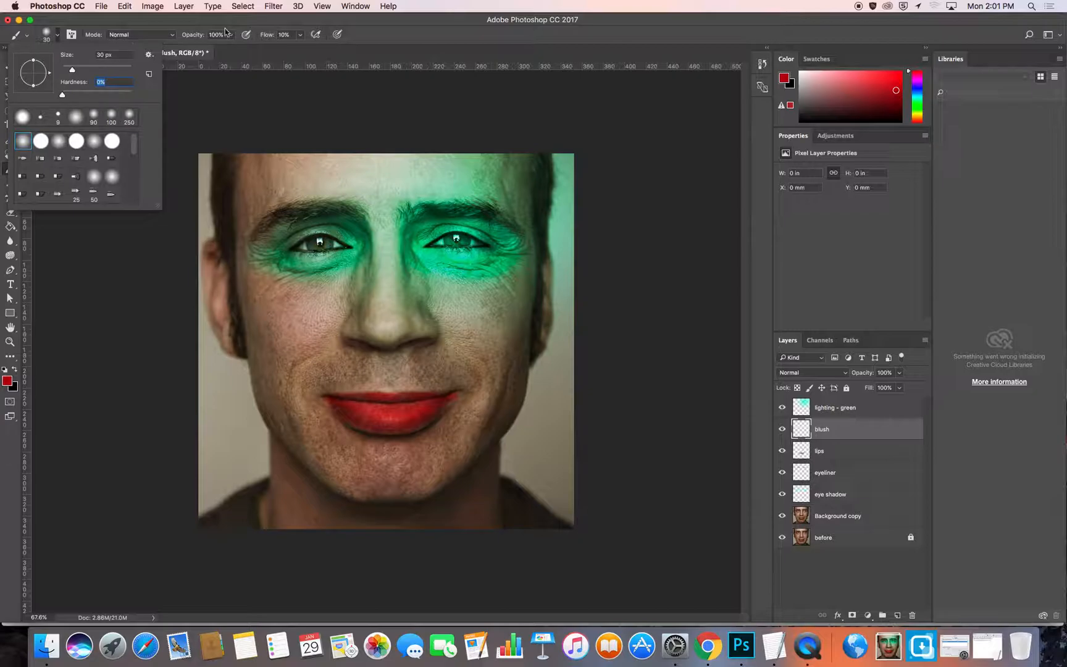
{"action": "left_click", "coordinate": [376, 28]}
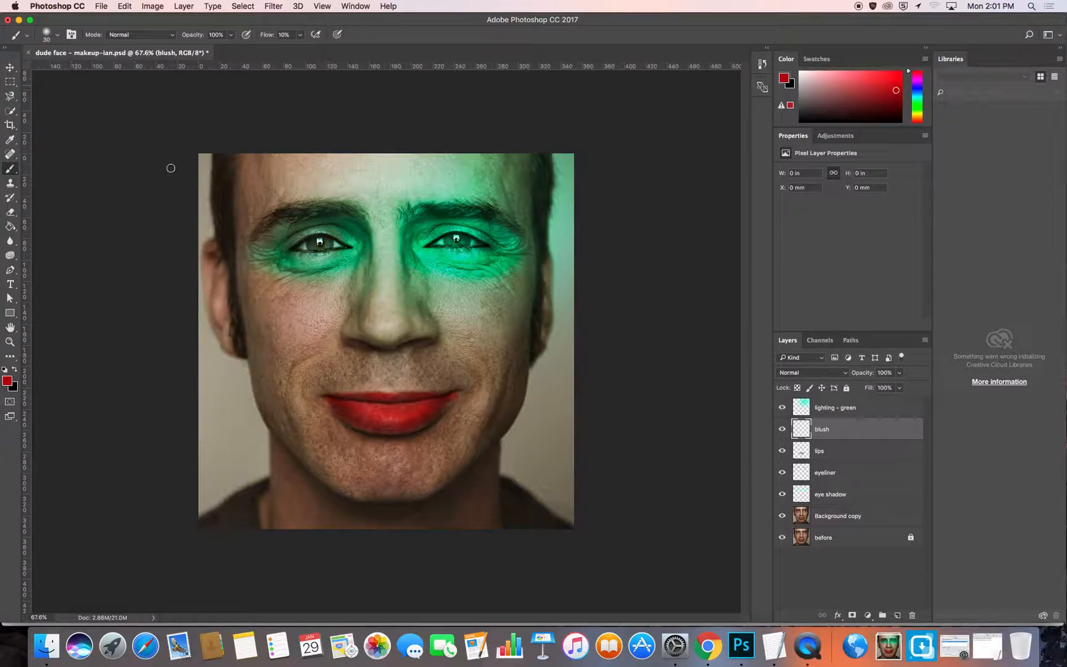
{"action": "left_click", "coordinate": [7, 380]}
{"action": "left_click_drag", "start_coordinate": [682, 361], "coordinate": [682, 352]}
{"action": "left_click_drag", "start_coordinate": [665, 242], "coordinate": [664, 222]}
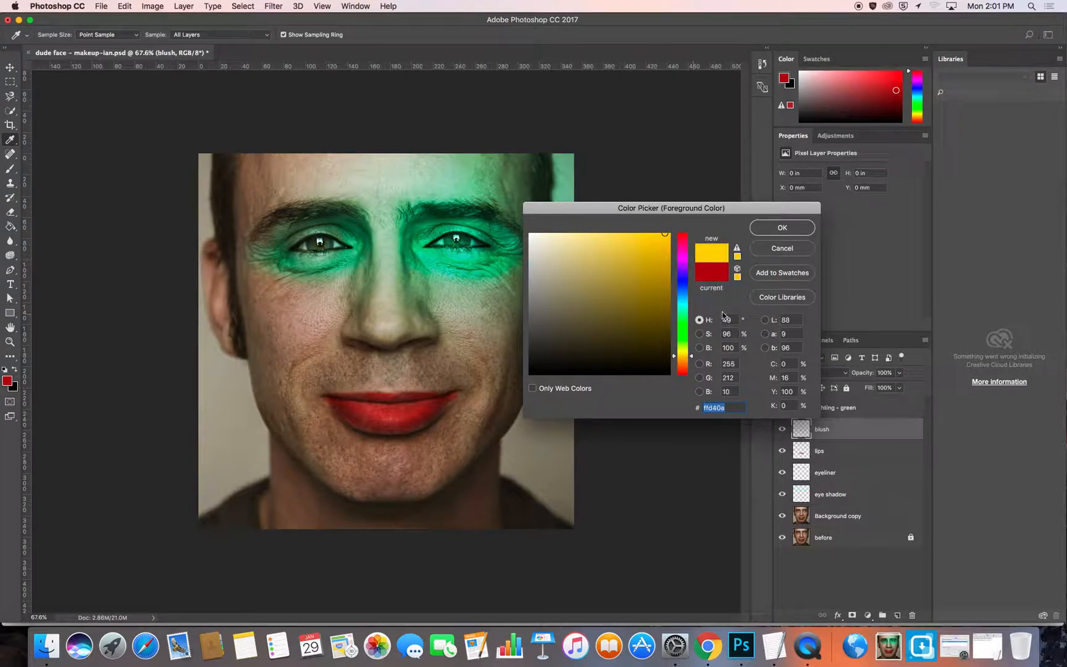
{"action": "left_click", "coordinate": [780, 233]}
- Paint yellow blush on both cheeks with a 200 px brush, about 325 by 180 mm overall, and set the blush layer to Overlay
{"action": "key", "text": "bracketright"}
{"action": "key", "text": "bracketright"}
{"action": "key", "text": "bracketright"}
{"action": "key", "text": "bracketright"}
{"action": "key", "text": "bracketright"}
{"action": "key", "text": "]"}
{"action": "mouse_move", "coordinate": [287, 321]}
{"action": "left_mouse_down"}
{"action": "mouse_move", "coordinate": [281, 330]}
{"action": "mouse_move", "coordinate": [338, 340]}
{"action": "left_mouse_up"}
{"action": "left_click_drag", "start_coordinate": [483, 308], "coordinate": [503, 371]}
{"action": "left_click_drag", "start_coordinate": [297, 391], "coordinate": [302, 391]}
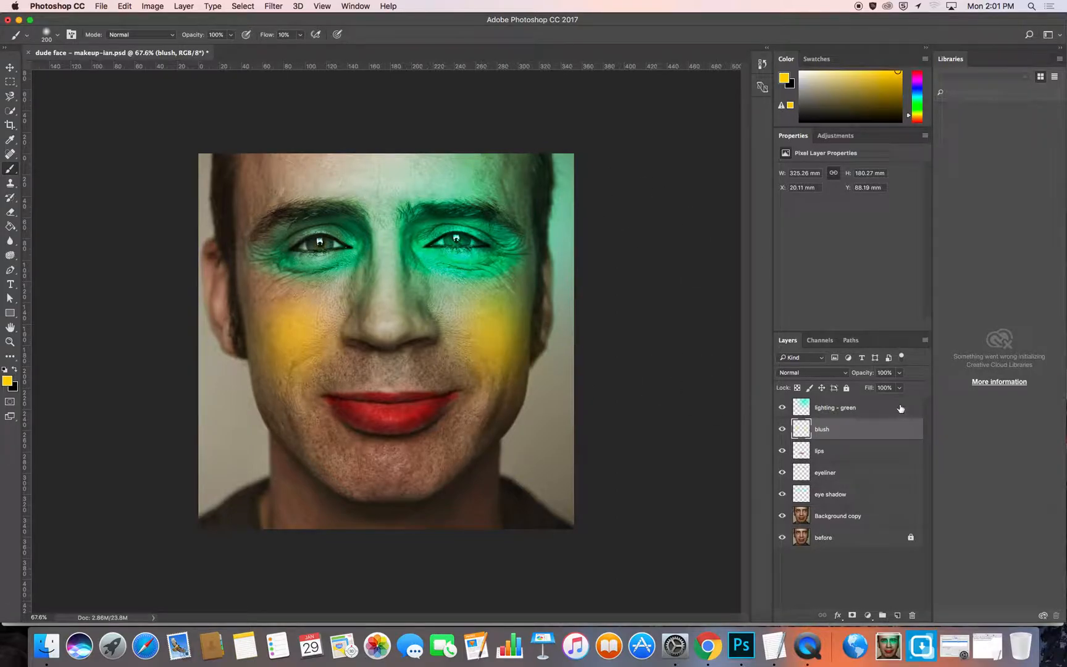
{"action": "left_click", "coordinate": [814, 372]}
{"action": "left_click", "coordinate": [811, 492]}
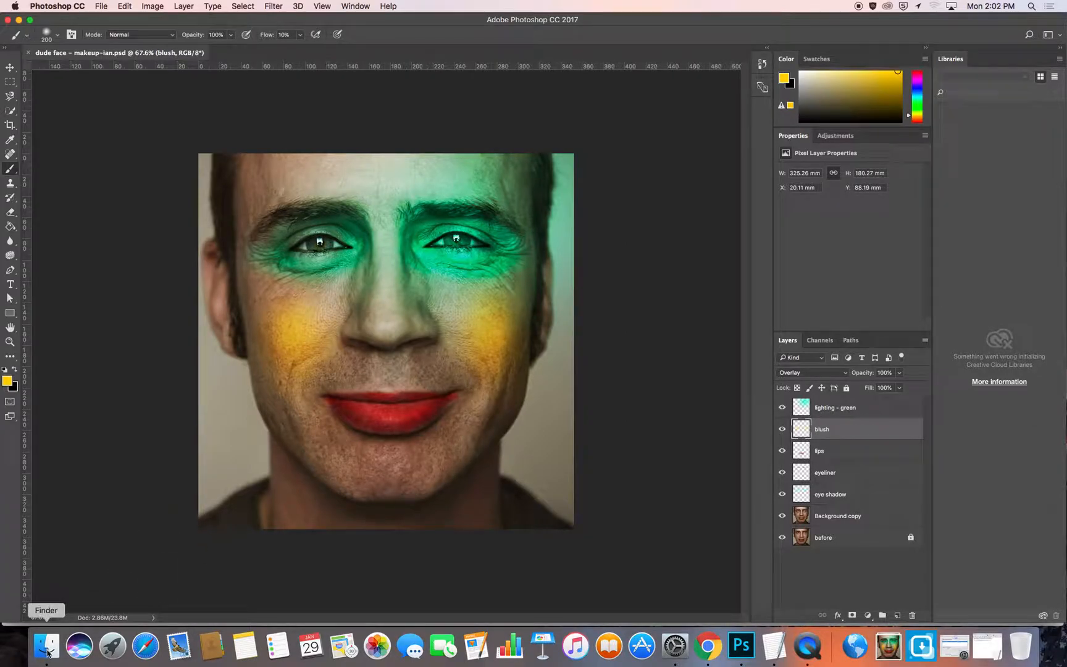
- Switch to Chrome and search Google for "tomy hilfiger"
{"action": "left_click", "coordinate": [707, 646]}
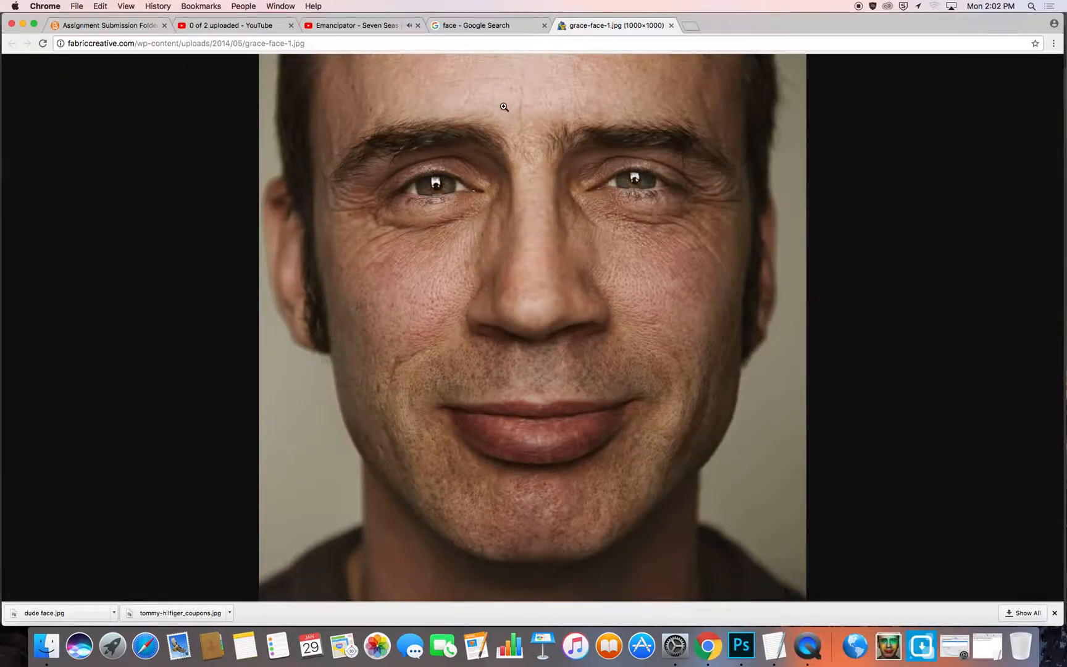
{"action": "left_click", "coordinate": [494, 26]}
{"action": "left_click", "coordinate": [511, 44]}
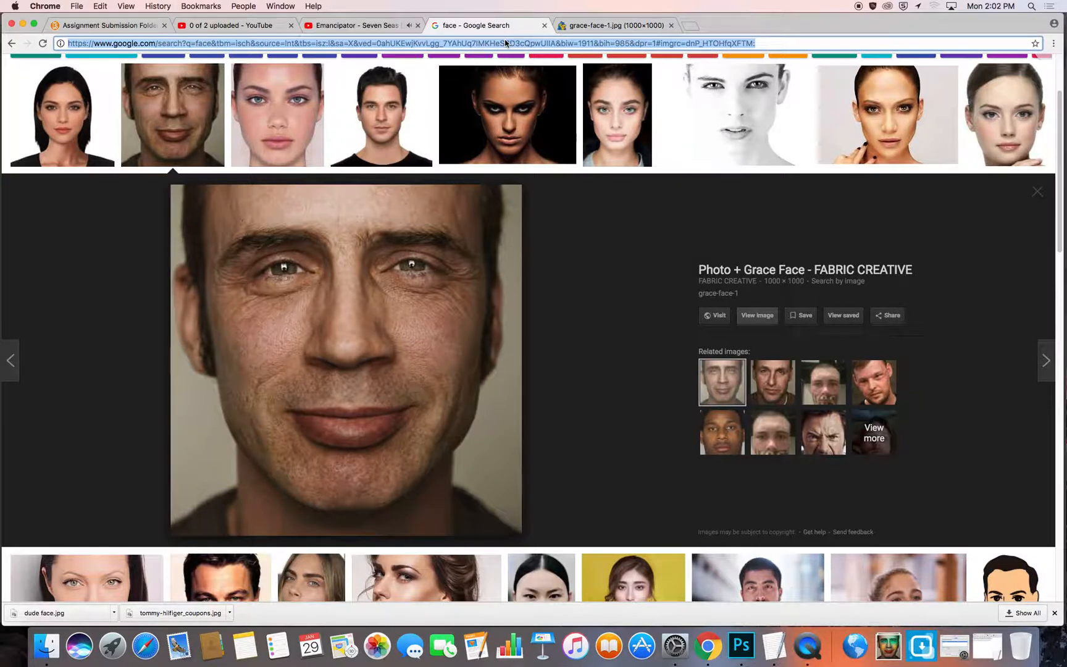
{"action": "type", "text": "tomy hilfiger"}
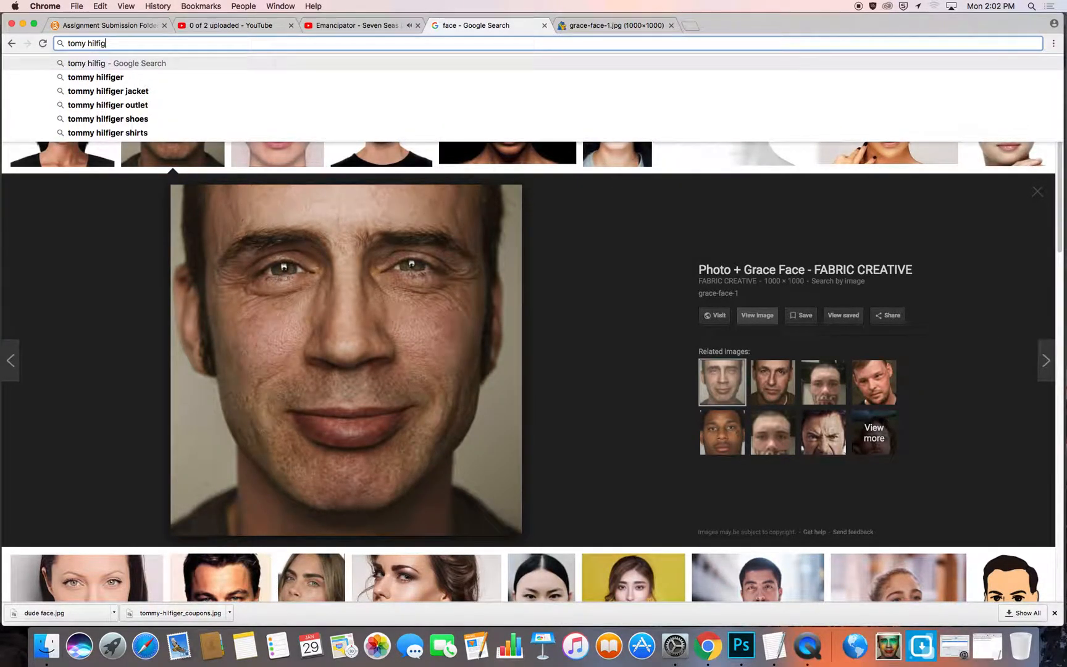
{"action": "key", "text": "Return"}
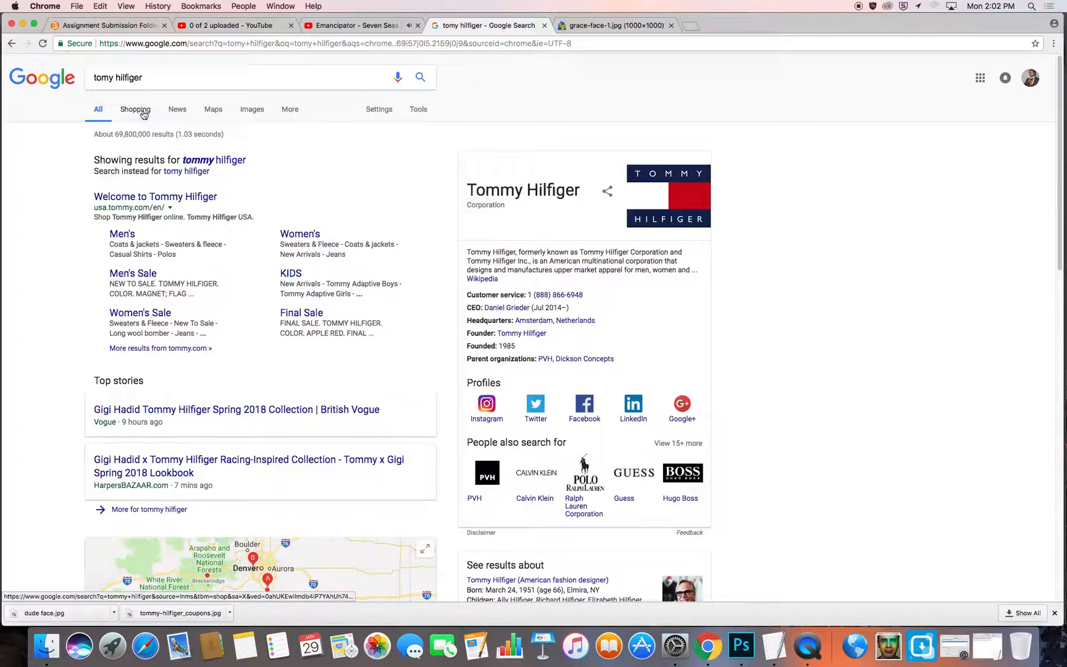
- Find the 1025 × 768 Tommy Hilfiger flag logo among the image results, open it full size and copy it
{"action": "left_click", "coordinate": [253, 115]}
{"action": "left_click", "coordinate": [385, 213]}
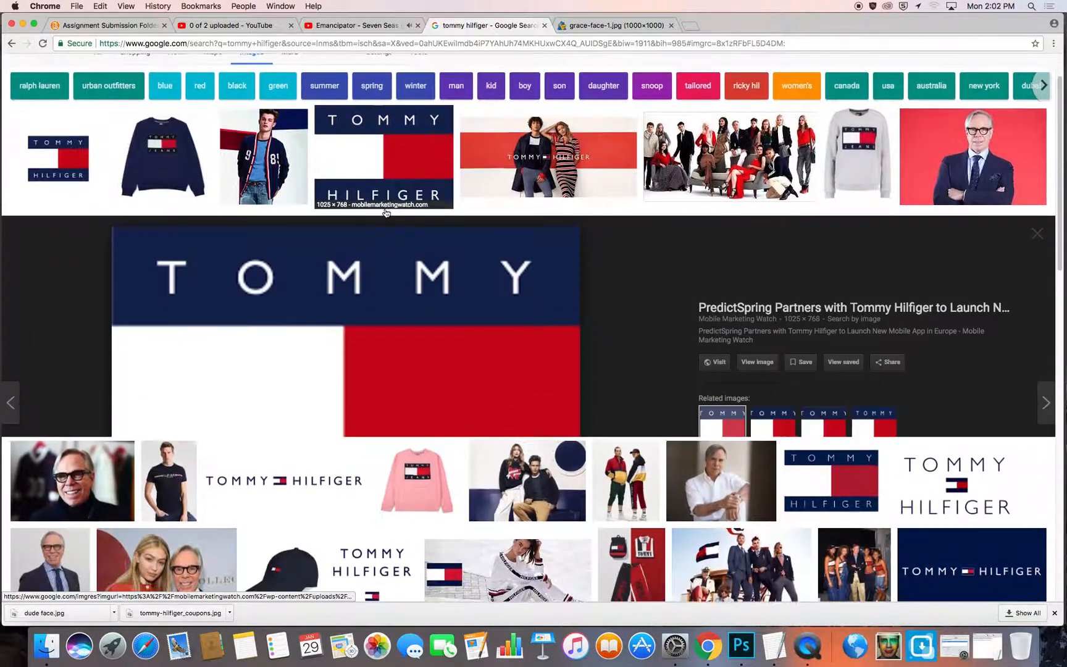
{"action": "left_click", "coordinate": [755, 319]}
{"action": "right_click", "coordinate": [446, 295]}
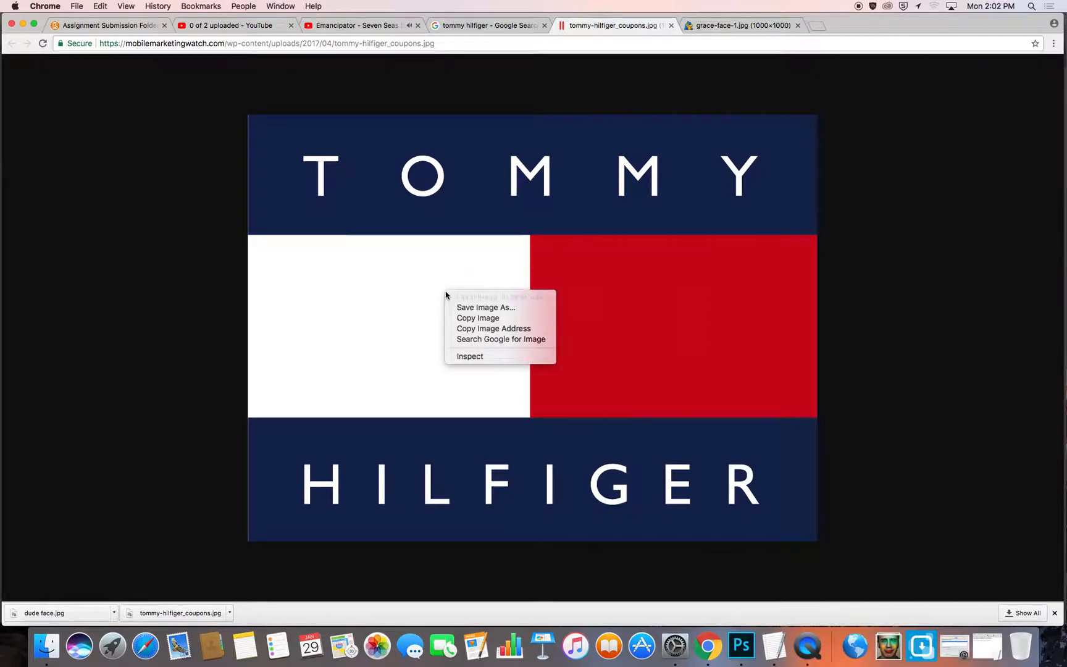
{"action": "left_click", "coordinate": [472, 317]}
- Switch to Photoshop, paste the copied logo into the face document and move its layer above "lighting - green"
{"action": "left_click", "coordinate": [772, 645]}
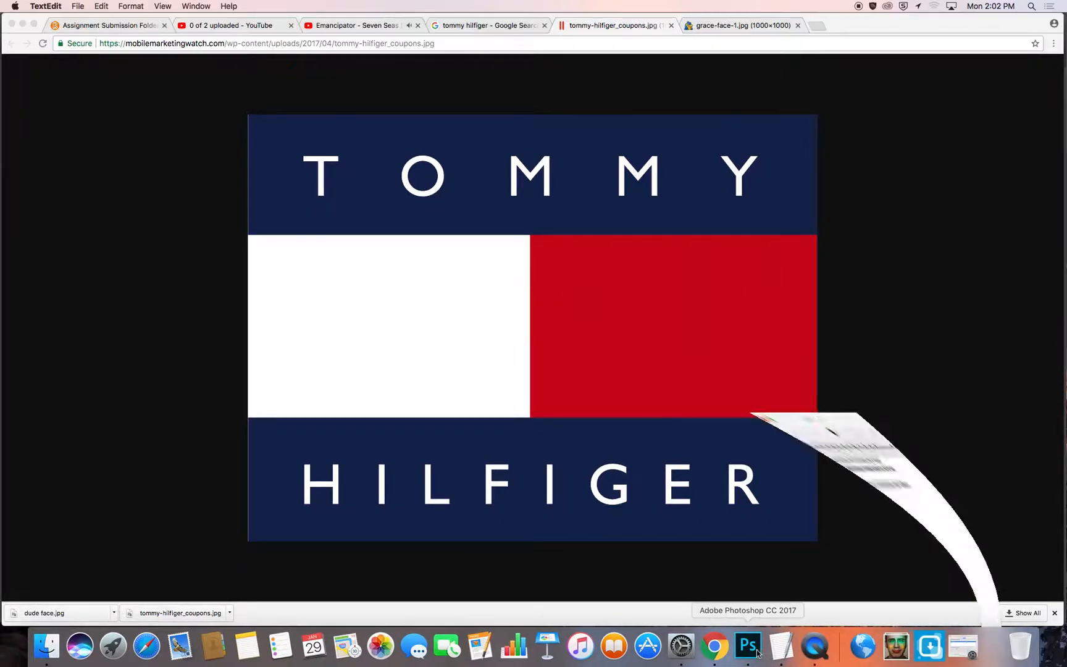
{"action": "left_click", "coordinate": [758, 653]}
{"action": "key", "text": "super+v"}
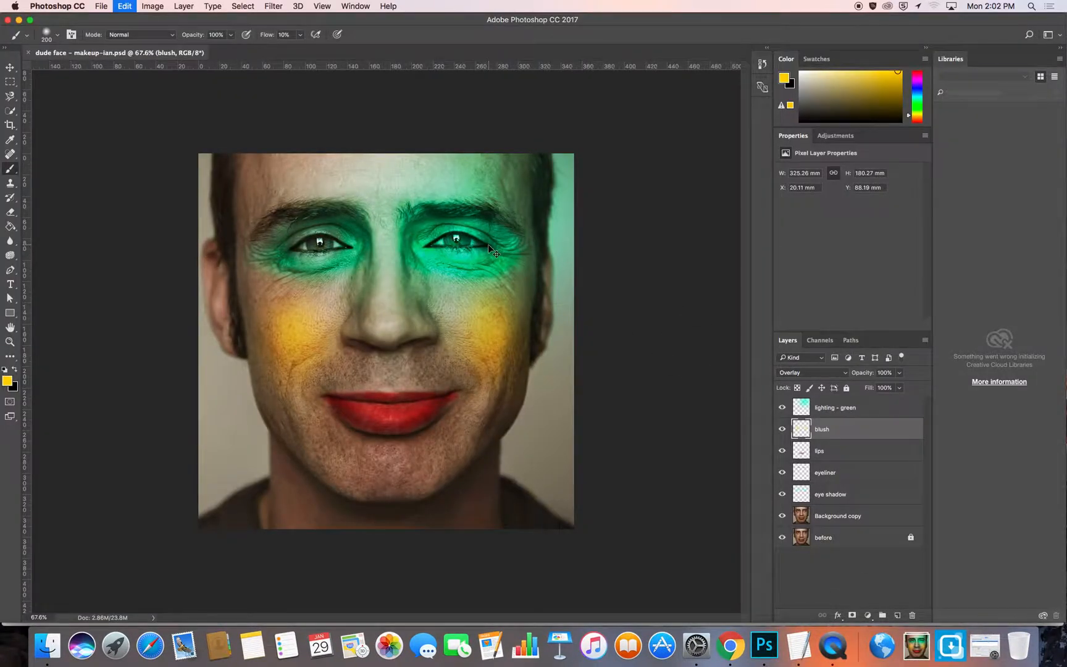
{"action": "left_click", "coordinate": [642, 343]}
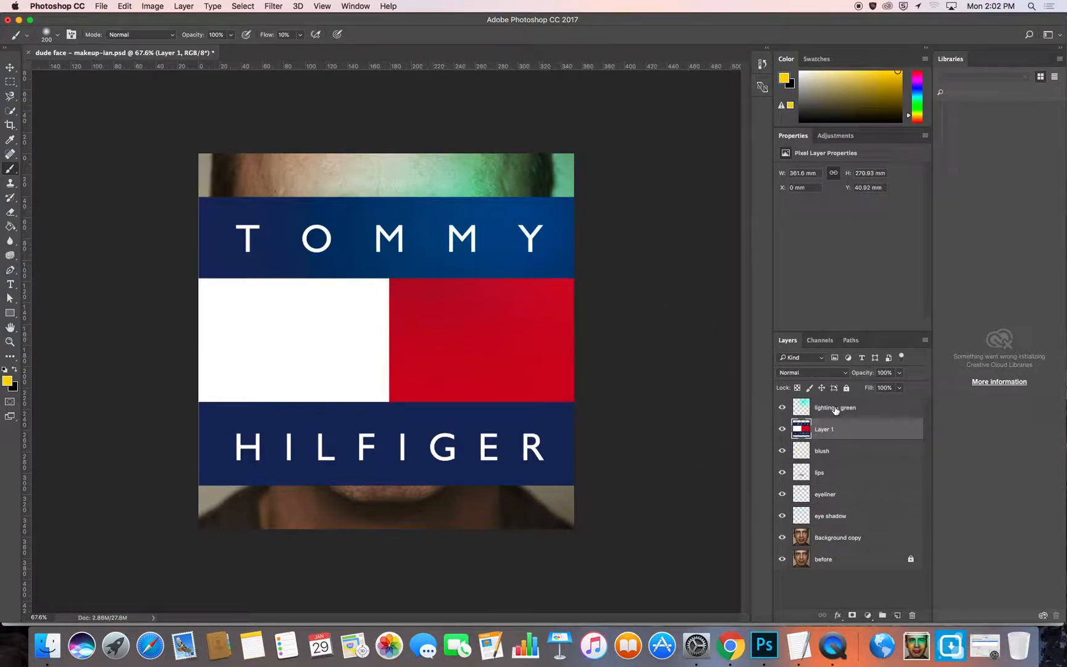
{"action": "left_click_drag", "start_coordinate": [830, 425], "coordinate": [867, 410]}
- Load the "lighting - green" layer as a selection and fill it with a Solid Color layer in the logo's navy blue
{"action": "left_click", "coordinate": [836, 432]}
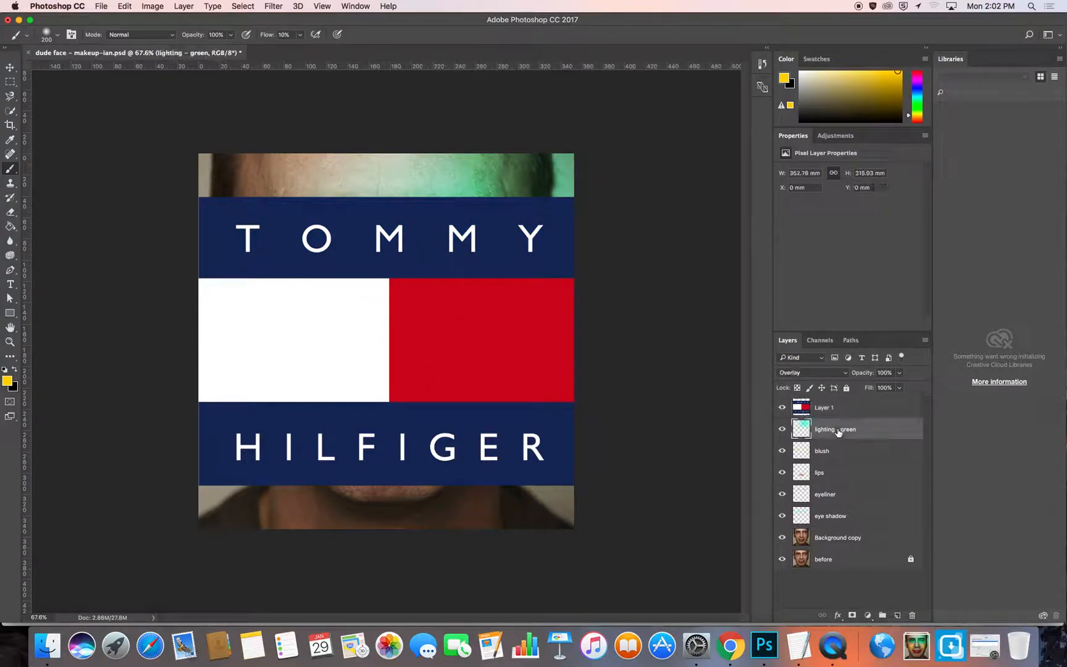
{"action": "left_click", "coordinate": [803, 433], "text": "super"}
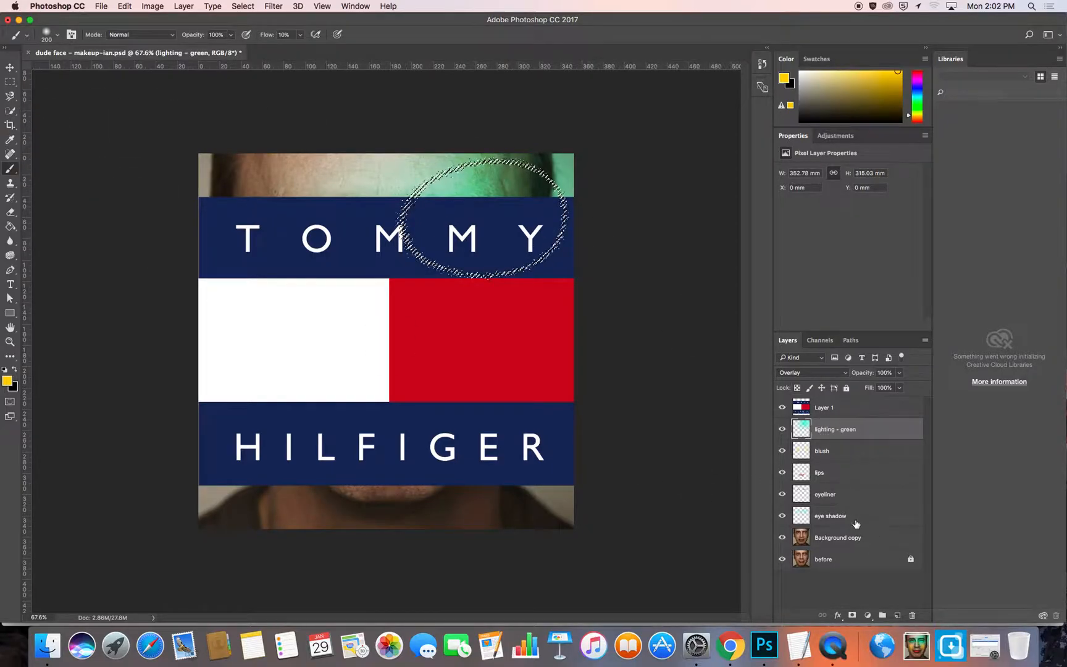
{"action": "left_click", "coordinate": [867, 615]}
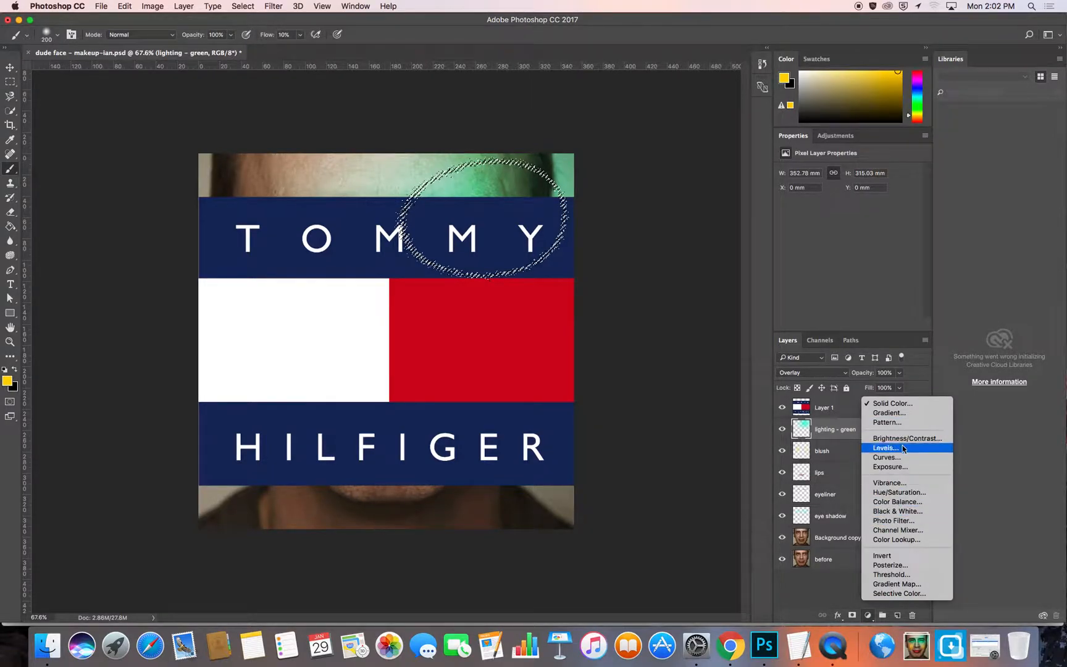
{"action": "left_click", "coordinate": [892, 403]}
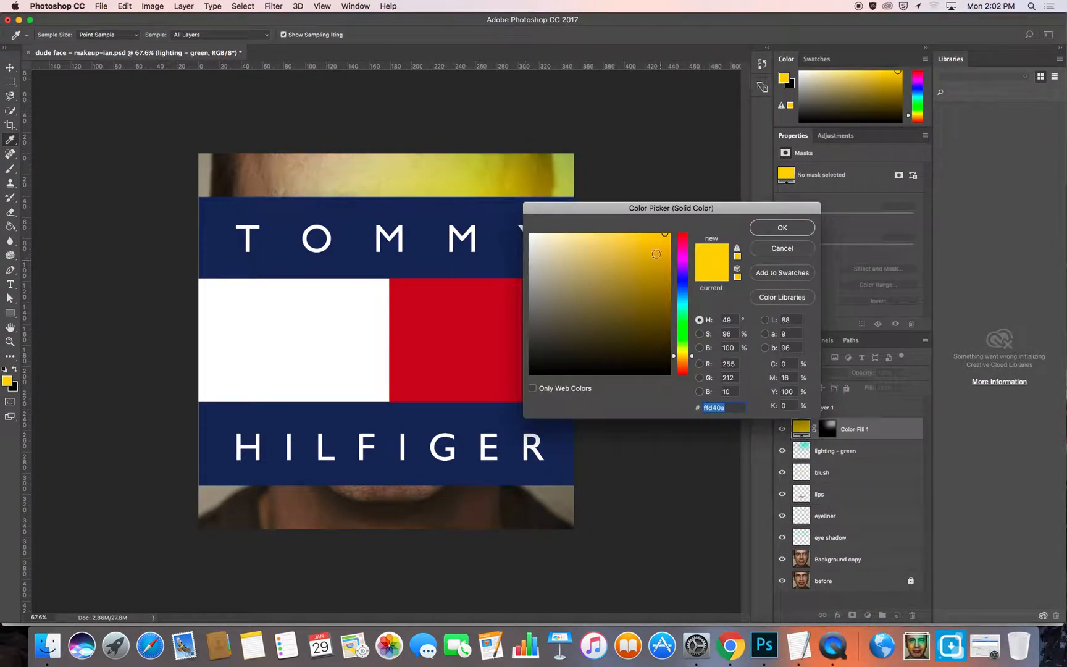
{"action": "left_click", "coordinate": [418, 219]}
{"action": "left_click", "coordinate": [780, 228]}
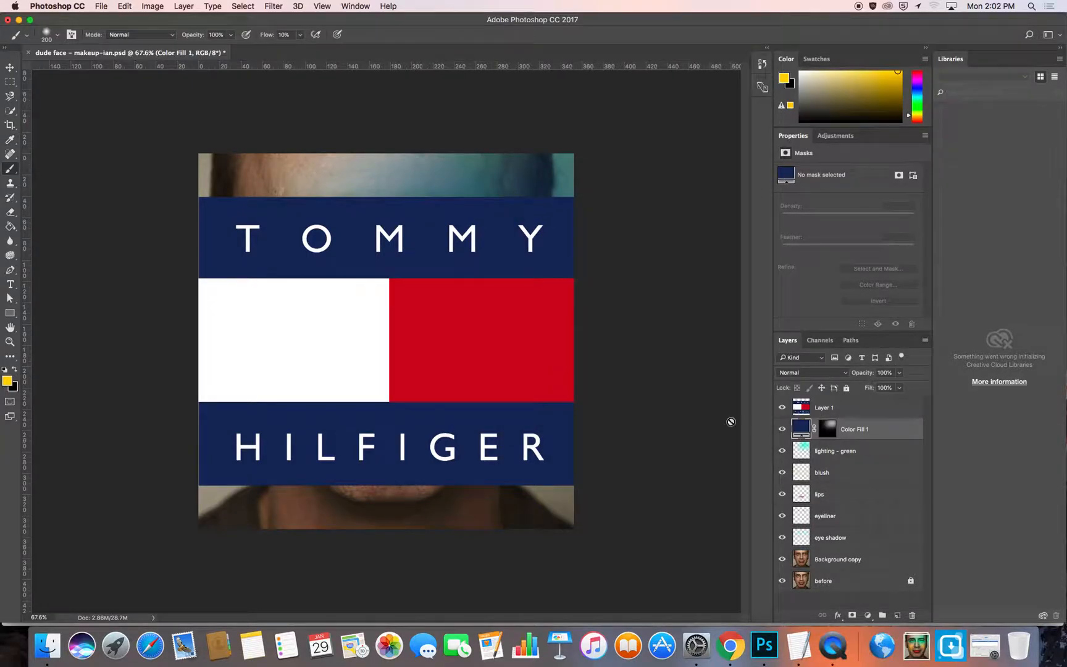
- Load the blush layer as a selection and fill it with a Solid Color layer in the logo's white, #ffffff
{"action": "left_click", "coordinate": [834, 457]}
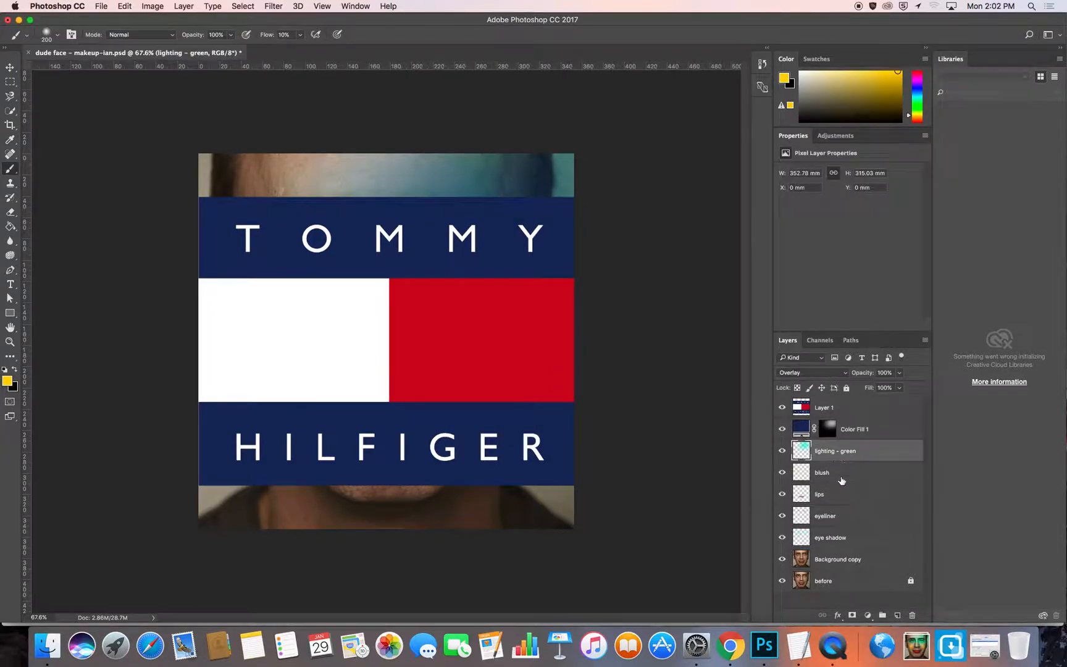
{"action": "left_click", "coordinate": [857, 430]}
{"action": "left_click", "coordinate": [845, 452]}
{"action": "left_click", "coordinate": [837, 473]}
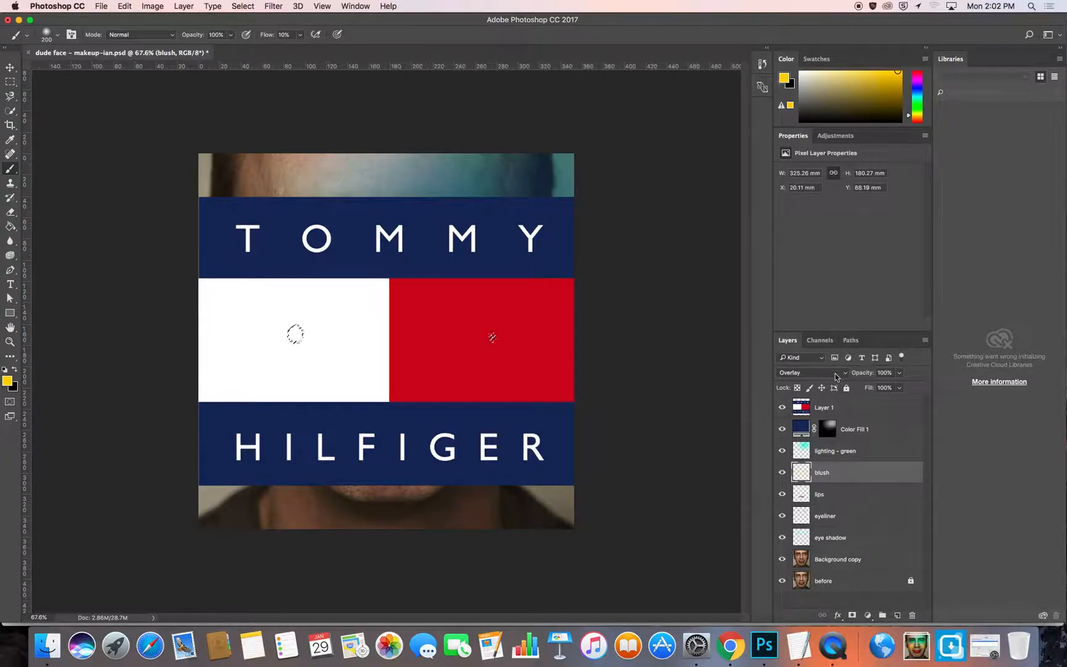
{"action": "left_click", "coordinate": [866, 616]}
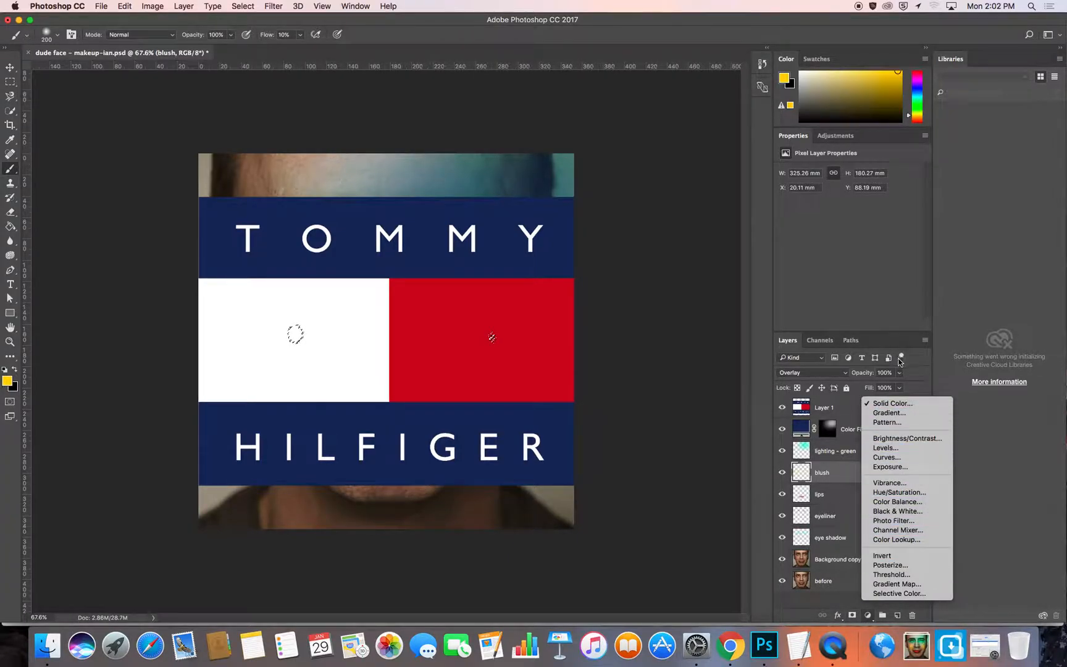
{"action": "left_click", "coordinate": [898, 404]}
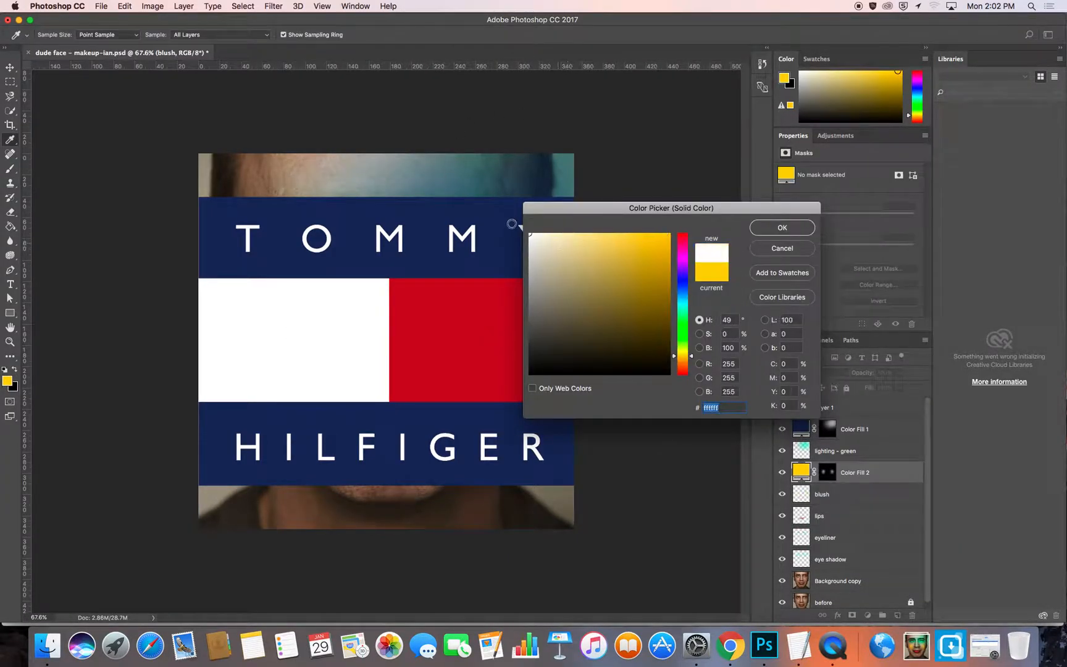
{"action": "left_click", "coordinate": [369, 312]}
{"action": "left_click", "coordinate": [765, 232]}
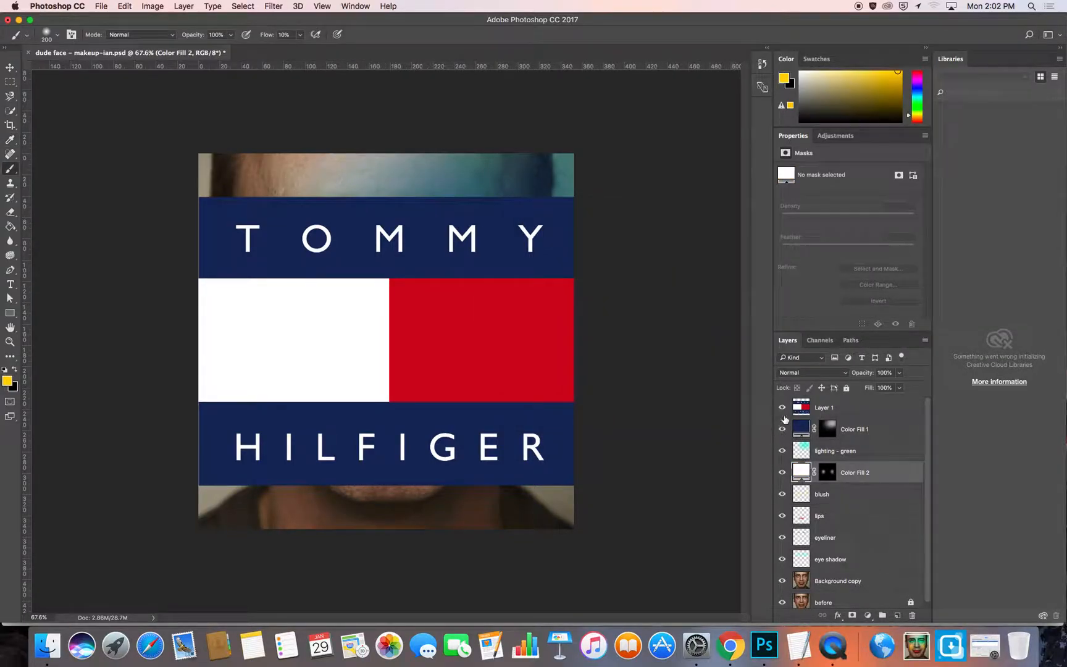
- Try to load the "eye shadow" layer as a selection
{"action": "left_click", "coordinate": [782, 408]}
{"action": "left_click", "coordinate": [782, 408]}
{"action": "left_click", "coordinate": [836, 536]}
{"action": "left_click", "coordinate": [835, 561]}
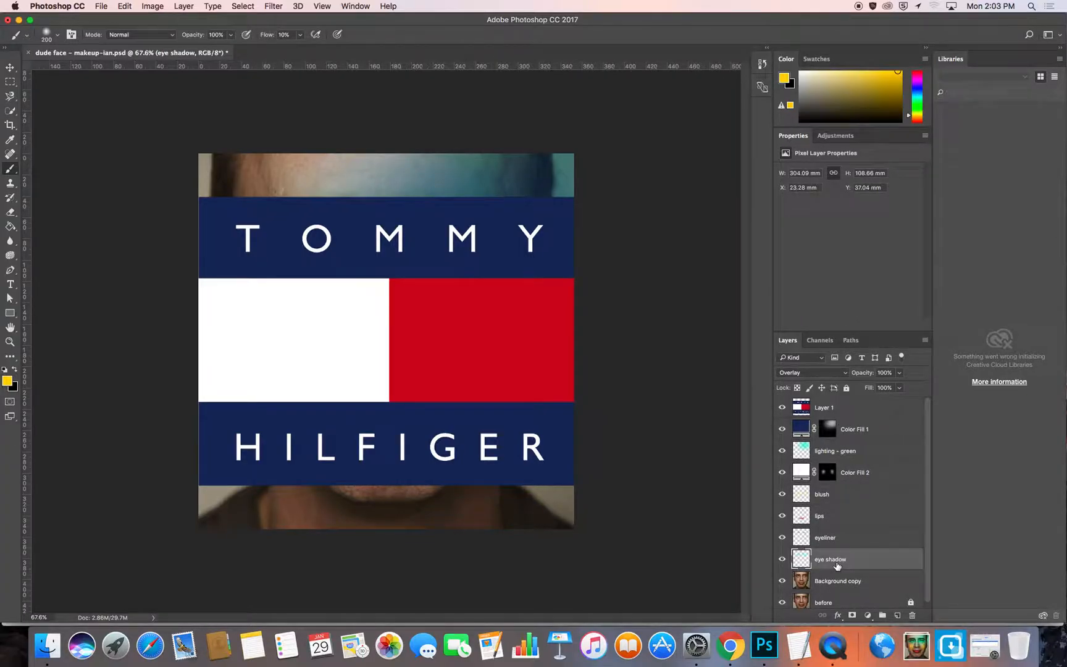
{"action": "left_click", "coordinate": [837, 566], "text": "super"}
{"action": "left_click", "coordinate": [801, 559], "text": "super"}
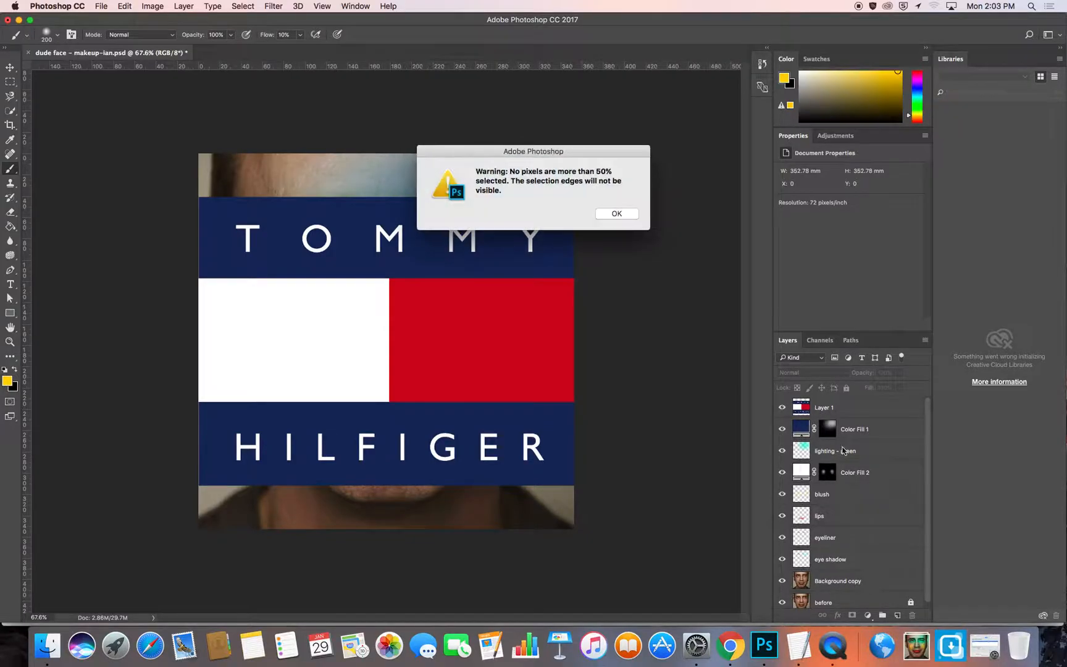
{"action": "left_click", "coordinate": [616, 217]}
{"action": "left_click", "coordinate": [850, 566]}
{"action": "left_click", "coordinate": [801, 559], "text": "super"}
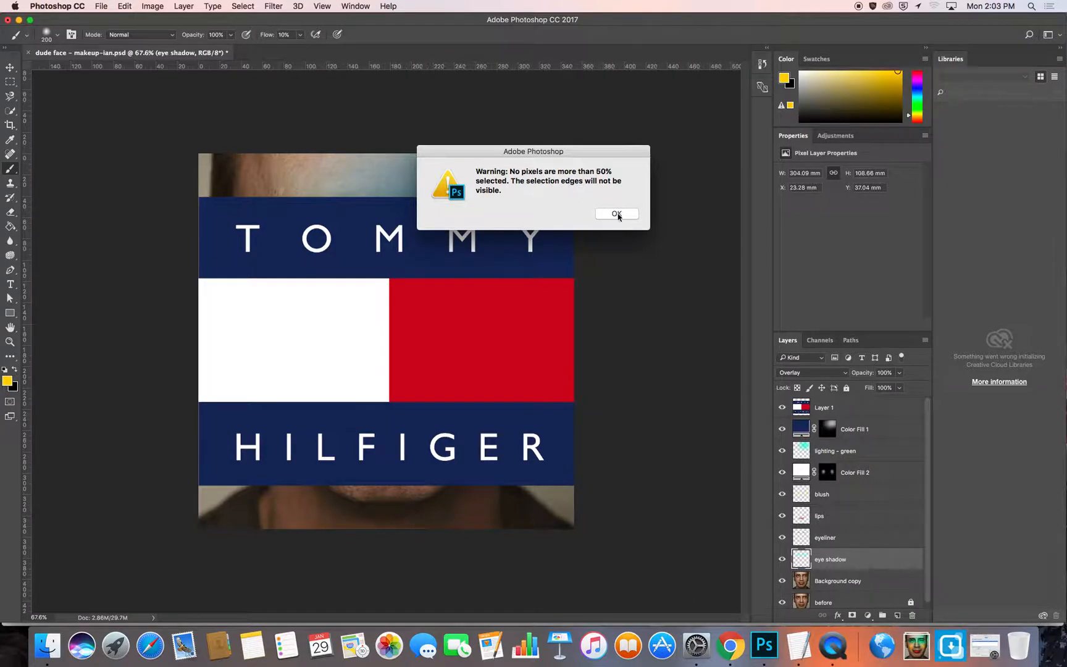
{"action": "left_click", "coordinate": [616, 214]}
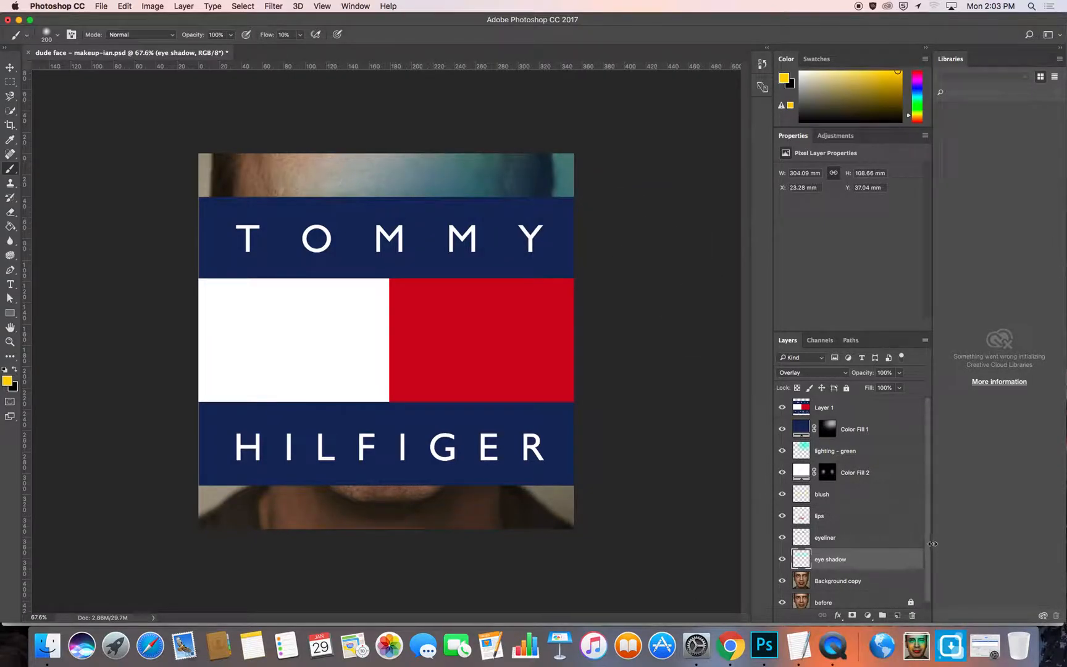
- Add a Color Overlay effect to the "eye shadow" layer in the logo's navy blue, #202c5b
{"action": "scroll", "coordinate": [928, 525], "scroll_direction": "down", "scroll_amount": 1}
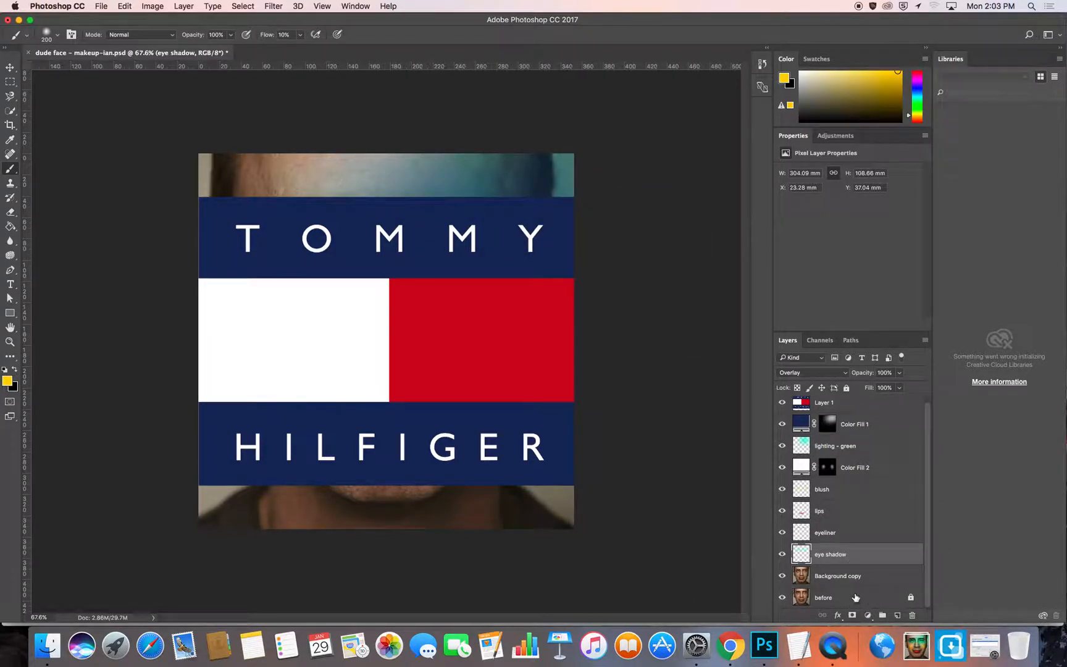
{"action": "left_click", "coordinate": [837, 615]}
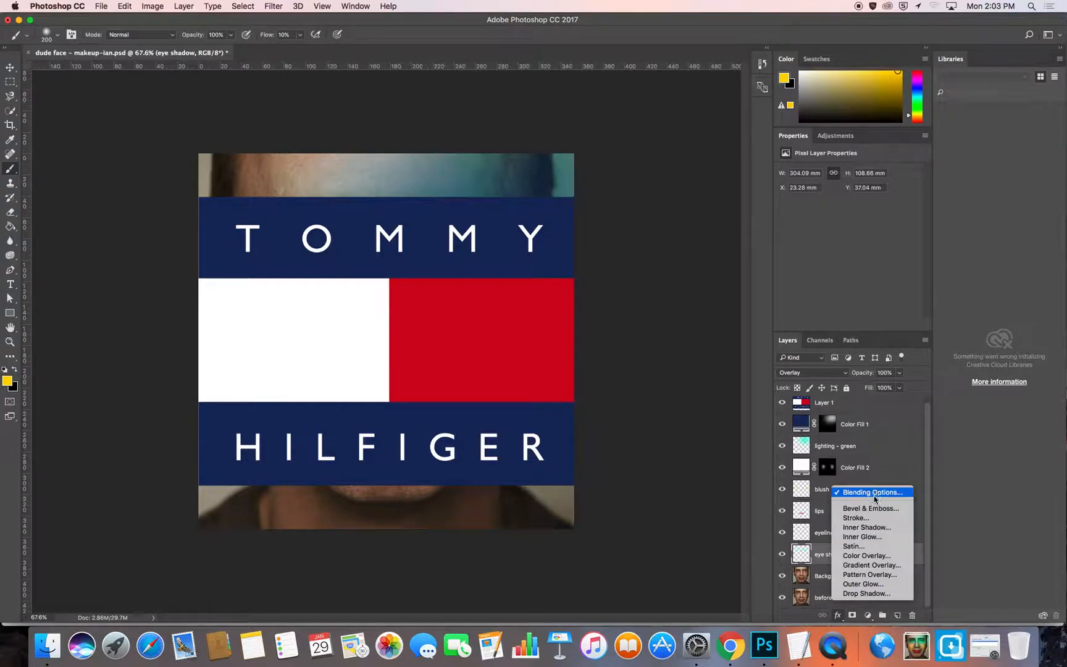
{"action": "left_click", "coordinate": [874, 556]}
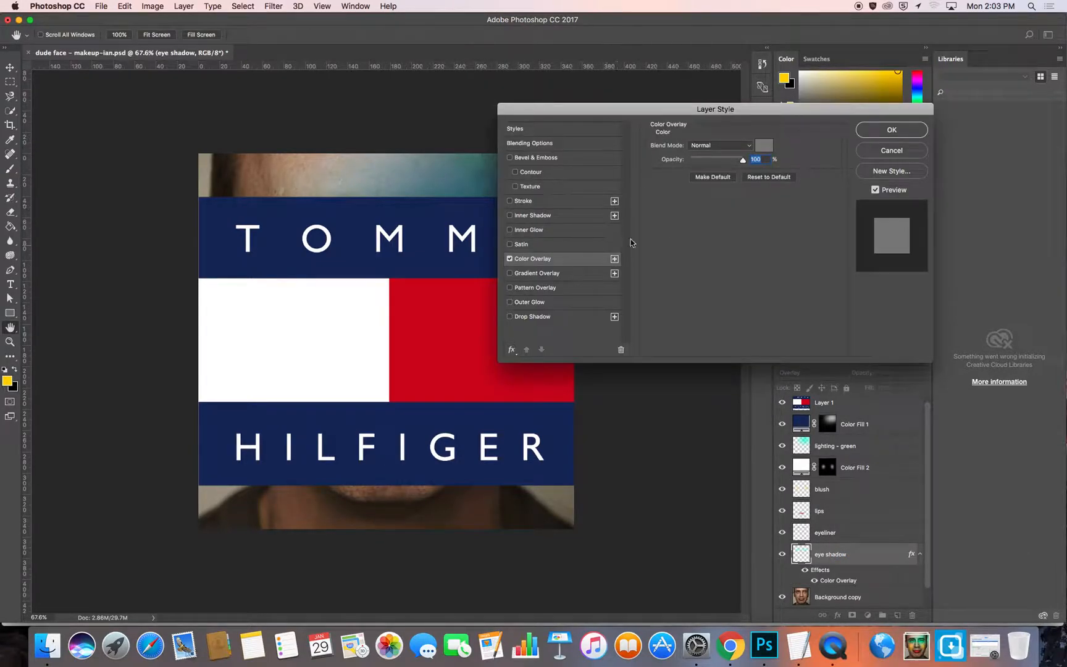
{"action": "left_click", "coordinate": [771, 148]}
{"action": "left_click", "coordinate": [362, 262]}
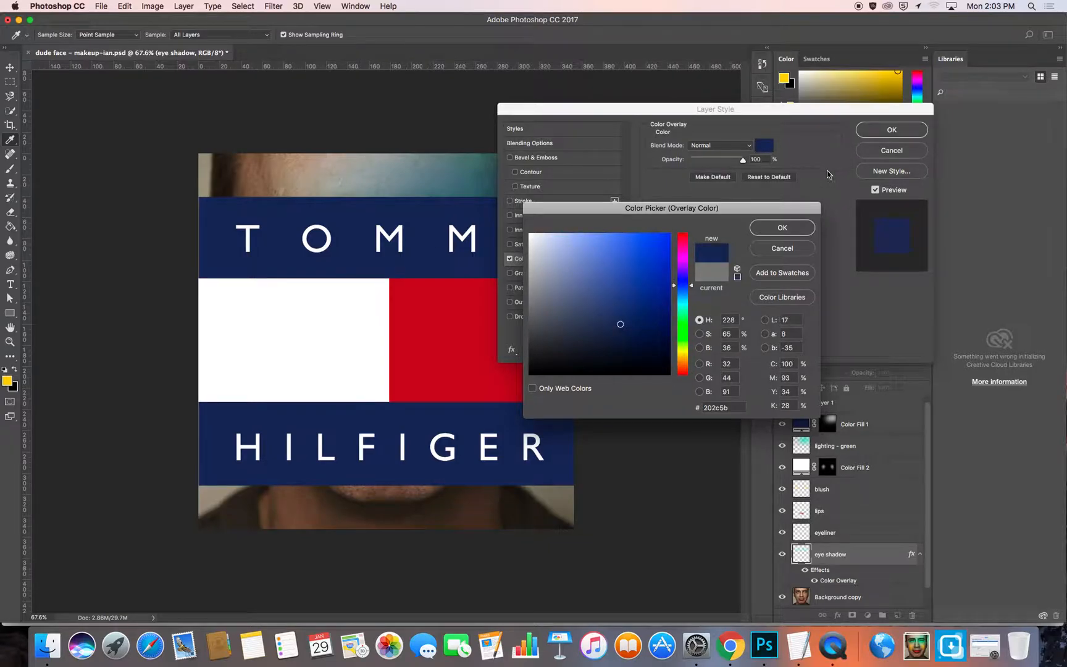
{"action": "left_click", "coordinate": [771, 228]}
{"action": "left_click", "coordinate": [889, 130]}
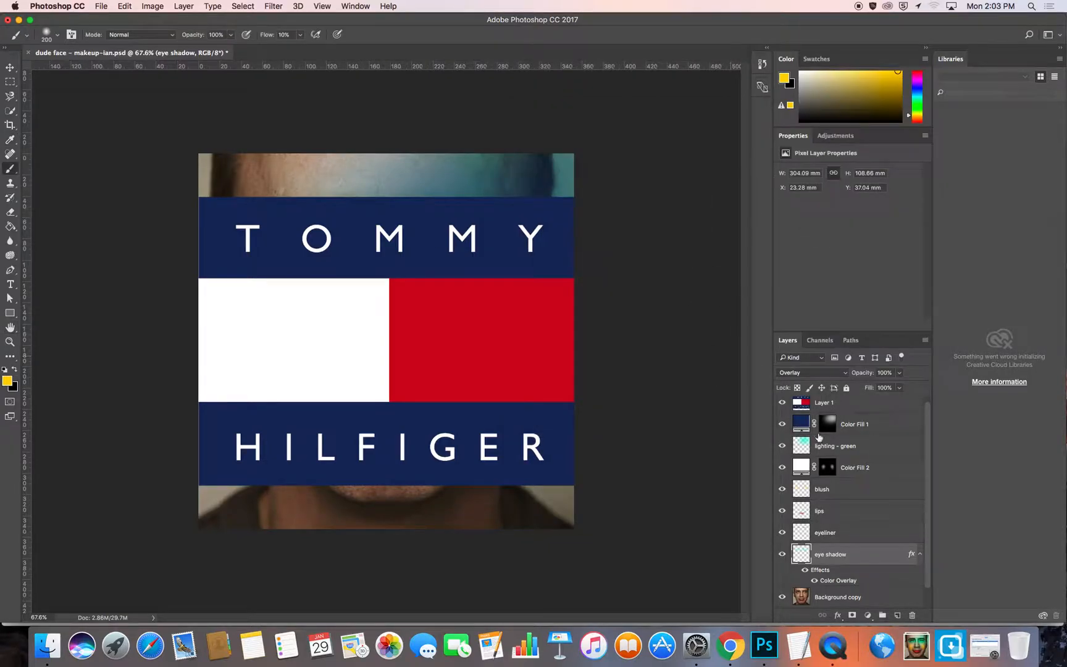
- Hide the Tommy Hilfiger logo layer and set the navy "Color Fill 1" layer's blend mode to Overlay
{"action": "left_click", "coordinate": [781, 402]}
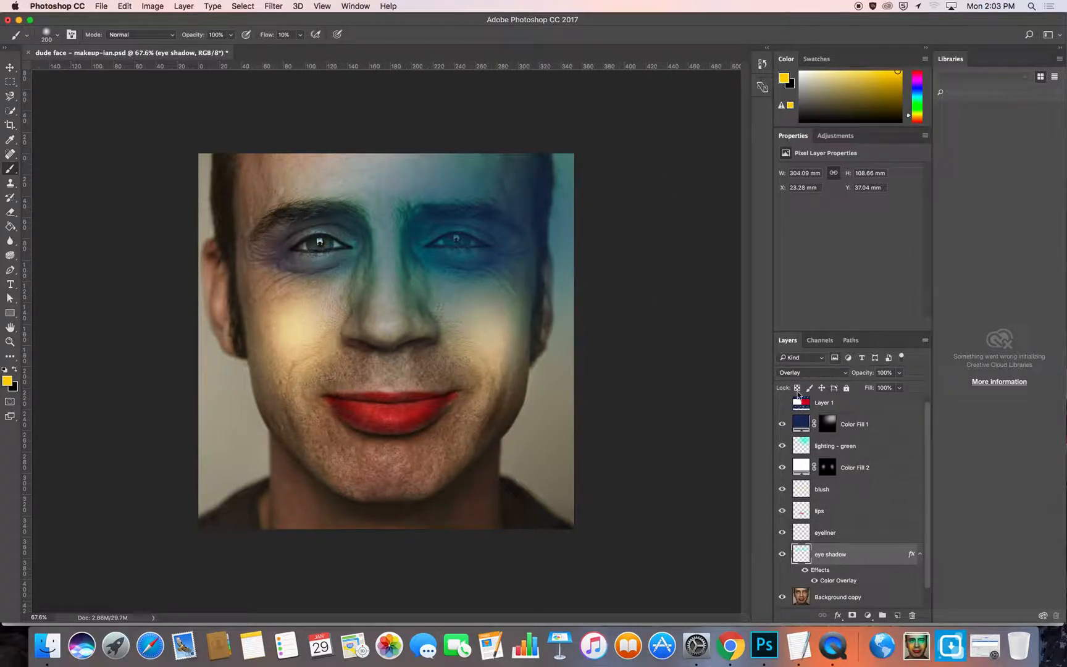
{"action": "left_click", "coordinate": [782, 424]}
{"action": "left_click", "coordinate": [781, 424]}
{"action": "left_click", "coordinate": [834, 446]}
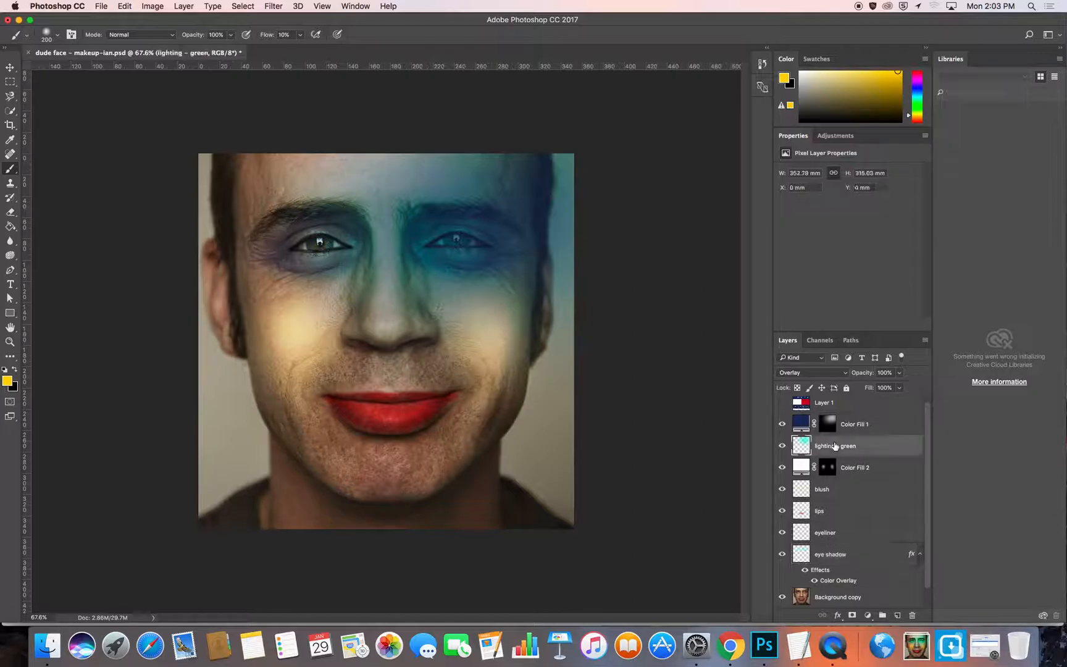
{"action": "left_click", "coordinate": [850, 427]}
{"action": "left_click", "coordinate": [843, 372]}
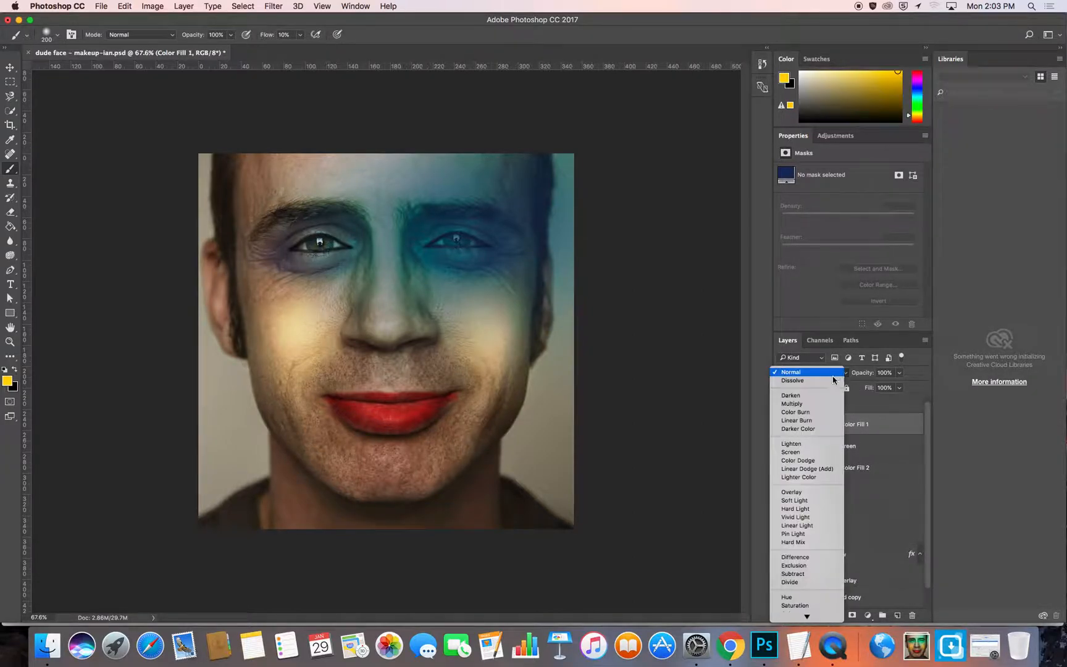
{"action": "left_click", "coordinate": [804, 491]}
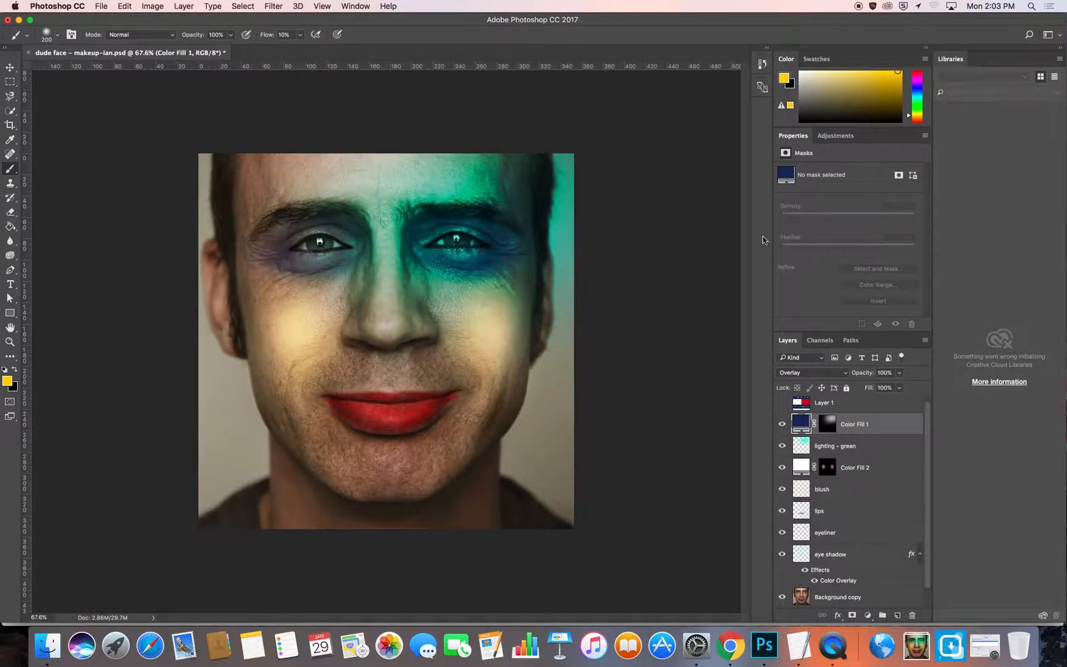
- Set the blend mode of the "eye shadow" layer's Color Overlay effect to Overlay
{"action": "left_click", "coordinate": [856, 469]}
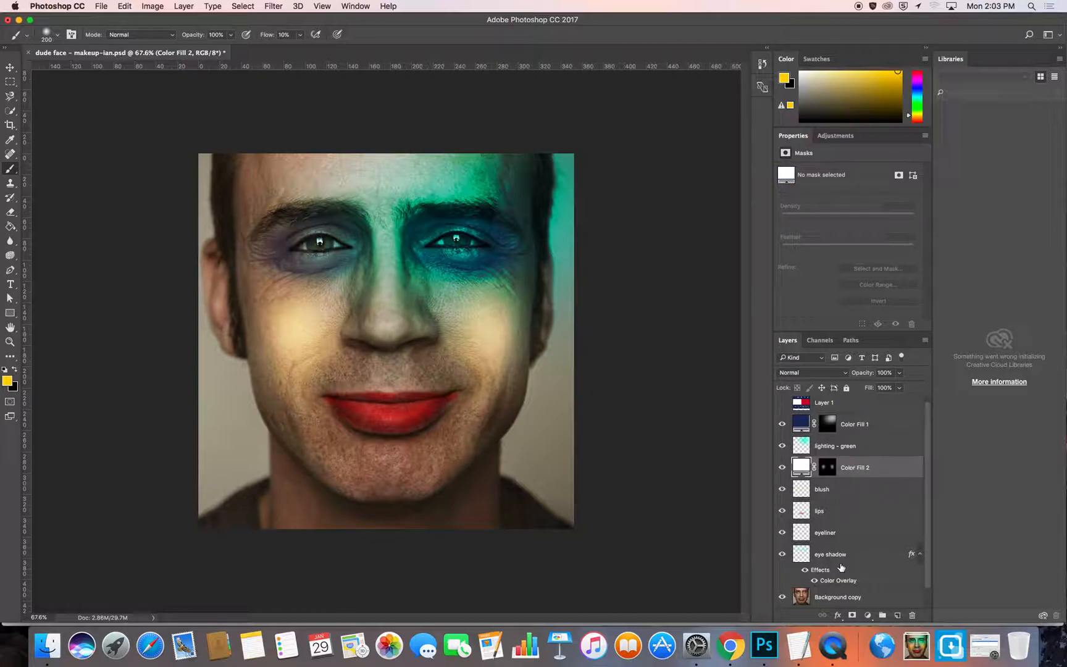
{"action": "left_click", "coordinate": [835, 582]}
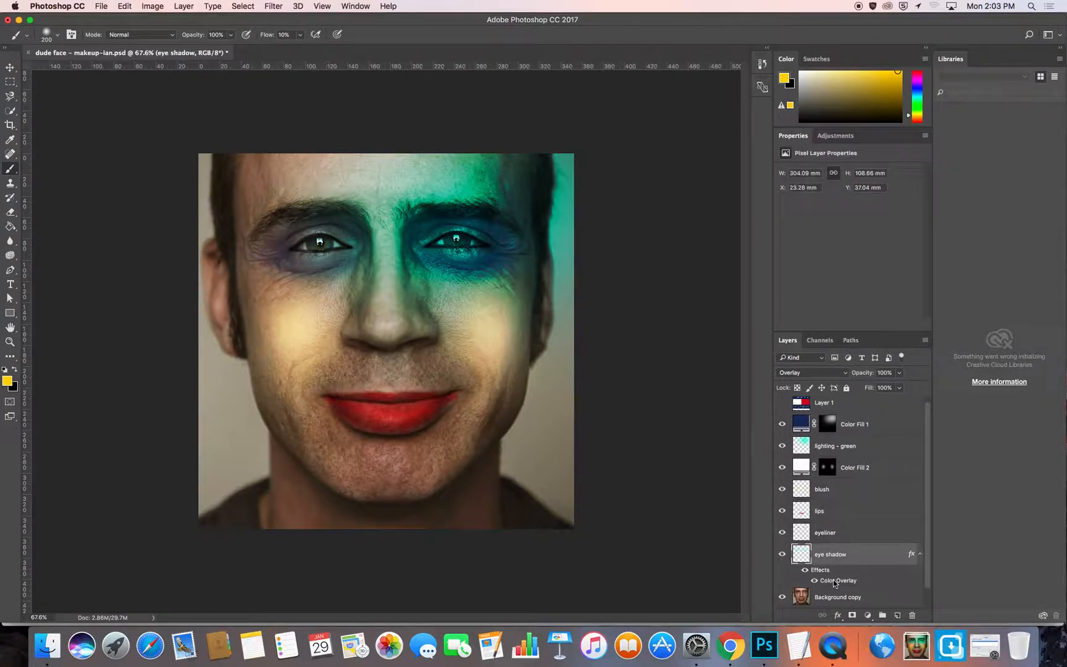
{"action": "double_click", "coordinate": [833, 578]}
{"action": "left_click", "coordinate": [734, 150]}
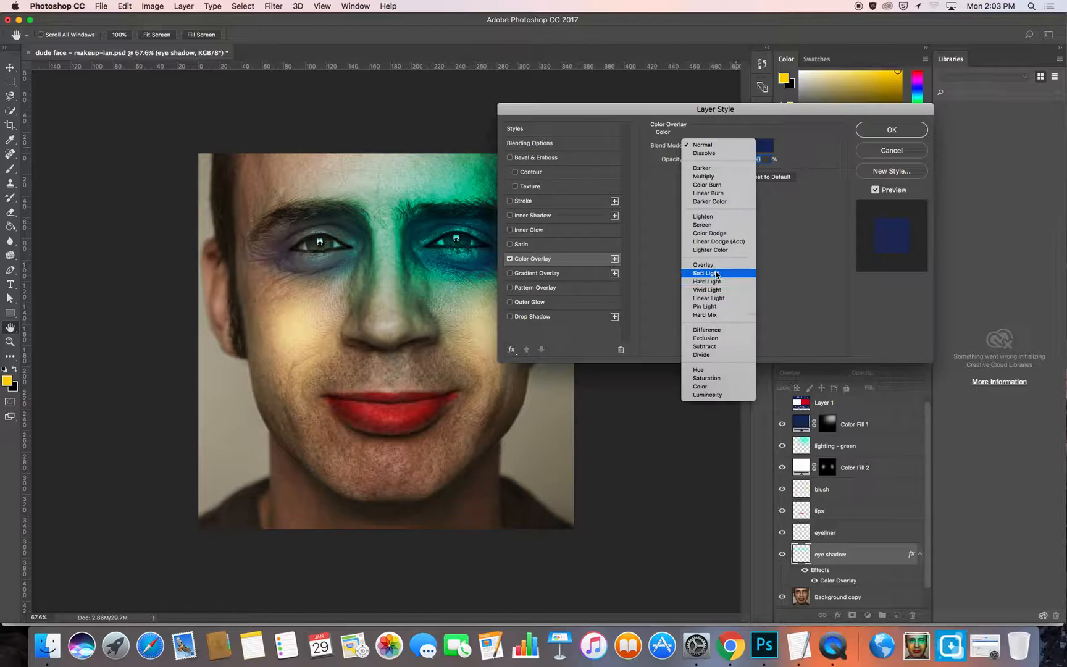
{"action": "left_click", "coordinate": [710, 280]}
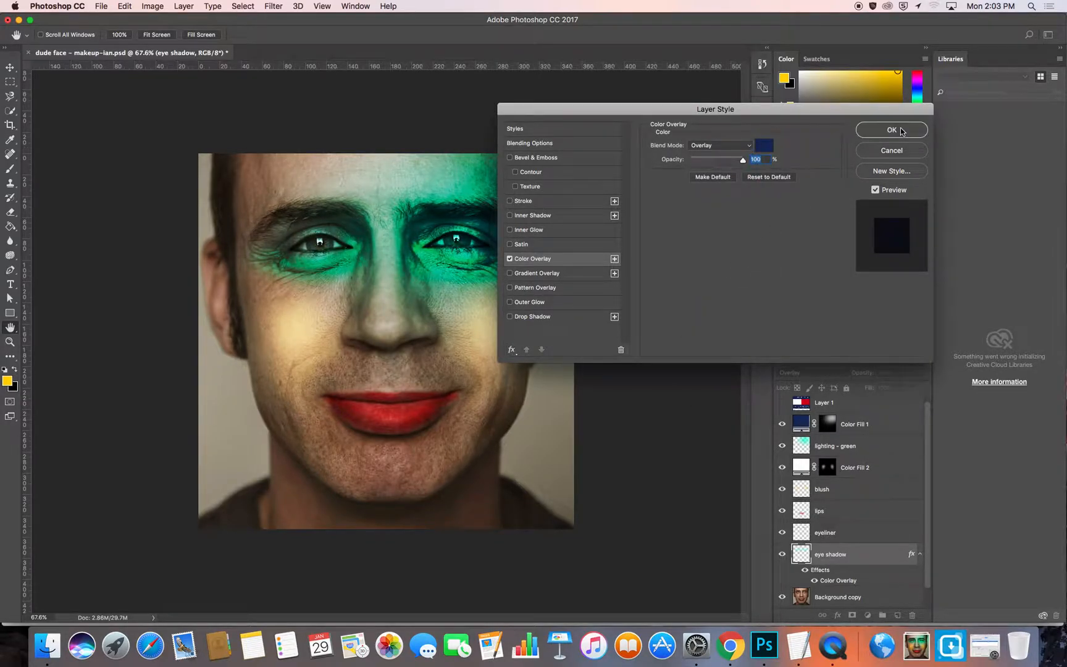
{"action": "left_click", "coordinate": [891, 129]}
- Set the white "Color Fill 2" layer's blend mode to Overlay and save the document
{"action": "left_click", "coordinate": [831, 491]}
{"action": "left_click", "coordinate": [782, 489]}
{"action": "left_click", "coordinate": [782, 490]}
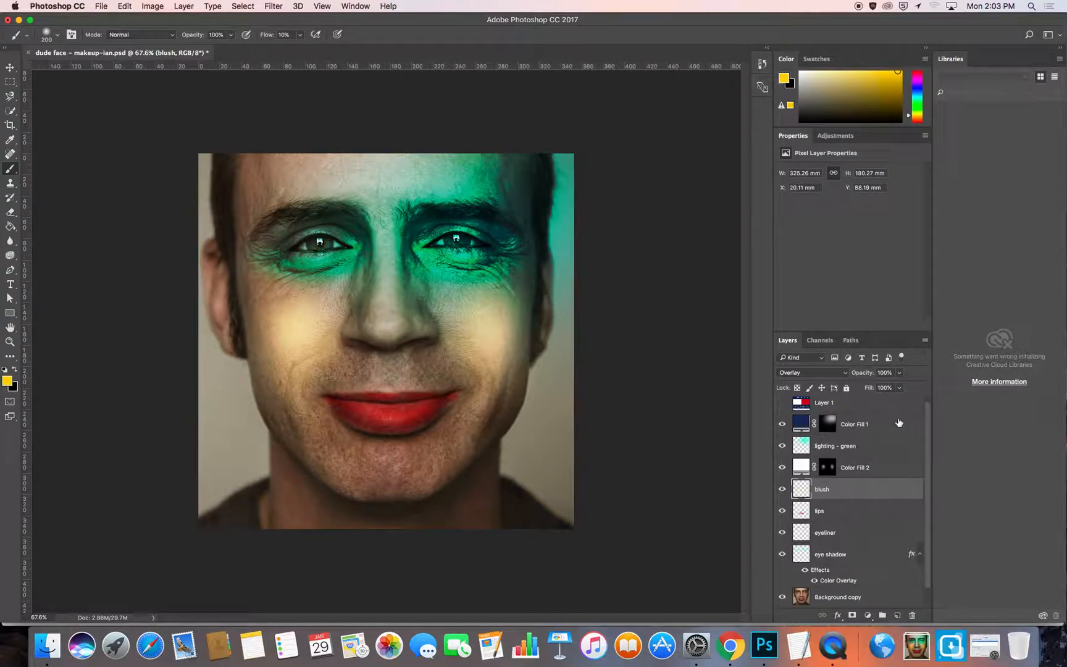
{"action": "left_click", "coordinate": [836, 469]}
{"action": "left_click", "coordinate": [828, 374]}
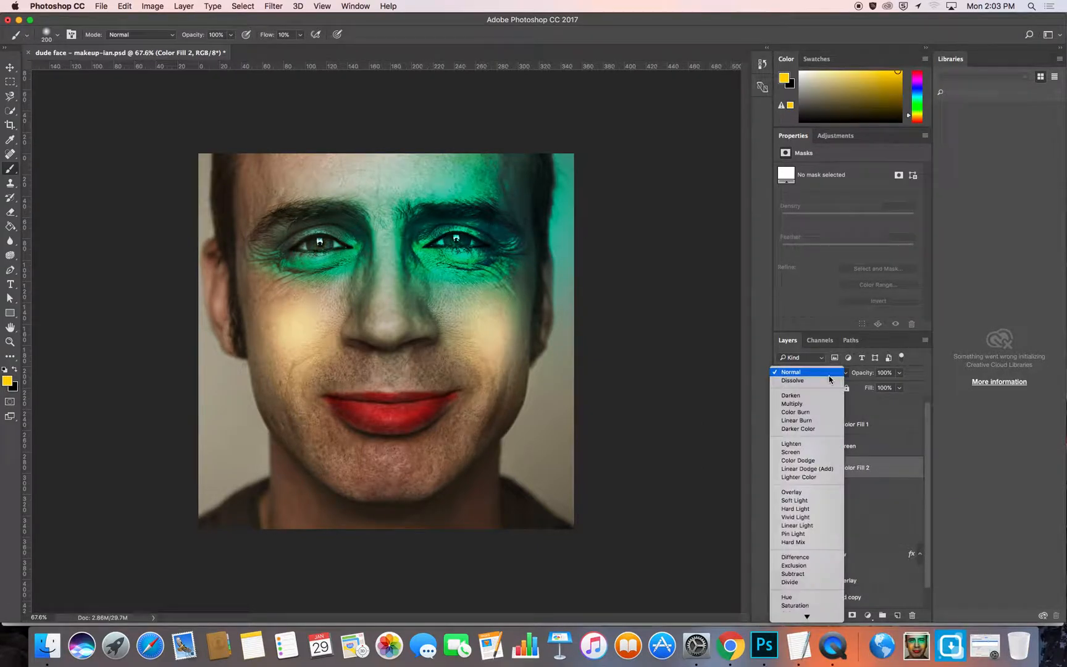
{"action": "left_click", "coordinate": [796, 492]}
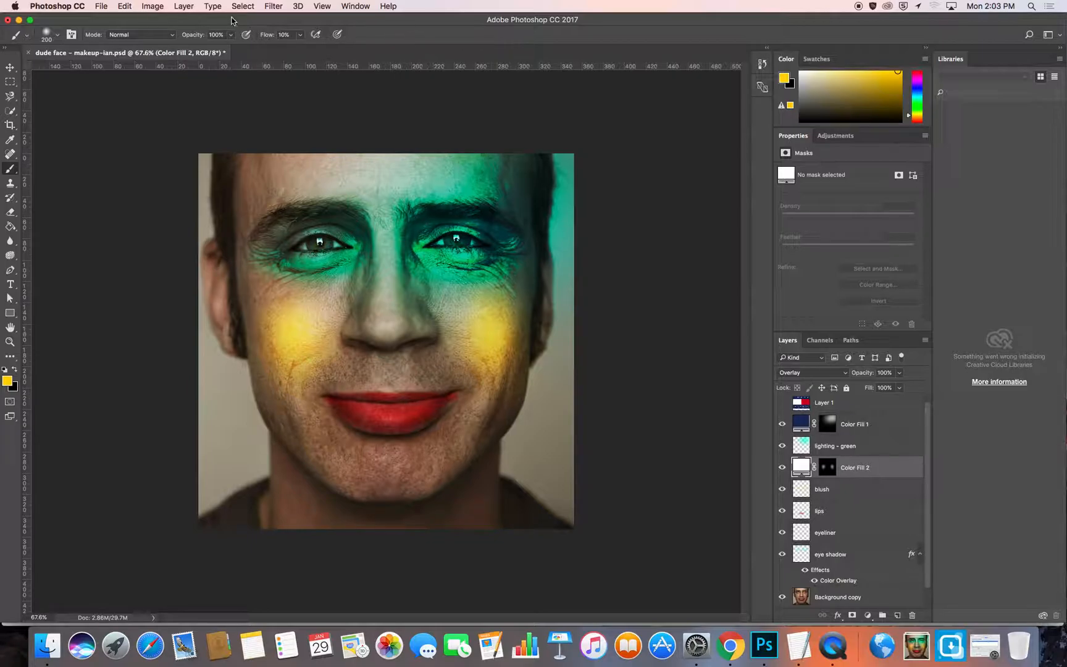
{"action": "key", "text": "super+s"}
- Switch to Chrome and start a new assignment submission folder named "Makeup brushes" in the Photoshop category
{"action": "left_click", "coordinate": [726, 656]}
{"action": "left_click", "coordinate": [97, 26]}
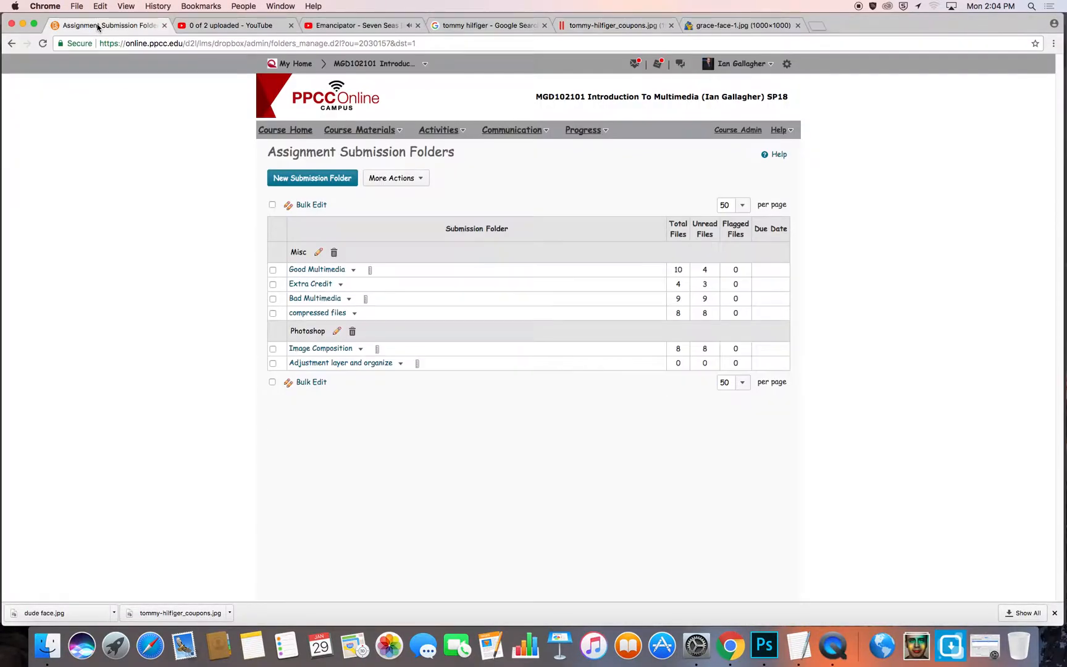
{"action": "left_click", "coordinate": [321, 185]}
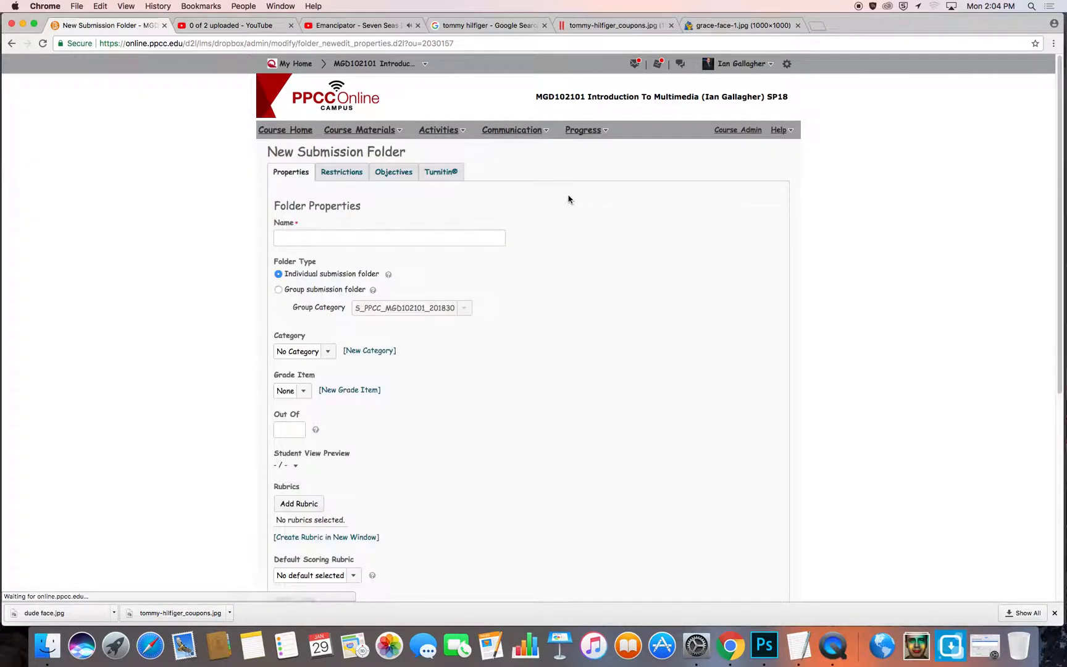
{"action": "left_click", "coordinate": [375, 233]}
{"action": "type", "text": "Makeup"}
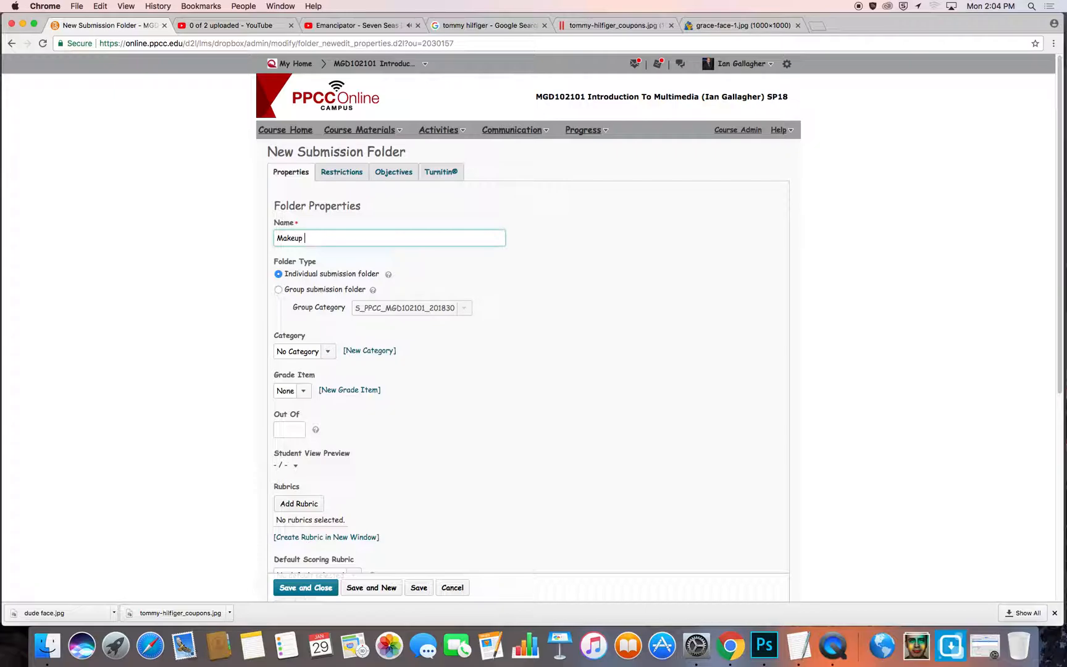
{"action": "type", "text": " brushes"}
{"action": "left_click", "coordinate": [327, 351]}
{"action": "left_click", "coordinate": [312, 371]}
- Create a new grade item named "makeup-brushes" with 5 maximum points for the submission folder
{"action": "left_click", "coordinate": [350, 389]}
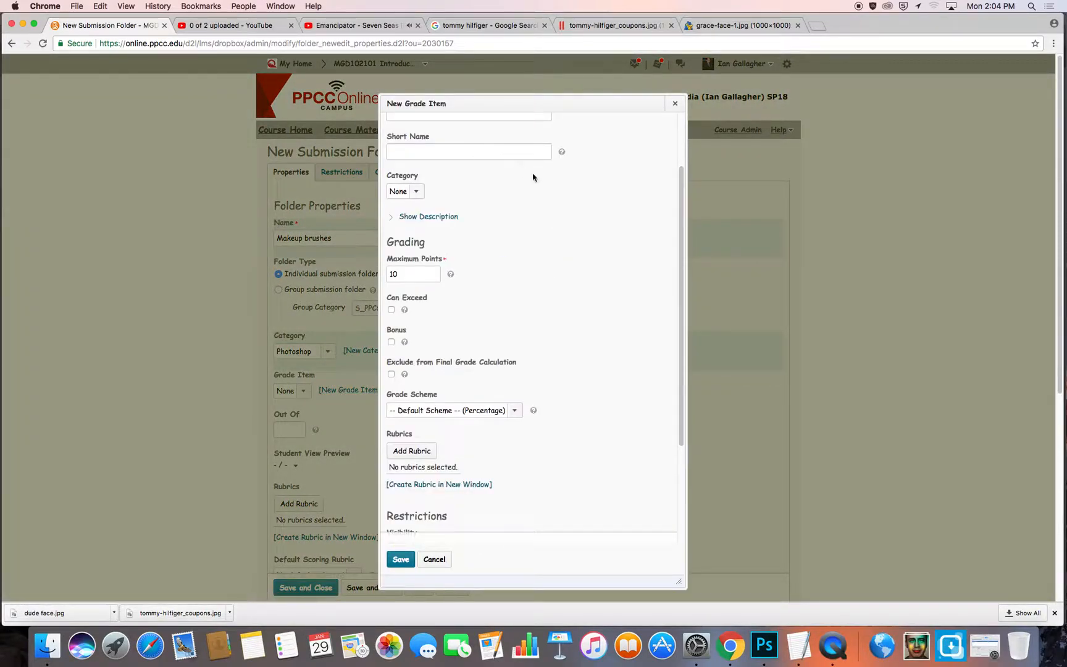
{"action": "scroll", "coordinate": [682, 191], "scroll_direction": "up", "scroll_amount": 3}
{"action": "left_click", "coordinate": [450, 191]}
{"action": "type", "text": "makeup-brushes"}
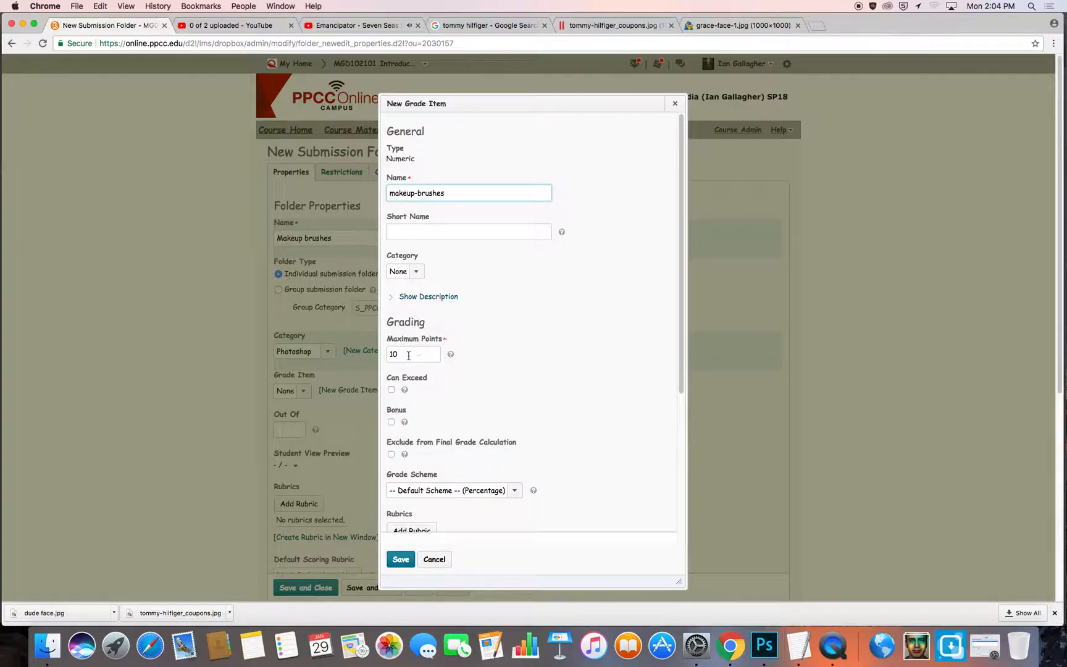
{"action": "double_click", "coordinate": [408, 355]}
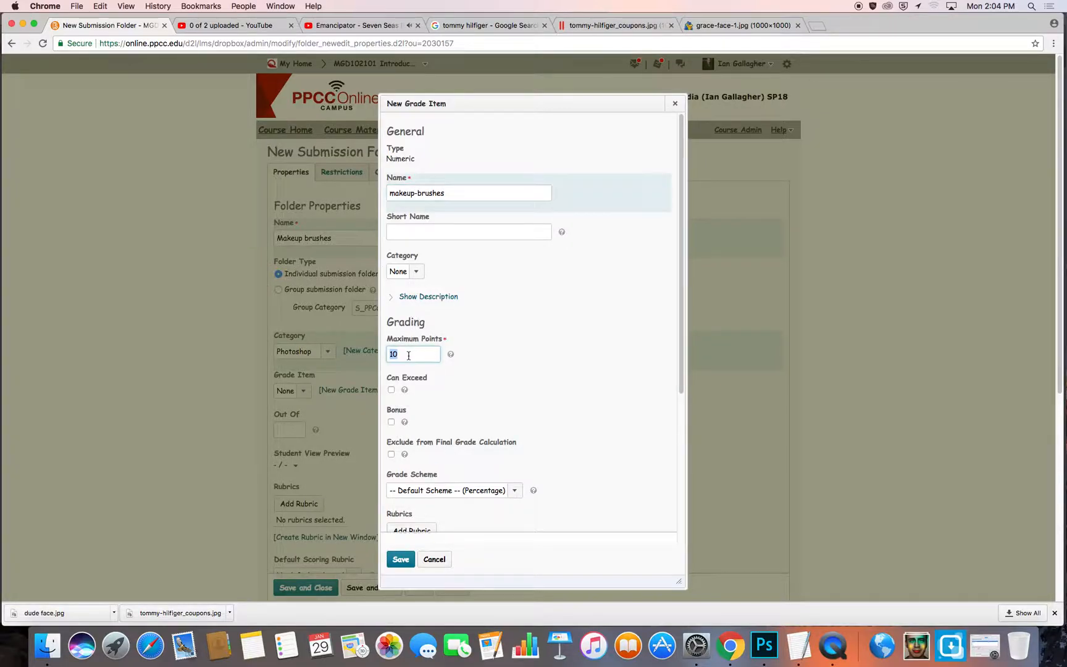
{"action": "type", "text": "5"}
{"action": "left_click", "coordinate": [401, 559]}
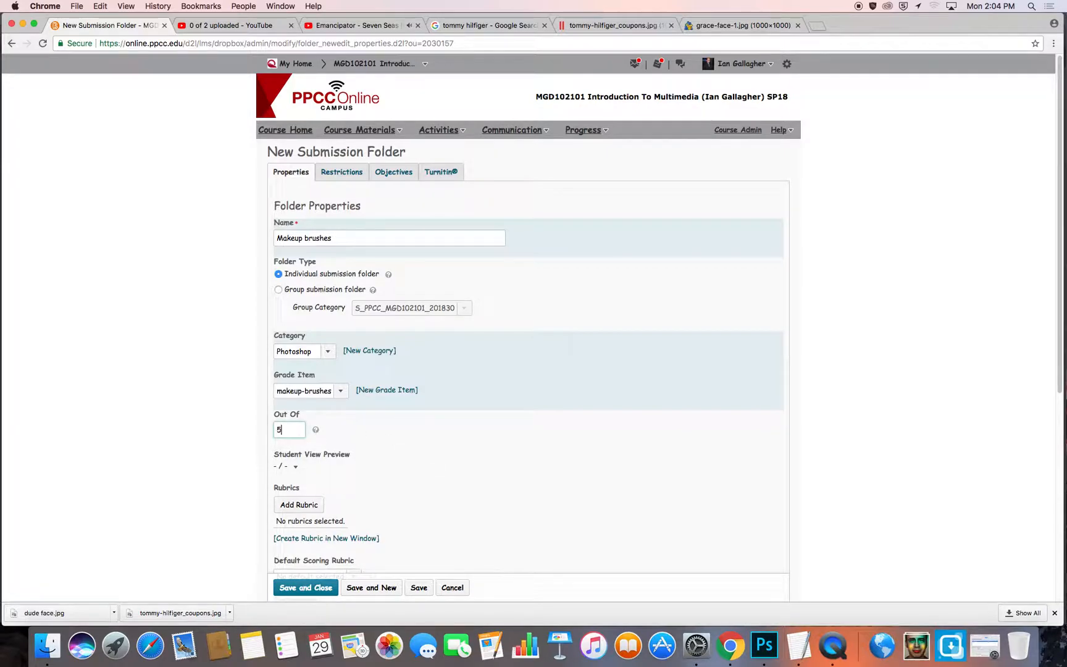
- Save the submission folder with a score out of 5 and make "Makeup brushes" visible to users
{"action": "left_click", "coordinate": [316, 588]}
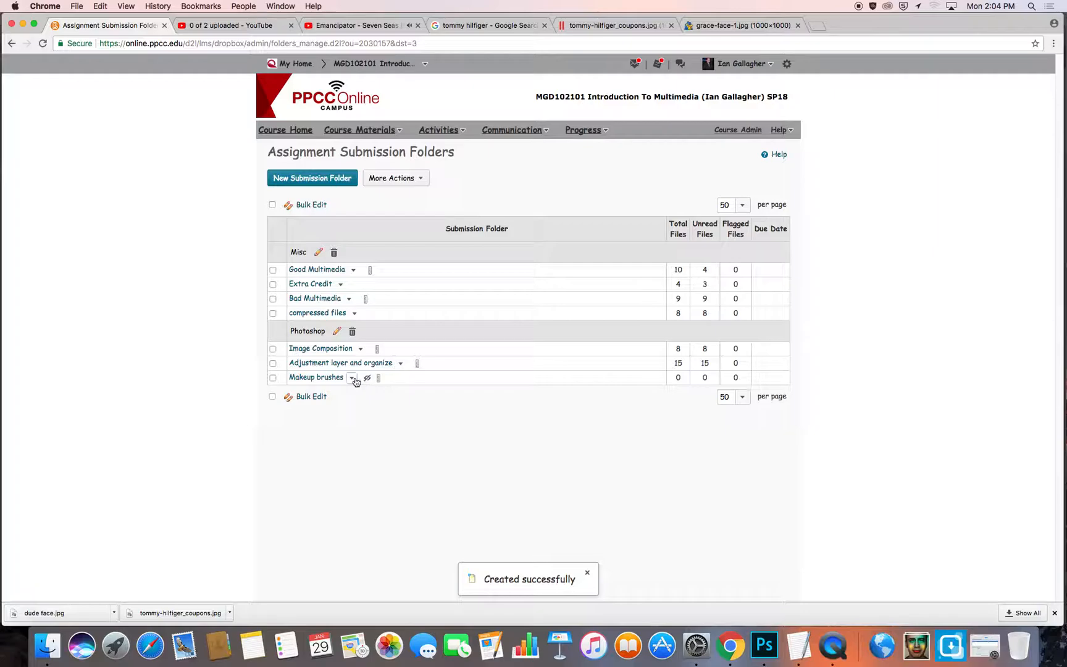
{"action": "left_click", "coordinate": [351, 377]}
{"action": "left_click", "coordinate": [397, 414]}
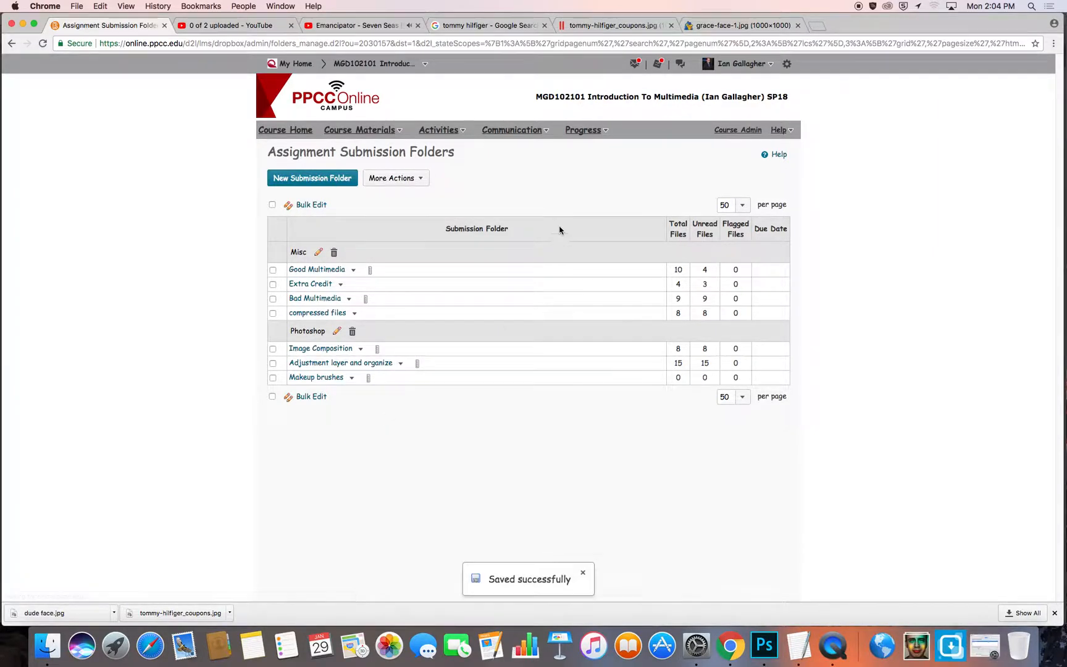
- Switch to Photoshop and save a PNG copy of the makeup document in Downloads with Smallest / Slow compression and no interlacing
{"action": "left_click", "coordinate": [764, 645]}
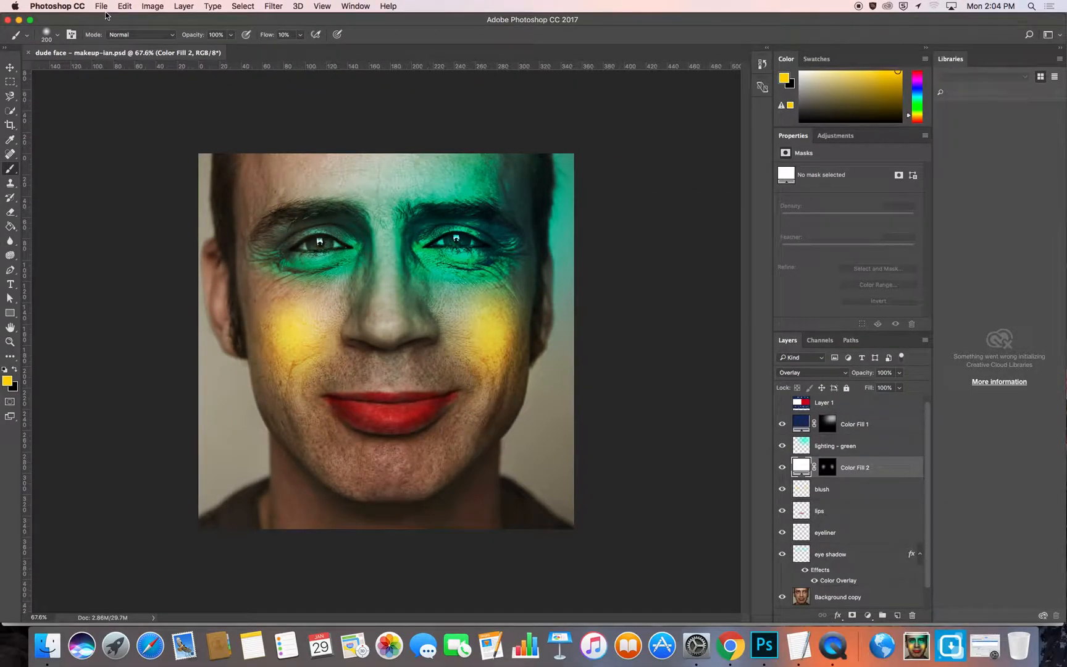
{"action": "left_click", "coordinate": [100, 7]}
{"action": "left_click", "coordinate": [146, 125]}
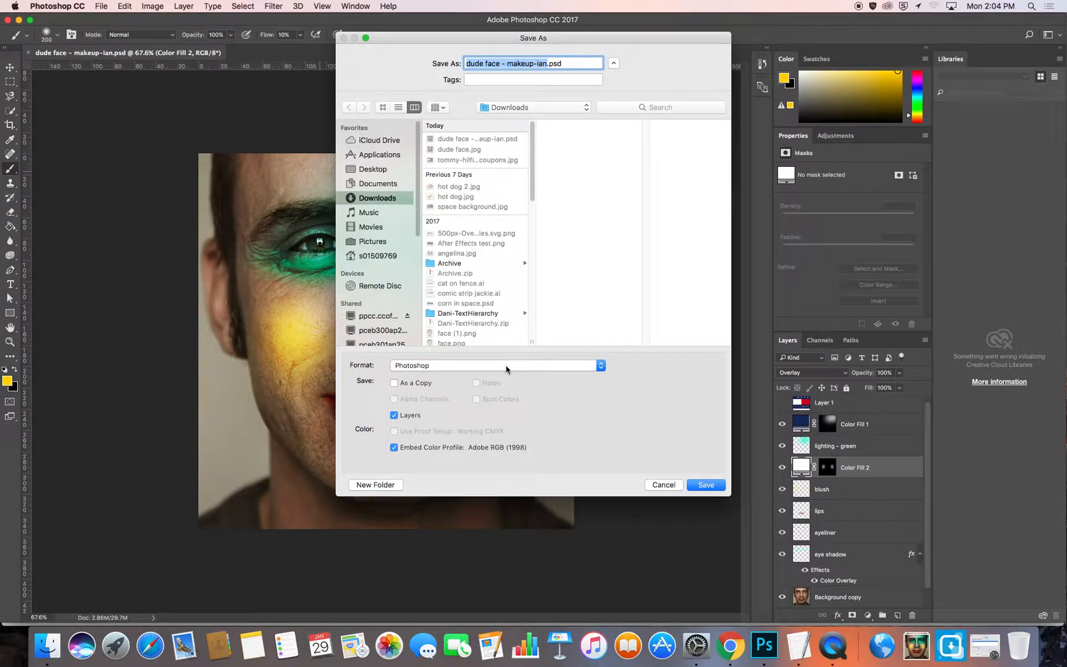
{"action": "left_click", "coordinate": [500, 365]}
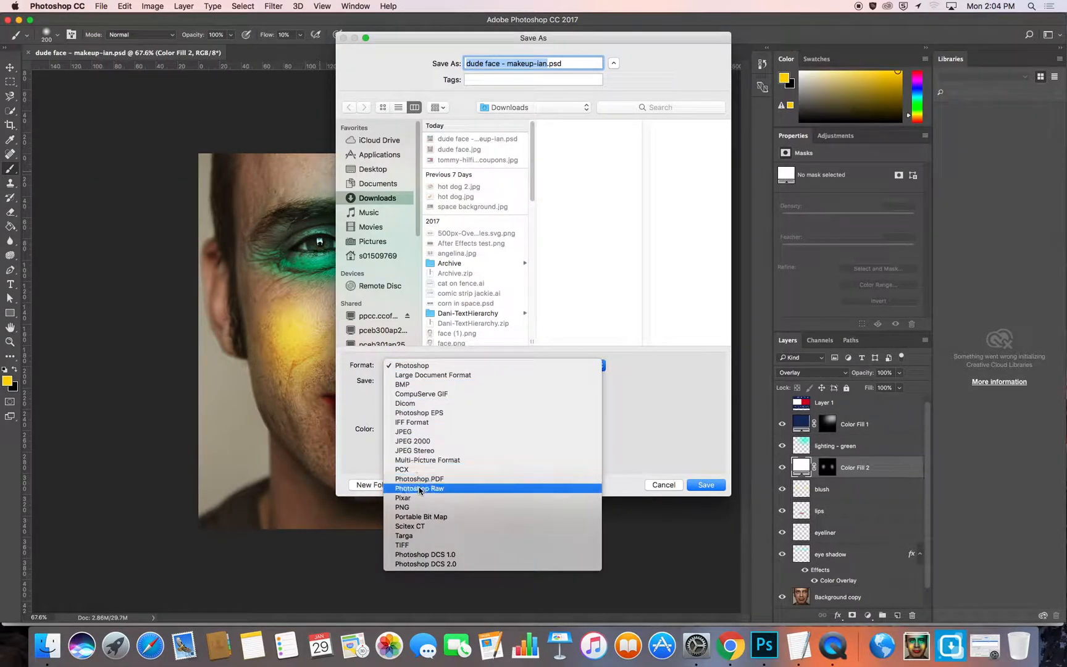
{"action": "left_click", "coordinate": [416, 511]}
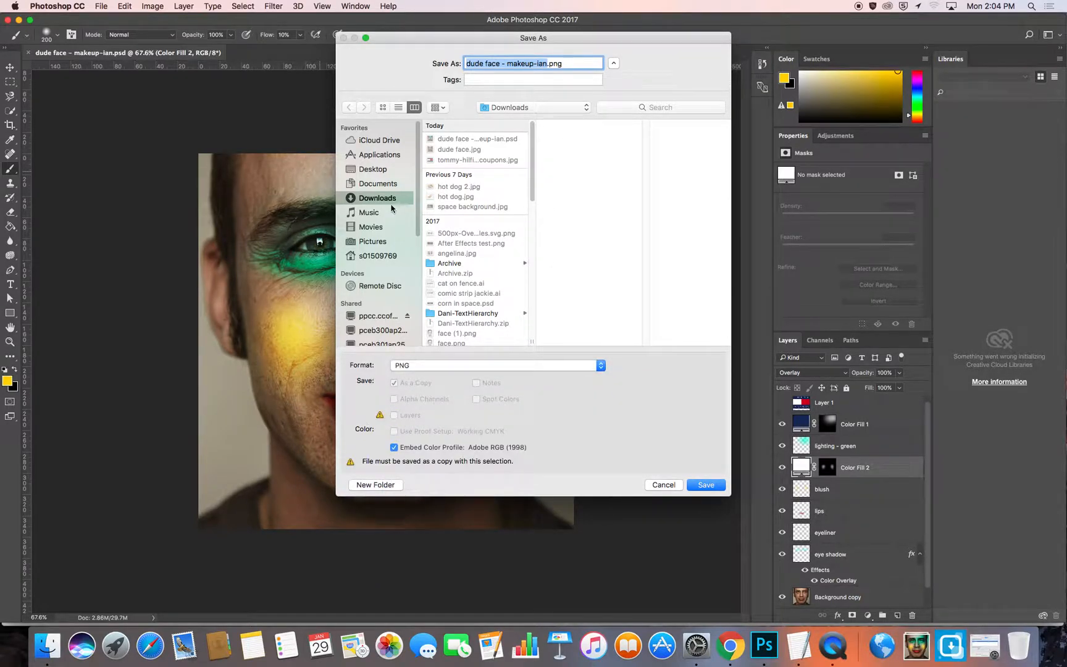
{"action": "left_click", "coordinate": [713, 487]}
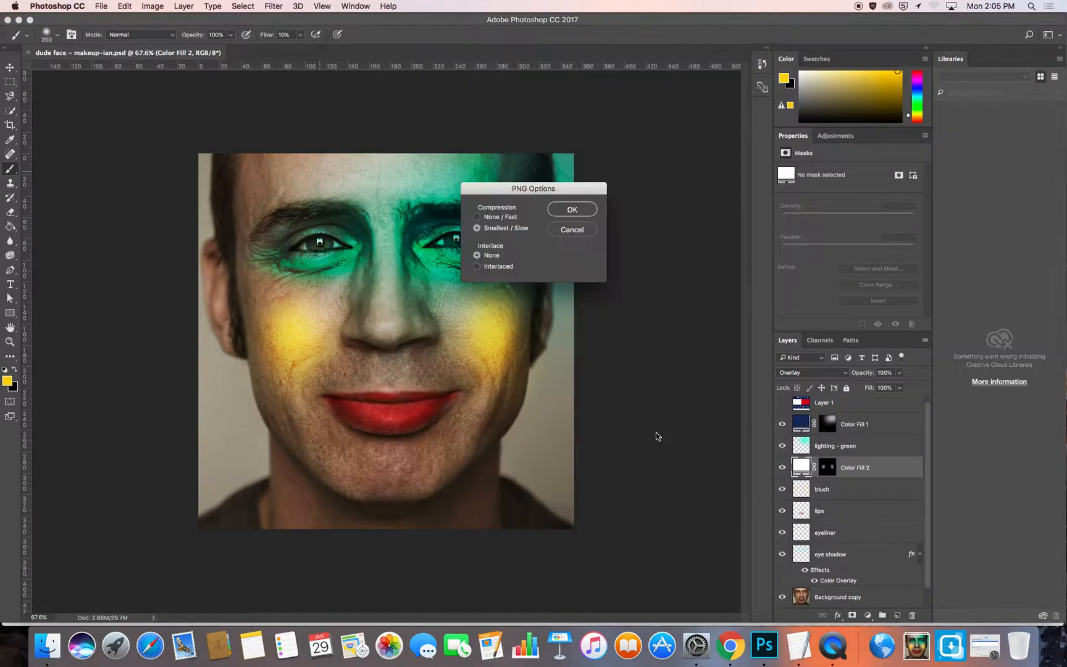
{"action": "left_click", "coordinate": [573, 210]}
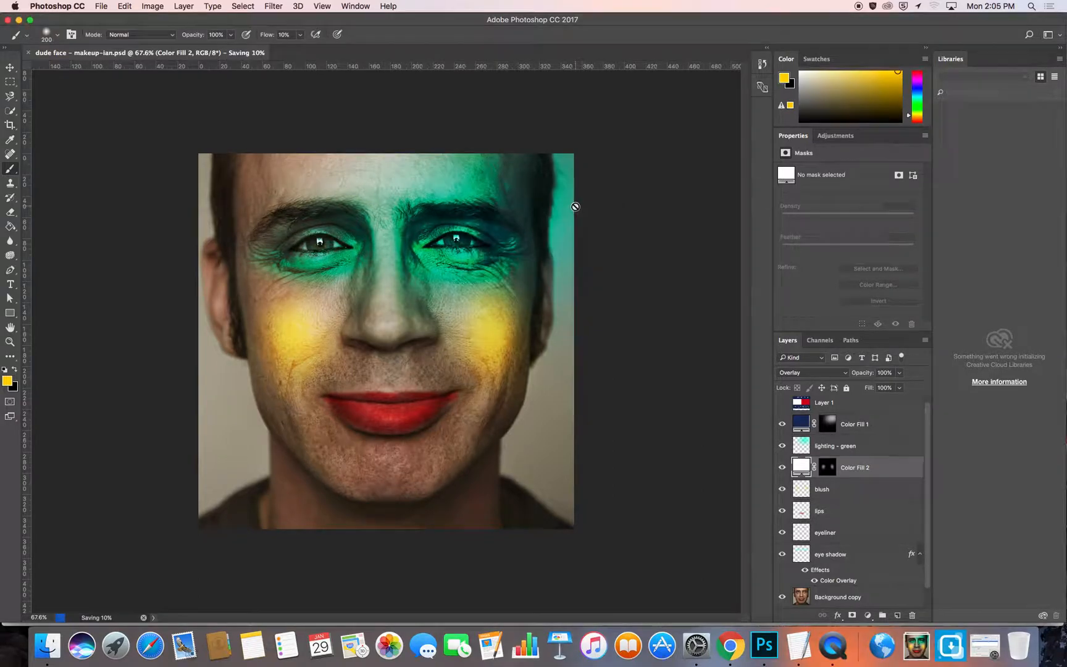
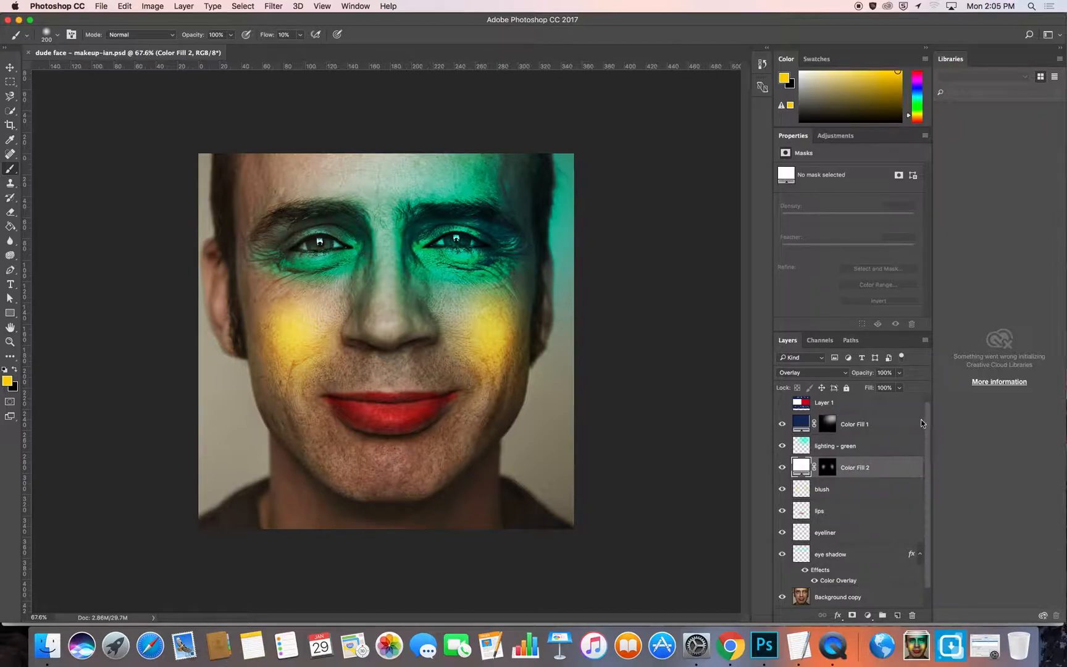
- Delete the Color Fill 1 and Color Fill 2 layers from the makeup document
{"action": "left_click", "coordinate": [782, 424]}
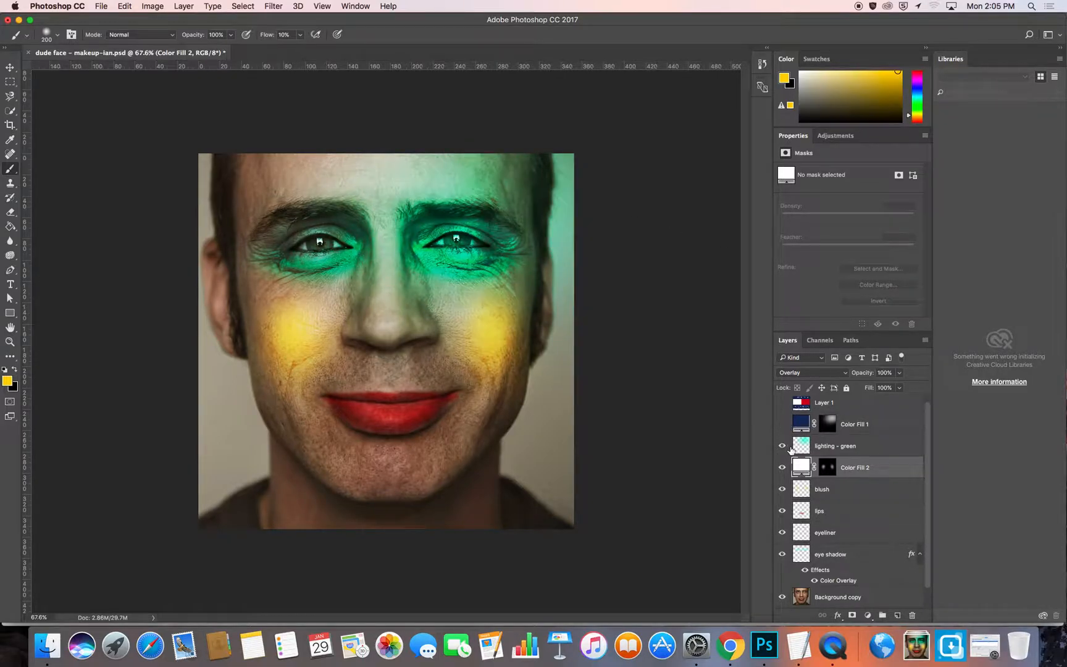
{"action": "left_click", "coordinate": [858, 427]}
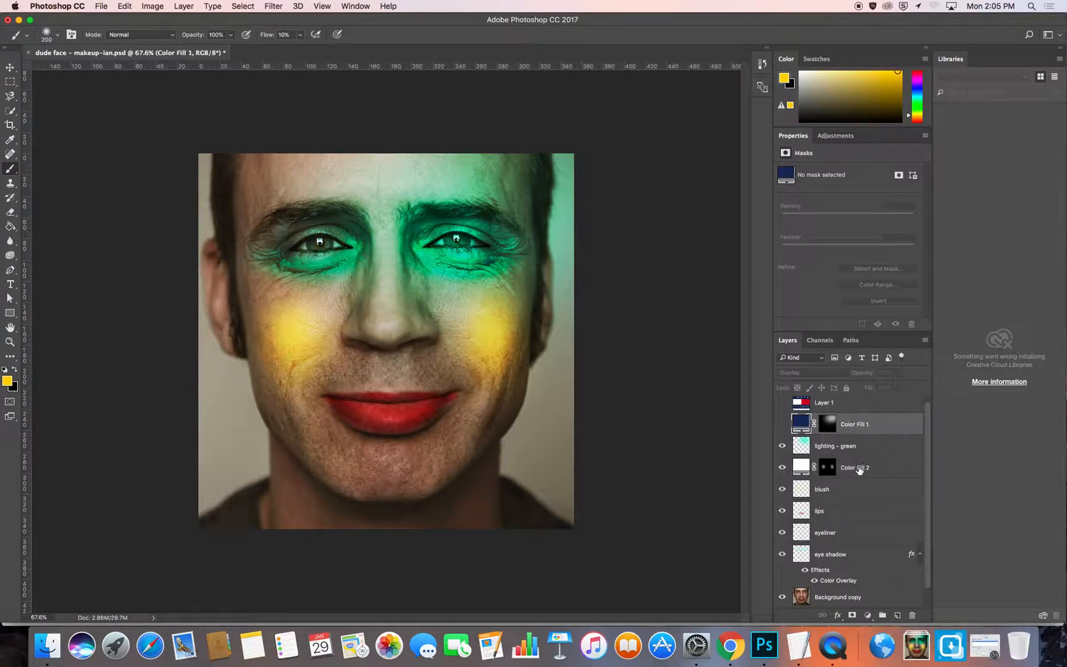
{"action": "left_click", "coordinate": [857, 471], "text": "super"}
{"action": "scroll", "coordinate": [924, 457], "scroll_direction": "down", "scroll_amount": 1}
{"action": "left_click_drag", "start_coordinate": [853, 451], "coordinate": [912, 615]}
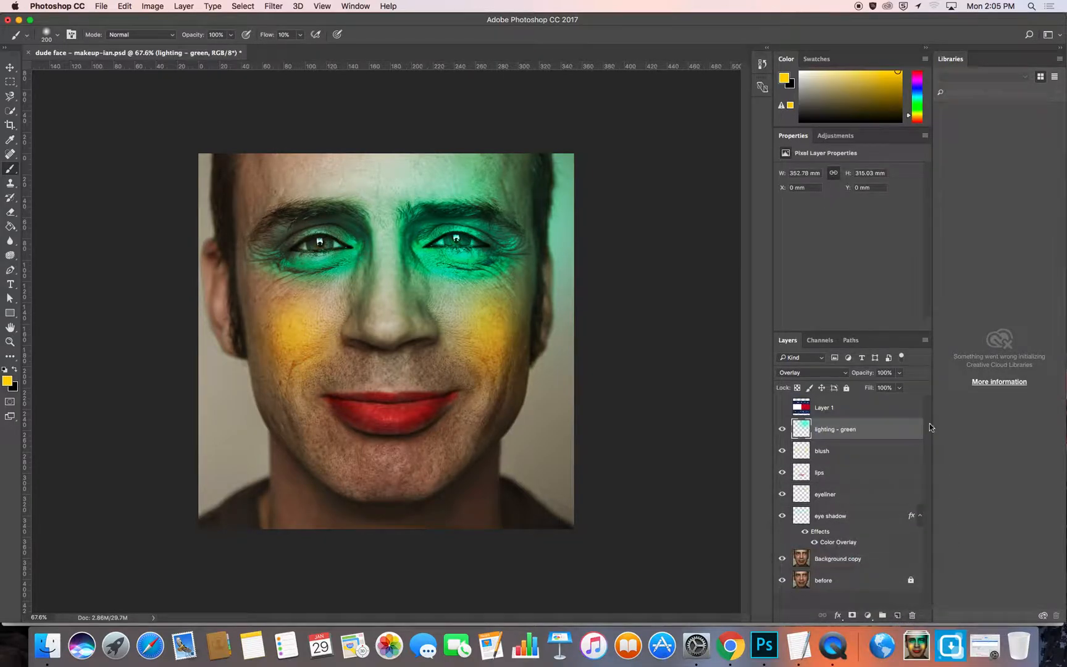
{"action": "left_click", "coordinate": [835, 517]}
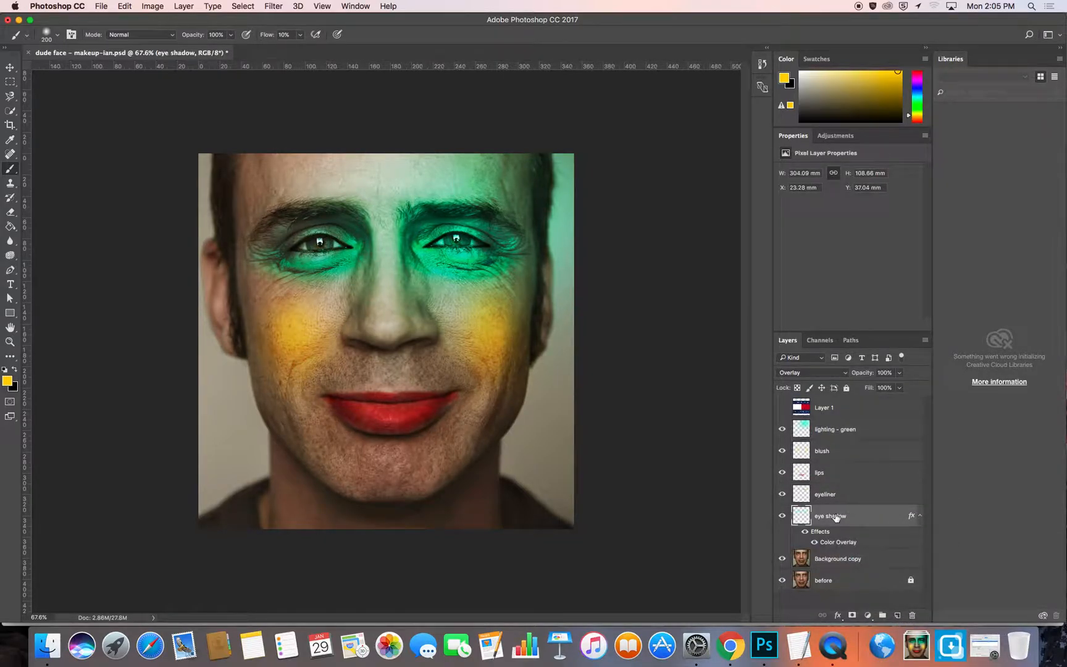
{"action": "key", "text": "super+z"}
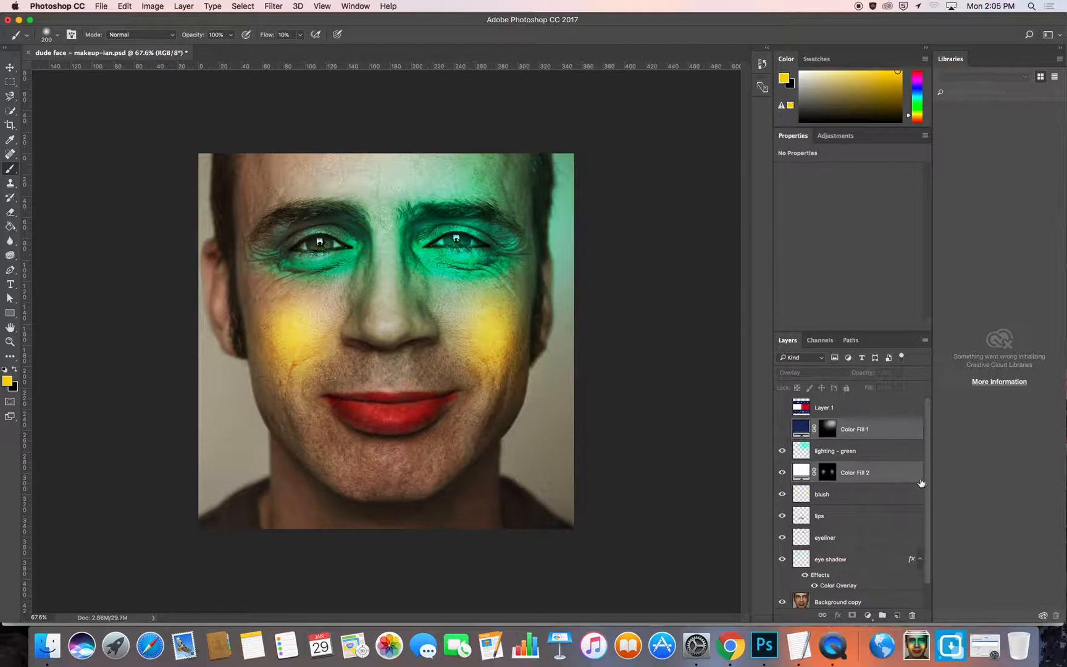
{"action": "key", "text": "super+z"}
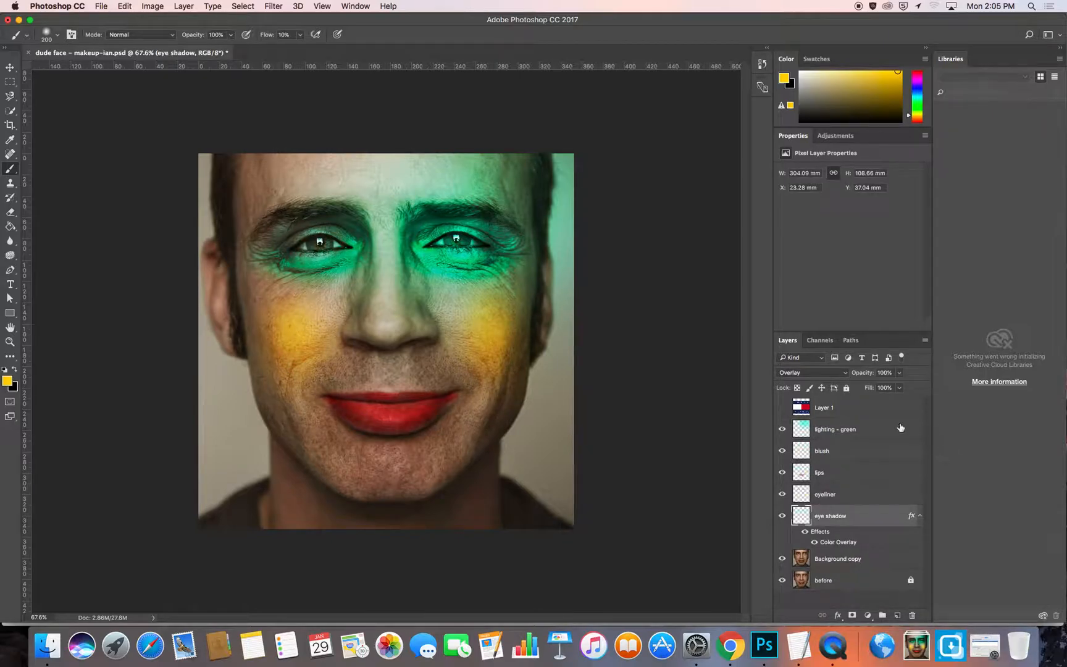
- Hide the lighting - green layer and turn off the eye shadow layer's effects
{"action": "left_click", "coordinate": [806, 532]}
{"action": "left_click", "coordinate": [806, 532]}
{"action": "left_click", "coordinate": [806, 532]}
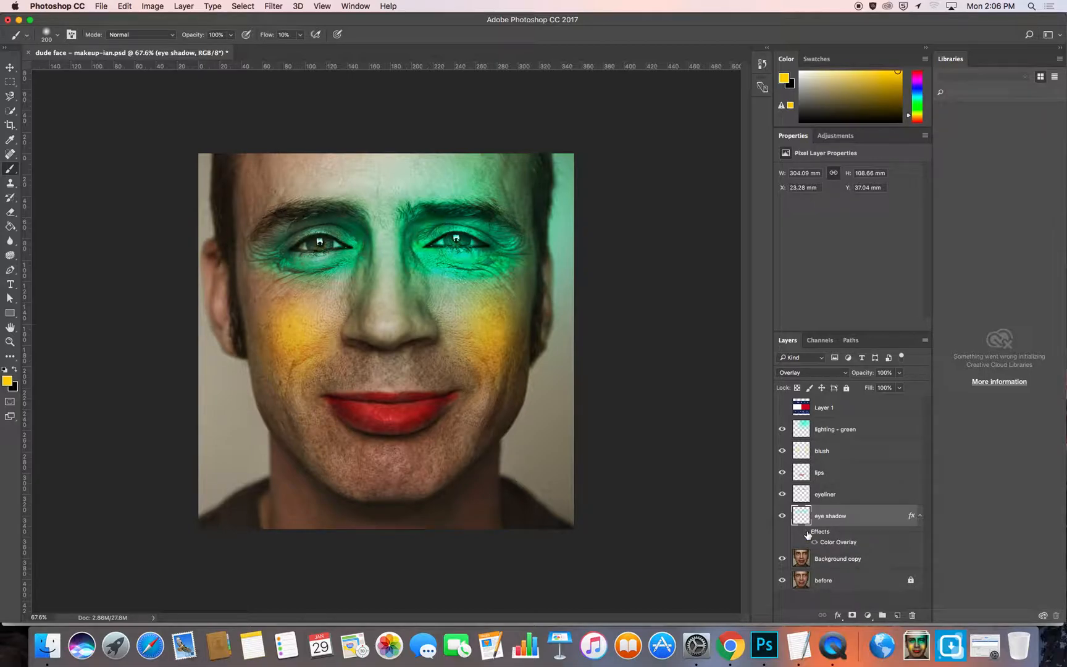
{"action": "left_click", "coordinate": [806, 532]}
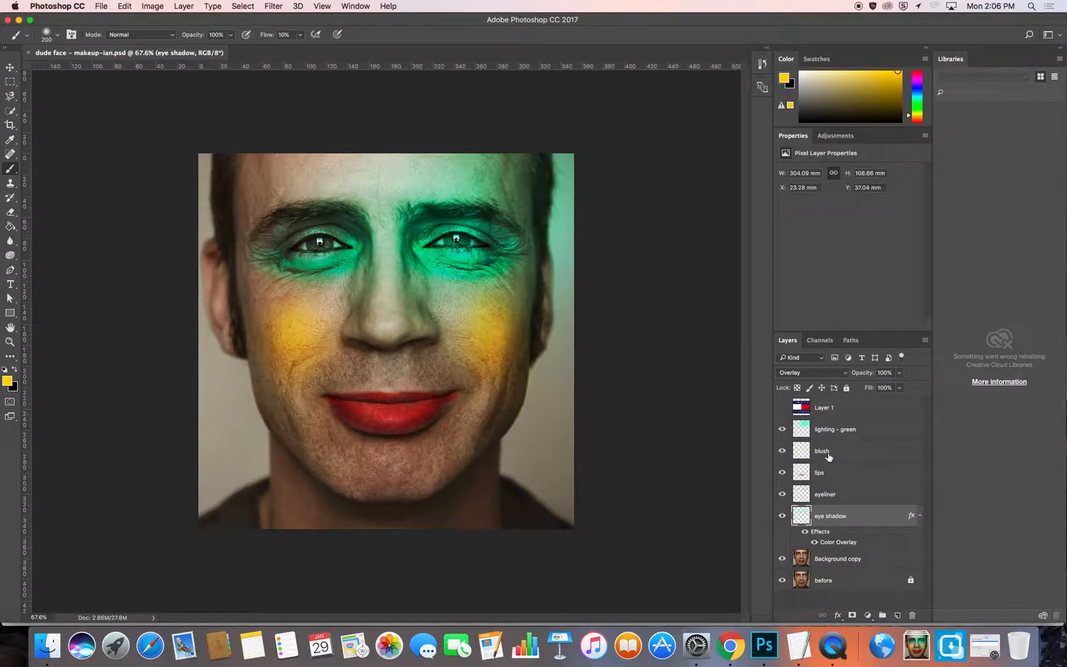
{"action": "left_click", "coordinate": [782, 430]}
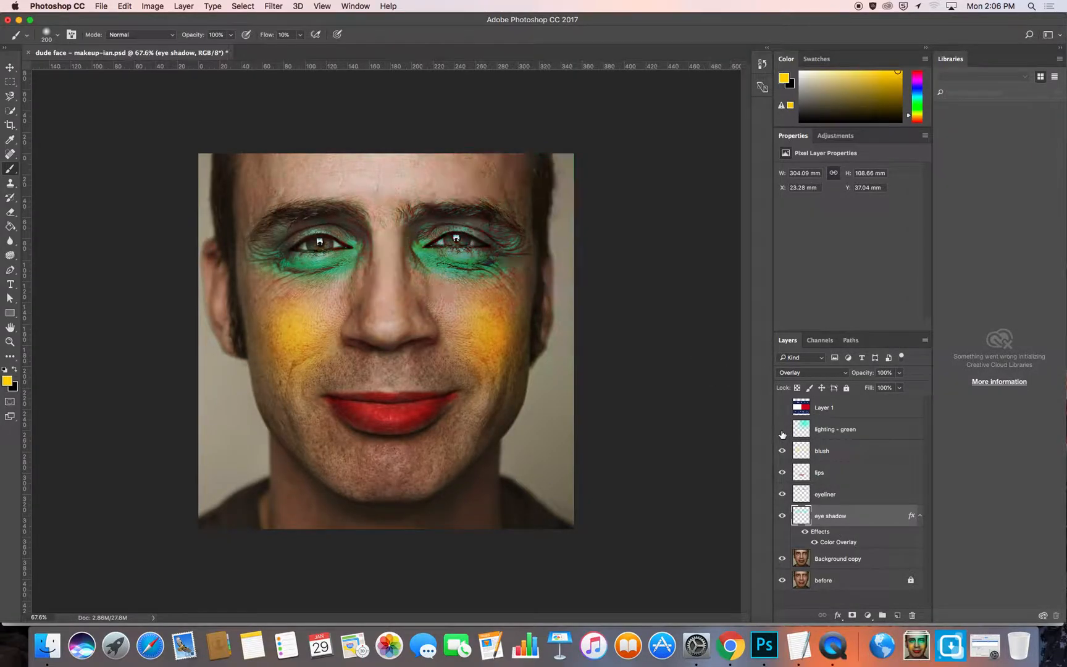
{"action": "left_click", "coordinate": [804, 532]}
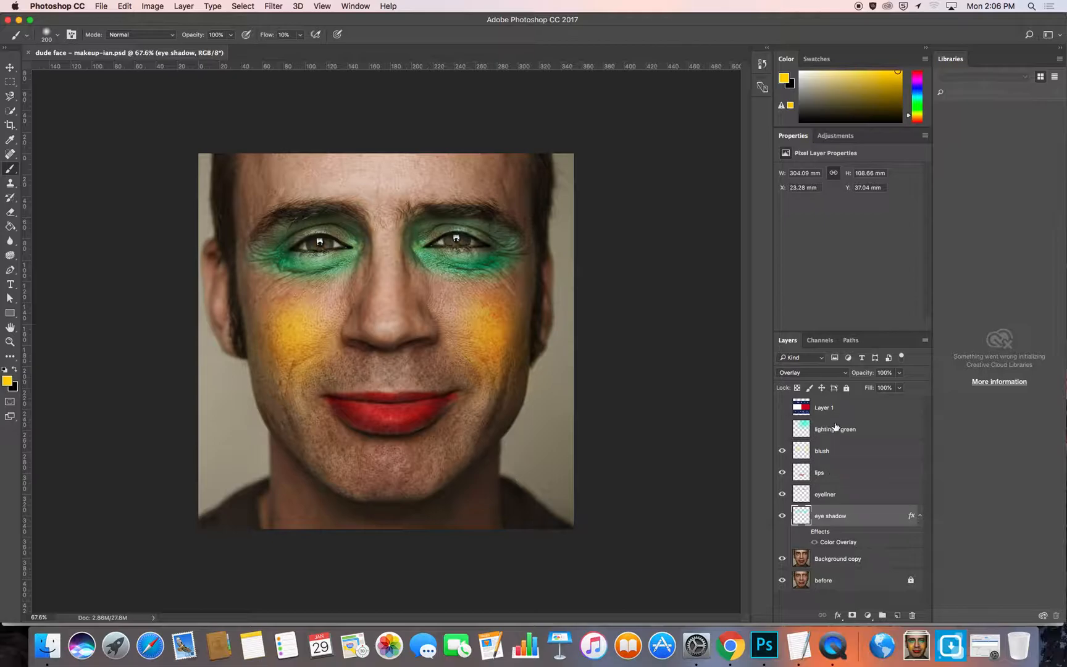
- Rename the Background copy layer as zombie
{"action": "left_click", "coordinate": [839, 567]}
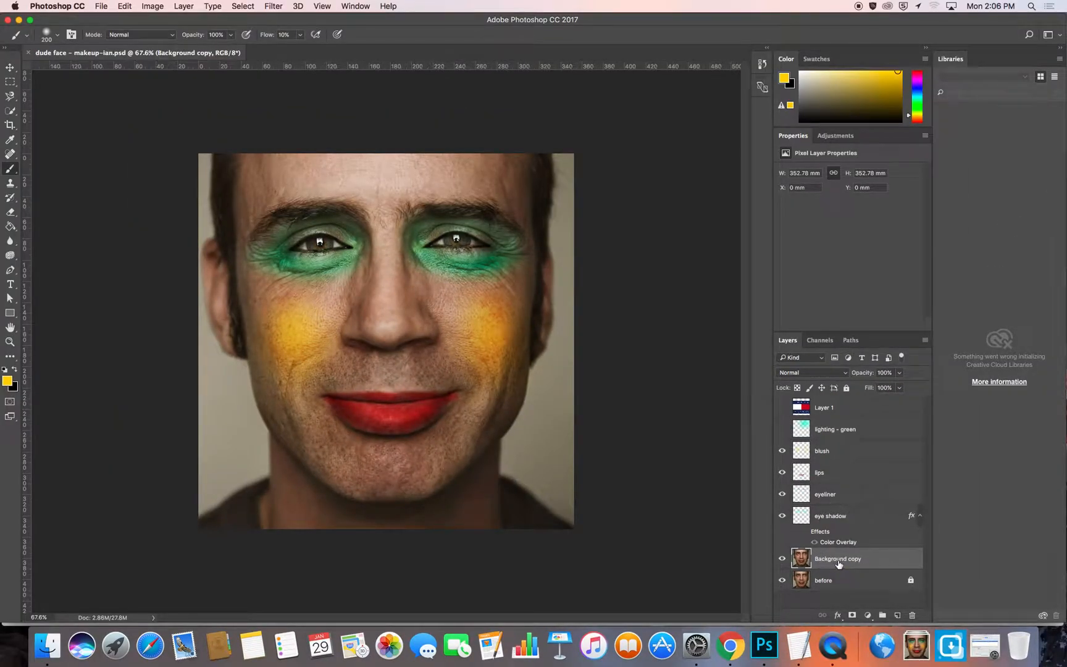
{"action": "double_click", "coordinate": [853, 559]}
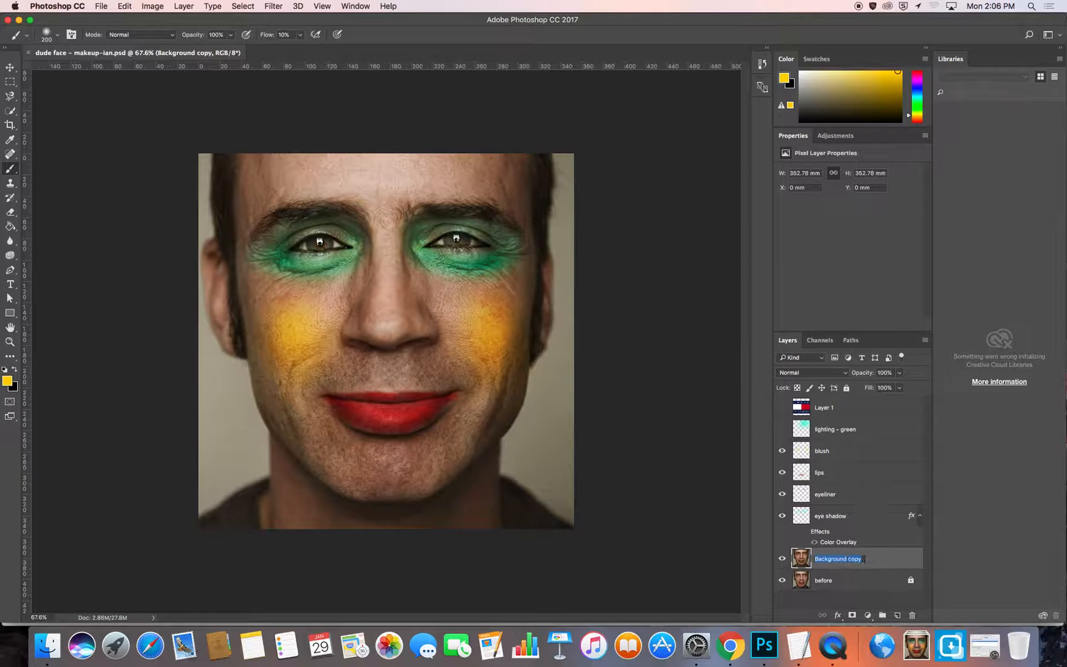
{"action": "type", "text": "zombie"}
{"action": "key", "text": "Return"}
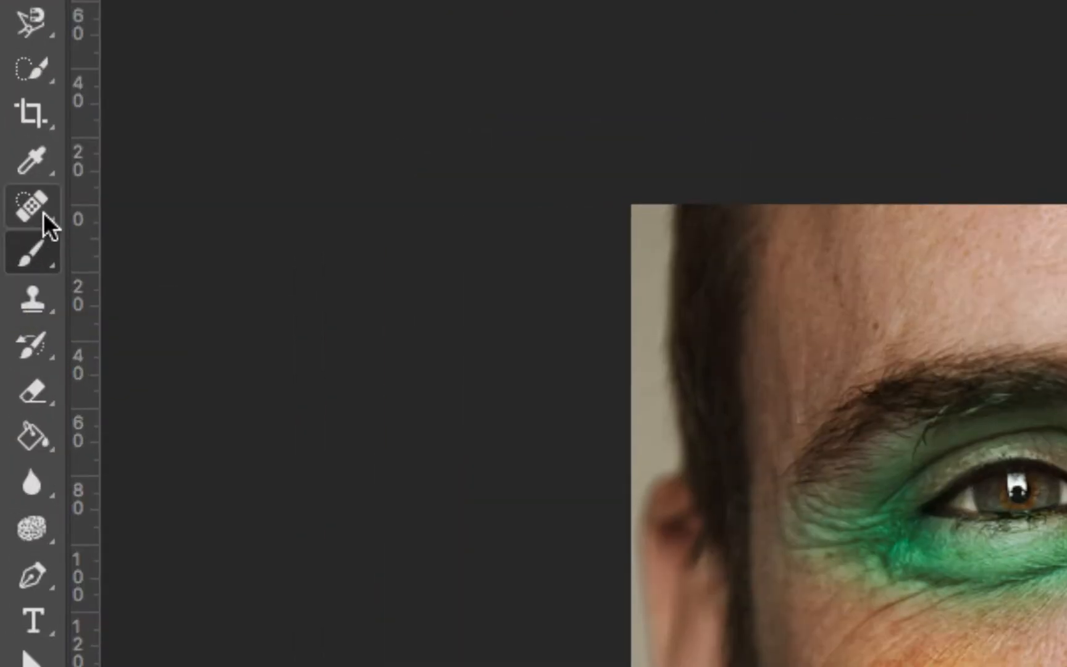
{"action": "left_click", "coordinate": [34, 213]}
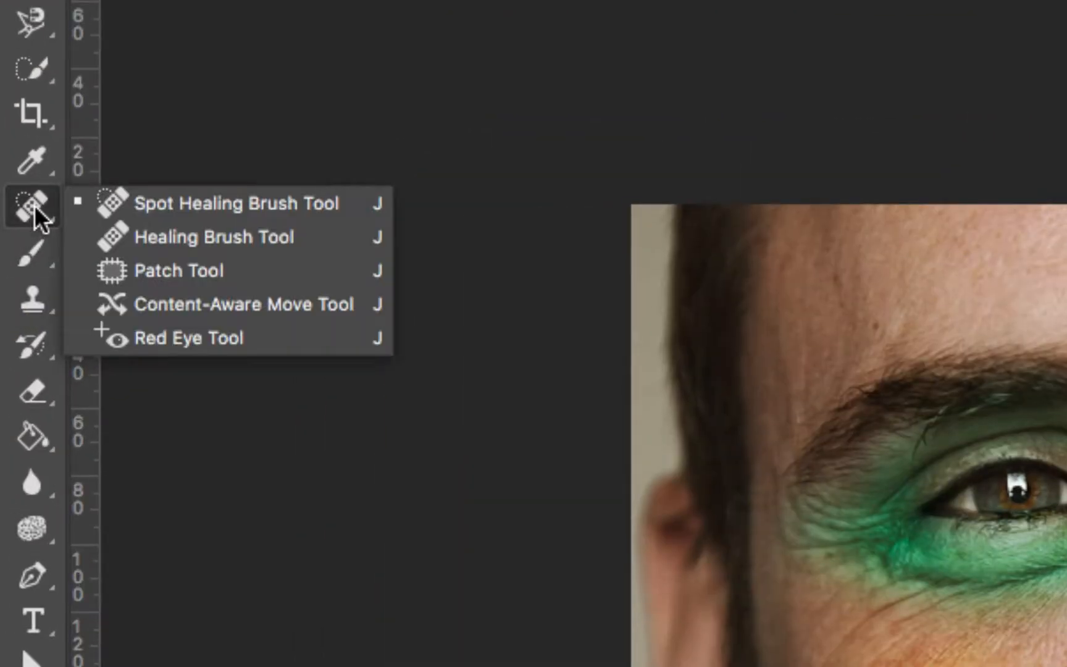
{"action": "left_click", "coordinate": [151, 204]}
{"action": "left_click", "coordinate": [29, 252]}
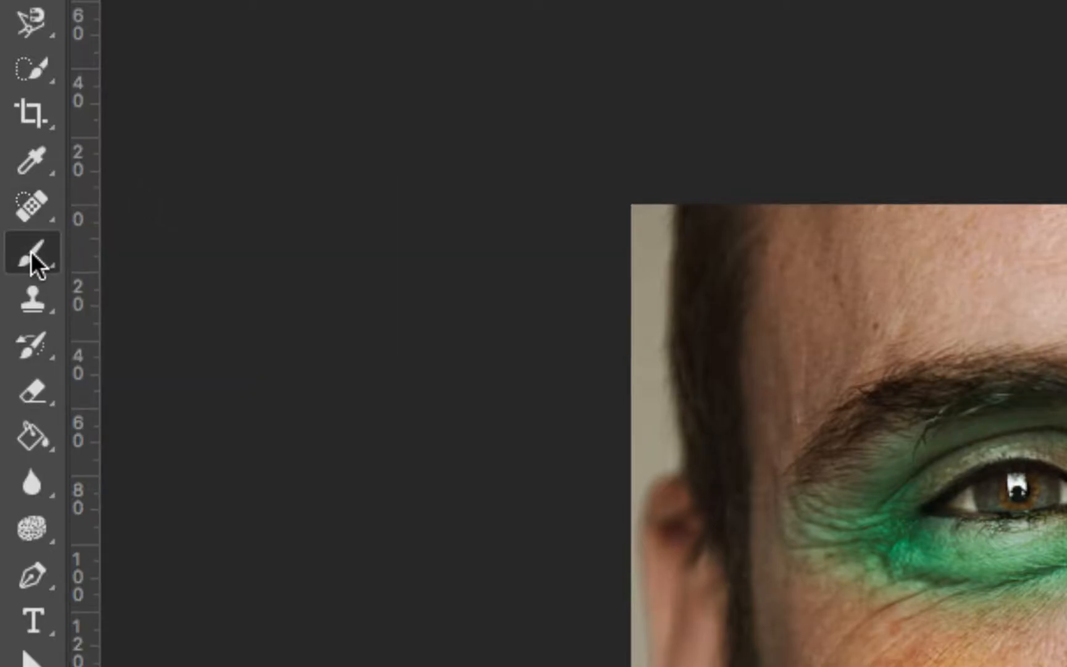
{"action": "left_click", "coordinate": [35, 306]}
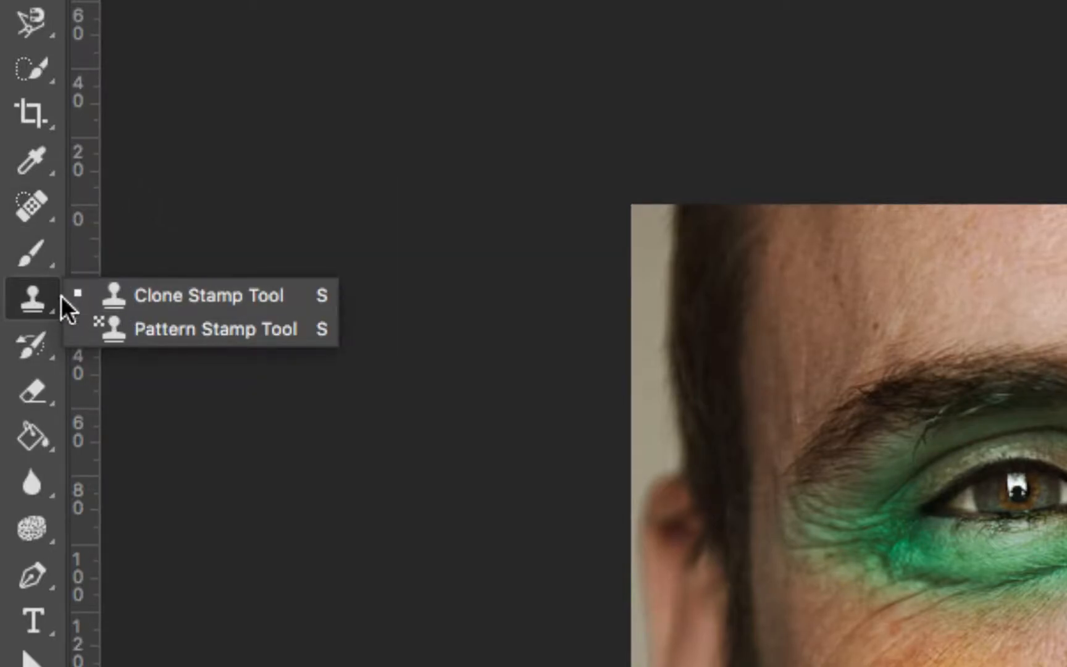
{"action": "left_click", "coordinate": [33, 289]}
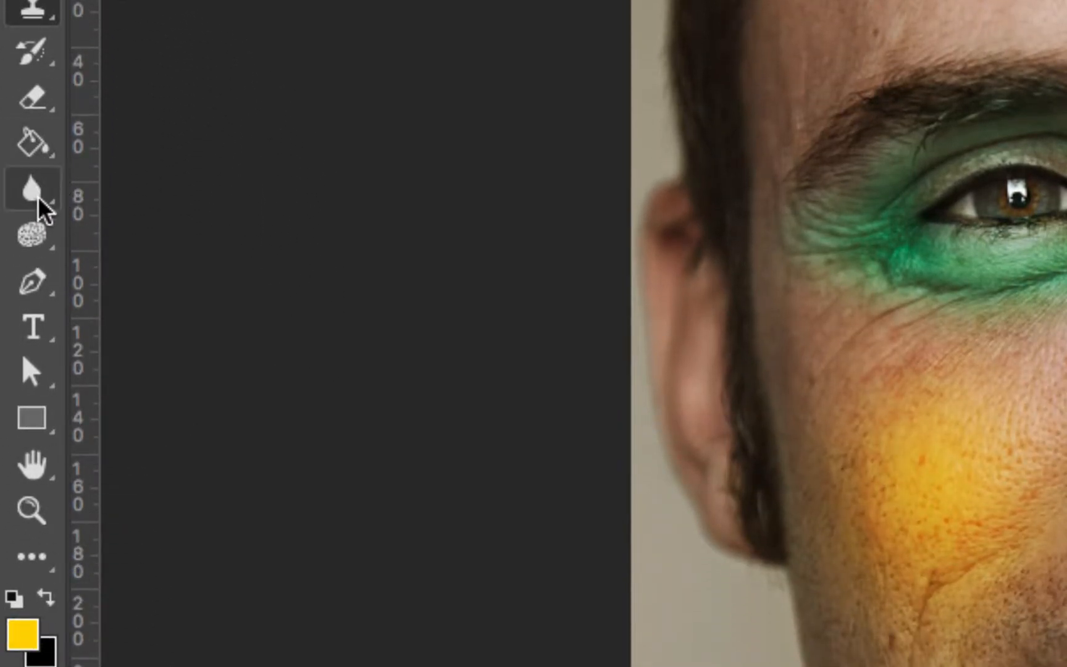
{"action": "left_click", "coordinate": [40, 243]}
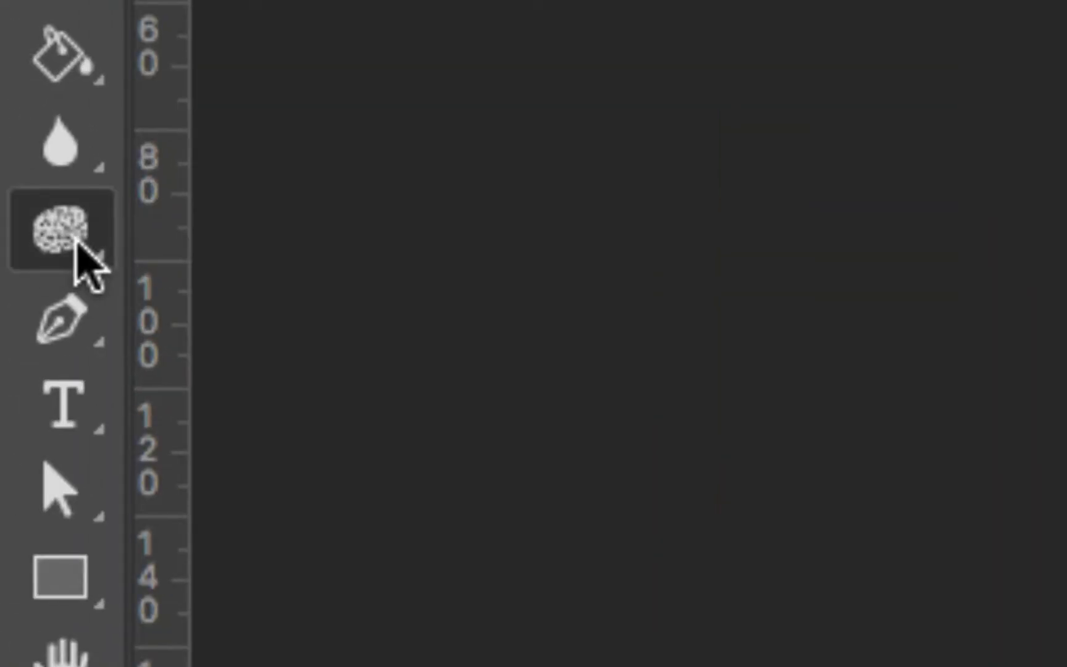
{"action": "left_click", "coordinate": [76, 242]}
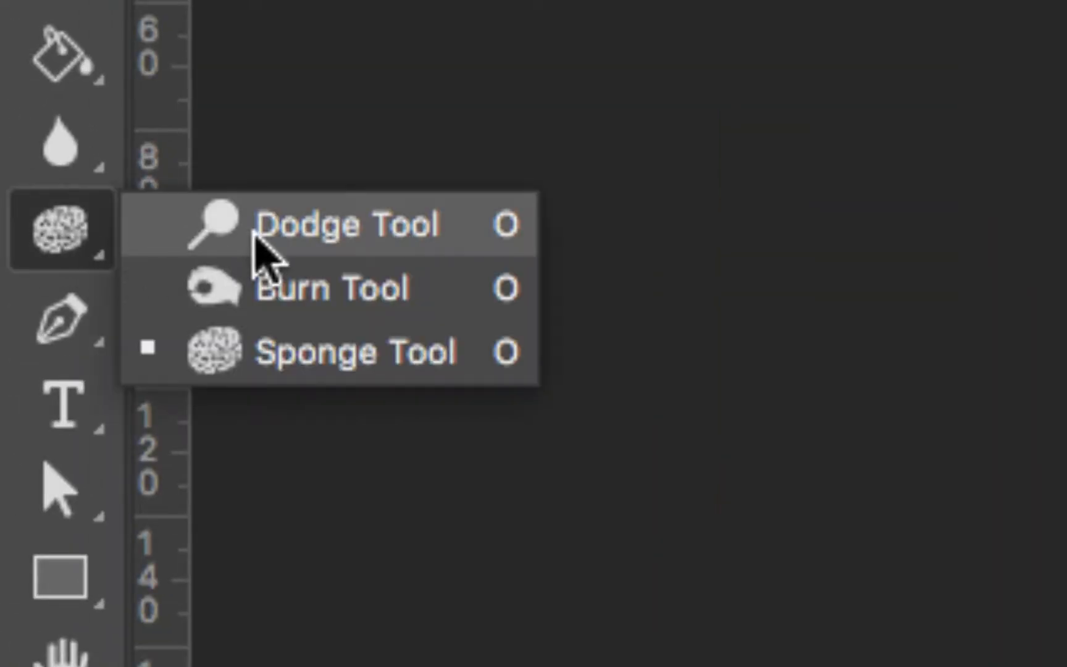
{"action": "left_click", "coordinate": [62, 160]}
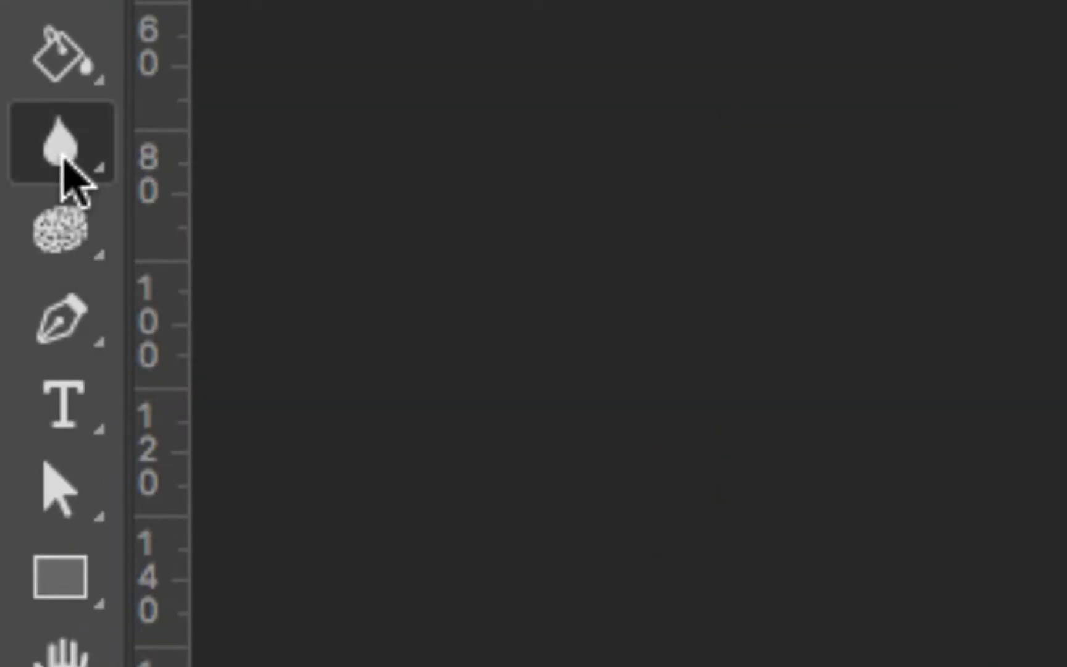
{"action": "left_click", "coordinate": [67, 223]}
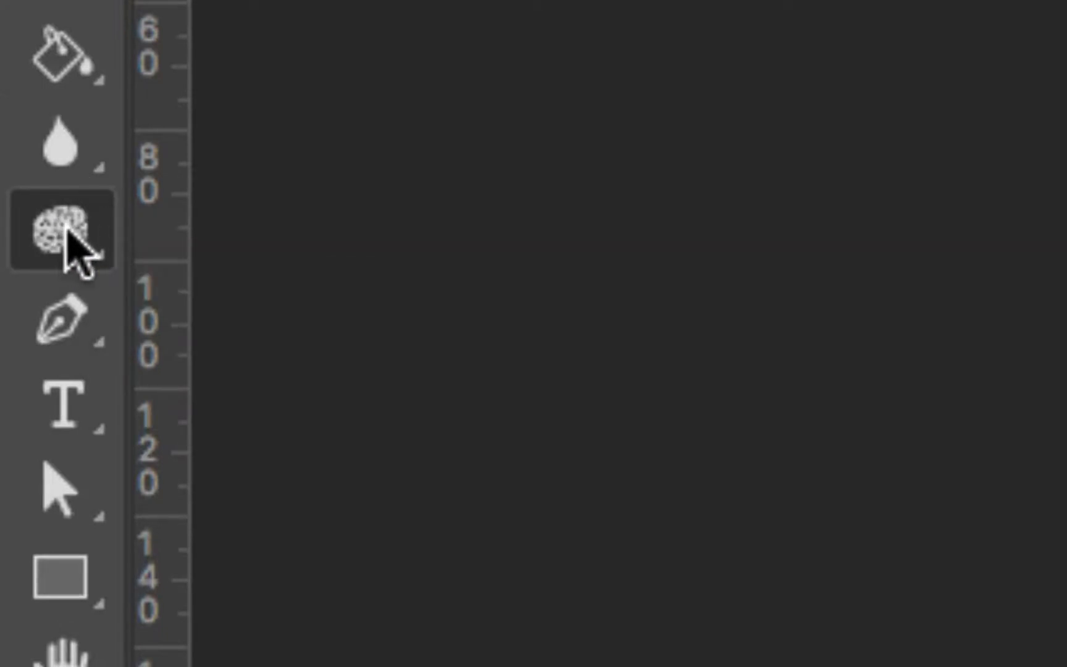
{"action": "left_click", "coordinate": [68, 238]}
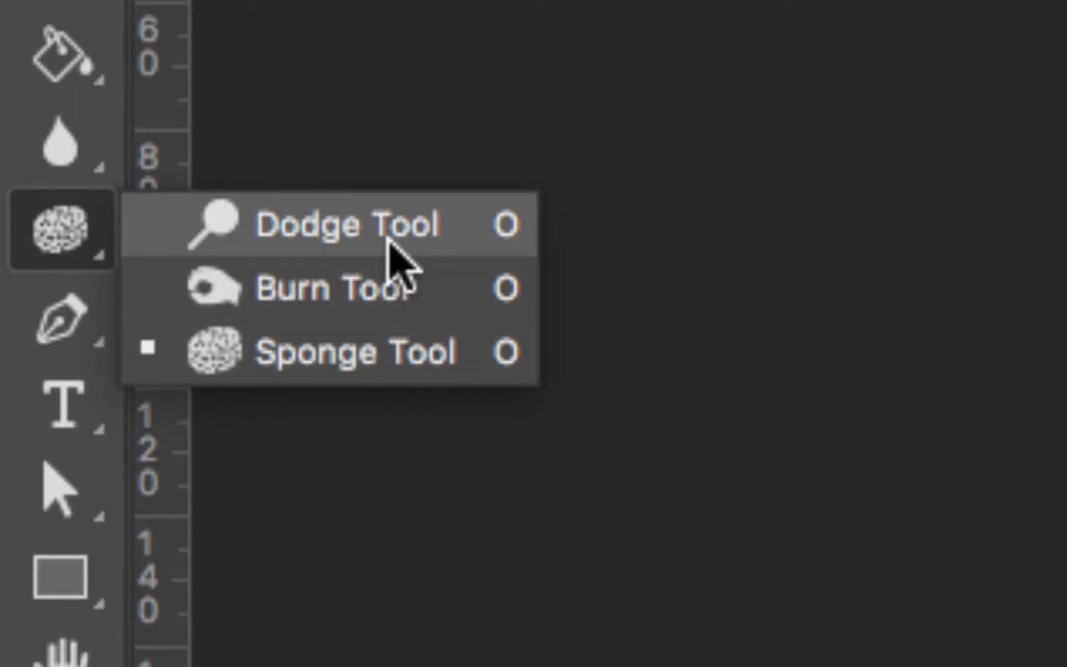
{"action": "left_click", "coordinate": [74, 238]}
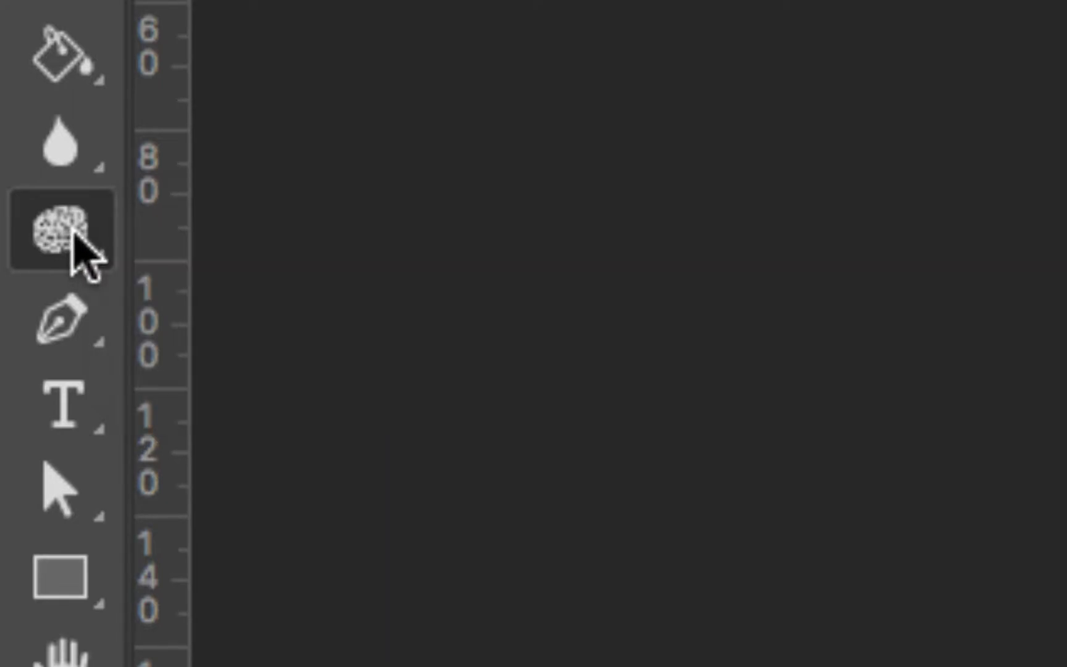
- Set up the Sponge tool in Saturate mode with 84% flow and Vibrance off
{"action": "left_click", "coordinate": [67, 238]}
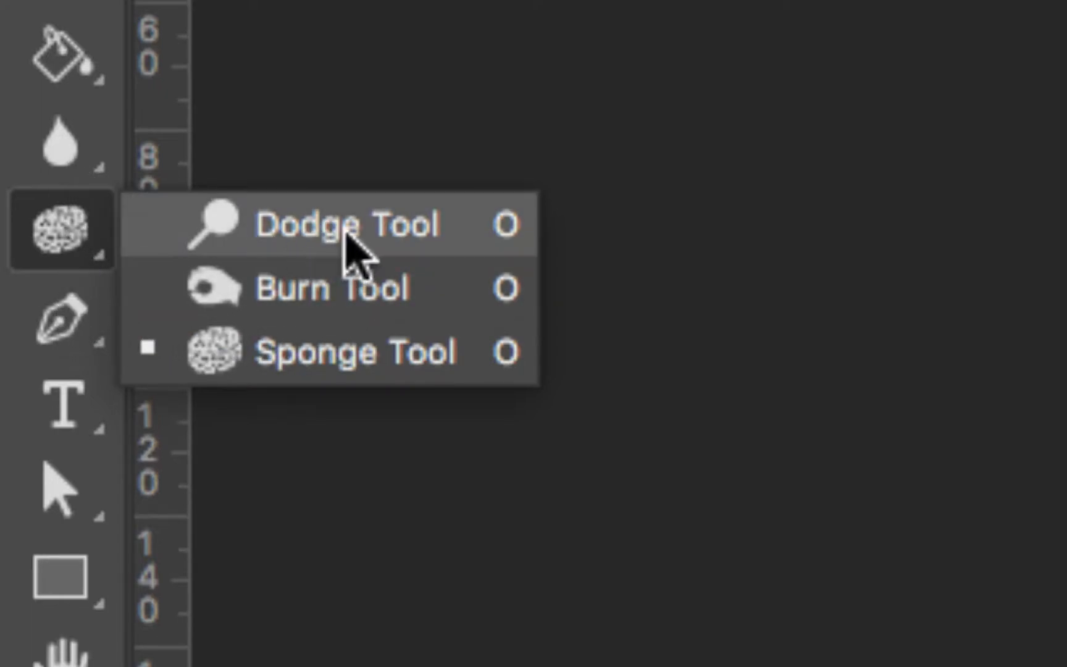
{"action": "left_click", "coordinate": [356, 327]}
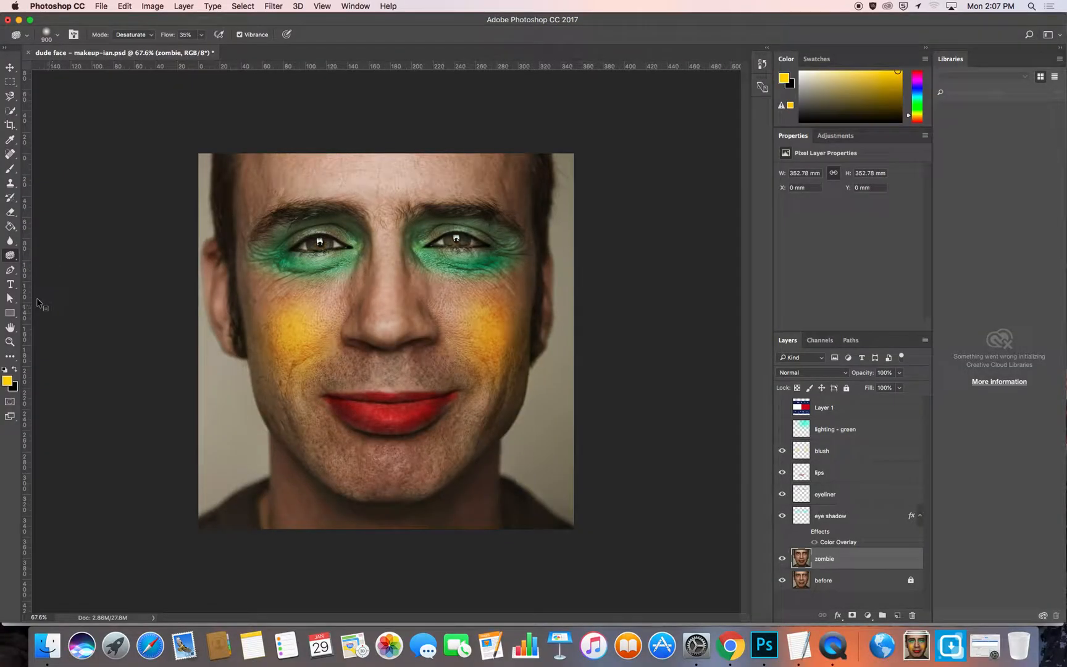
{"action": "left_click_drag", "start_coordinate": [10, 255], "coordinate": [65, 279]}
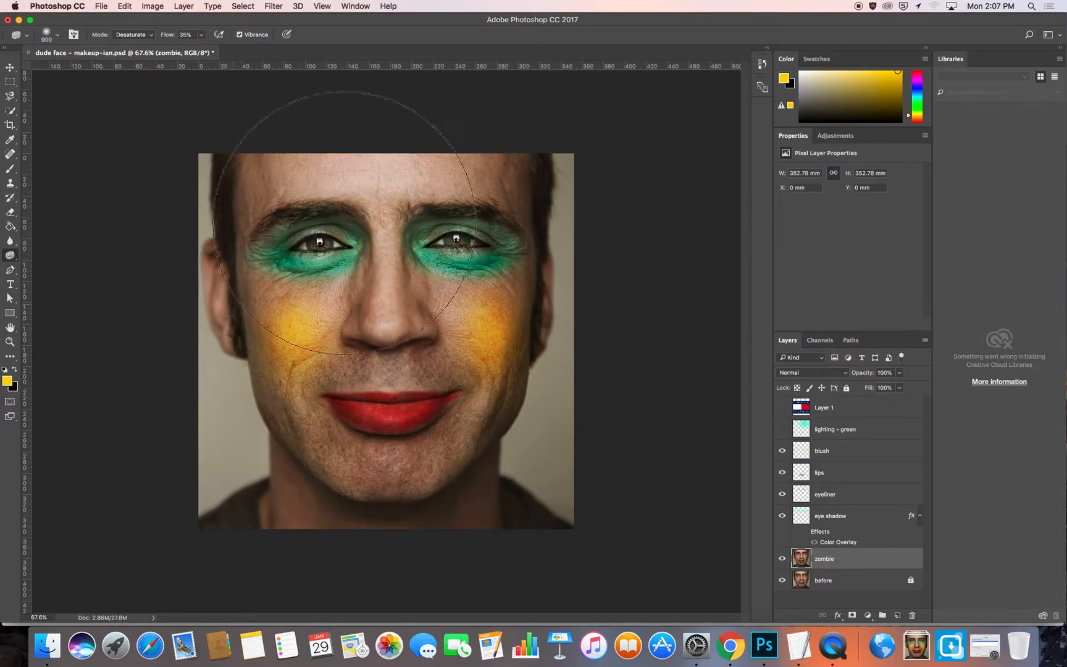
{"action": "left_click", "coordinate": [148, 36]}
{"action": "left_click", "coordinate": [154, 52]}
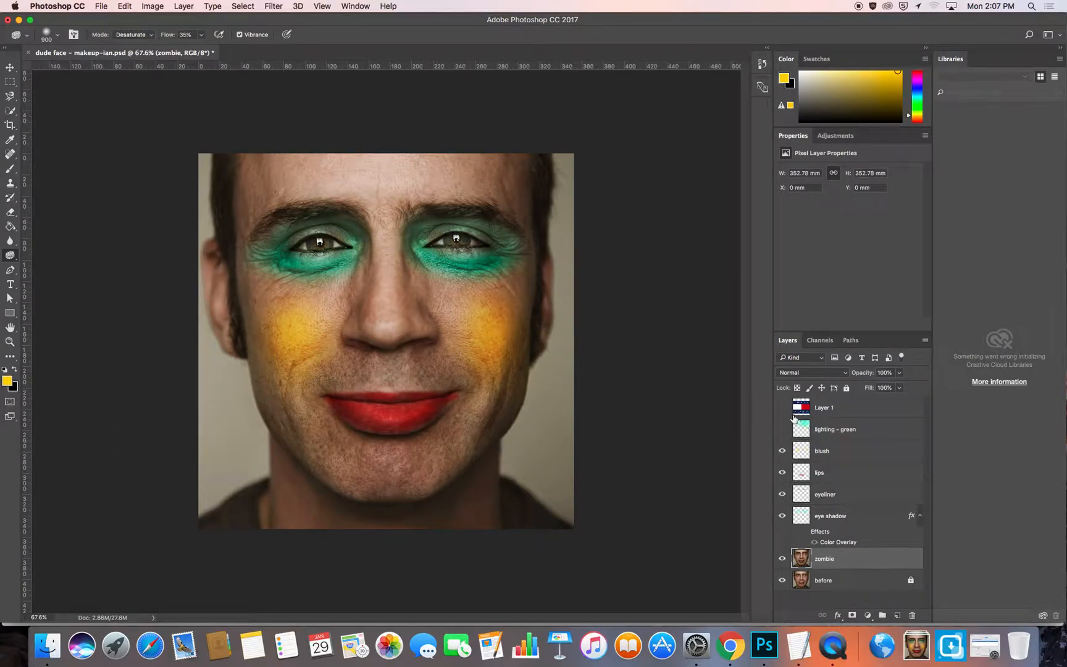
{"action": "mouse_move", "coordinate": [783, 453]}
{"action": "left_mouse_down"}
{"action": "mouse_move", "coordinate": [782, 516]}
{"action": "mouse_move", "coordinate": [782, 451]}
{"action": "left_mouse_up"}
{"action": "left_click", "coordinate": [203, 38]}
{"action": "left_click_drag", "start_coordinate": [205, 52], "coordinate": [237, 51]}
{"action": "left_click", "coordinate": [238, 36]}
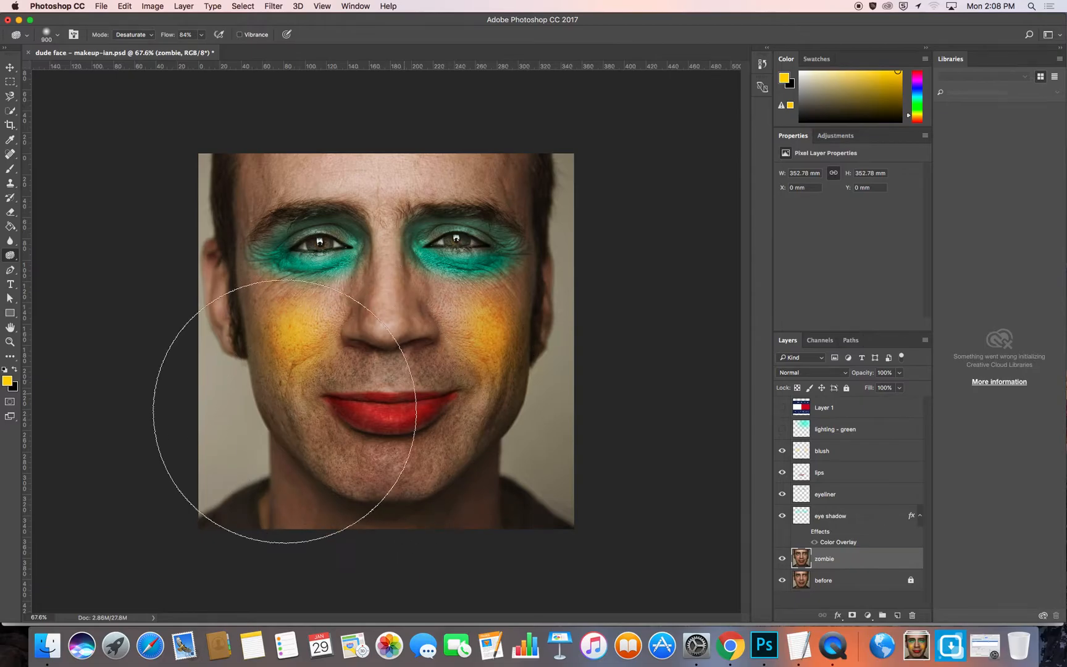
{"action": "left_click", "coordinate": [147, 39]}
{"action": "left_click", "coordinate": [142, 47]}
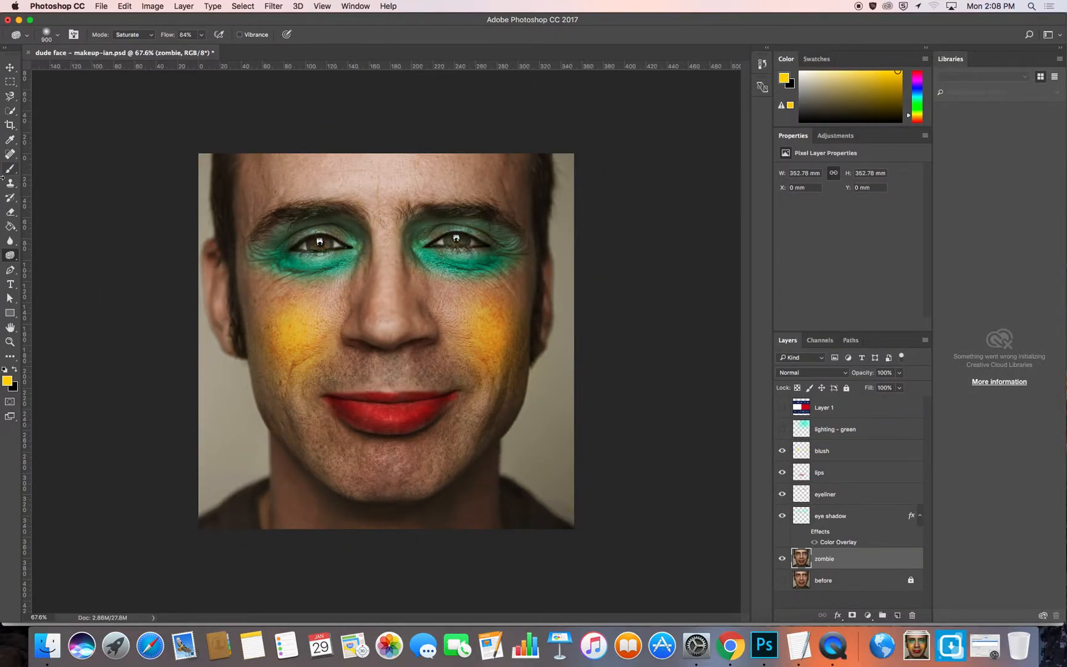
- Choose the Dodge tool and hide the eye shadow, eyeliner, lips and blush layers to expose the zombie layer
{"action": "left_click_drag", "start_coordinate": [1, 258], "coordinate": [9, 257]}
{"action": "right_click", "coordinate": [16, 256]}
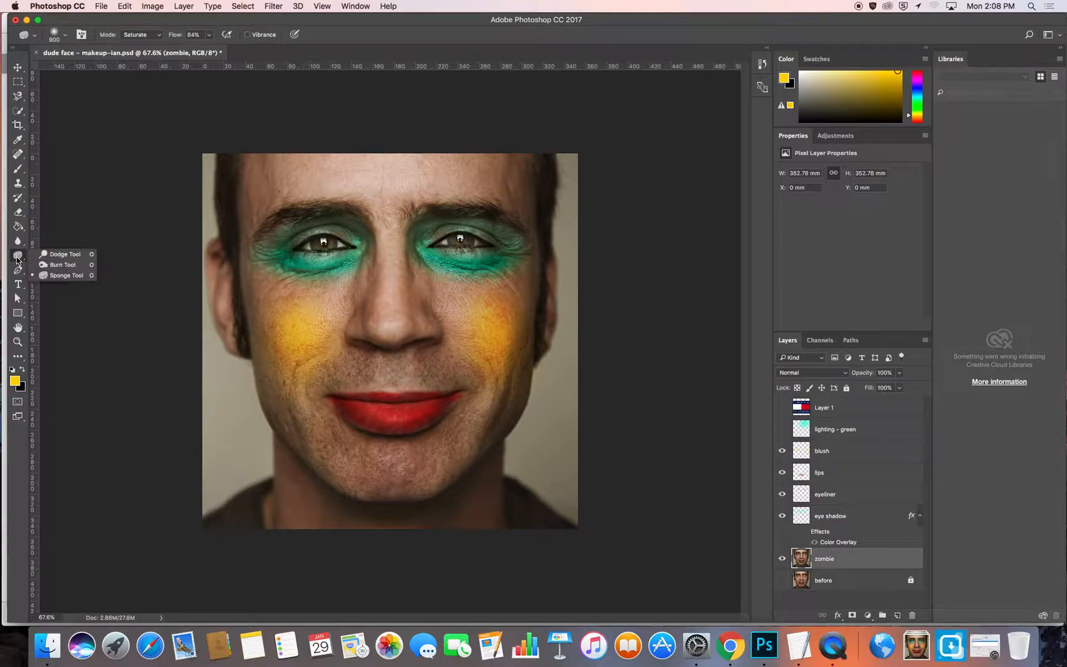
{"action": "left_click", "coordinate": [69, 258]}
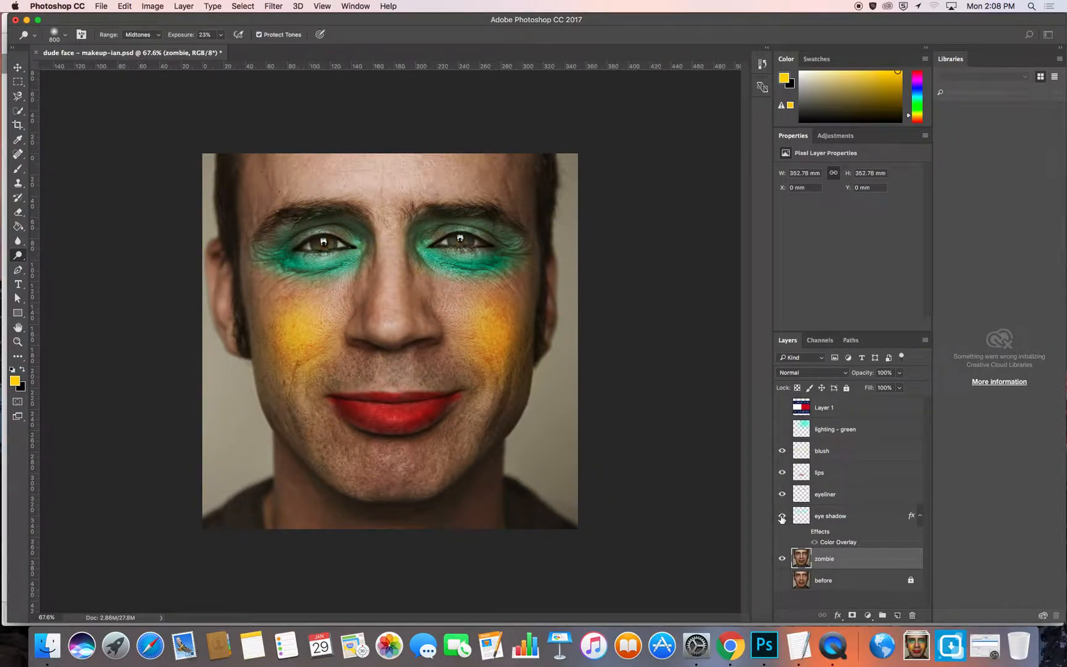
{"action": "left_click_drag", "start_coordinate": [781, 518], "coordinate": [775, 444]}
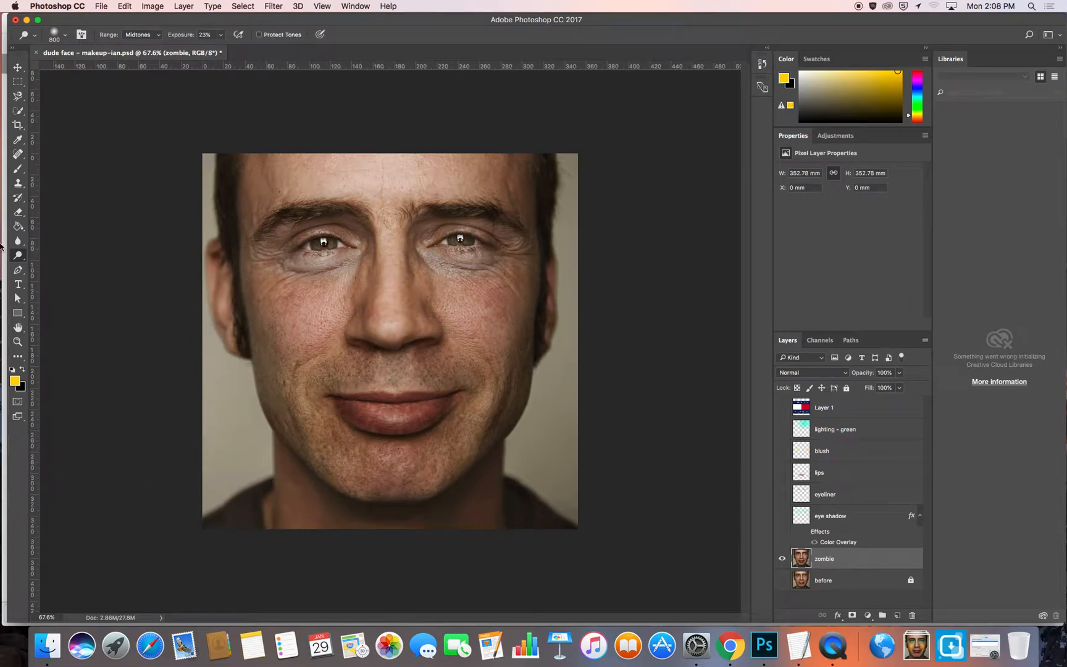
- Switch to the Burn tool and set its exposure to 74%
{"action": "right_click", "coordinate": [18, 258]}
{"action": "left_click", "coordinate": [60, 271]}
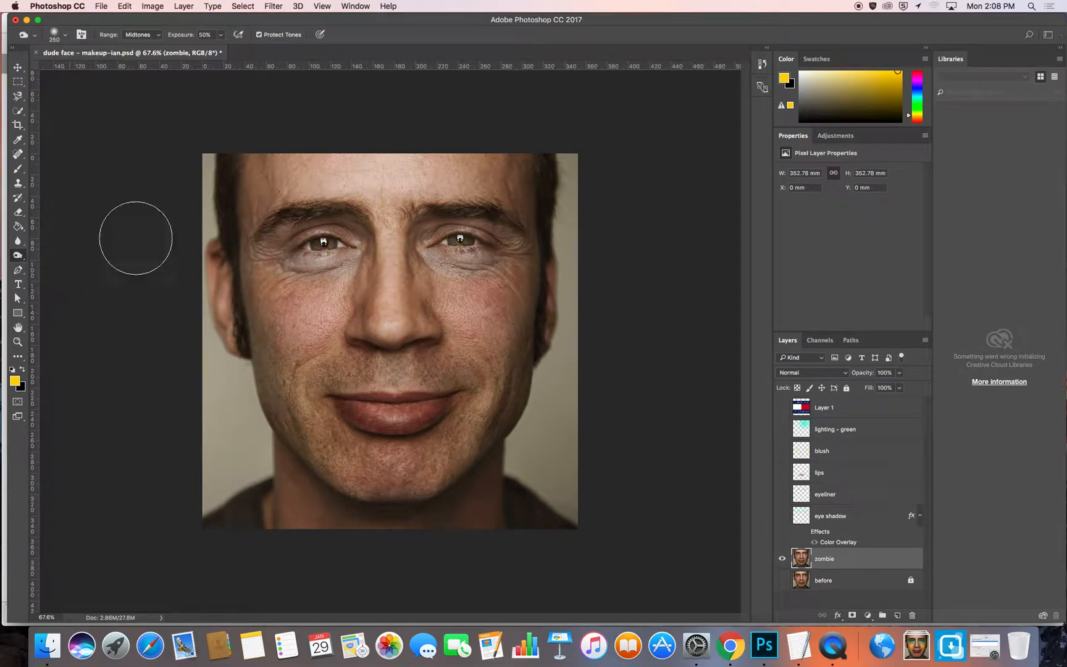
{"action": "left_click", "coordinate": [221, 35]}
{"action": "left_click", "coordinate": [221, 23]}
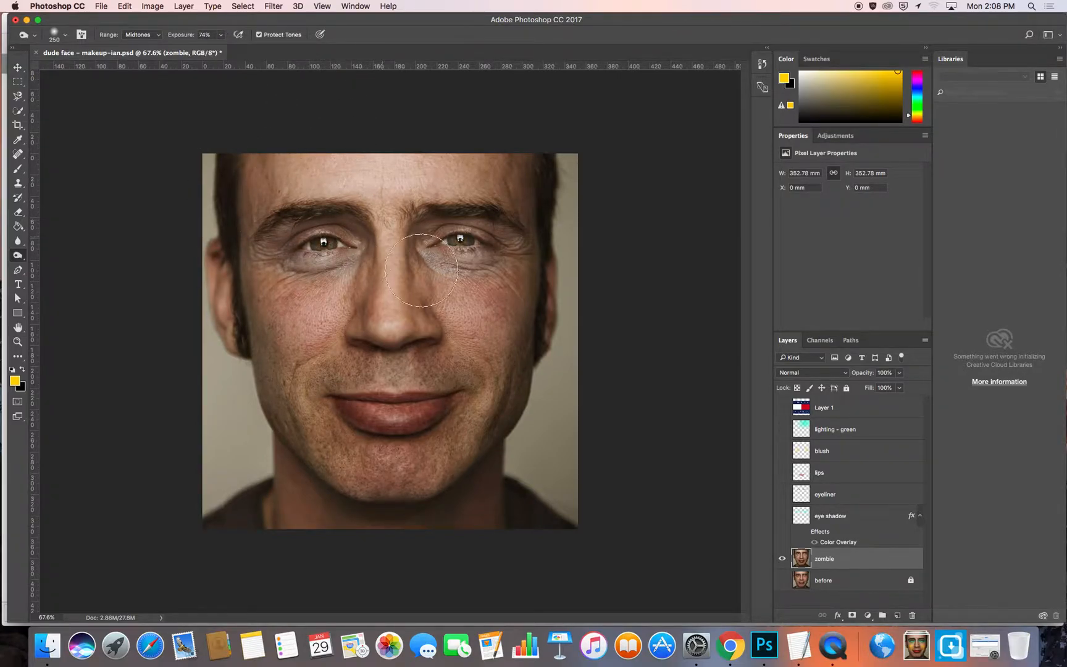
- Burn dark circles around both eyes on the zombie layer with a 600 px brush and show the makeup and green lighting layers
{"action": "key", "text": "bracketright"}
{"action": "key", "text": "bracketright"}
{"action": "key", "text": "bracketright"}
{"action": "key", "text": "bracketright"}
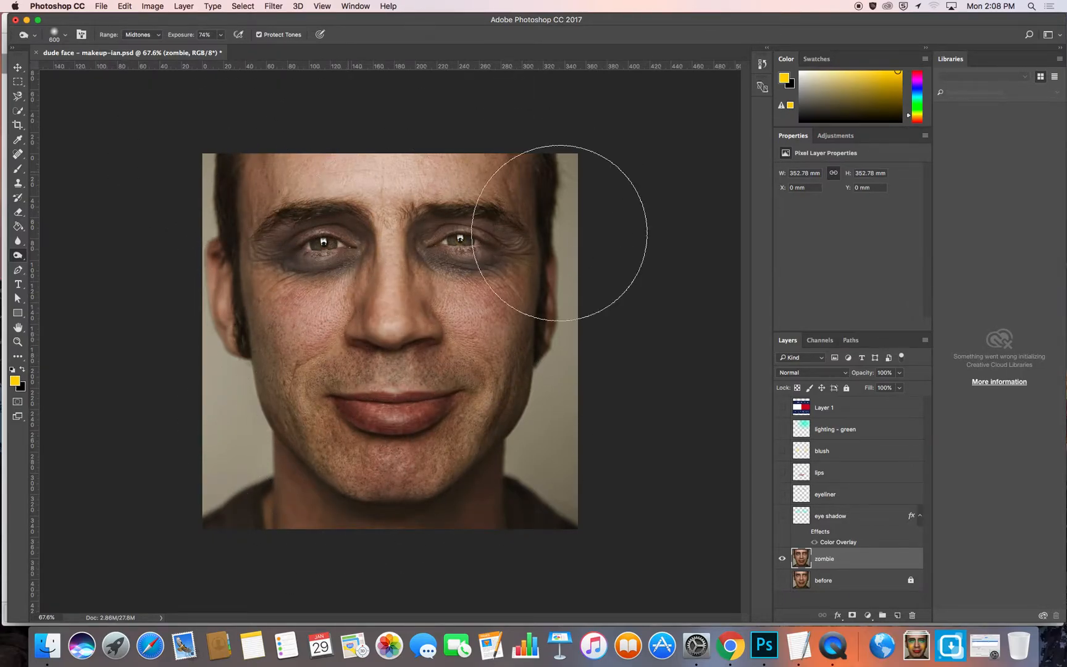
{"action": "left_click_drag", "start_coordinate": [781, 517], "coordinate": [784, 433]}
{"action": "left_click", "coordinate": [783, 429]}
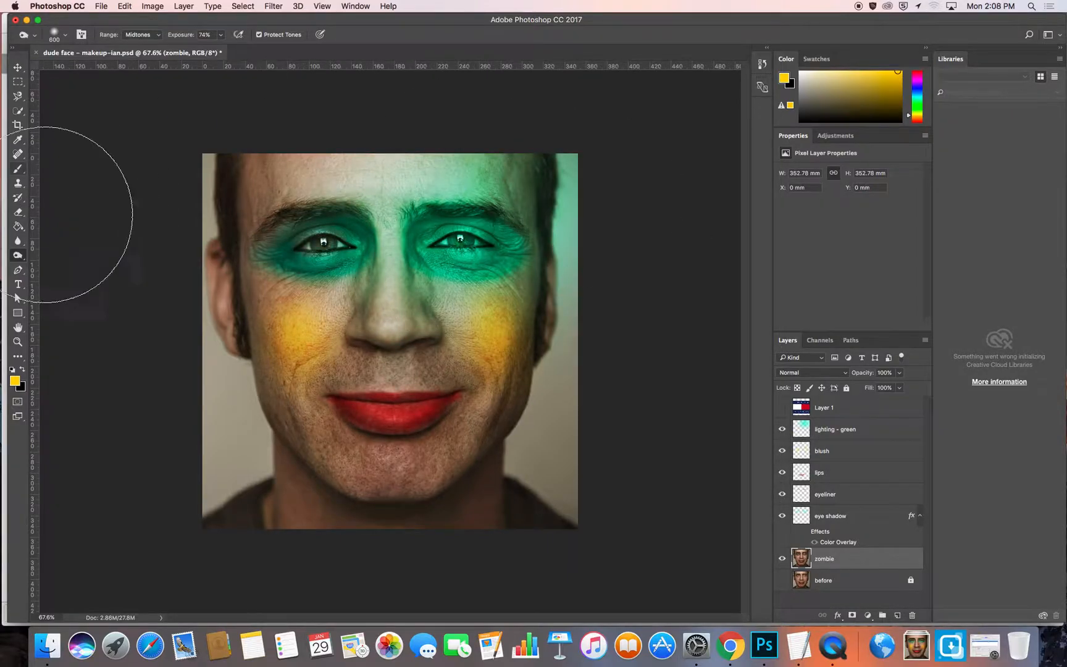
- Try the Dodge tool on the zombie layer and return to the Burn tool
{"action": "left_click", "coordinate": [17, 256]}
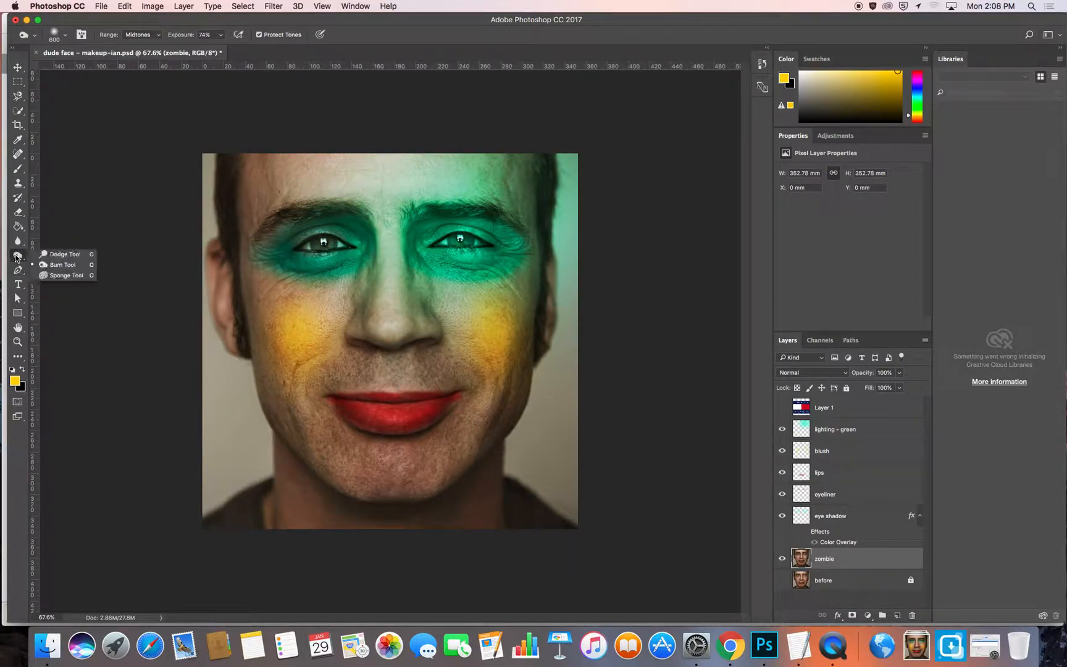
{"action": "left_click", "coordinate": [64, 253]}
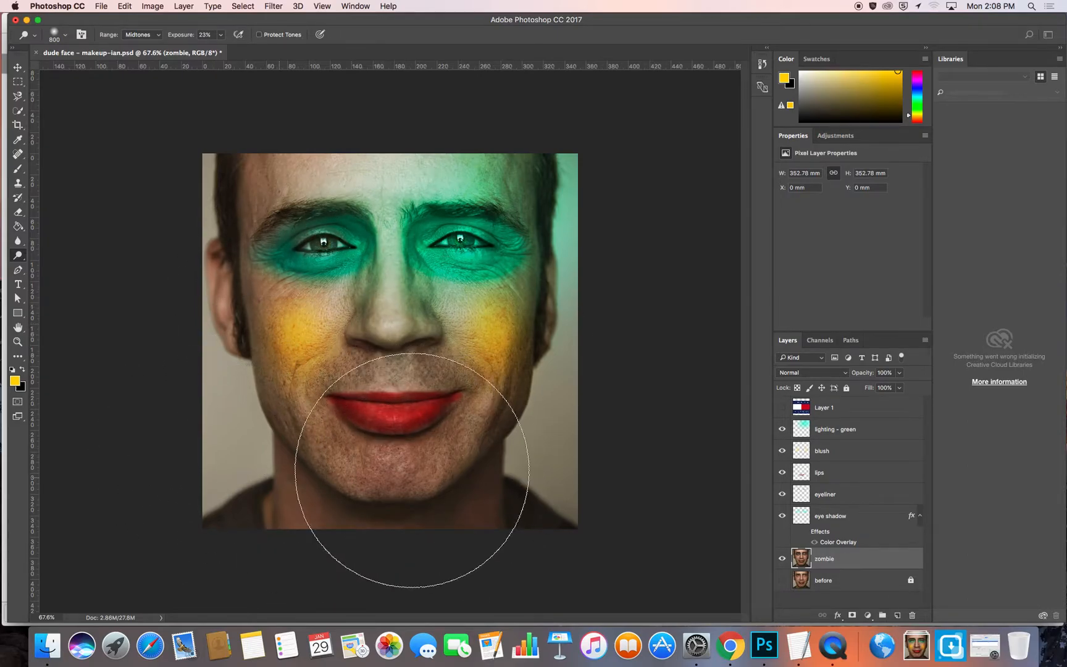
{"action": "left_click", "coordinate": [18, 256]}
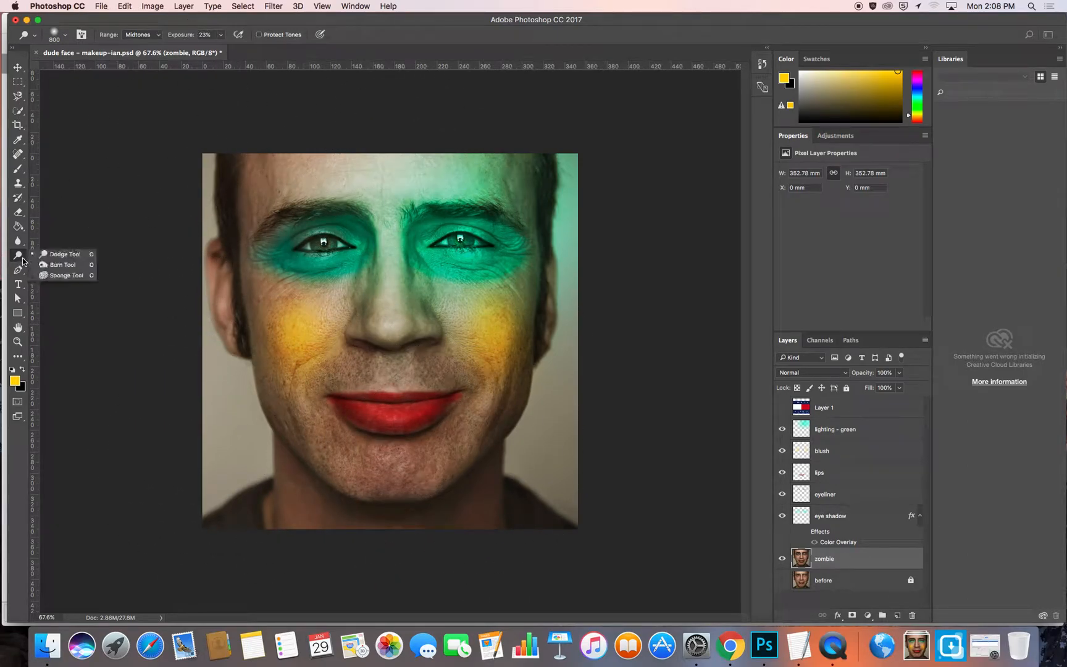
{"action": "left_click", "coordinate": [64, 264]}
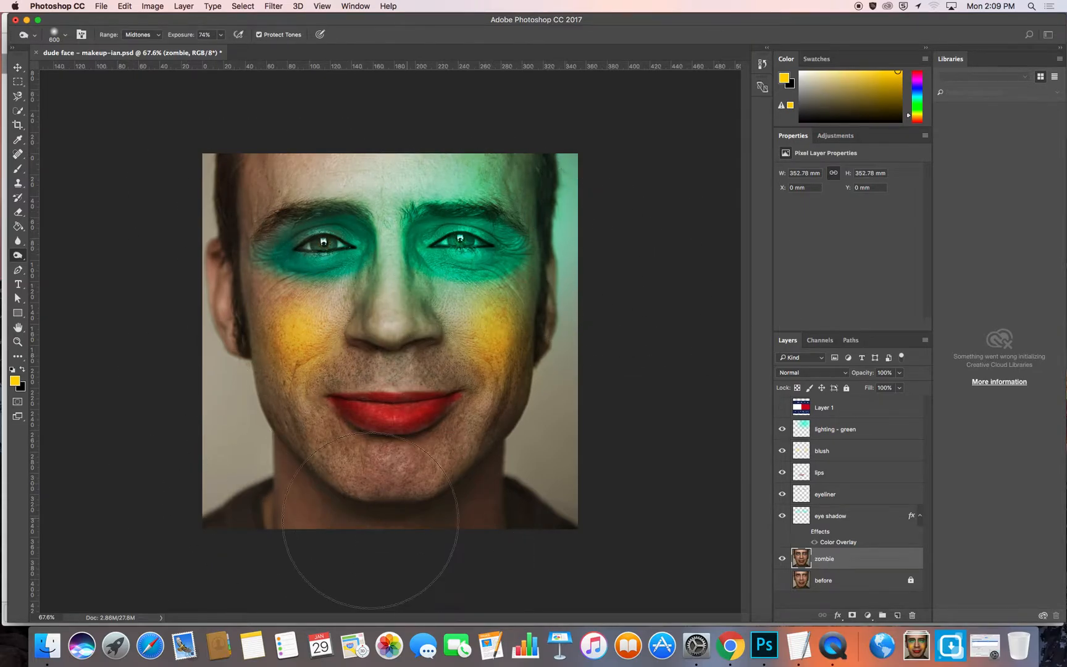
- Set up the Sponge tool in Desaturate mode with 100% flow and Vibrance on
{"action": "left_click", "coordinate": [18, 255]}
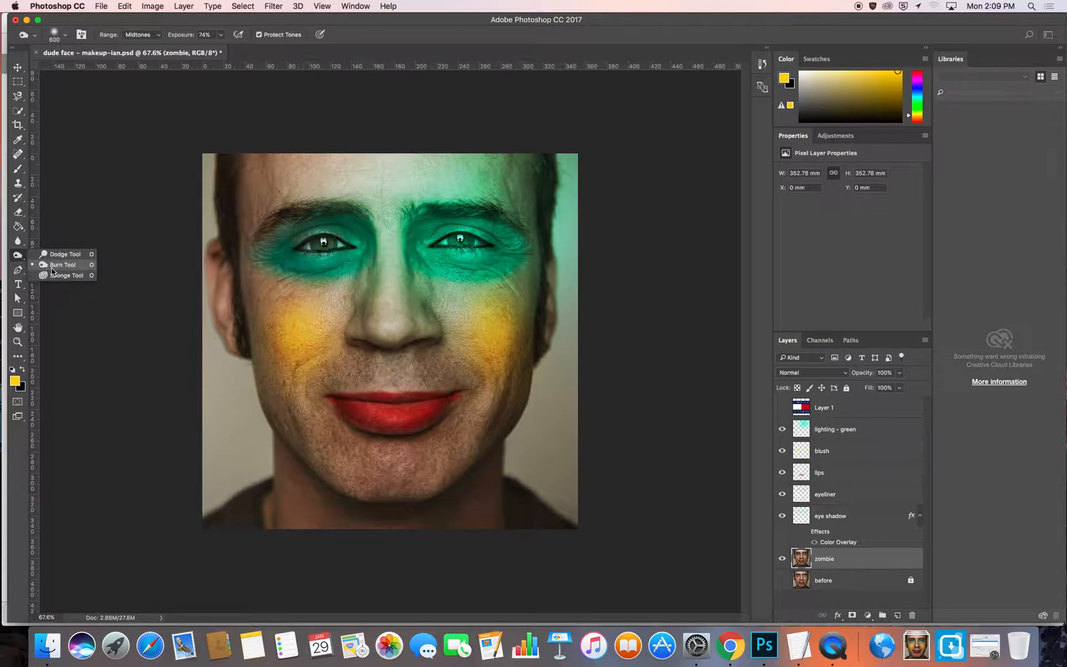
{"action": "left_click", "coordinate": [64, 275]}
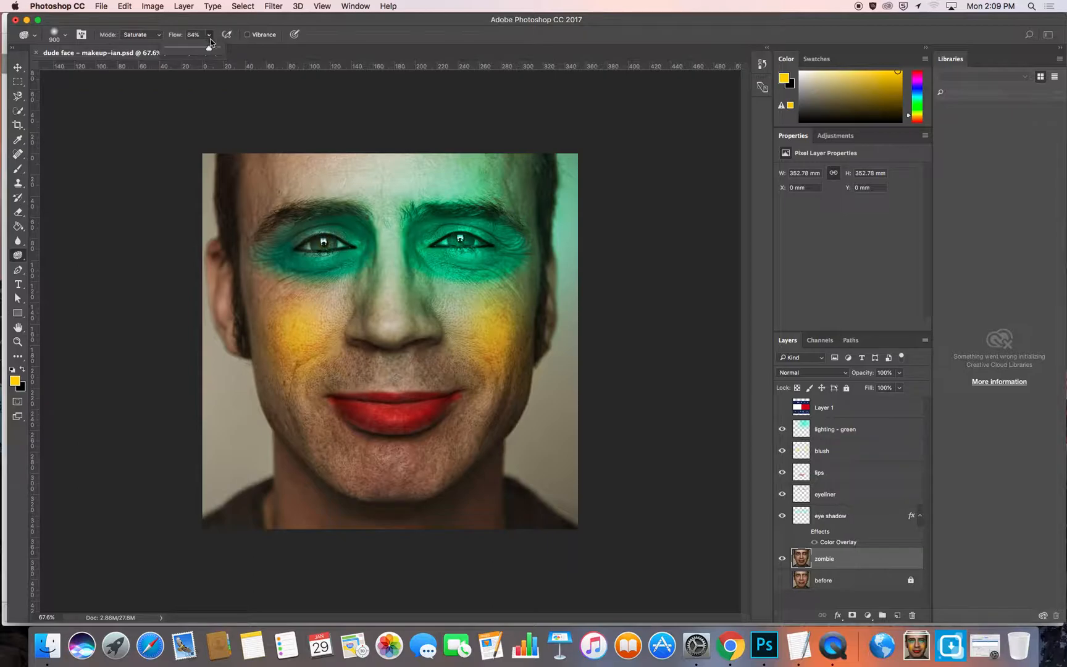
{"action": "left_click", "coordinate": [133, 37]}
{"action": "left_click", "coordinate": [138, 26]}
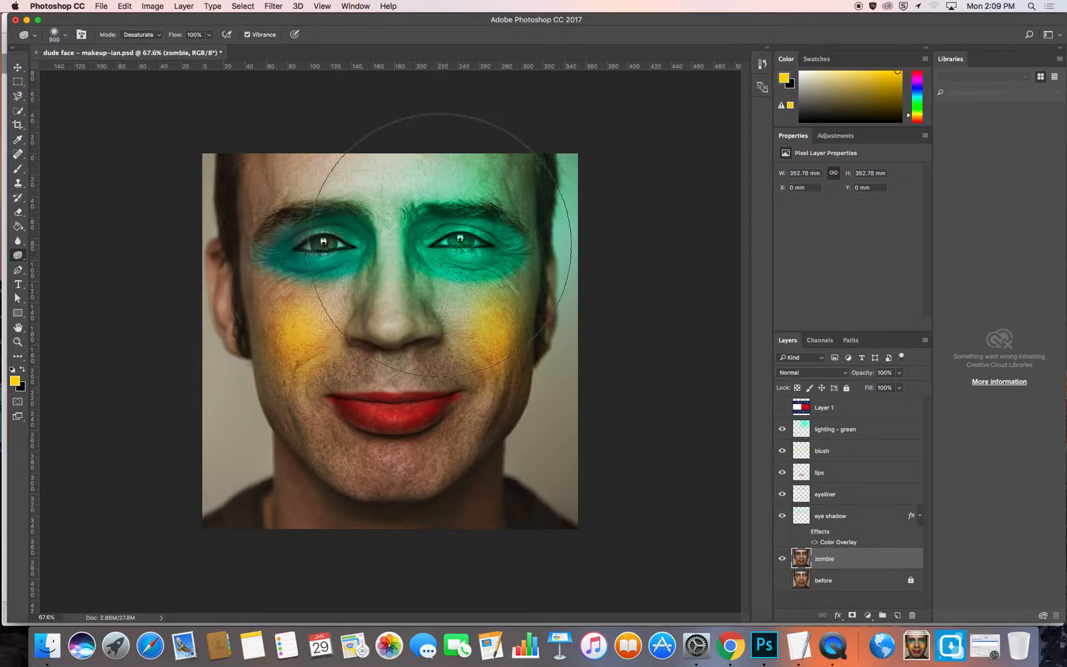
{"action": "right_click", "coordinate": [842, 559]}
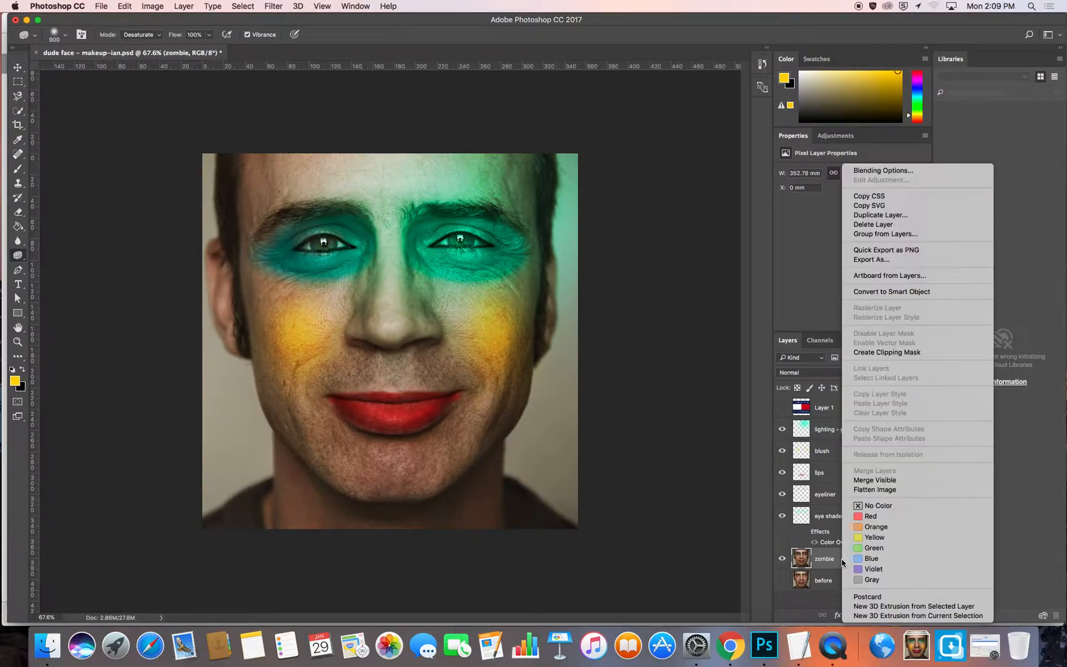
{"action": "left_click", "coordinate": [889, 491]}
{"action": "left_click", "coordinate": [564, 212]}
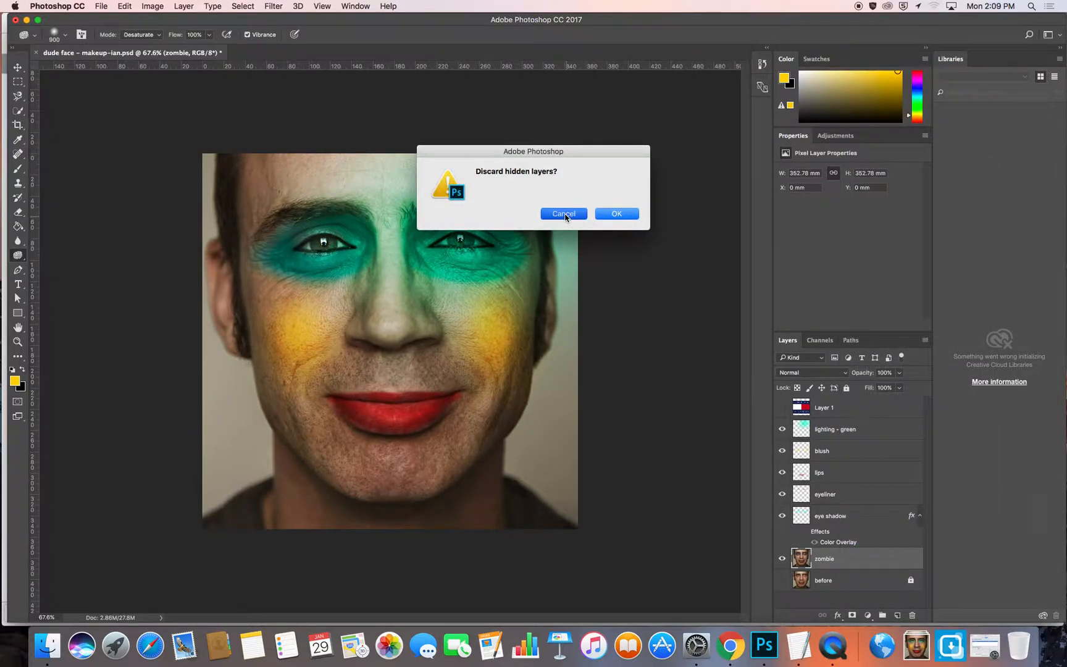
- Hide the makeup and lighting layers, and merge the zombie layer with a new empty layer placed above it
{"action": "left_click_drag", "start_coordinate": [782, 516], "coordinate": [782, 429]}
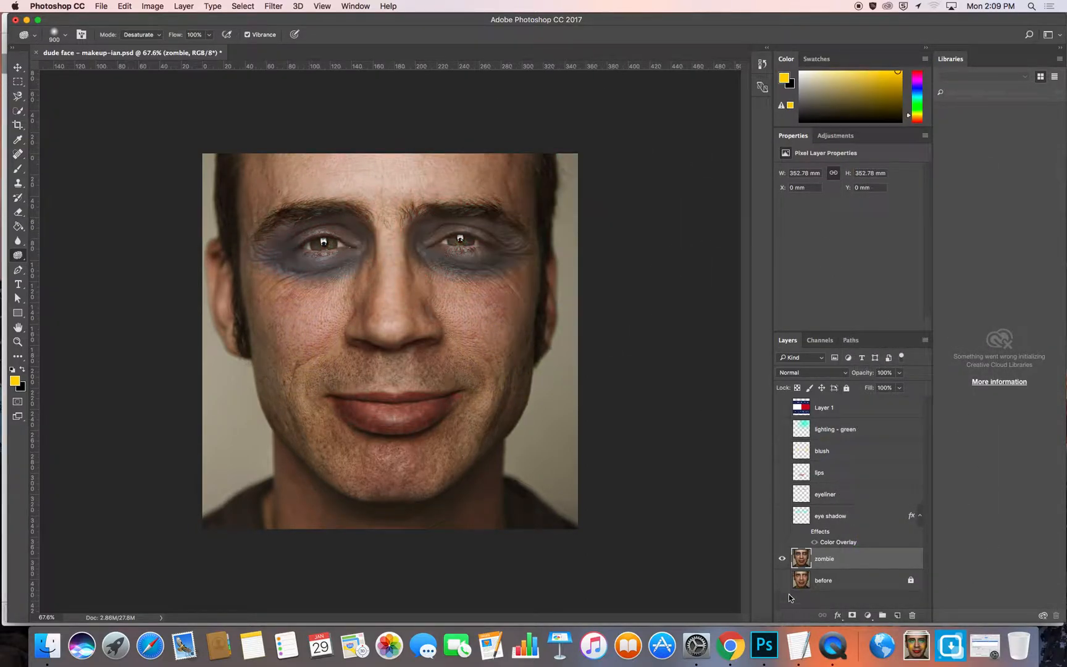
{"action": "right_click", "coordinate": [832, 560]}
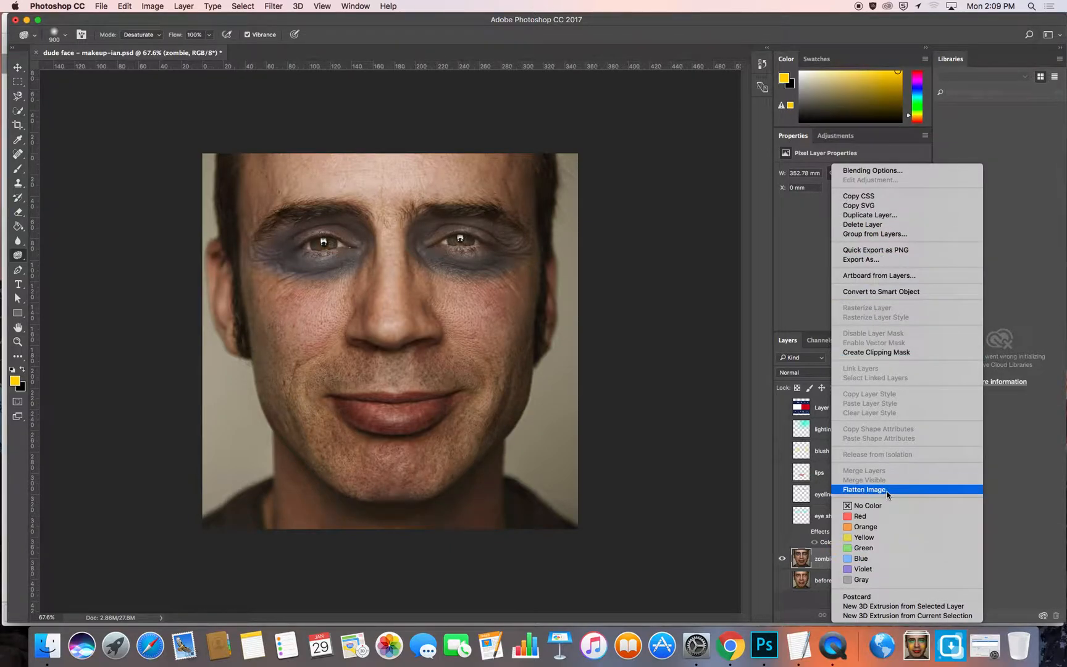
{"action": "left_click", "coordinate": [821, 560]}
{"action": "left_click", "coordinate": [897, 615]}
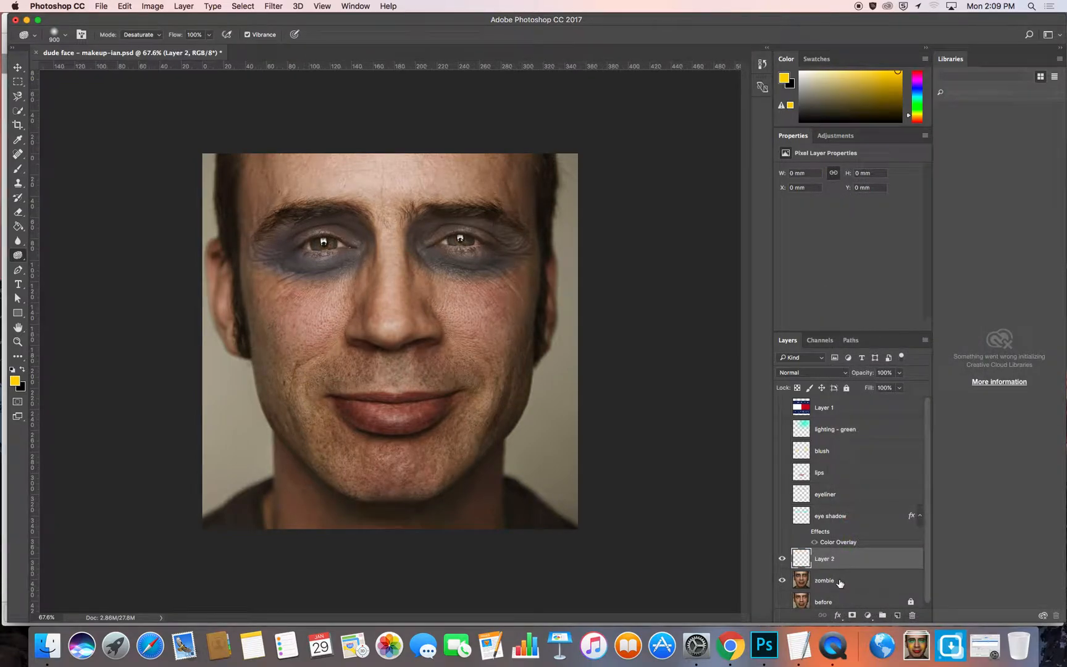
{"action": "left_click", "coordinate": [839, 580], "text": "shift"}
{"action": "right_click", "coordinate": [838, 577]}
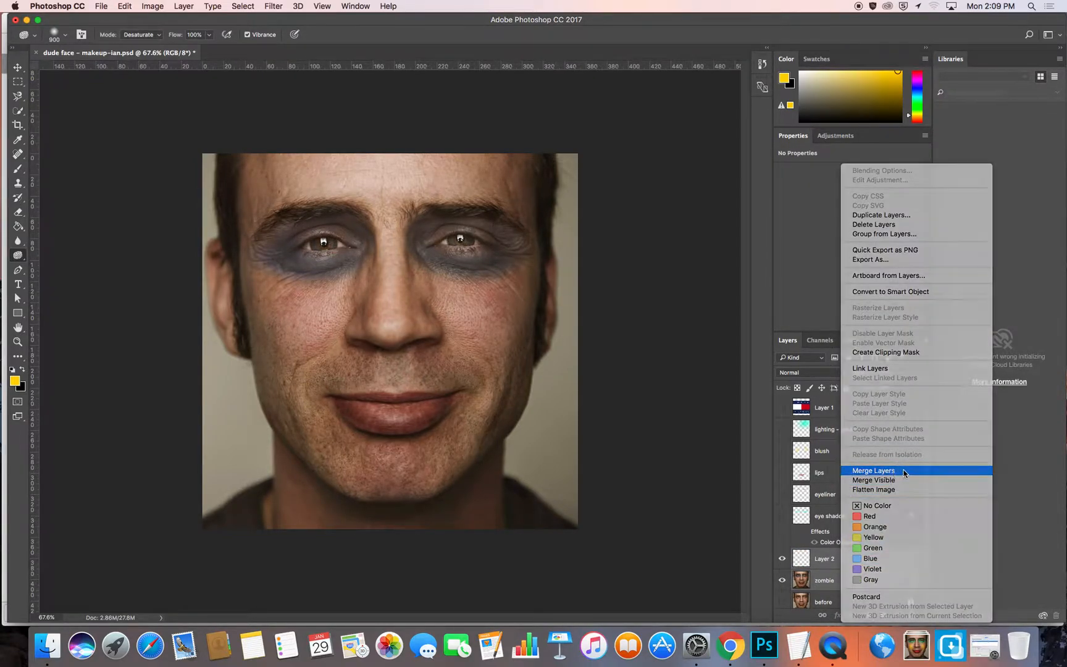
{"action": "left_click", "coordinate": [903, 473]}
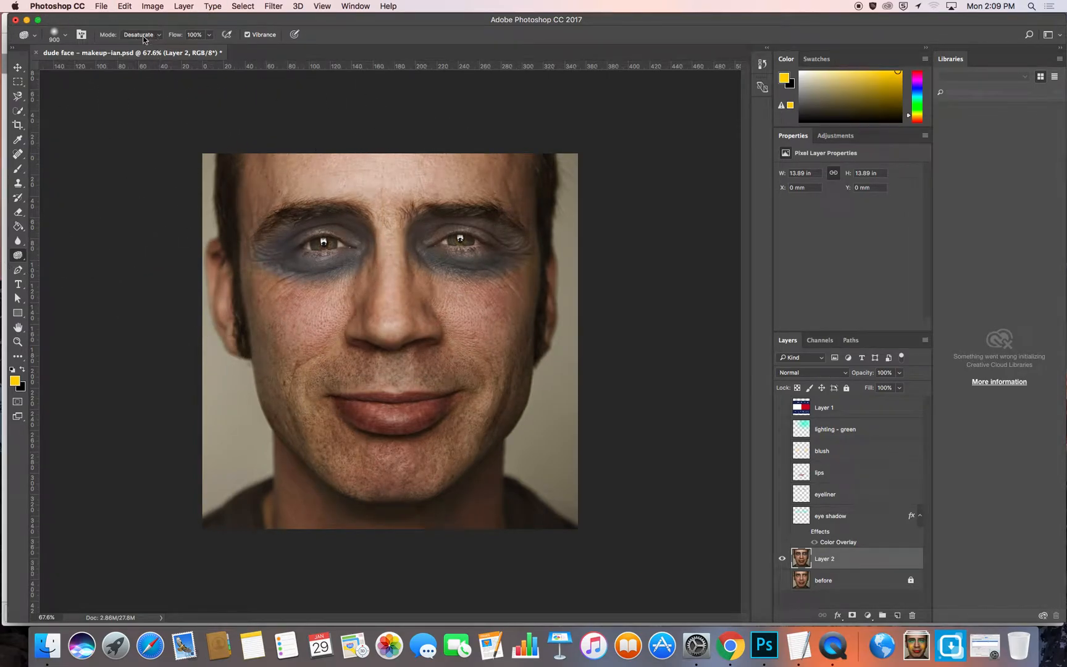
- Reduce the Sponge brush to 73 px and turn Vibrance off
{"action": "left_click", "coordinate": [66, 35]}
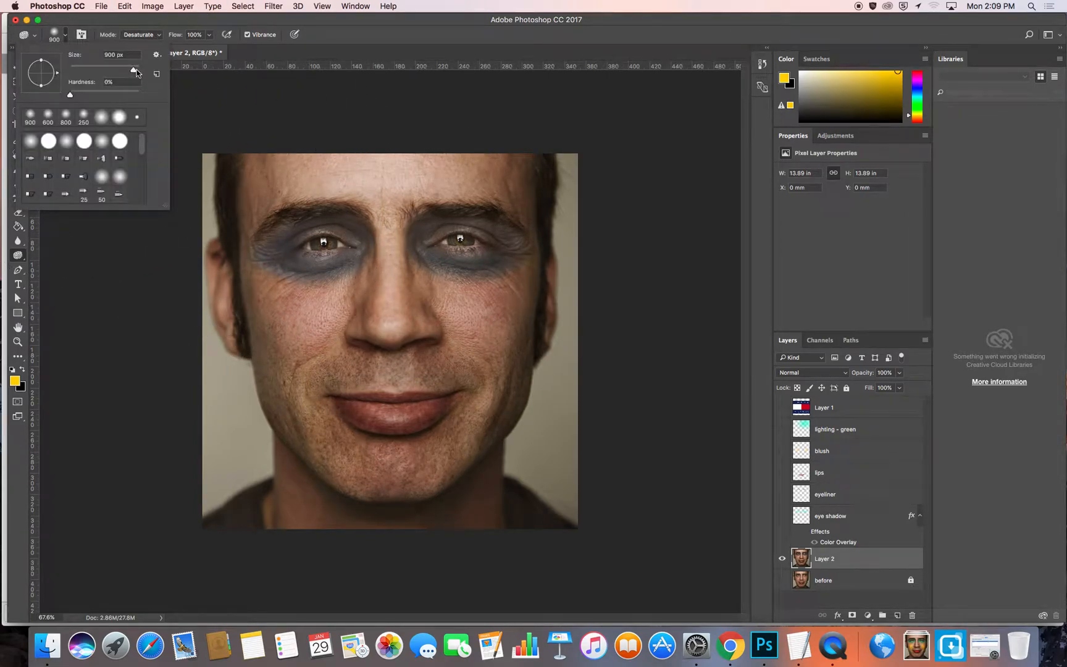
{"action": "left_click_drag", "start_coordinate": [77, 95], "coordinate": [81, 97]}
{"action": "left_click", "coordinate": [332, 41]}
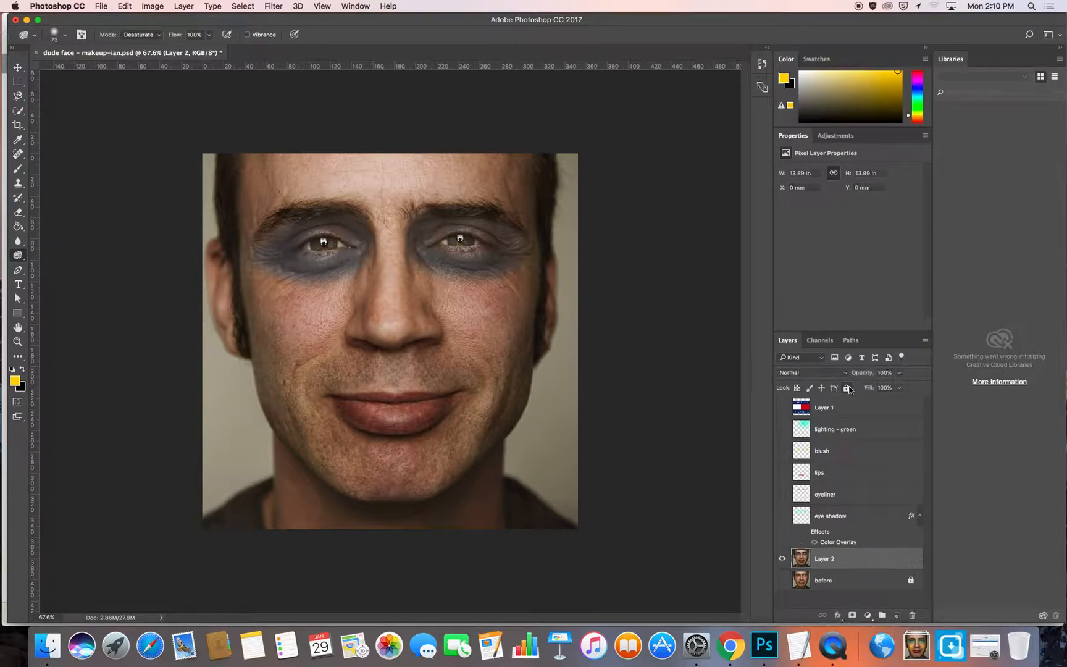
- Compare the face with and without the merged layer, and show the makeup and green lighting layers again
{"action": "left_click", "coordinate": [782, 558]}
{"action": "left_click", "coordinate": [782, 558]}
{"action": "left_click_drag", "start_coordinate": [784, 423], "coordinate": [785, 494]}
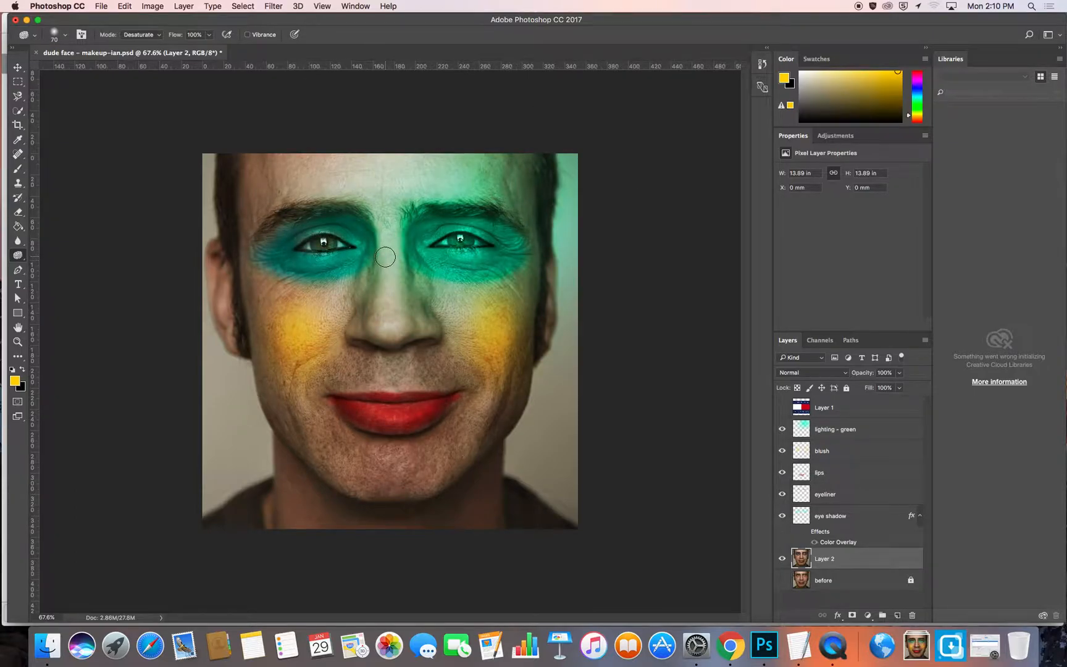
- Enlarge the Sponge brush to 800 px for desaturating the face on the merged layer
{"action": "key", "text": "bracketright"}
{"action": "key", "text": "bracketright"}
{"action": "key", "text": "bracketright"}
{"action": "key", "text": "bracketright"}
{"action": "key", "text": "bracketright"}
{"action": "key", "text": "bracketright"}
{"action": "key", "text": "bracketright"}
{"action": "key", "text": "bracketright"}
{"action": "key", "text": "bracketright"}
{"action": "key", "text": "bracketright"}
{"action": "key", "text": "bracketright"}
{"action": "key", "text": "bracketright"}
{"action": "key", "text": "bracketright"}
- Add a colorizing Hue/Saturation adjustment above the merged layer with hue 49, saturation 43 and lightness +17
{"action": "left_click", "coordinate": [867, 615]}
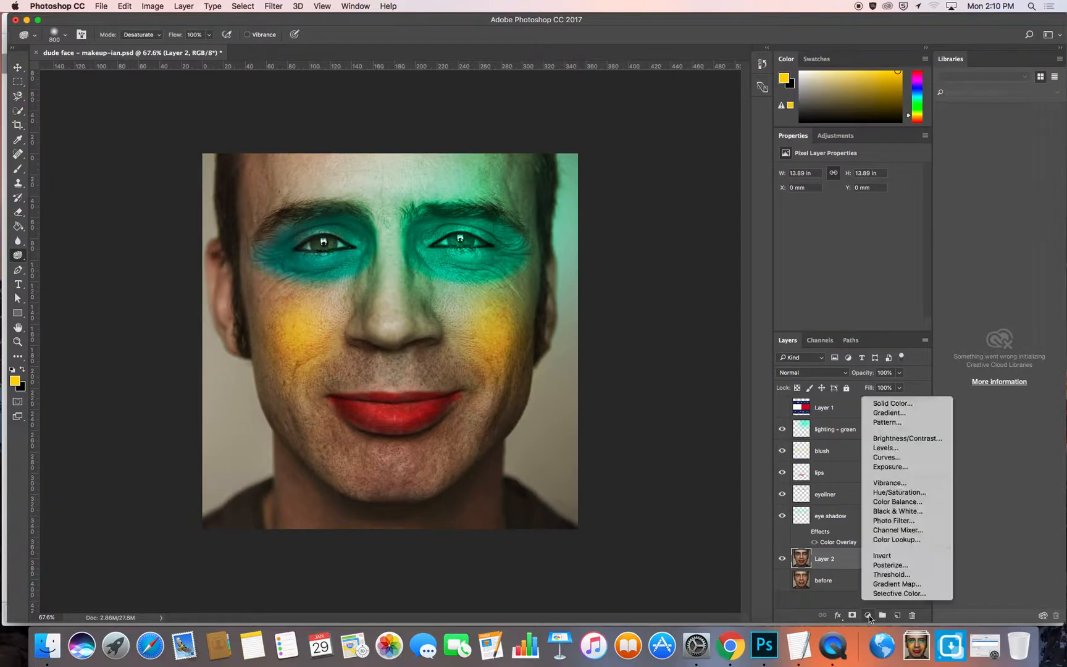
{"action": "left_click", "coordinate": [907, 495]}
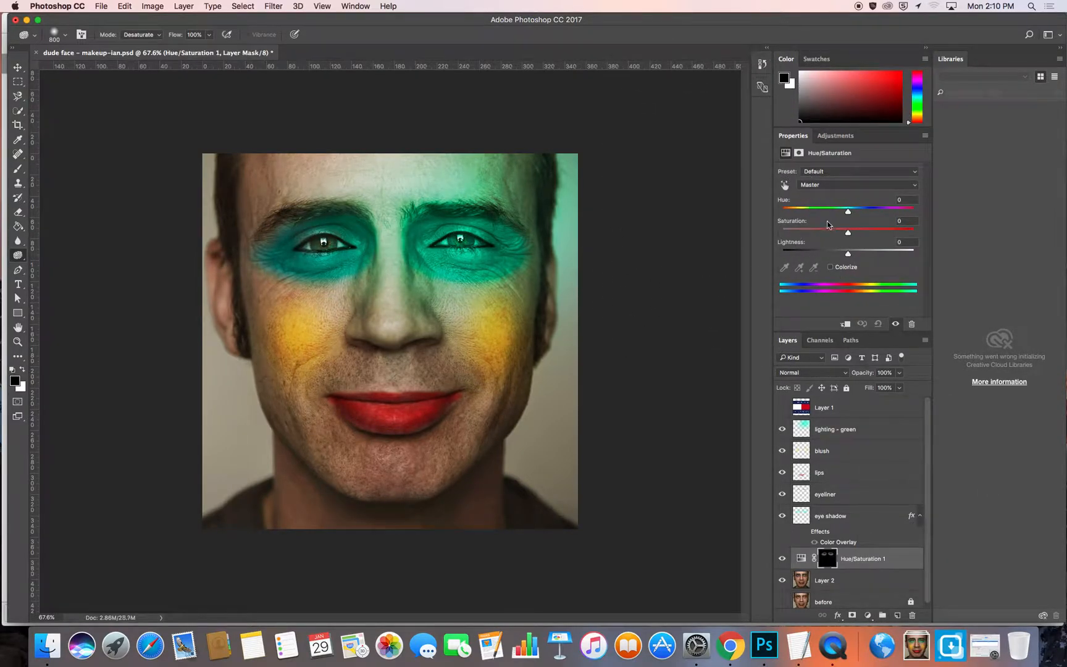
{"action": "left_click_drag", "start_coordinate": [818, 232], "coordinate": [821, 235]}
{"action": "left_click", "coordinate": [831, 267]}
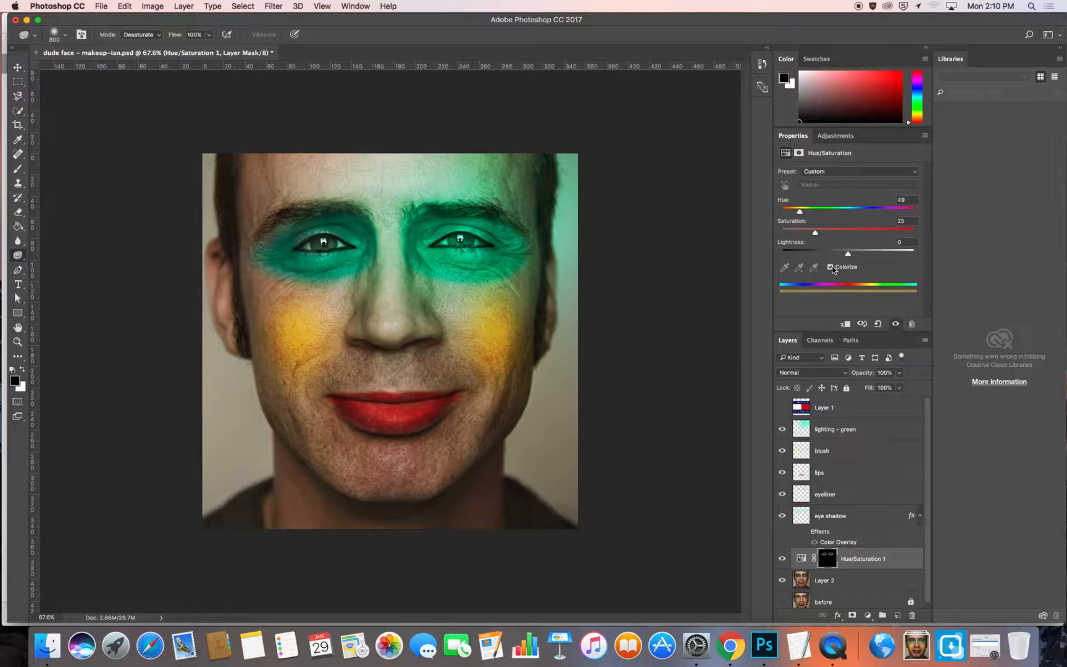
{"action": "left_click", "coordinate": [831, 269]}
{"action": "left_click_drag", "start_coordinate": [816, 233], "coordinate": [864, 235]}
{"action": "left_click", "coordinate": [798, 153]}
{"action": "left_click", "coordinate": [786, 153]}
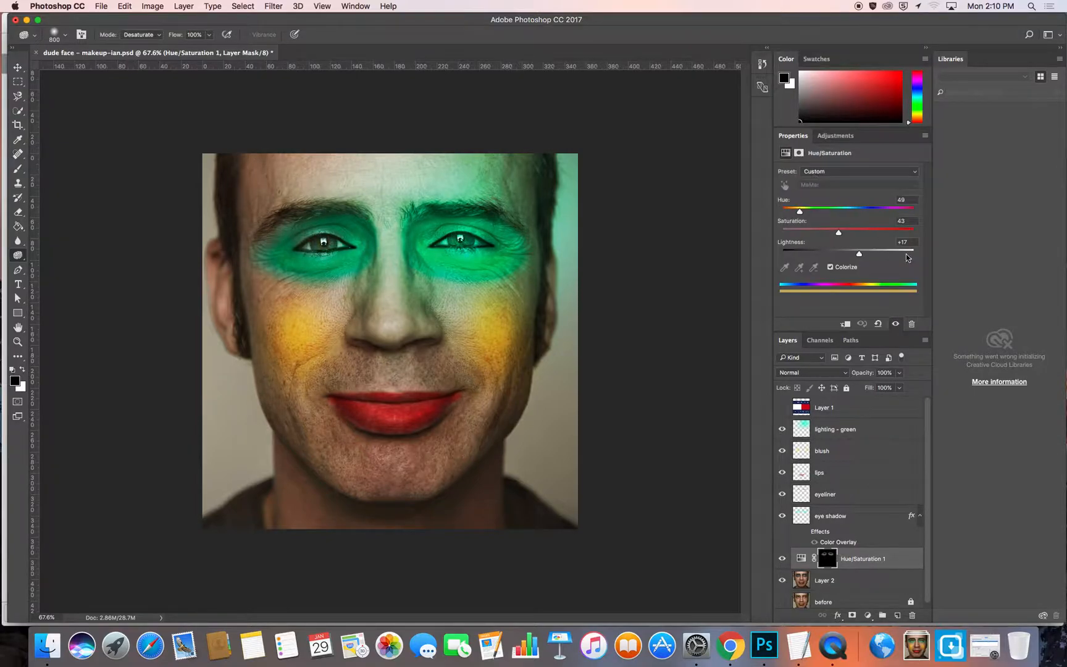
- Delete the Hue/Saturation adjustment layer
{"action": "left_click", "coordinate": [858, 562]}
{"action": "left_click_drag", "start_coordinate": [927, 522], "coordinate": [927, 560]}
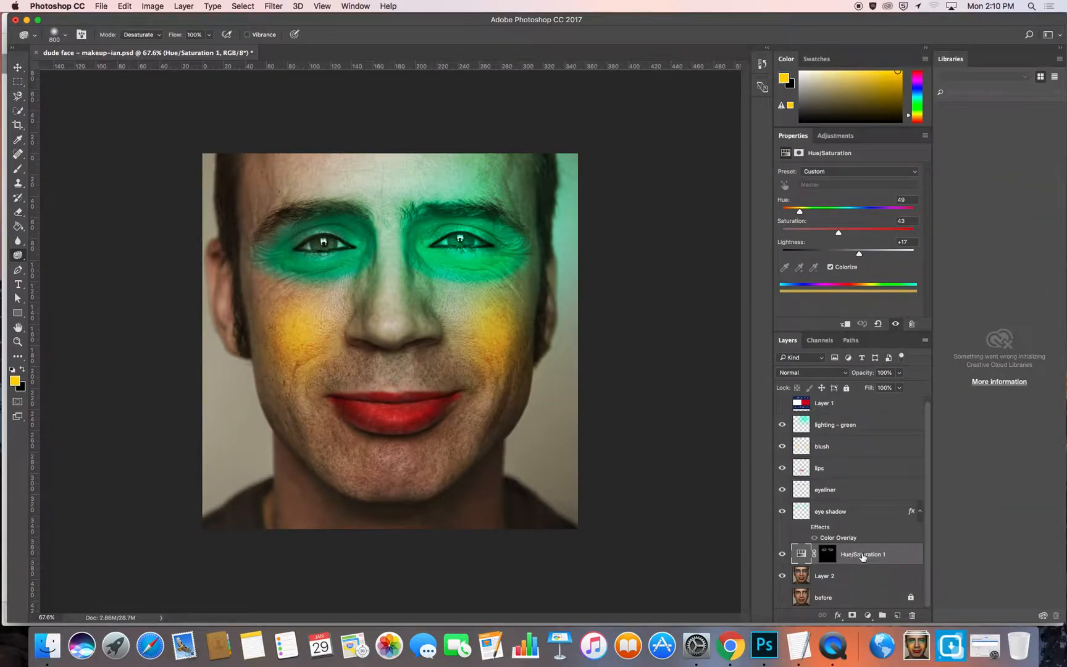
{"action": "left_click_drag", "start_coordinate": [862, 557], "coordinate": [912, 615]}
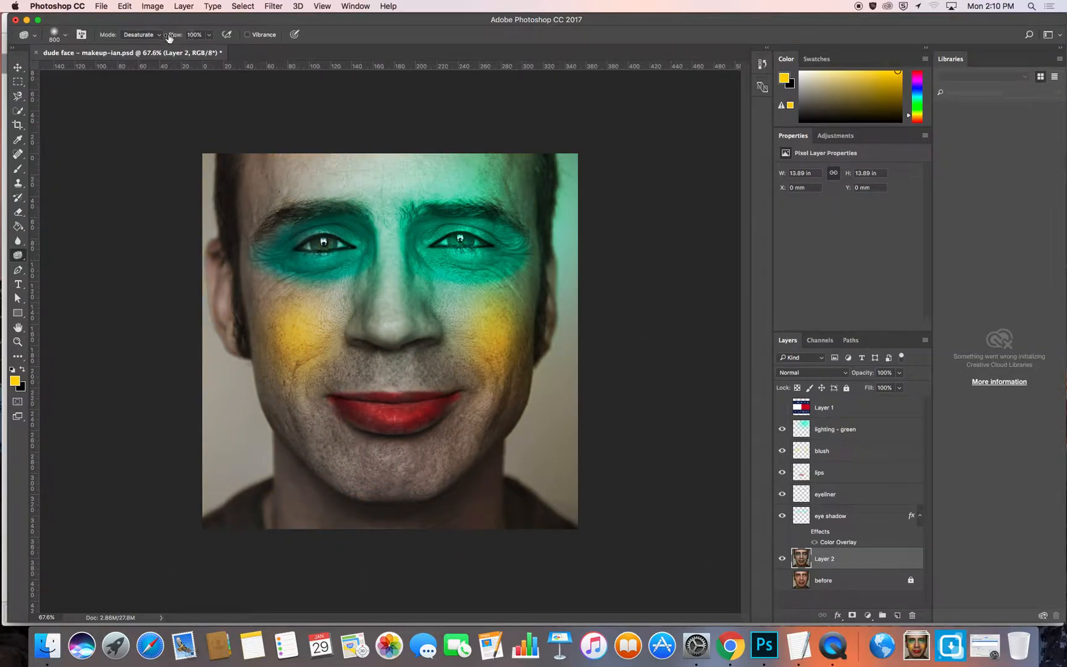
- Revert the last two Sponge strokes and desaturate the face again at 47% flow
{"action": "left_click", "coordinate": [210, 36]}
{"action": "left_click", "coordinate": [190, 28]}
{"action": "left_click", "coordinate": [765, 62]}
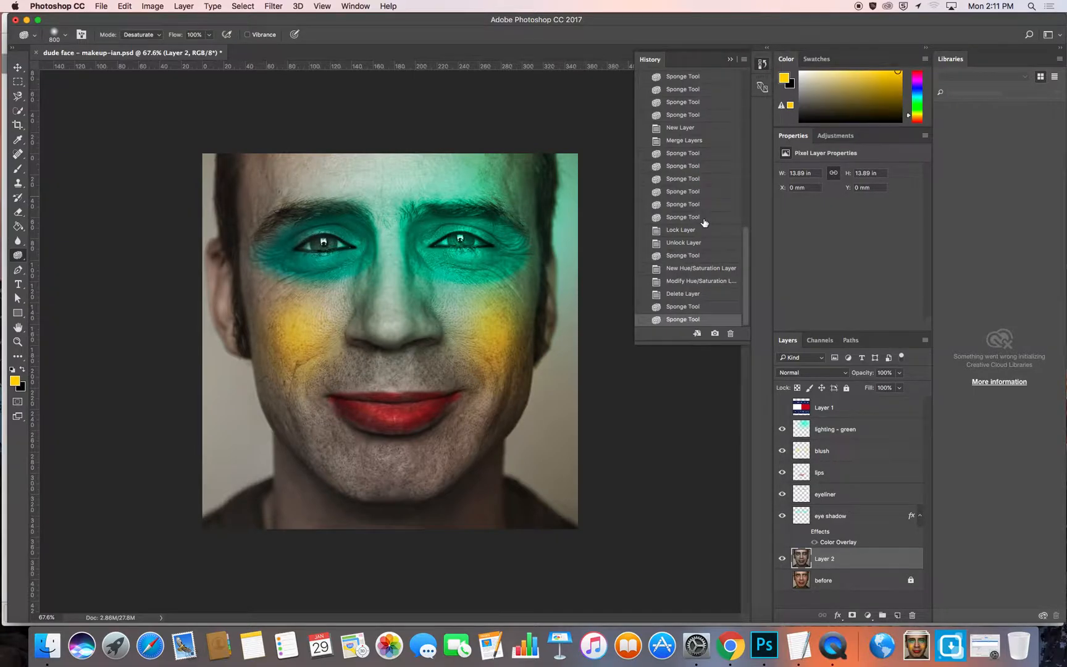
{"action": "left_click", "coordinate": [687, 307]}
{"action": "left_click", "coordinate": [684, 293]}
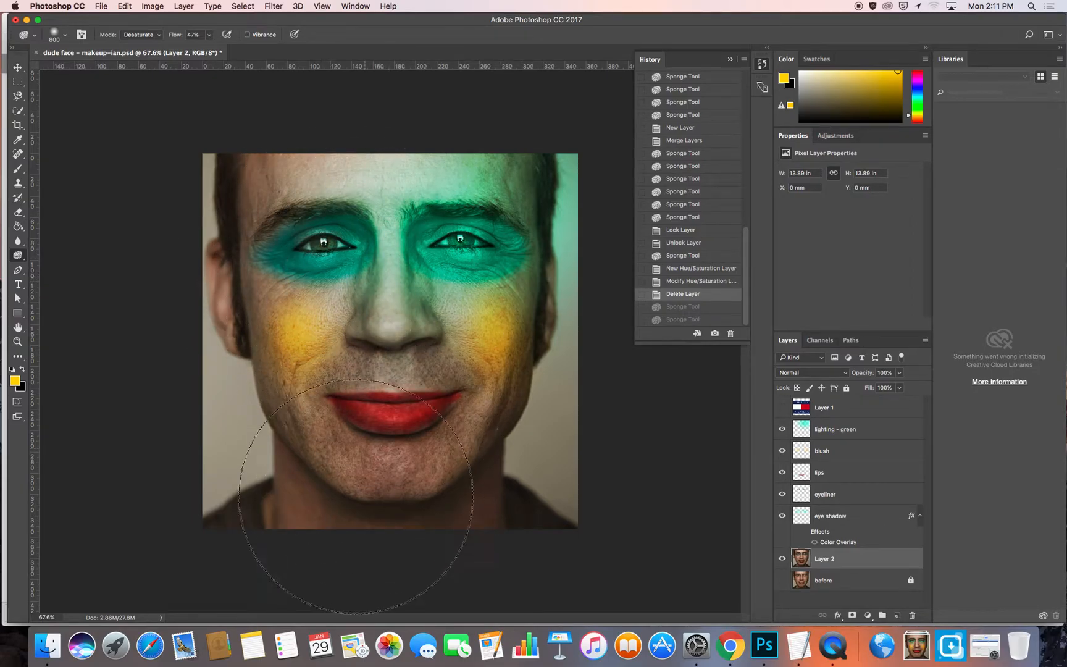
{"action": "mouse_move", "coordinate": [446, 293]}
{"action": "left_mouse_down"}
{"action": "mouse_move", "coordinate": [306, 496]}
{"action": "mouse_move", "coordinate": [451, 499]}
{"action": "left_mouse_up"}
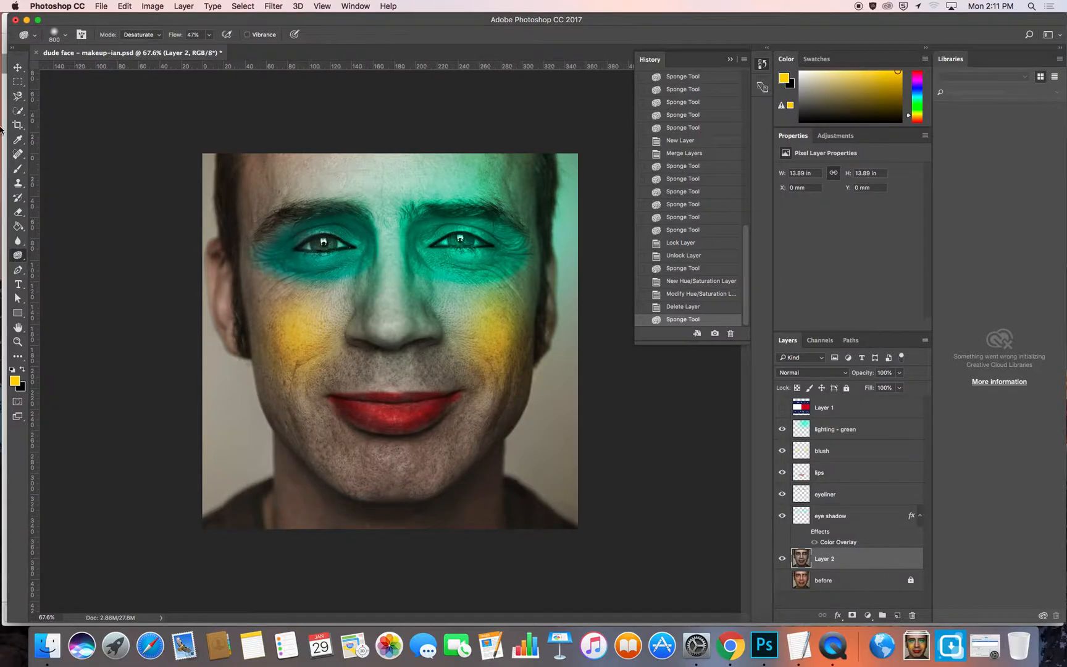
- Lighten the forehead and chin with the Dodge tool at 23% exposure and an 800 px brush
{"action": "right_click", "coordinate": [18, 255]}
{"action": "left_click", "coordinate": [58, 254]}
{"action": "mouse_move", "coordinate": [261, 131]}
{"action": "left_mouse_down"}
{"action": "mouse_move", "coordinate": [381, 83]}
{"action": "mouse_move", "coordinate": [511, 72]}
{"action": "left_mouse_up"}
{"action": "left_click_drag", "start_coordinate": [443, 494], "coordinate": [337, 494]}
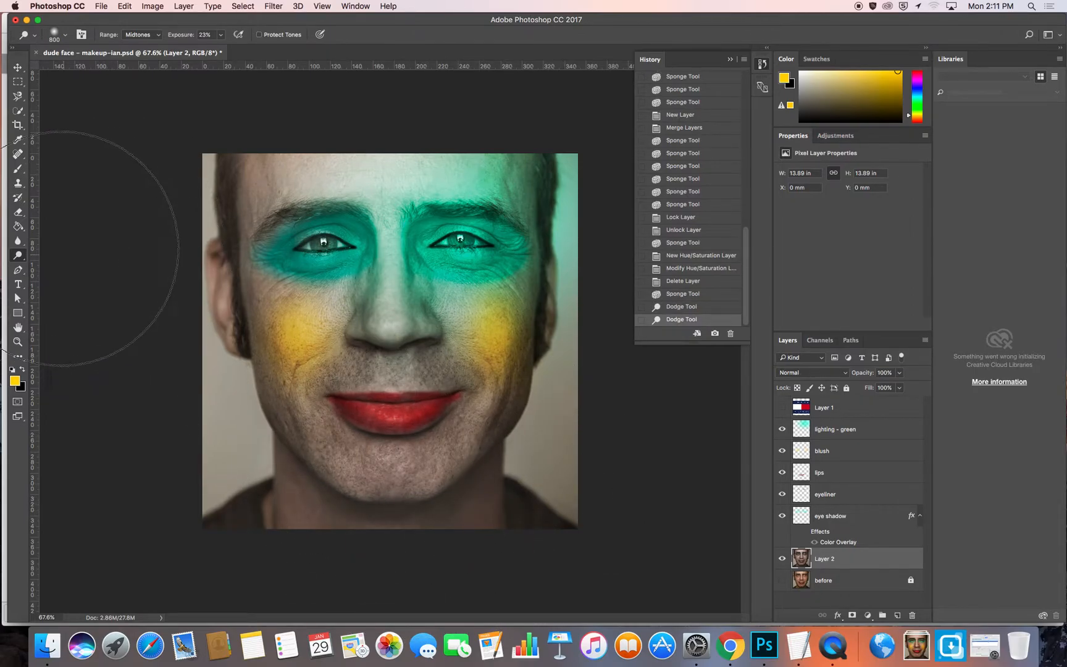
- Burn the lips and the skin beside the mouth at 74% exposure, shrinking the brush in stages
{"action": "right_click", "coordinate": [18, 257]}
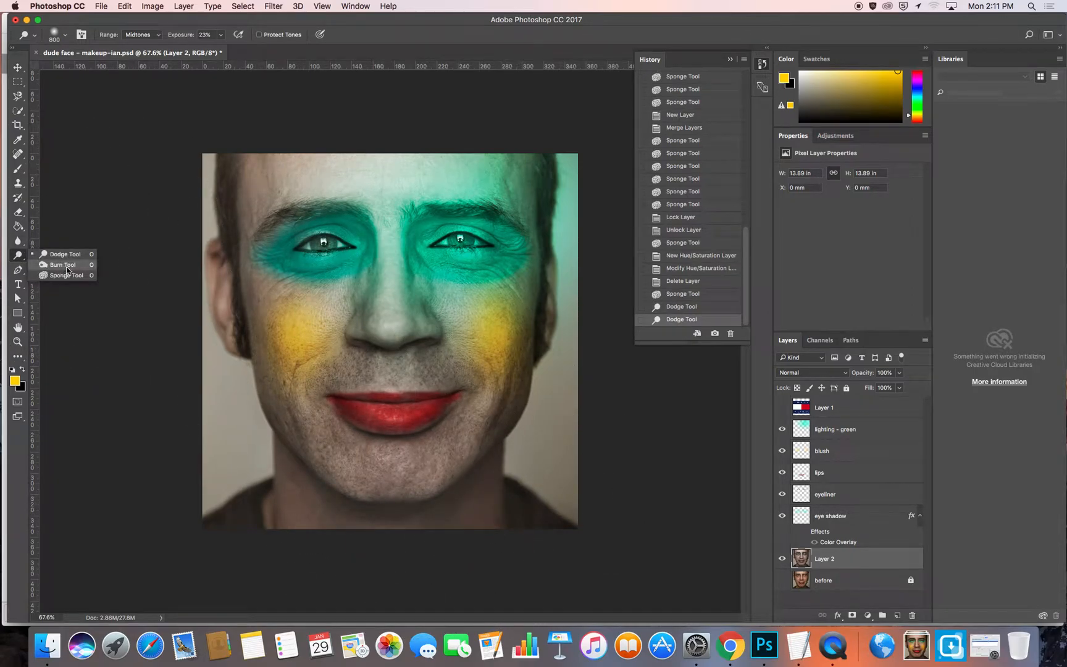
{"action": "left_click", "coordinate": [62, 265]}
{"action": "mouse_move", "coordinate": [381, 429]}
{"action": "left_mouse_down"}
{"action": "mouse_move", "coordinate": [382, 475]}
{"action": "mouse_move", "coordinate": [408, 473]}
{"action": "mouse_move", "coordinate": [404, 408]}
{"action": "left_mouse_up"}
{"action": "key", "text": "bracketleft"}
{"action": "key", "text": "bracketleft"}
{"action": "key", "text": "bracketleft"}
{"action": "key", "text": "bracketleft"}
{"action": "key", "text": "bracketleft"}
{"action": "key", "text": "bracketleft"}
{"action": "left_click", "coordinate": [467, 394]}
{"action": "key", "text": "bracketleft"}
{"action": "key", "text": "bracketleft"}
{"action": "left_click", "coordinate": [311, 387]}
- Darken the skin around both eyes and brows with a small Burn brush at 74% exposure
{"action": "mouse_move", "coordinate": [310, 272]}
{"action": "left_mouse_down"}
{"action": "mouse_move", "coordinate": [251, 246]}
{"action": "mouse_move", "coordinate": [347, 214]}
{"action": "left_mouse_up"}
{"action": "key", "text": "bracketright"}
{"action": "key", "text": "bracketright"}
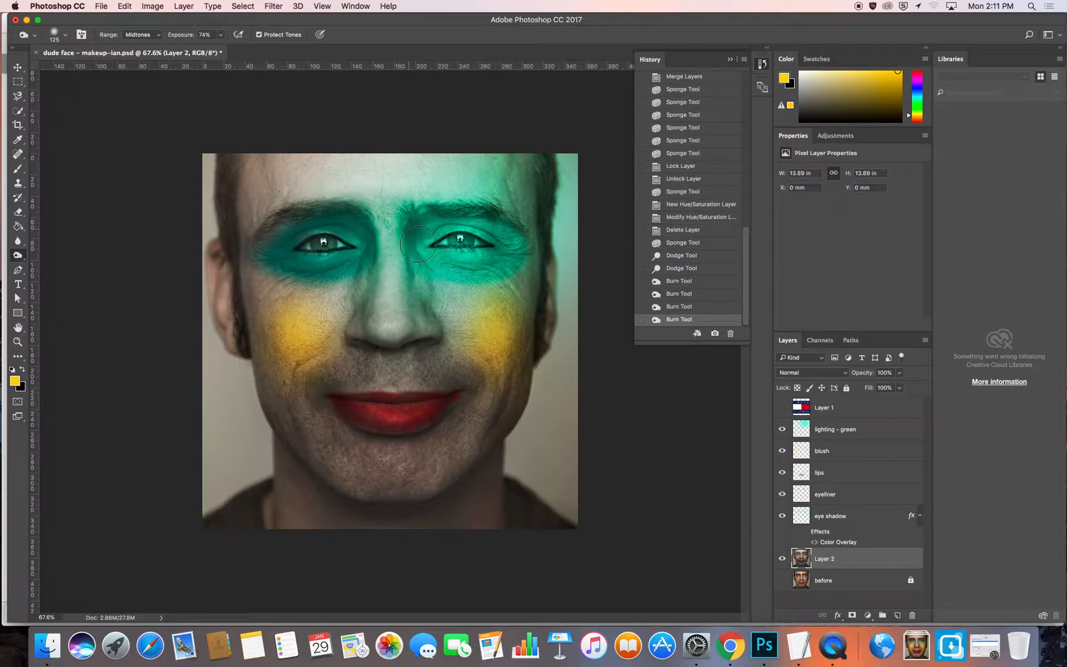
{"action": "left_click_drag", "start_coordinate": [422, 246], "coordinate": [513, 268]}
{"action": "mouse_move", "coordinate": [430, 223]}
{"action": "left_mouse_down"}
{"action": "mouse_move", "coordinate": [506, 220]}
{"action": "mouse_move", "coordinate": [462, 188]}
{"action": "mouse_move", "coordinate": [290, 161]}
{"action": "left_mouse_up"}
- Set the Burn exposure to 31% and darken both sides of the forehead and the chin
{"action": "left_click_drag", "start_coordinate": [219, 49], "coordinate": [198, 49]}
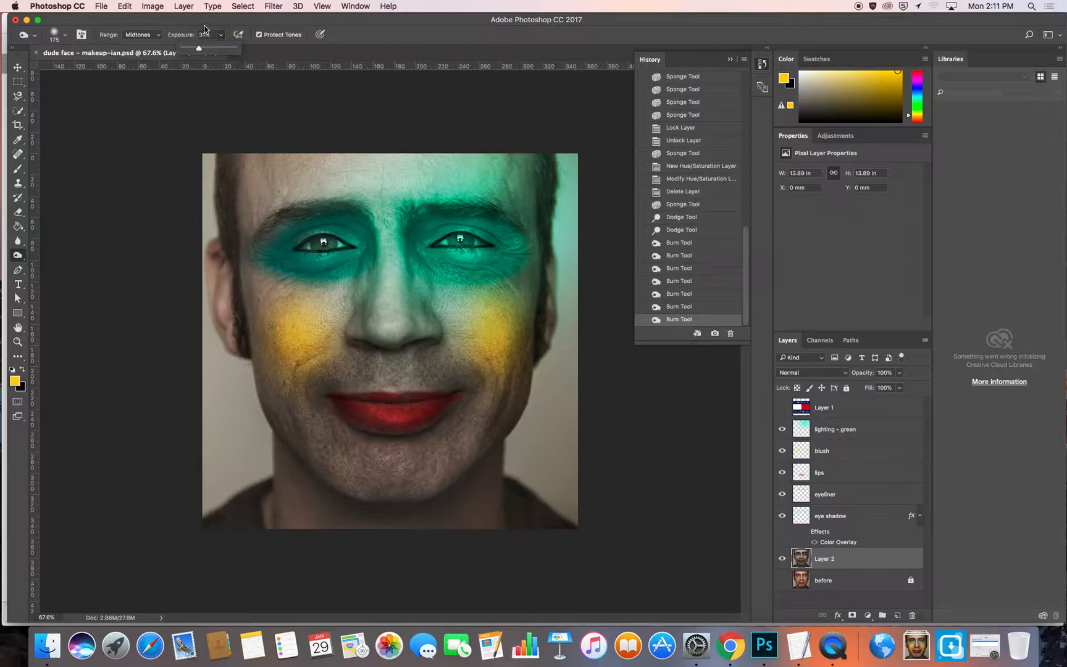
{"action": "mouse_move", "coordinate": [299, 165]}
{"action": "left_mouse_down"}
{"action": "mouse_move", "coordinate": [263, 174]}
{"action": "mouse_move", "coordinate": [285, 183]}
{"action": "left_mouse_up"}
{"action": "left_click_drag", "start_coordinate": [501, 174], "coordinate": [509, 186]}
{"action": "left_click_drag", "start_coordinate": [454, 445], "coordinate": [404, 466]}
{"action": "left_click_drag", "start_coordinate": [394, 468], "coordinate": [410, 482]}
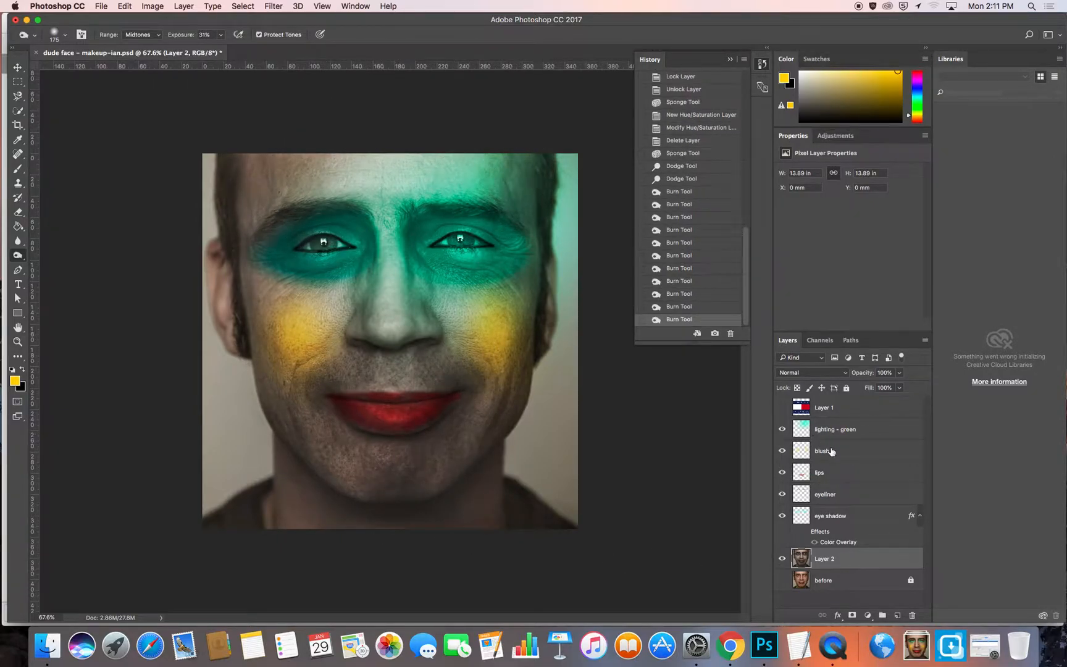
- Lower the blush layer's opacity to take the yellow off the cheeks and select the lighting - green layer
{"action": "left_click", "coordinate": [833, 496]}
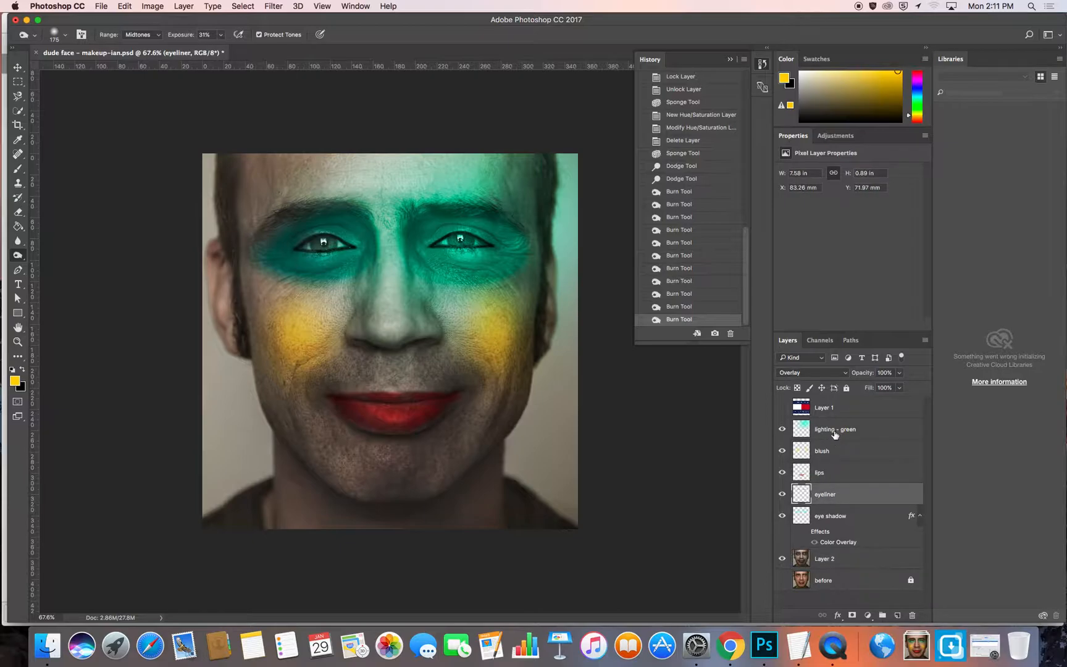
{"action": "left_click", "coordinate": [827, 451]}
{"action": "left_click", "coordinate": [782, 450]}
{"action": "left_click", "coordinate": [783, 450]}
{"action": "left_click", "coordinate": [900, 373]}
{"action": "left_click_drag", "start_coordinate": [902, 385], "coordinate": [847, 386]}
{"action": "left_click", "coordinate": [841, 432]}
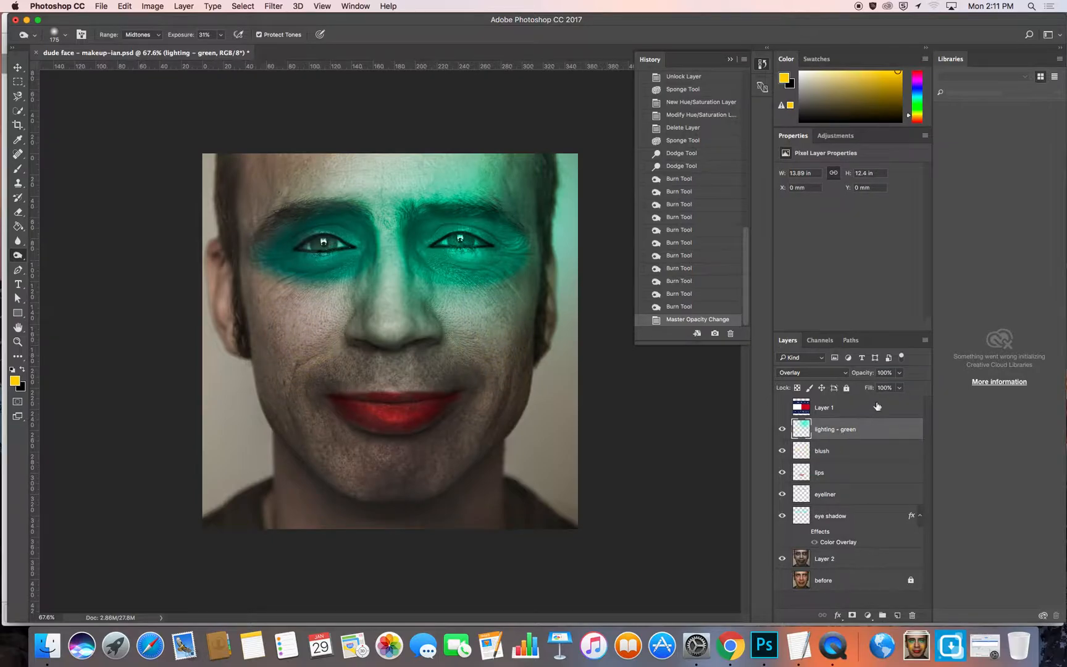
- Return the lighting - green layer's opacity to 100% and lower the eyeliner layer's opacity to 61%
{"action": "left_click_drag", "start_coordinate": [887, 388], "coordinate": [921, 392]}
{"action": "left_click", "coordinate": [834, 475]}
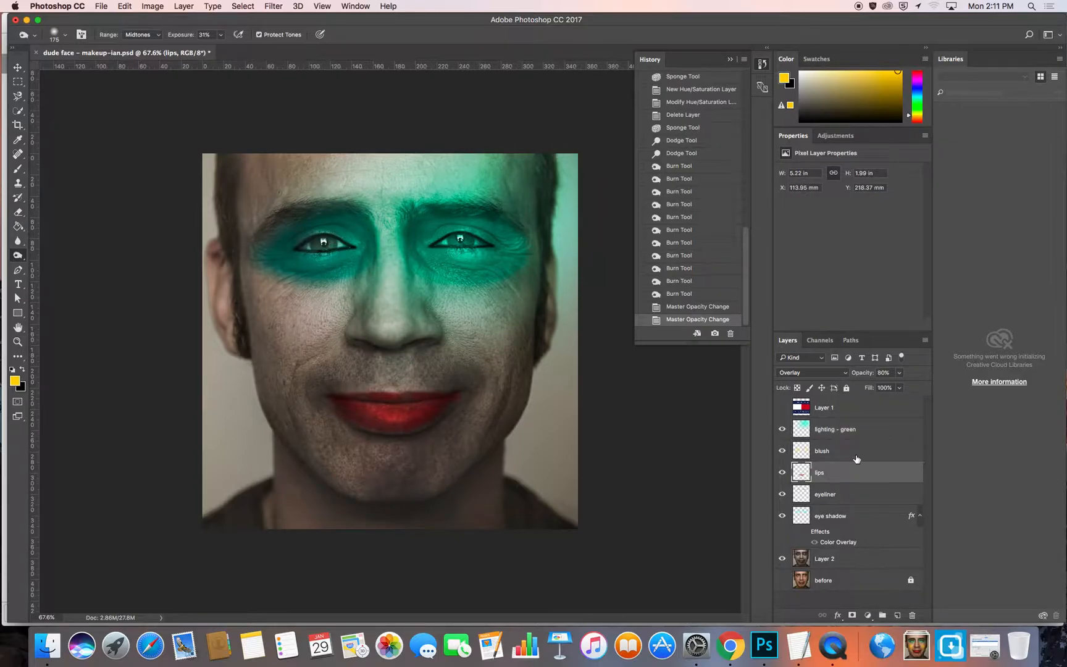
{"action": "left_click", "coordinate": [821, 498]}
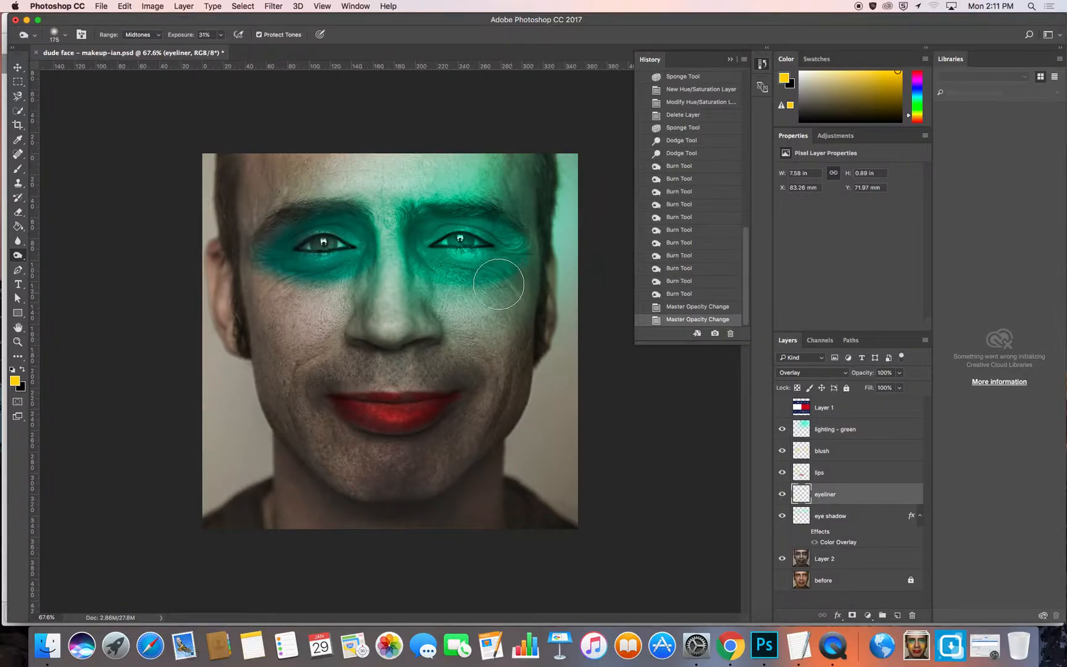
{"action": "left_click", "coordinate": [898, 372]}
{"action": "left_click_drag", "start_coordinate": [901, 388], "coordinate": [880, 387]}
{"action": "left_click", "coordinate": [864, 500]}
- Try burning beside the eye on the eyeliner layer with an 80 px brush and undo the stroke
{"action": "key", "text": "bracketleft"}
{"action": "key", "text": "bracketleft"}
{"action": "key", "text": "bracketleft"}
{"action": "key", "text": "bracketleft"}
{"action": "key", "text": "bracketleft"}
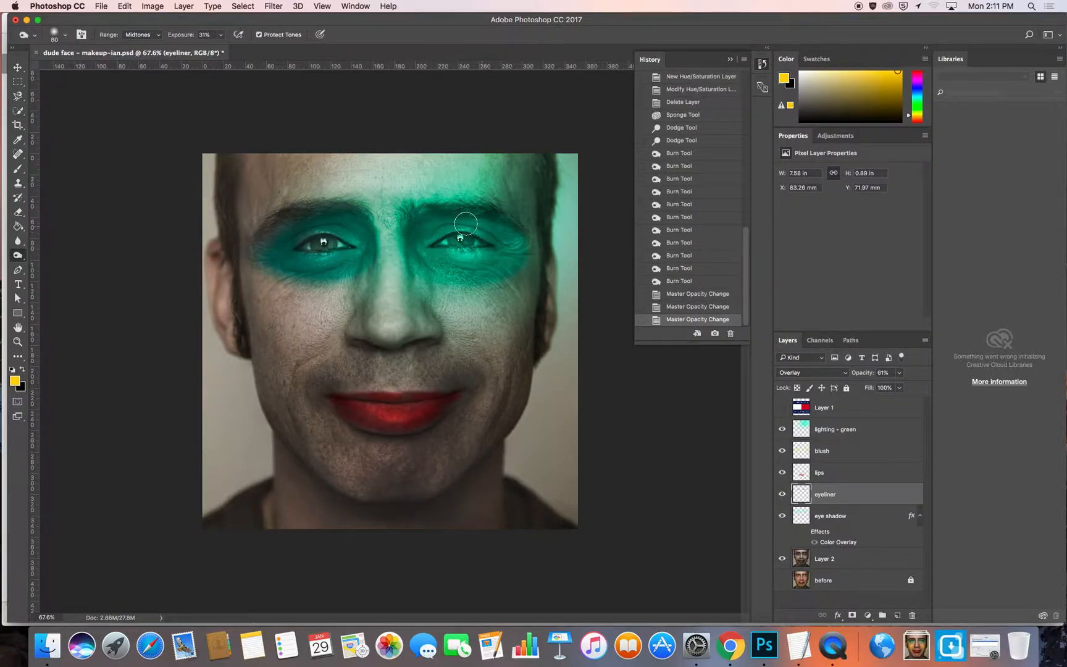
{"action": "left_click", "coordinate": [417, 252]}
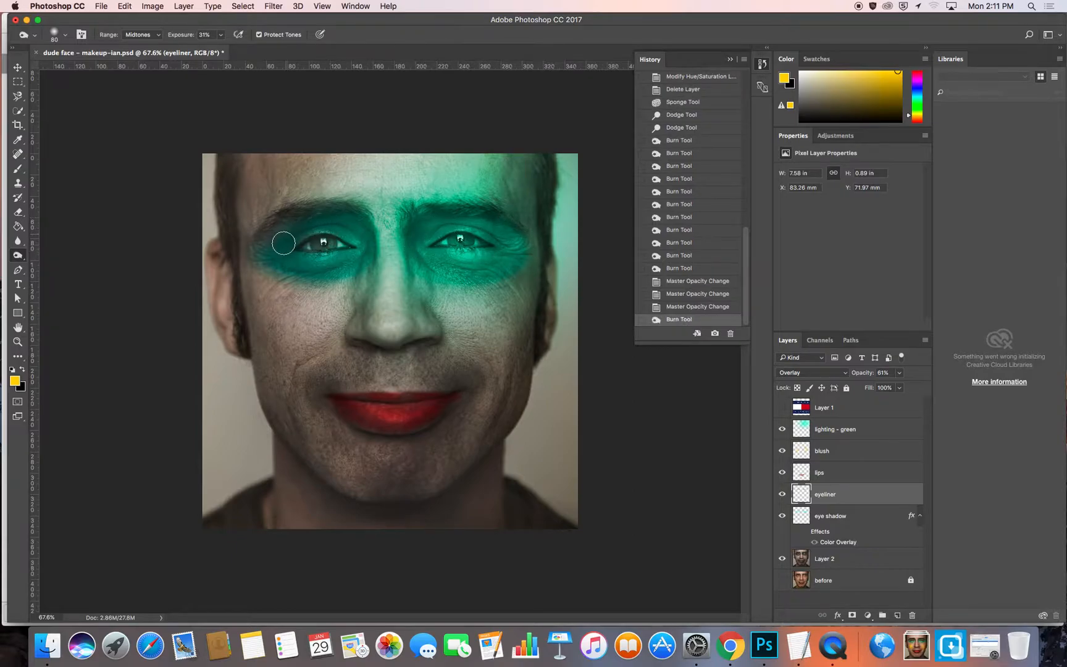
{"action": "key", "text": "super+z"}
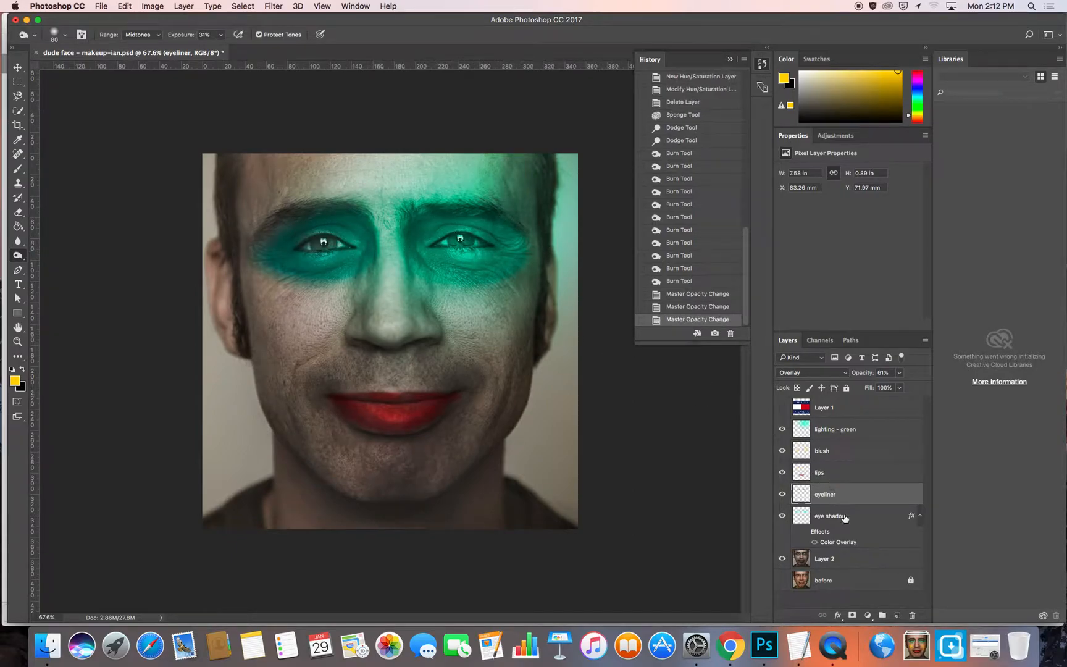
- Burn the skin around both eyes on Layer 2, enlarging the brush to 150 px
{"action": "left_click", "coordinate": [843, 559]}
{"action": "mouse_move", "coordinate": [469, 259]}
{"action": "left_mouse_down"}
{"action": "mouse_move", "coordinate": [423, 251]}
{"action": "mouse_move", "coordinate": [490, 247]}
{"action": "mouse_move", "coordinate": [450, 219]}
{"action": "left_mouse_up"}
{"action": "key", "text": "bracketright"}
{"action": "key", "text": "bracketright"}
{"action": "key", "text": "bracketright"}
{"action": "key", "text": "bracketright"}
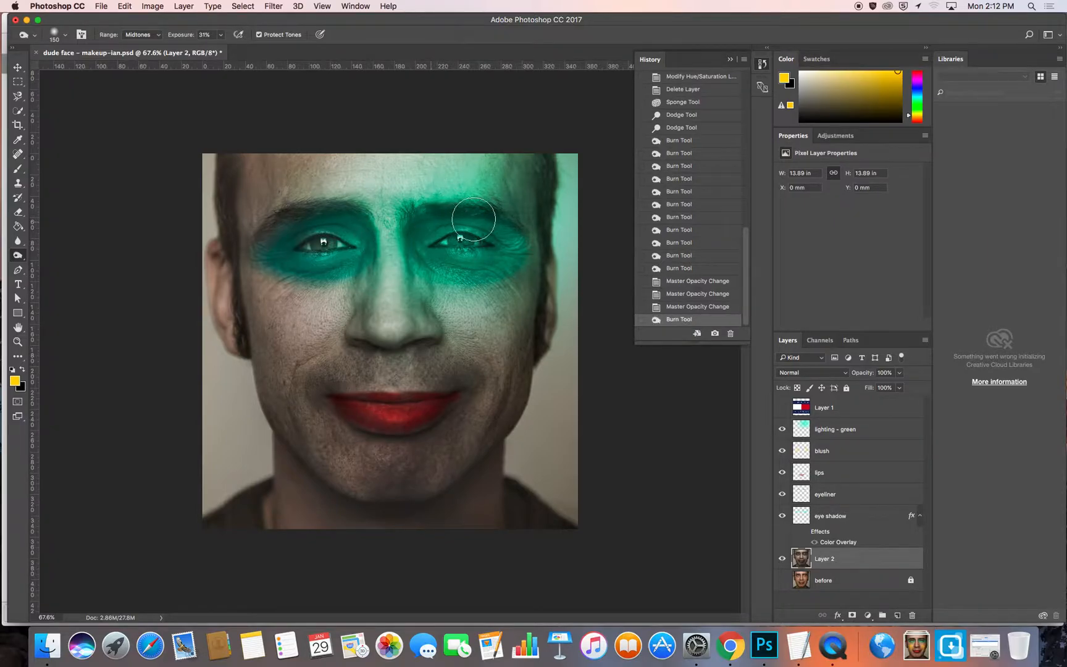
{"action": "left_click_drag", "start_coordinate": [528, 270], "coordinate": [521, 258]}
{"action": "left_click_drag", "start_coordinate": [520, 258], "coordinate": [421, 281]}
{"action": "mouse_move", "coordinate": [398, 226]}
{"action": "left_mouse_down"}
{"action": "mouse_move", "coordinate": [410, 285]}
{"action": "mouse_move", "coordinate": [447, 314]}
{"action": "mouse_move", "coordinate": [416, 266]}
{"action": "mouse_move", "coordinate": [536, 317]}
{"action": "mouse_move", "coordinate": [434, 279]}
{"action": "mouse_move", "coordinate": [527, 267]}
{"action": "left_mouse_up"}
{"action": "mouse_move", "coordinate": [348, 260]}
{"action": "left_mouse_down"}
{"action": "mouse_move", "coordinate": [254, 306]}
{"action": "mouse_move", "coordinate": [340, 313]}
{"action": "left_mouse_up"}
- Burn the cheeks, jaw, neck, sides of the face and both sides of the forehead on Layer 2 with a 175 px brush
{"action": "left_click_drag", "start_coordinate": [260, 296], "coordinate": [289, 360]}
{"action": "key", "text": "bracketright"}
{"action": "mouse_move", "coordinate": [284, 296]}
{"action": "left_mouse_down"}
{"action": "mouse_move", "coordinate": [299, 375]}
{"action": "mouse_move", "coordinate": [315, 363]}
{"action": "left_mouse_up"}
{"action": "mouse_move", "coordinate": [493, 324]}
{"action": "left_mouse_down"}
{"action": "mouse_move", "coordinate": [496, 450]}
{"action": "mouse_move", "coordinate": [503, 306]}
{"action": "mouse_move", "coordinate": [486, 461]}
{"action": "mouse_move", "coordinate": [469, 476]}
{"action": "left_mouse_up"}
{"action": "mouse_move", "coordinate": [458, 479]}
{"action": "left_mouse_down"}
{"action": "mouse_move", "coordinate": [296, 506]}
{"action": "mouse_move", "coordinate": [457, 564]}
{"action": "left_mouse_up"}
{"action": "left_click_drag", "start_coordinate": [481, 502], "coordinate": [418, 580]}
{"action": "mouse_move", "coordinate": [235, 255]}
{"action": "left_mouse_down"}
{"action": "mouse_move", "coordinate": [244, 313]}
{"action": "mouse_move", "coordinate": [218, 255]}
{"action": "left_mouse_up"}
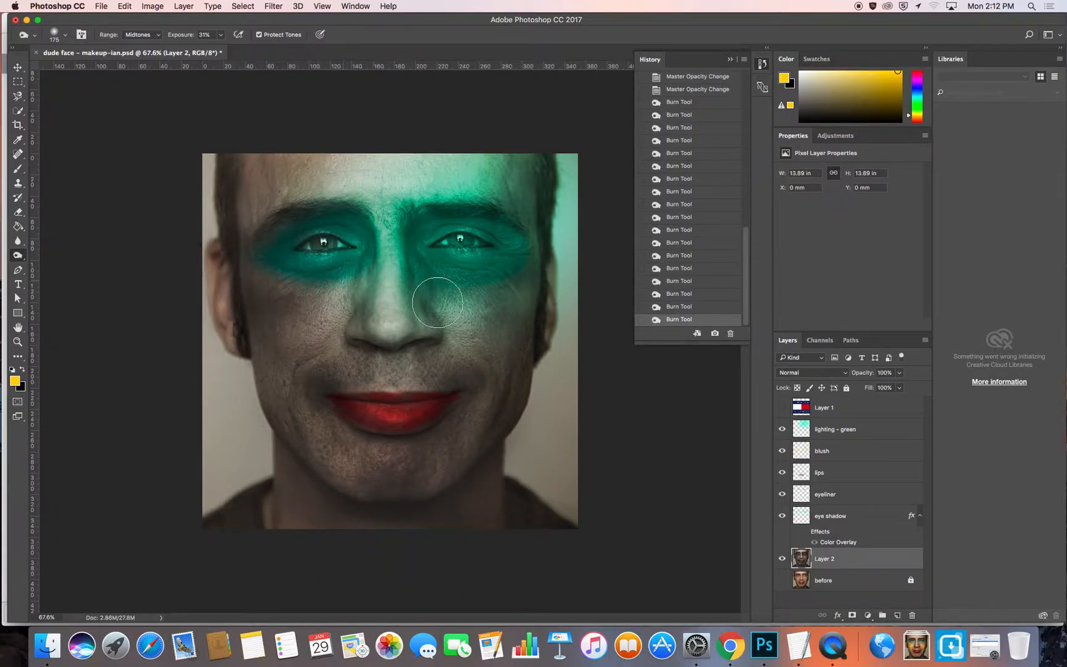
{"action": "left_click_drag", "start_coordinate": [540, 277], "coordinate": [541, 346]}
{"action": "mouse_move", "coordinate": [458, 159]}
{"action": "left_mouse_down"}
{"action": "mouse_move", "coordinate": [494, 176]}
{"action": "mouse_move", "coordinate": [507, 214]}
{"action": "left_mouse_up"}
{"action": "mouse_move", "coordinate": [254, 178]}
{"action": "left_mouse_down"}
{"action": "mouse_move", "coordinate": [221, 240]}
{"action": "mouse_move", "coordinate": [325, 147]}
{"action": "left_mouse_up"}
- Desaturate the forehead, ears, sides of the face and neck on Layer 2 with a 250 px Sponge at 47% flow
{"action": "left_click", "coordinate": [18, 255]}
{"action": "left_click", "coordinate": [55, 274]}
{"action": "key", "text": "bracketleft"}
{"action": "key", "text": "bracketleft"}
{"action": "key", "text": "bracketleft"}
{"action": "key", "text": "bracketleft"}
{"action": "key", "text": "bracketleft"}
{"action": "key", "text": "bracketleft"}
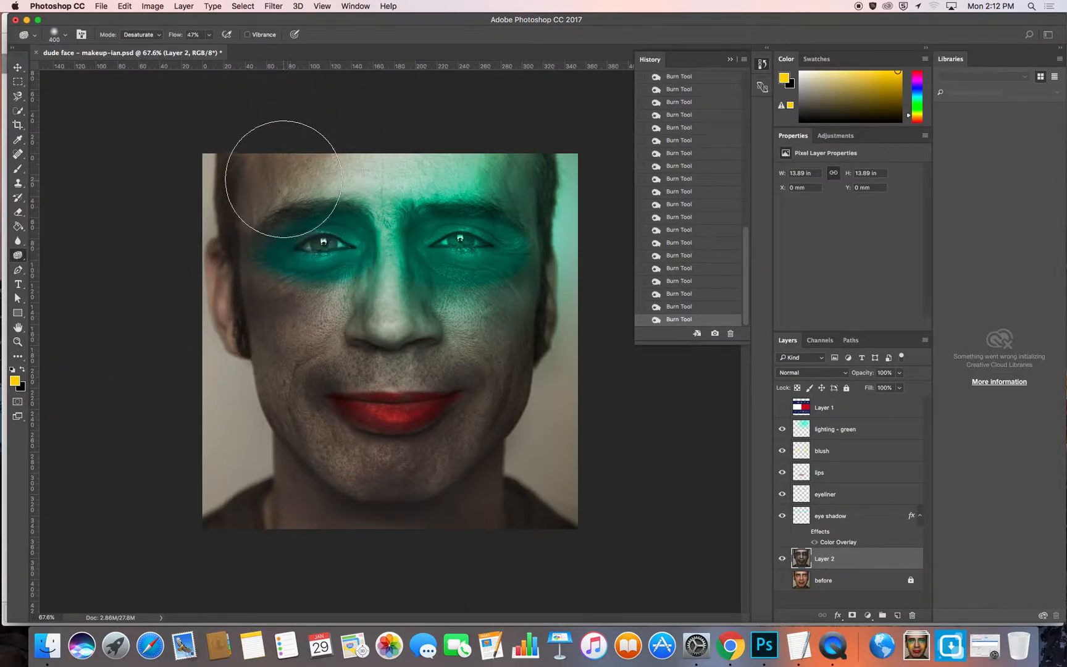
{"action": "mouse_move", "coordinate": [272, 179]}
{"action": "left_mouse_down"}
{"action": "mouse_move", "coordinate": [291, 162]}
{"action": "mouse_move", "coordinate": [267, 195]}
{"action": "left_mouse_up"}
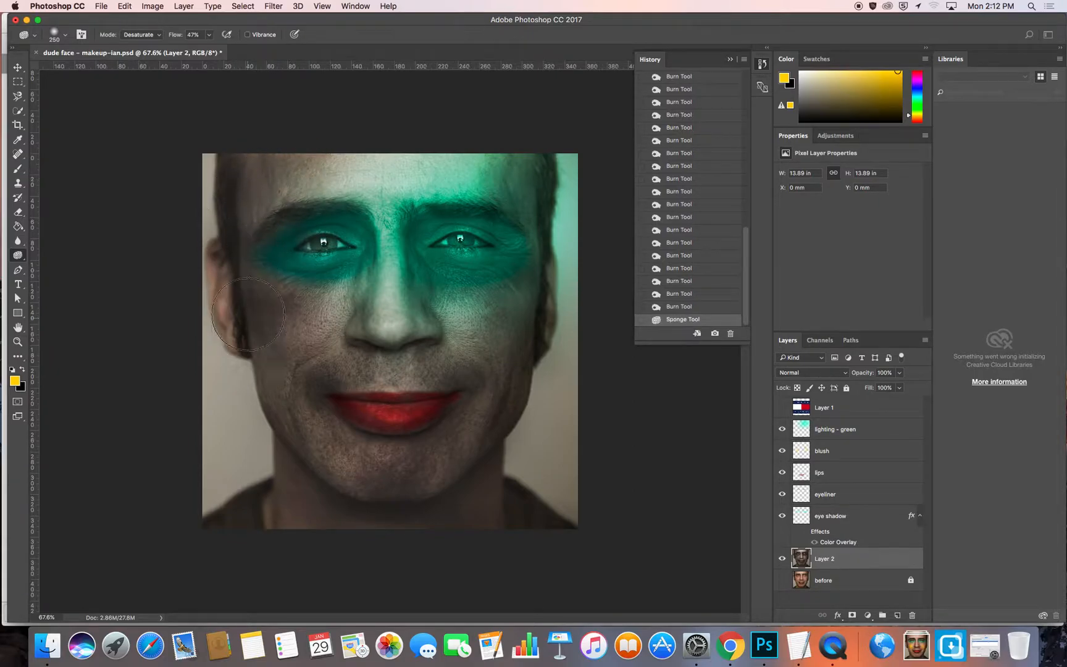
{"action": "mouse_move", "coordinate": [242, 297]}
{"action": "left_mouse_down"}
{"action": "mouse_move", "coordinate": [227, 250]}
{"action": "mouse_move", "coordinate": [232, 258]}
{"action": "left_mouse_up"}
{"action": "mouse_move", "coordinate": [502, 349]}
{"action": "left_mouse_down"}
{"action": "mouse_move", "coordinate": [532, 287]}
{"action": "mouse_move", "coordinate": [533, 352]}
{"action": "left_mouse_up"}
{"action": "mouse_move", "coordinate": [531, 278]}
{"action": "left_mouse_down"}
{"action": "mouse_move", "coordinate": [492, 384]}
{"action": "mouse_move", "coordinate": [383, 512]}
{"action": "left_mouse_up"}
{"action": "mouse_move", "coordinate": [296, 520]}
{"action": "left_mouse_down"}
{"action": "mouse_move", "coordinate": [460, 476]}
{"action": "mouse_move", "coordinate": [444, 172]}
{"action": "left_mouse_up"}
{"action": "left_click_drag", "start_coordinate": [268, 129], "coordinate": [259, 131]}
- Brighten both irises on Layer 2 with a 100 px Dodge brush at 23% exposure
{"action": "left_click", "coordinate": [17, 256]}
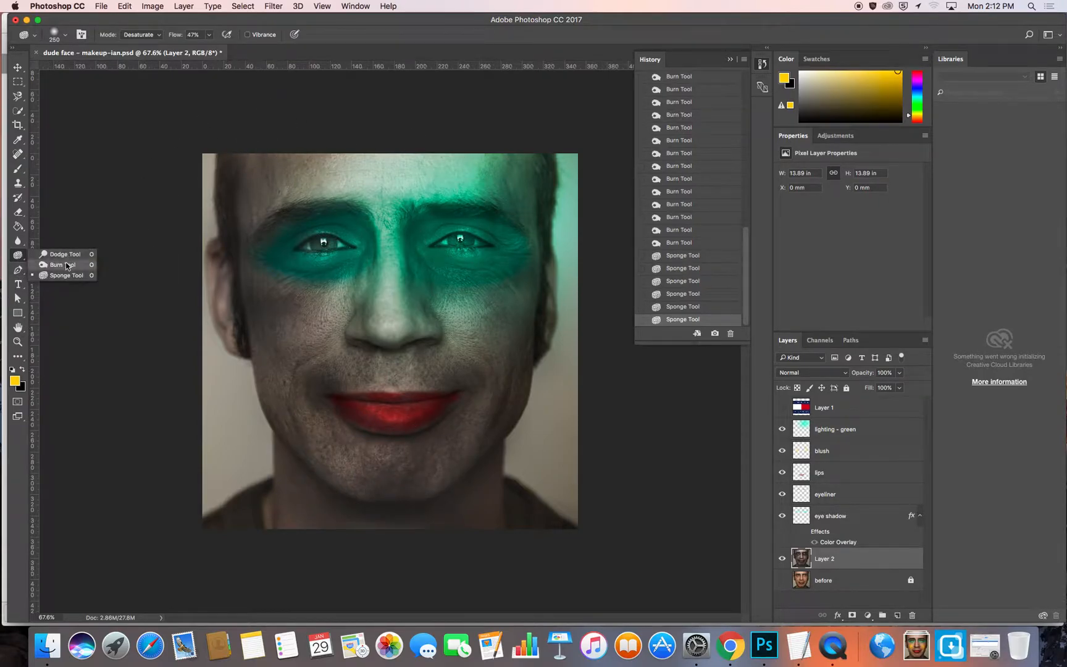
{"action": "left_click", "coordinate": [62, 253]}
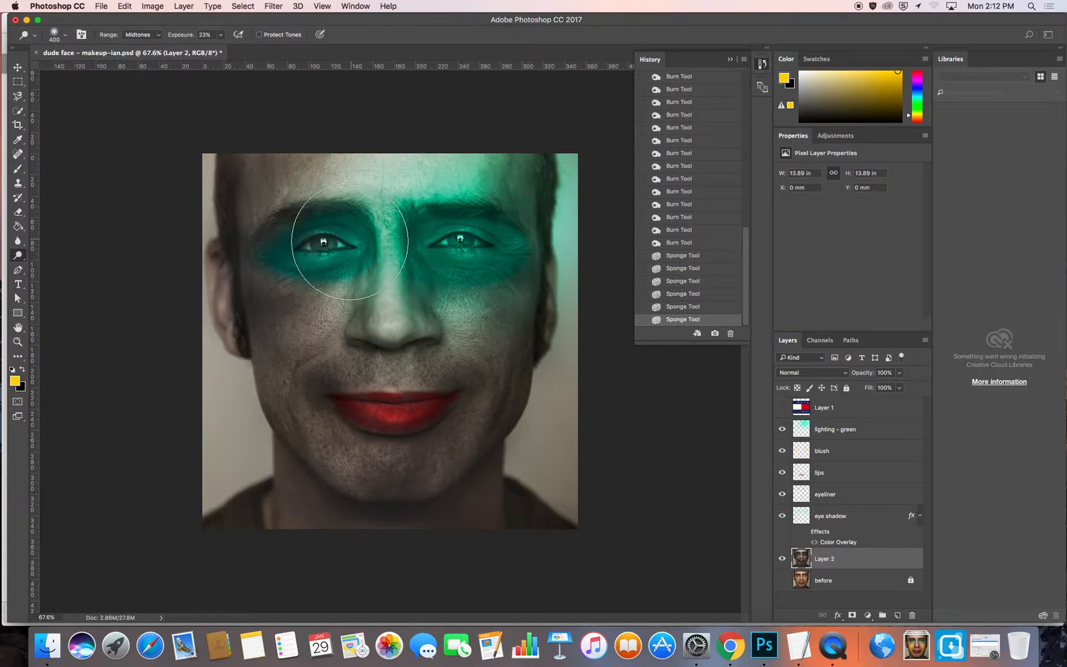
{"action": "key", "text": "bracketleft"}
{"action": "key", "text": "bracketleft"}
{"action": "key", "text": "bracketleft"}
{"action": "key", "text": "bracketleft"}
{"action": "left_click", "coordinate": [323, 243]}
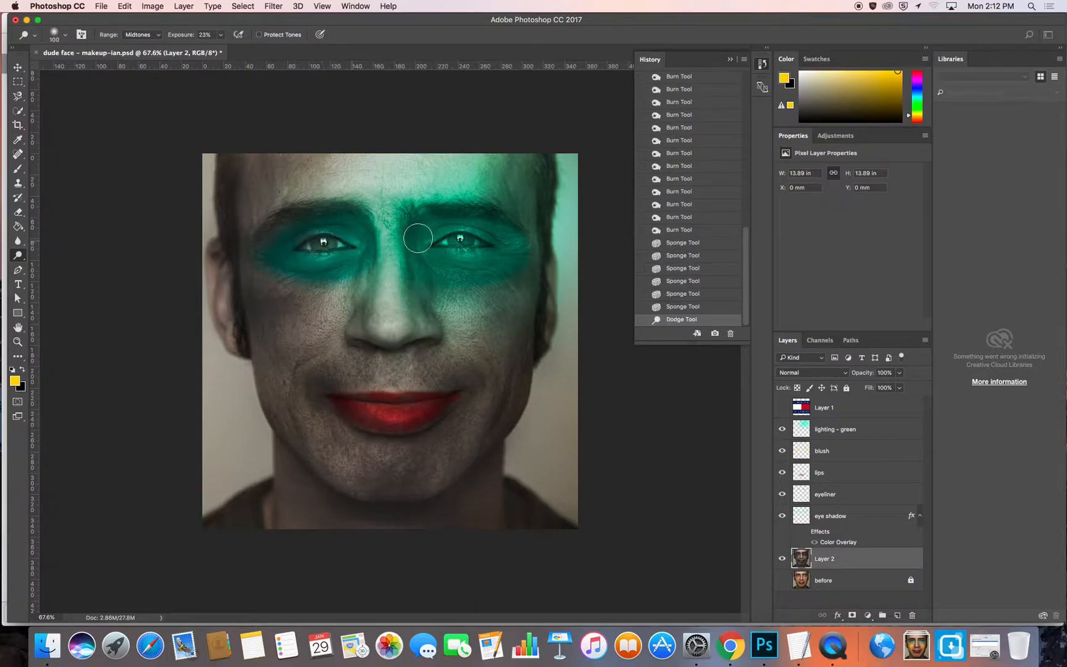
{"action": "left_click", "coordinate": [462, 241]}
{"action": "left_click", "coordinate": [463, 241]}
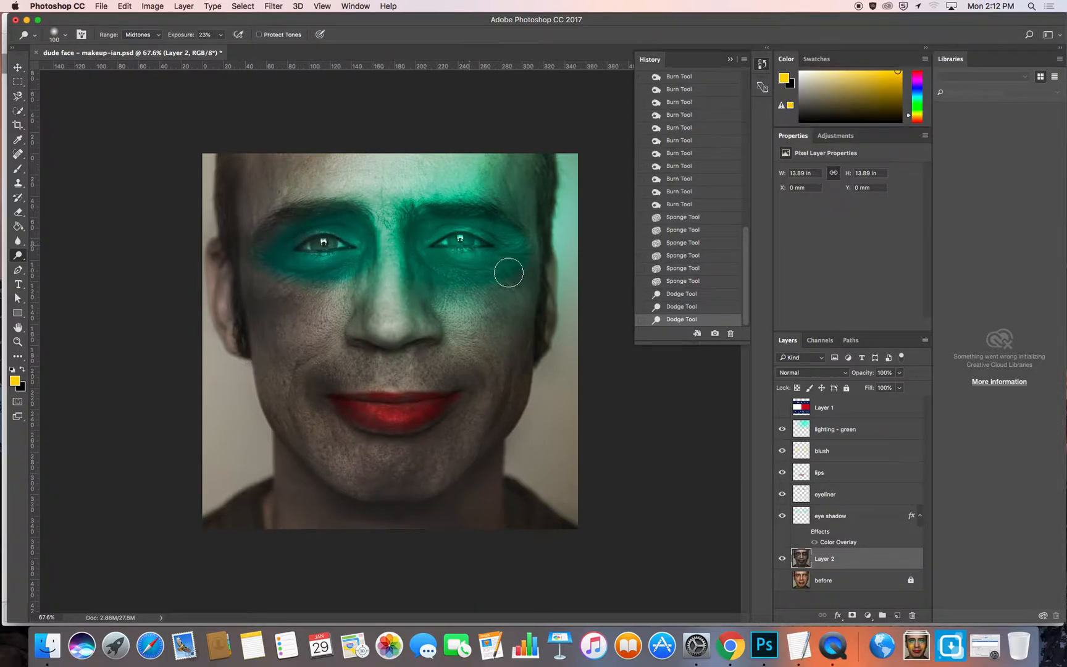
- Add a new layer directly above the blush layer and name it eyes
{"action": "left_click", "coordinate": [837, 454]}
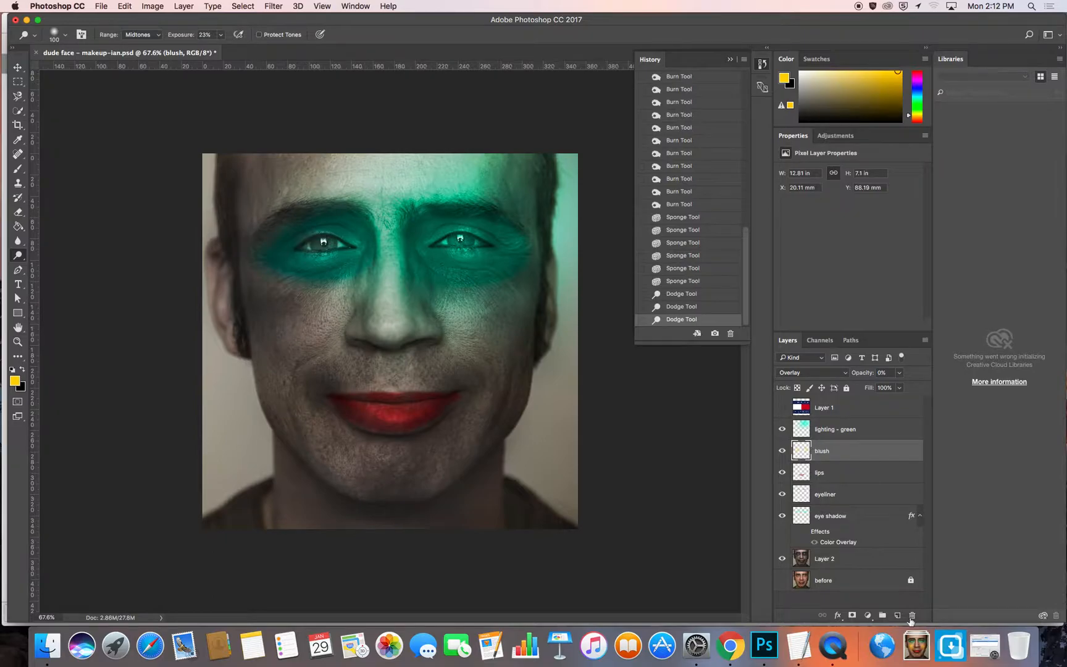
{"action": "left_click", "coordinate": [898, 615]}
{"action": "double_click", "coordinate": [827, 451]}
{"action": "type", "text": "eye"}
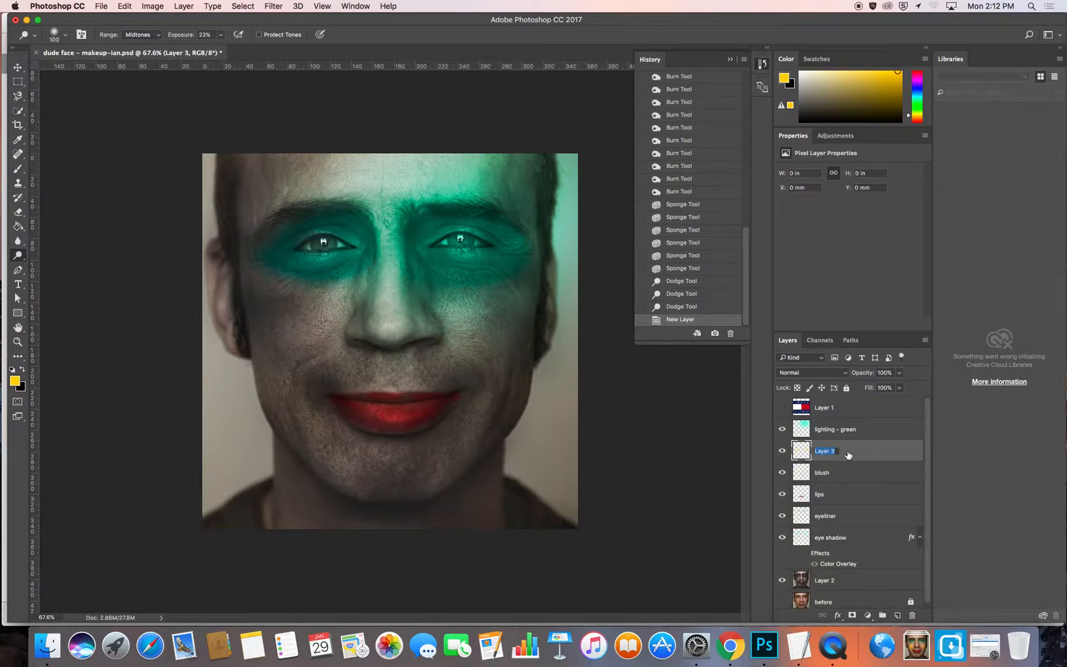
{"action": "type", "text": "s"}
{"action": "key", "text": "Return"}
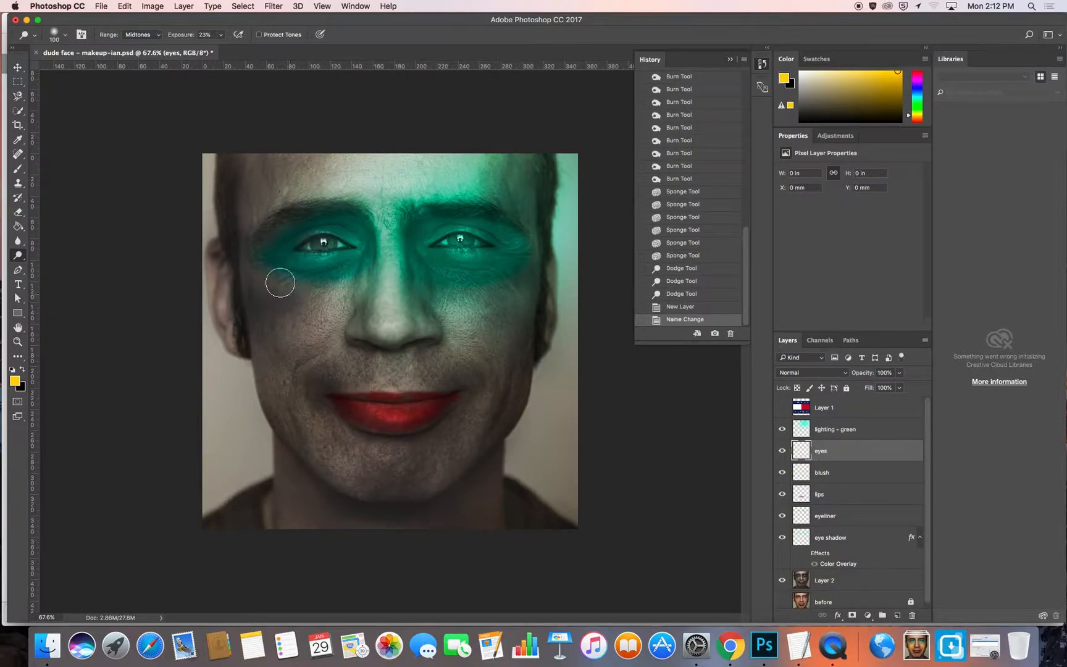
- Switch to the Brush tool and set its foreground color to bright red
{"action": "left_click", "coordinate": [18, 168]}
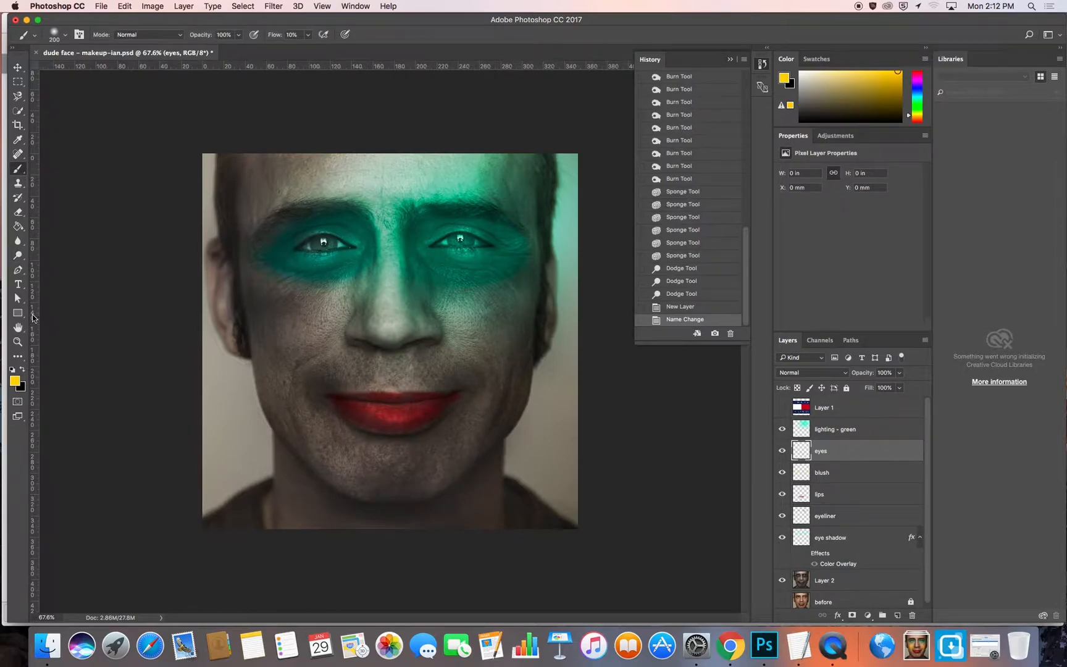
{"action": "left_click", "coordinate": [14, 382]}
{"action": "left_click_drag", "start_coordinate": [682, 247], "coordinate": [685, 233]}
{"action": "left_click", "coordinate": [778, 233]}
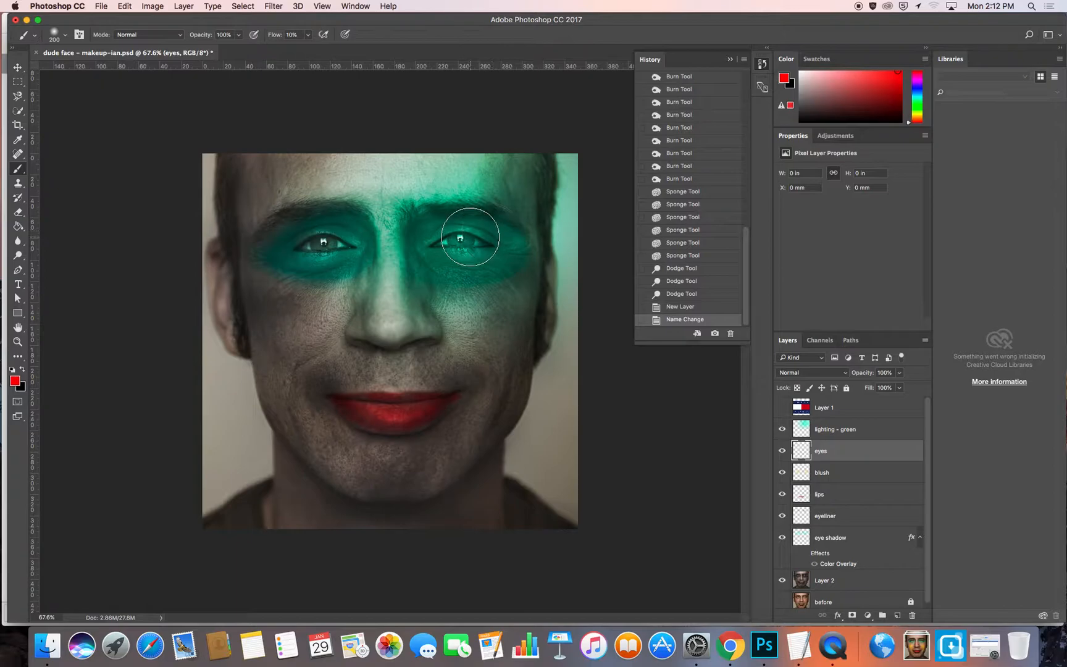
- Dab red repeatedly over both irises on the eyes layer with an 80 px brush at 10% flow
{"action": "key", "text": "bracketleft"}
{"action": "key", "text": "bracketleft"}
{"action": "key", "text": "bracketleft"}
{"action": "key", "text": "bracketright"}
{"action": "left_click", "coordinate": [460, 239]}
{"action": "left_click", "coordinate": [460, 238]}
{"action": "left_click", "coordinate": [460, 239]}
{"action": "left_click", "coordinate": [460, 239]}
{"action": "left_click", "coordinate": [460, 238]}
{"action": "left_click", "coordinate": [460, 238]}
{"action": "left_click", "coordinate": [460, 238]}
{"action": "left_click", "coordinate": [460, 239]}
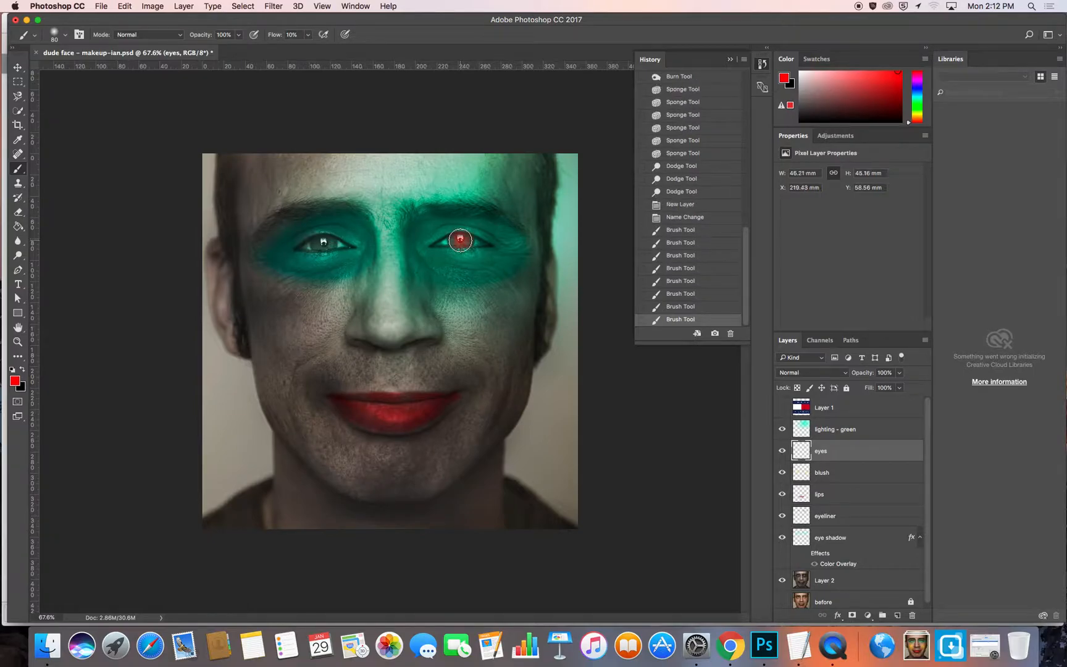
{"action": "left_click", "coordinate": [323, 243]}
{"action": "left_click", "coordinate": [322, 243]}
{"action": "left_click", "coordinate": [322, 243]}
{"action": "left_click", "coordinate": [322, 243]}
{"action": "left_click", "coordinate": [322, 242]}
{"action": "left_click", "coordinate": [322, 242]}
{"action": "left_click", "coordinate": [322, 242]}
{"action": "left_click", "coordinate": [322, 243]}
{"action": "left_click", "coordinate": [322, 242]}
{"action": "left_click", "coordinate": [322, 243]}
- Set the eyes layer's blend mode to Overlay and dab more red over both irises
{"action": "left_click", "coordinate": [840, 375]}
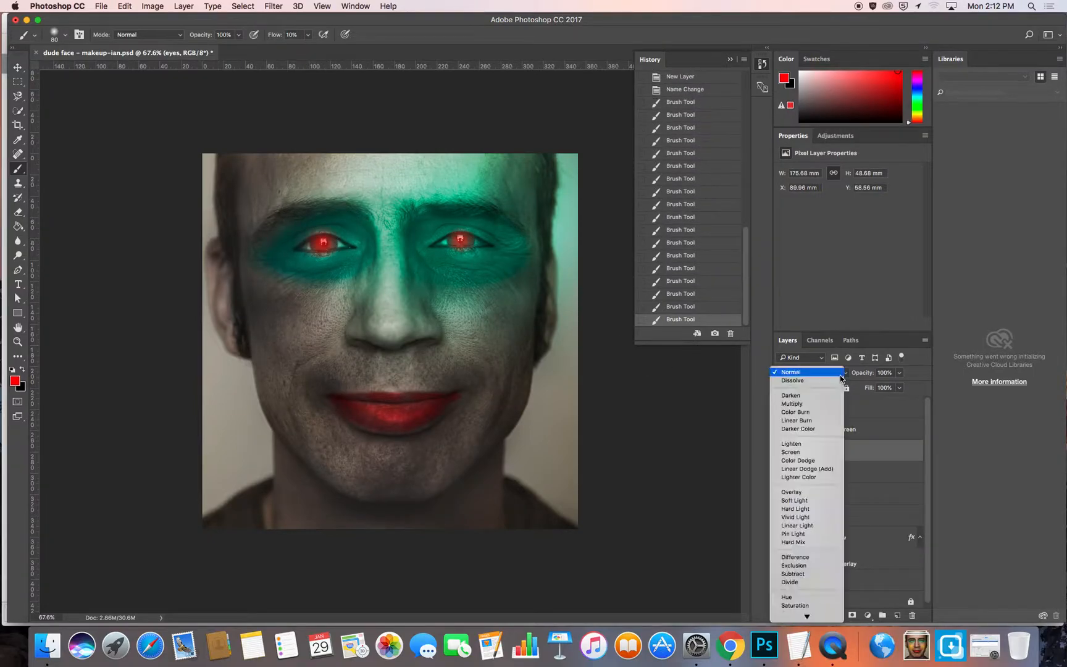
{"action": "left_click", "coordinate": [805, 492]}
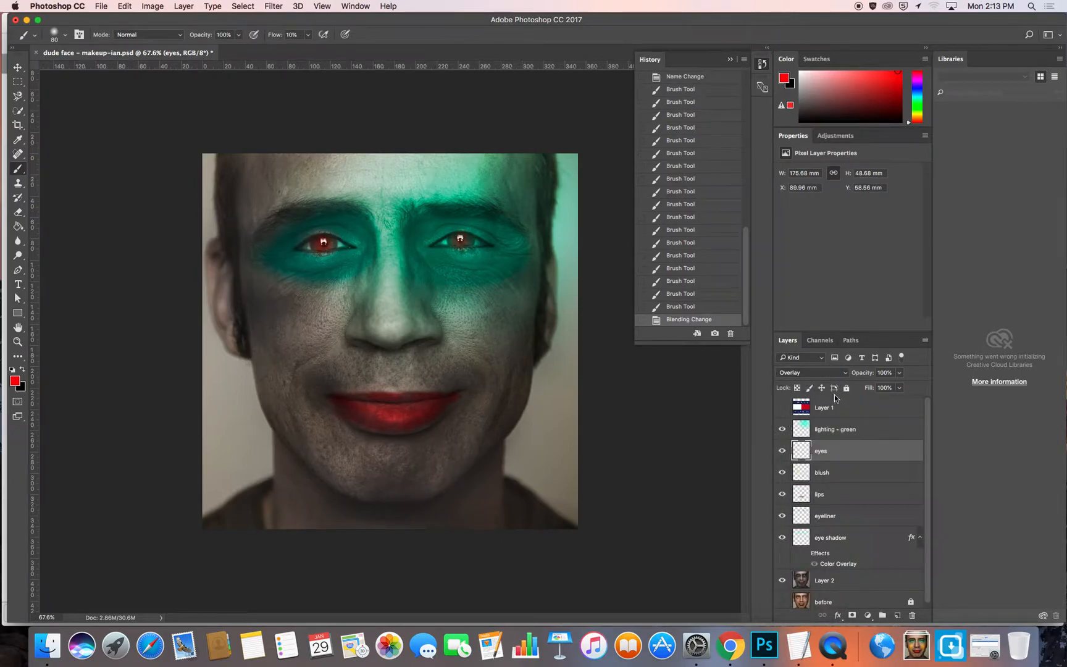
{"action": "left_click", "coordinate": [460, 241]}
{"action": "left_click", "coordinate": [460, 241]}
{"action": "left_click_drag", "start_coordinate": [456, 239], "coordinate": [462, 241]}
{"action": "left_click_drag", "start_coordinate": [328, 242], "coordinate": [322, 244]}
{"action": "left_click", "coordinate": [461, 242]}
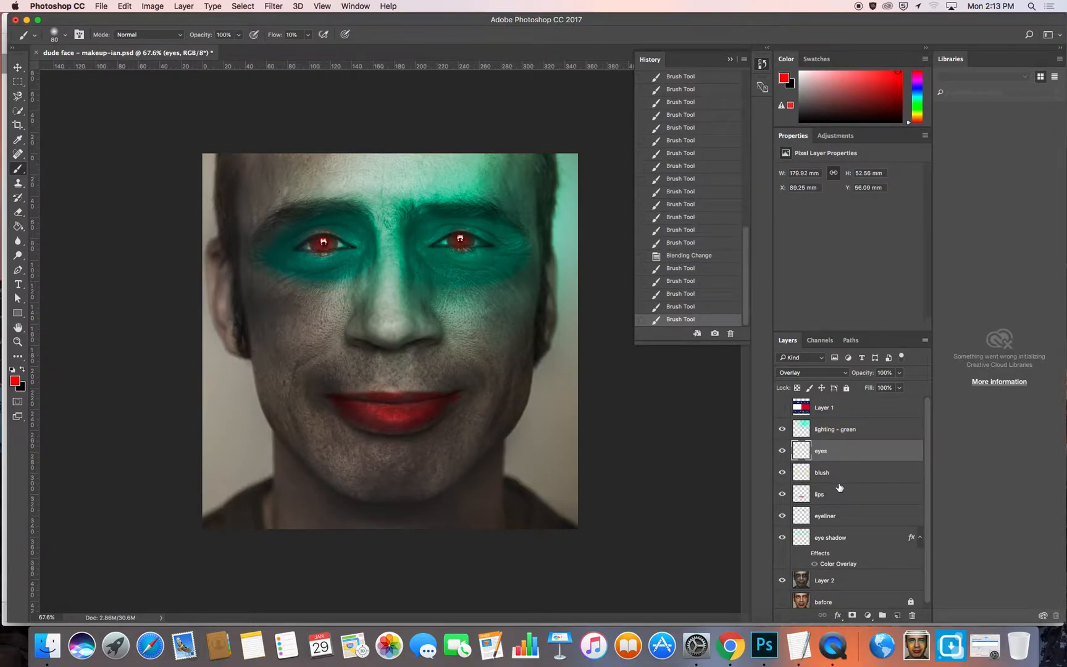
- Raise the blush layer's opacity to 78% to bring the yellow back on the cheeks
{"action": "left_click", "coordinate": [820, 474]}
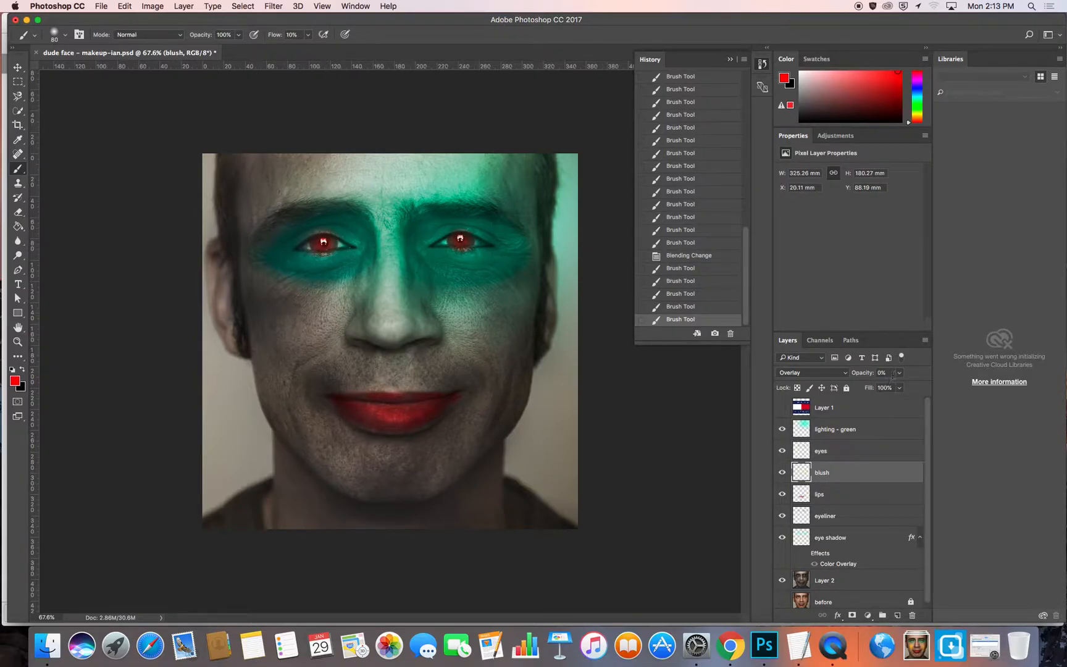
{"action": "left_click_drag", "start_coordinate": [879, 387], "coordinate": [888, 386]}
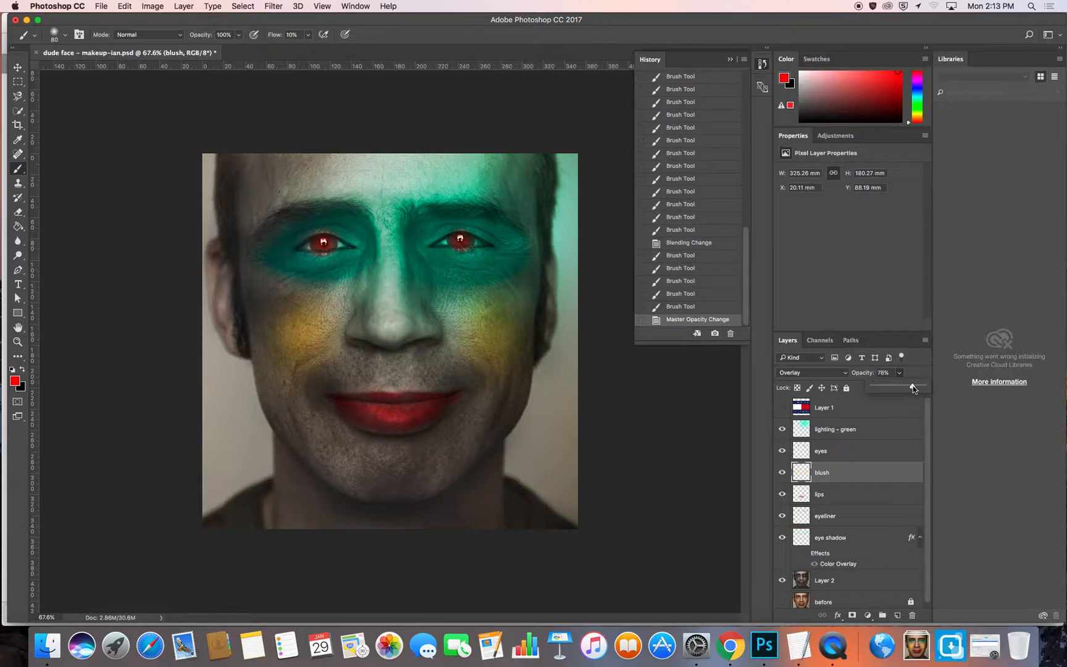
{"action": "left_click", "coordinate": [830, 437]}
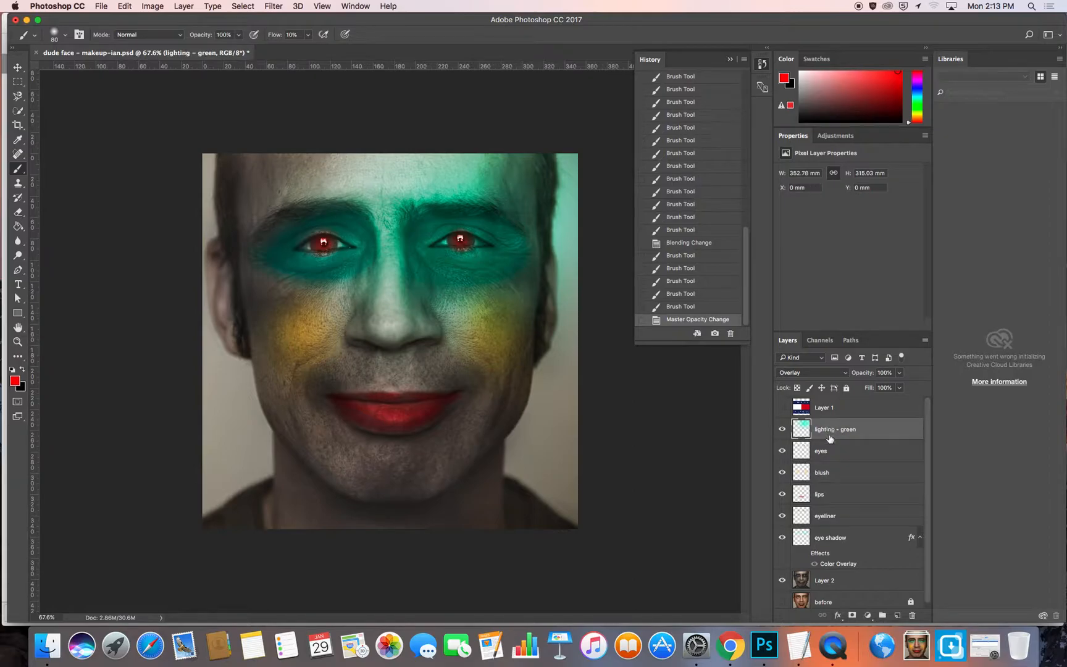
- Erase excess red paint on the eyes layer with a 9 px Eraser at 10% flow
{"action": "left_click", "coordinate": [830, 458]}
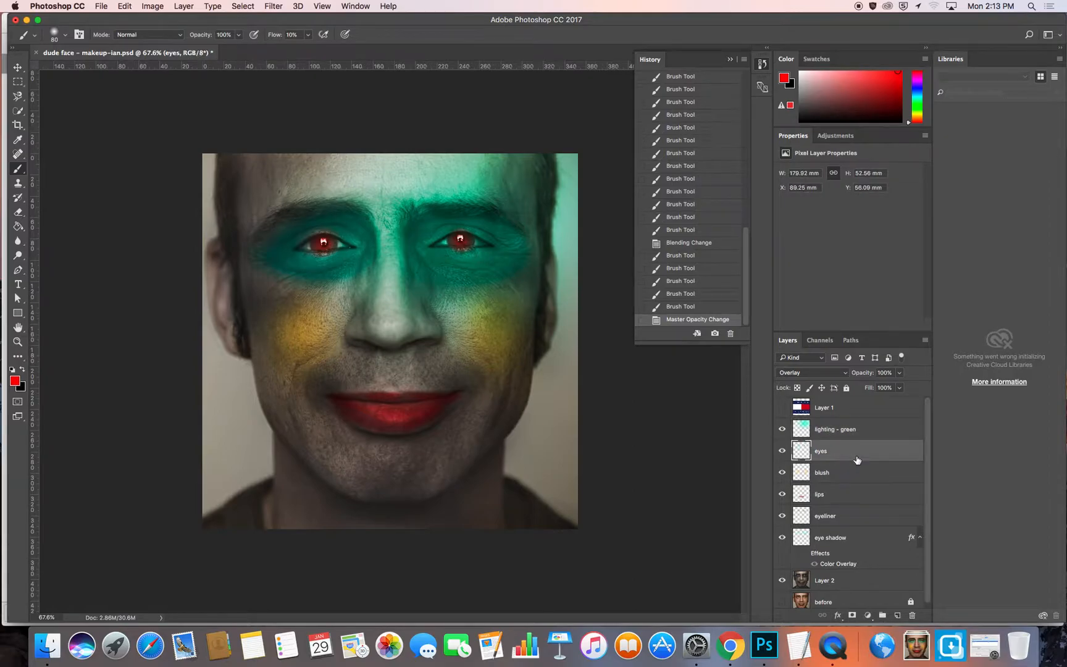
{"action": "left_click", "coordinate": [19, 212]}
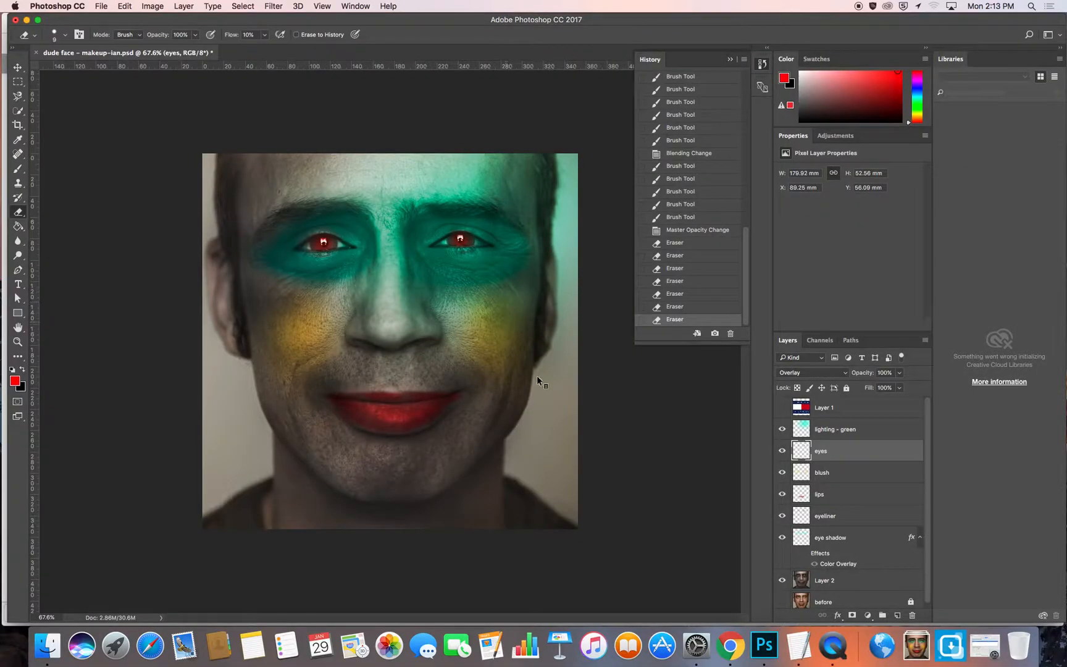
- Try the Soft Light, Multiply, Color Burn and Screen blend modes on the eyes layer and return it to Overlay
{"action": "left_click", "coordinate": [832, 374]}
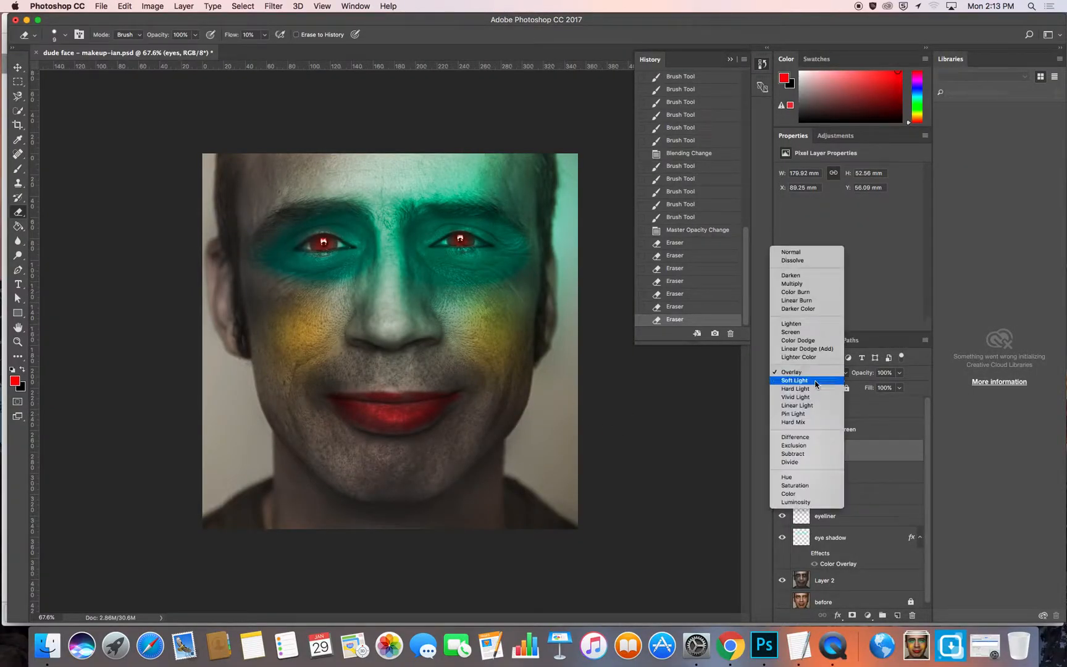
{"action": "left_click", "coordinate": [827, 381]}
{"action": "left_click", "coordinate": [832, 374]}
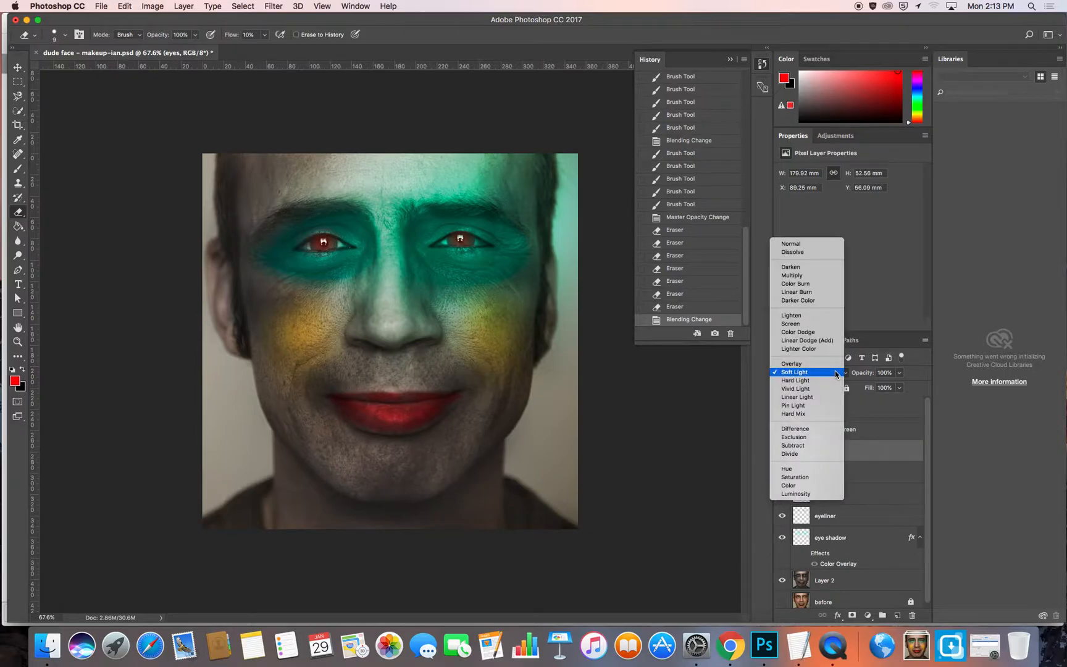
{"action": "left_click", "coordinate": [809, 280]}
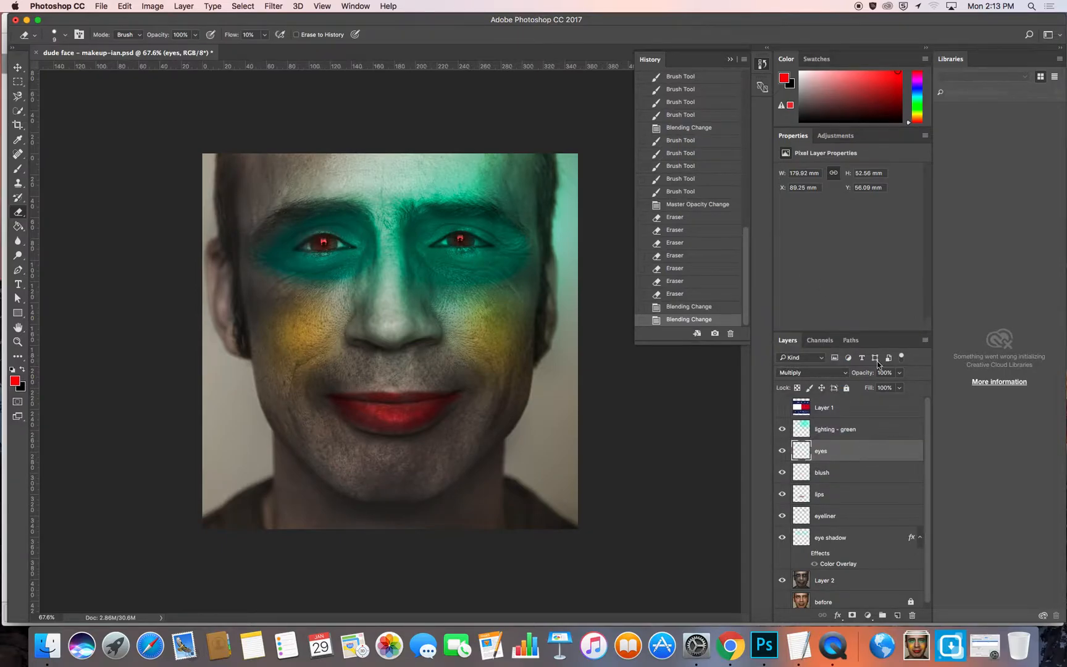
{"action": "left_click", "coordinate": [843, 375]}
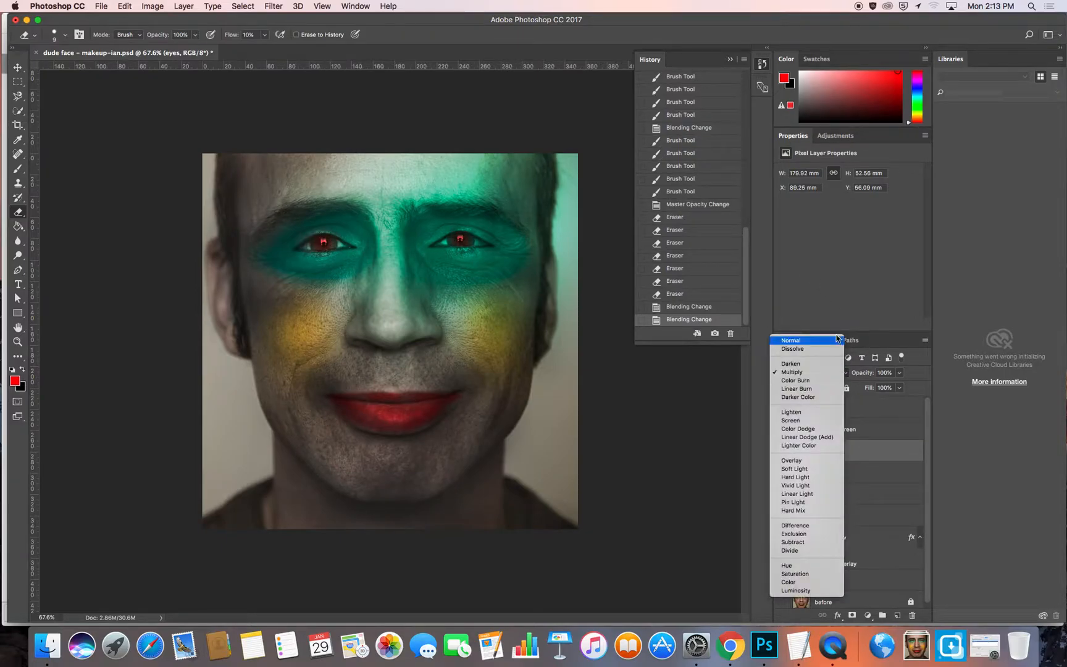
{"action": "left_click", "coordinate": [809, 381]}
{"action": "left_click", "coordinate": [838, 373]}
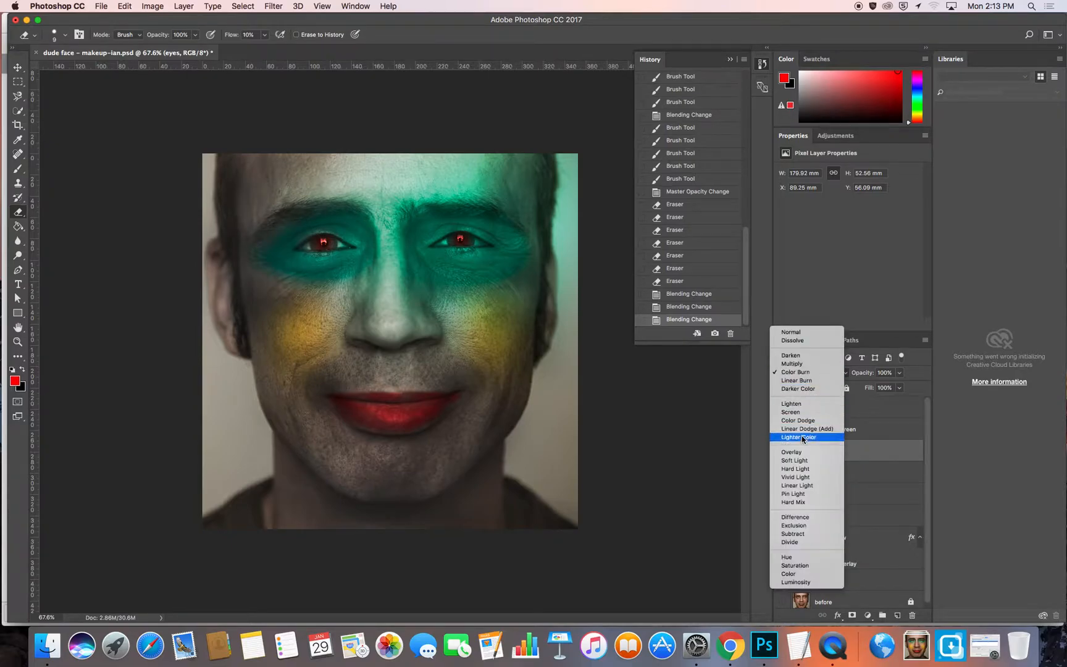
{"action": "left_click", "coordinate": [796, 412]}
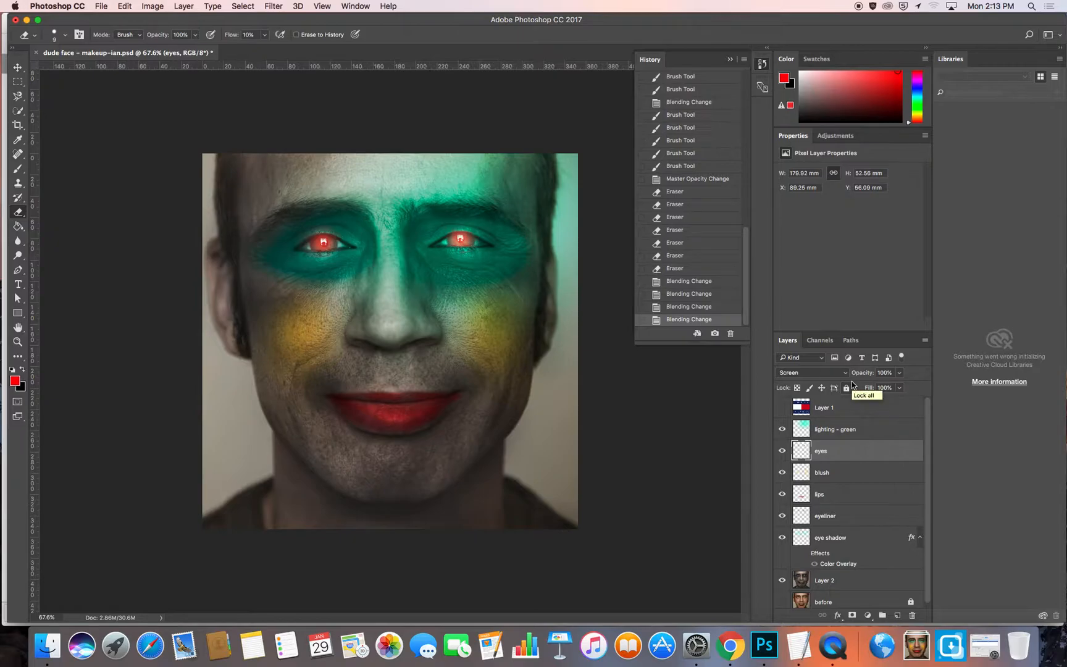
{"action": "left_click", "coordinate": [832, 372]}
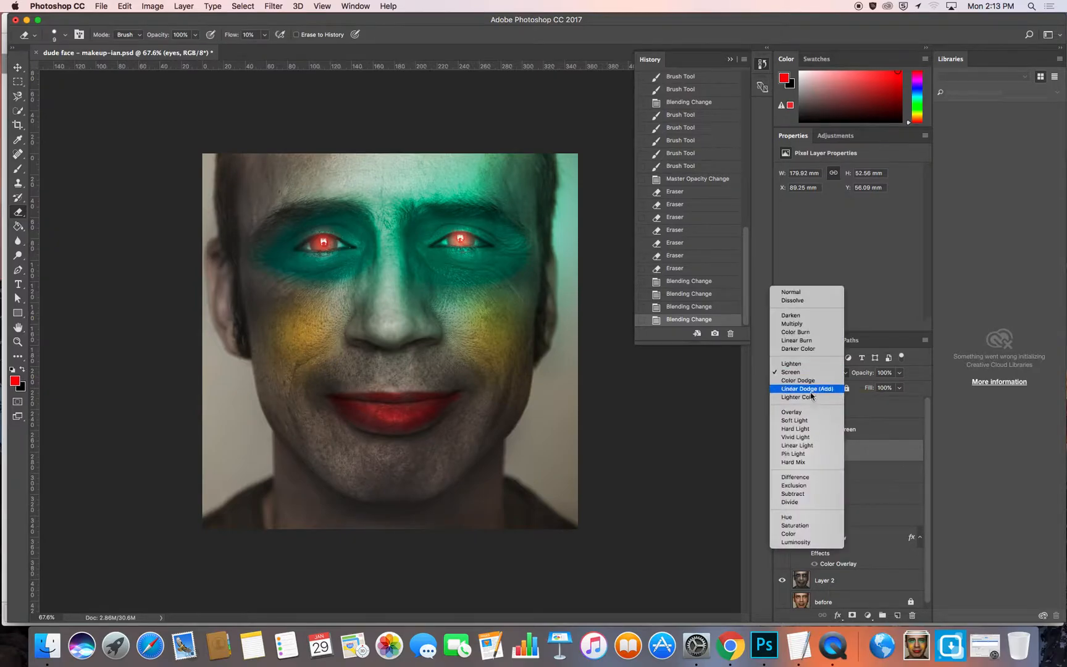
{"action": "left_click", "coordinate": [804, 413]}
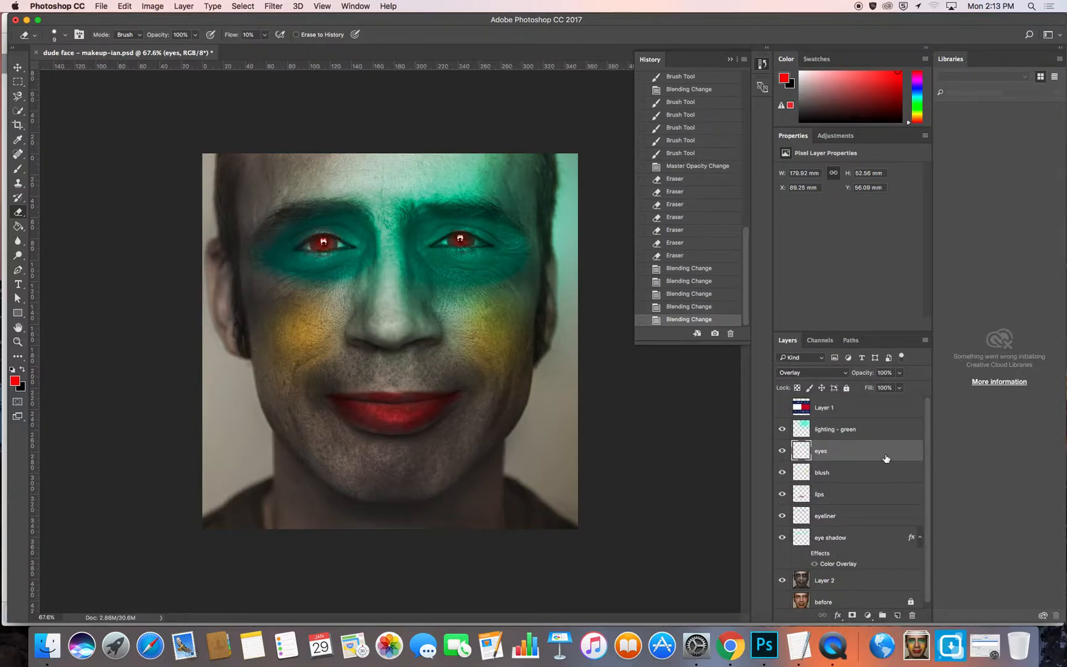
- Duplicate the eyes layer as eyes copy and set the copy's blend mode to Screen
{"action": "right_click", "coordinate": [837, 454]}
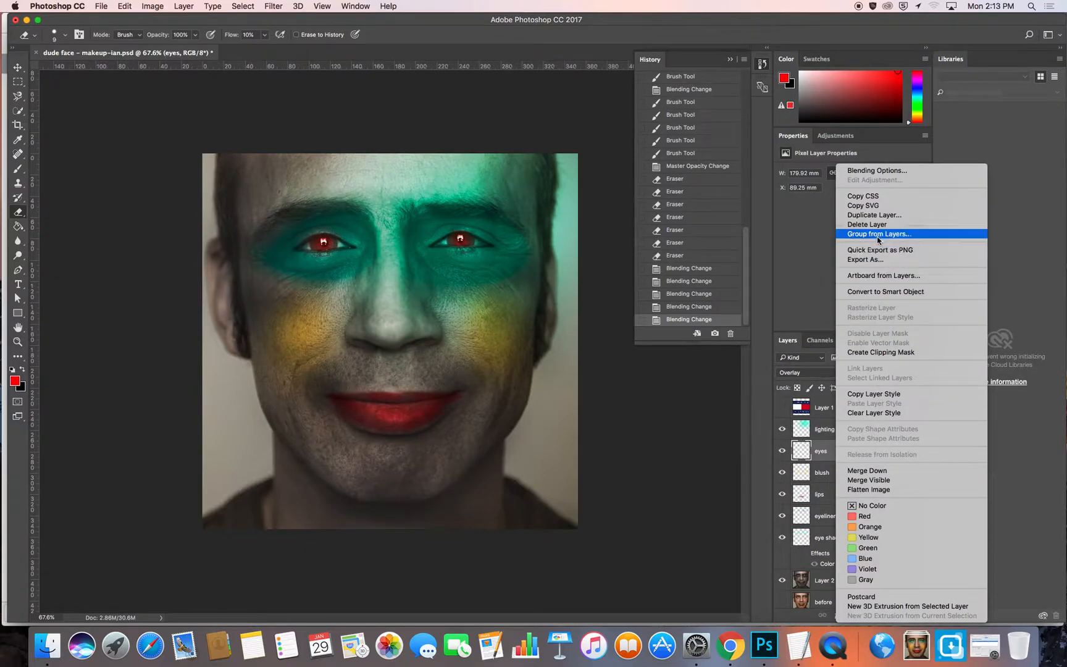
{"action": "left_click", "coordinate": [877, 216]}
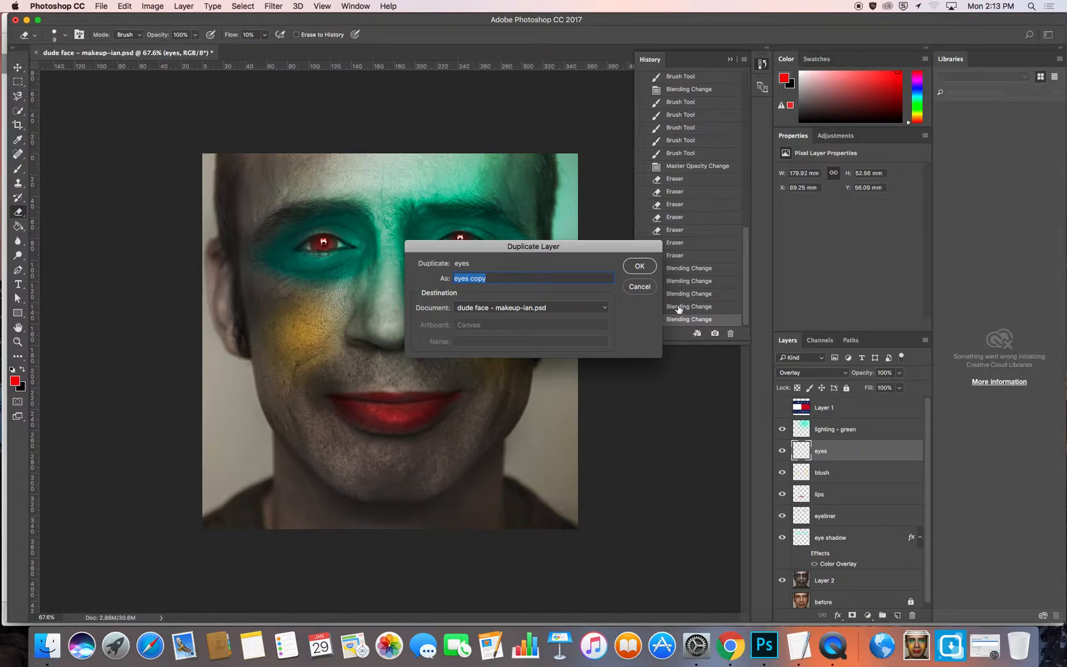
{"action": "left_click", "coordinate": [639, 266]}
{"action": "left_click", "coordinate": [827, 372]}
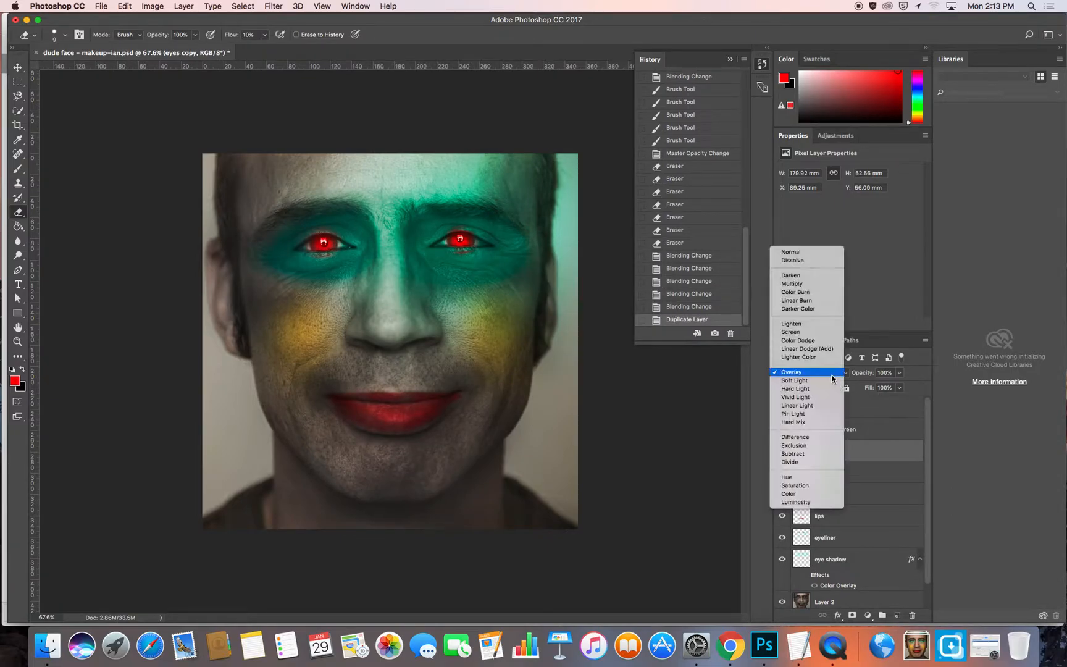
{"action": "left_click", "coordinate": [803, 334]}
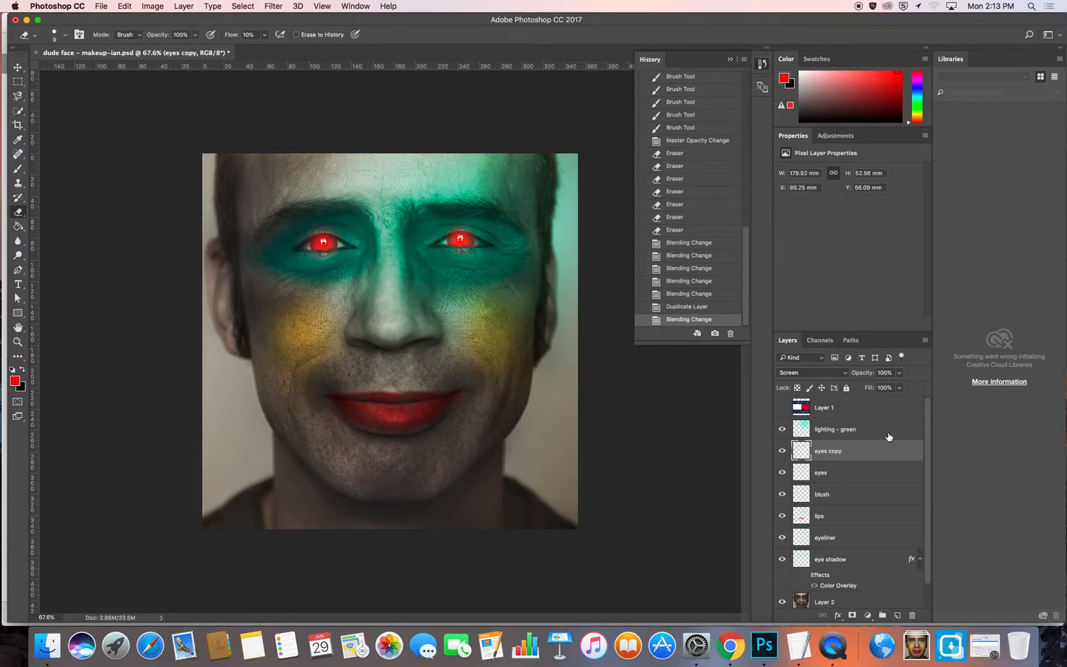
- Lower the eyes copy layer's opacity to 27% and save the document
{"action": "left_click_drag", "start_coordinate": [898, 388], "coordinate": [872, 385]}
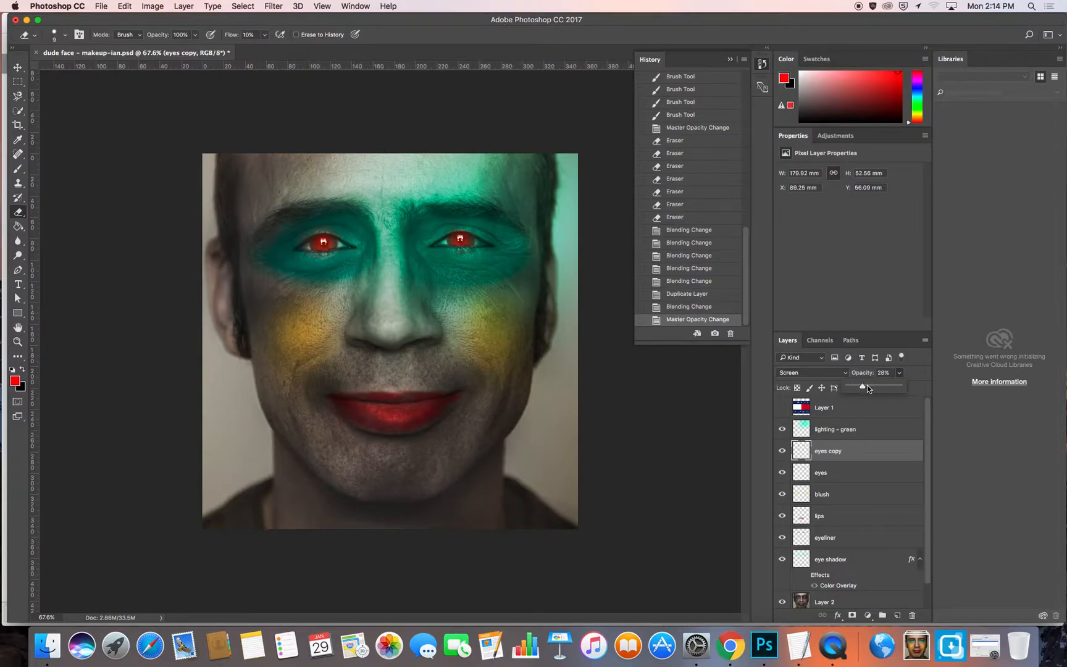
{"action": "left_click_drag", "start_coordinate": [866, 384], "coordinate": [859, 384]}
{"action": "left_click", "coordinate": [522, 38]}
{"action": "key", "text": "ctrl+s"}
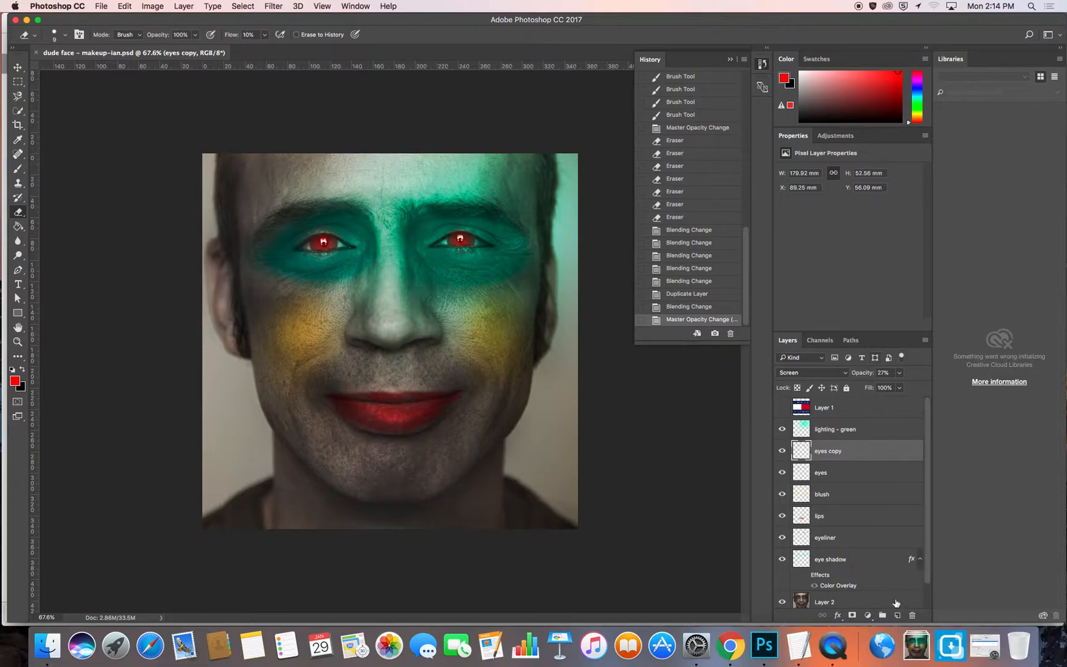
- Try a lower opacity, Soft Light and Hard Light on the eye shadow layer, then settle on Hue at 100% opacity and hide the history
{"action": "left_click", "coordinate": [825, 538]}
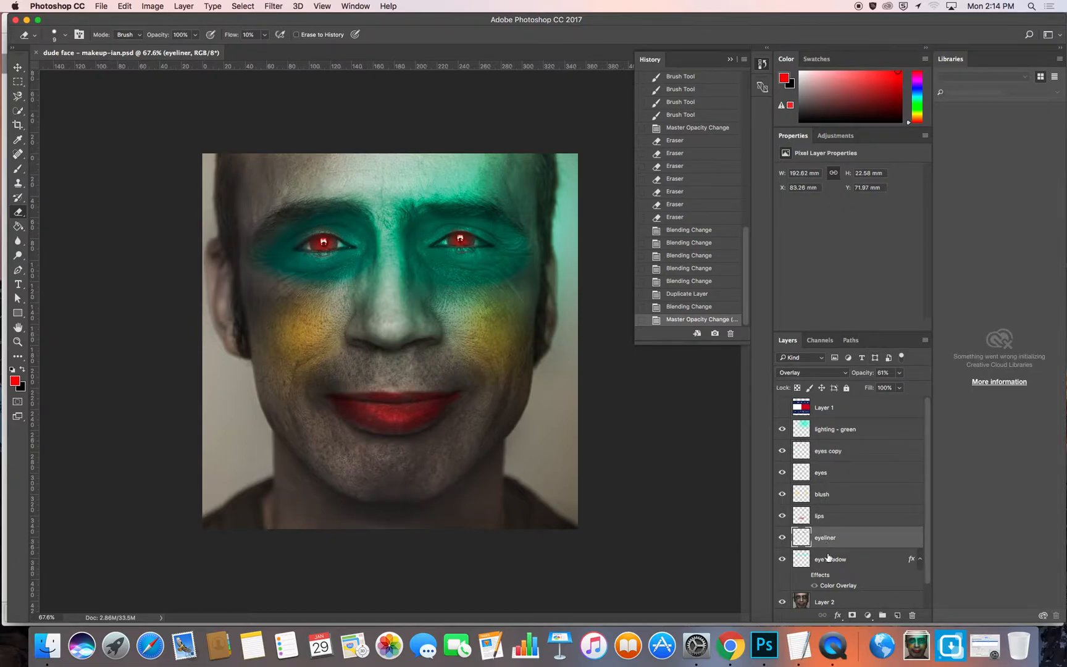
{"action": "left_click", "coordinate": [833, 563]}
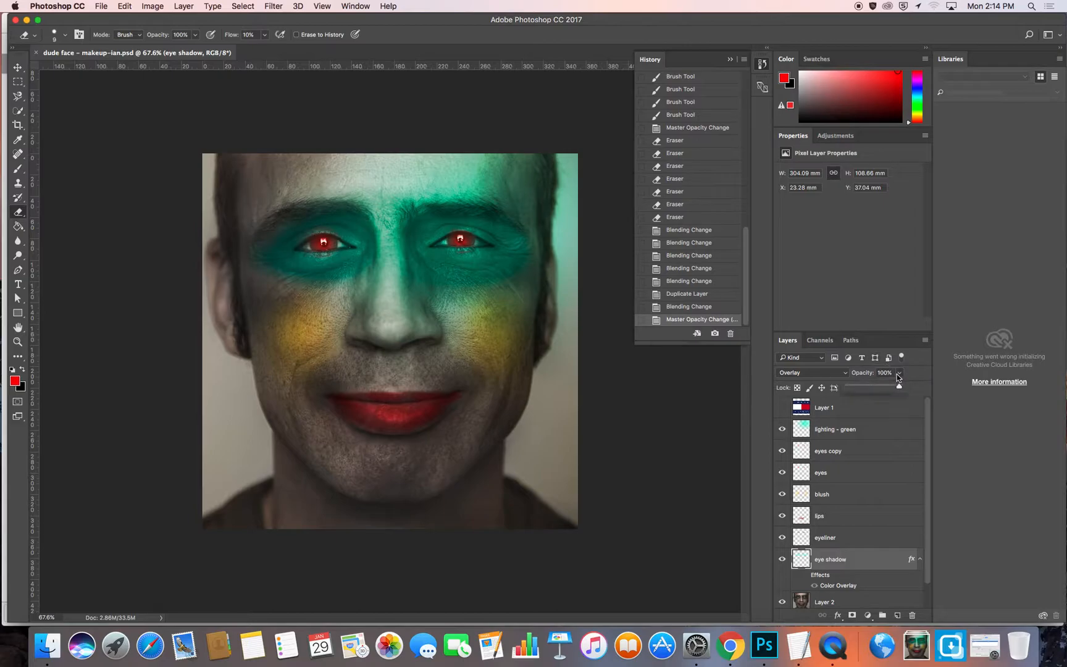
{"action": "left_click_drag", "start_coordinate": [899, 389], "coordinate": [885, 387]}
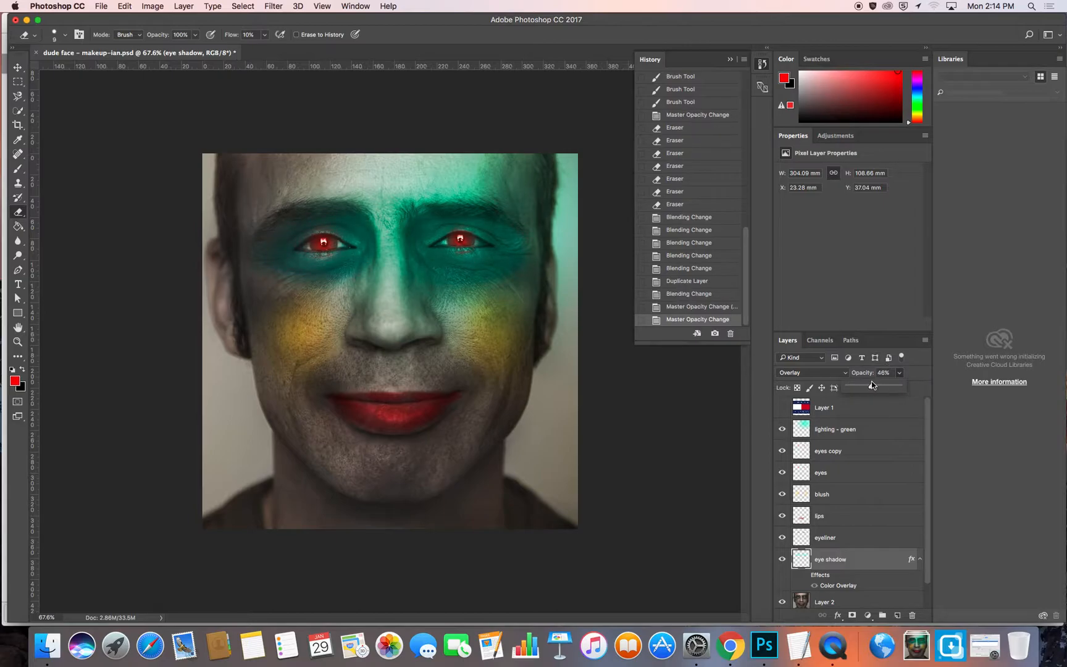
{"action": "left_click", "coordinate": [841, 370]}
{"action": "left_click", "coordinate": [814, 381]}
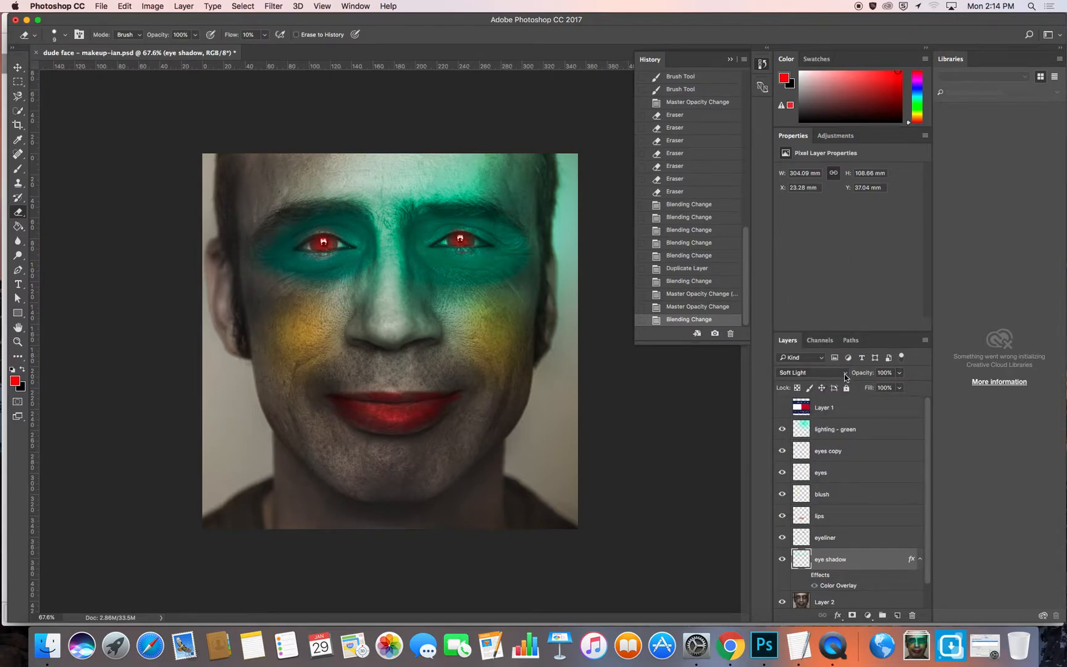
{"action": "left_click", "coordinate": [844, 372]}
{"action": "left_click", "coordinate": [815, 381]}
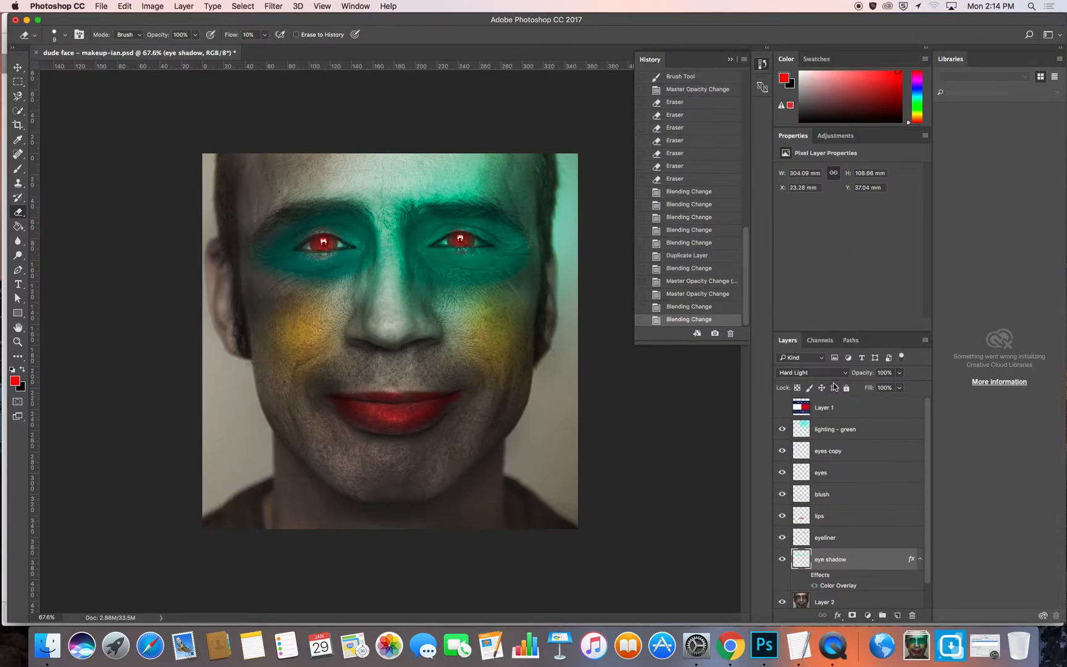
{"action": "left_click", "coordinate": [833, 375]}
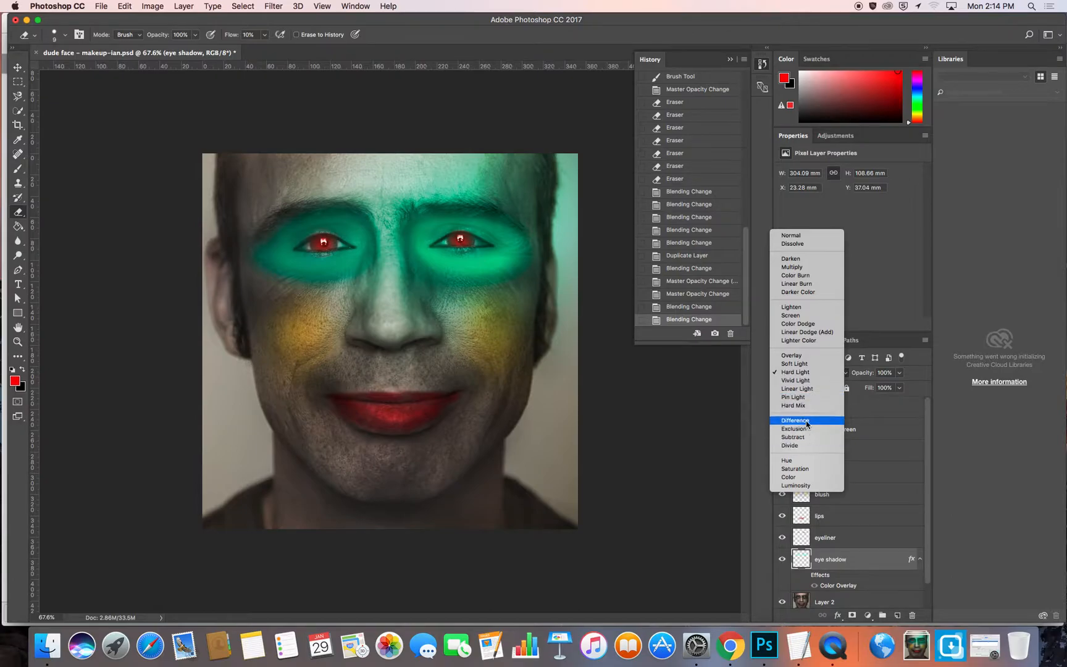
{"action": "left_click", "coordinate": [810, 452]}
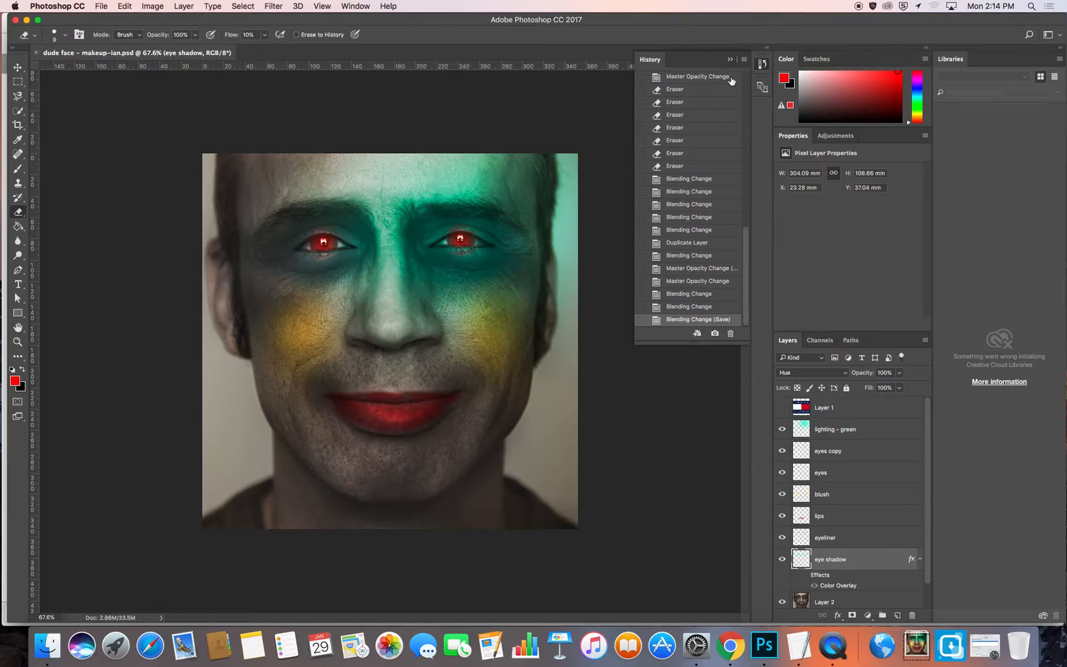
{"action": "left_click", "coordinate": [762, 63]}
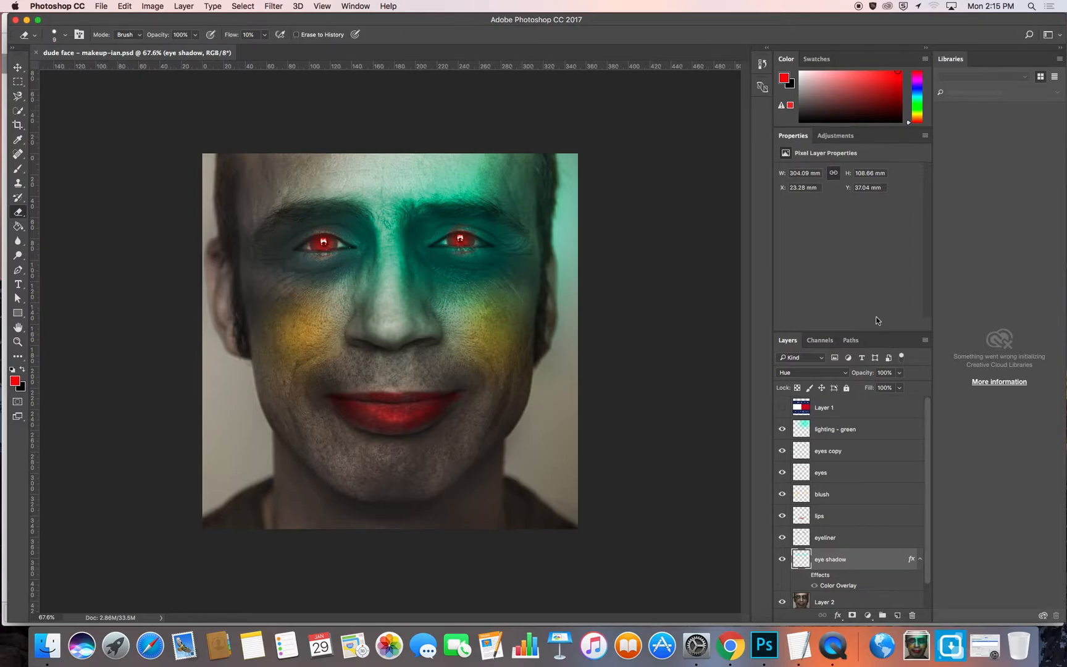
- Group the layers from lighting - green down to Layer 2 and name the group "after"
{"action": "left_click", "coordinate": [919, 559]}
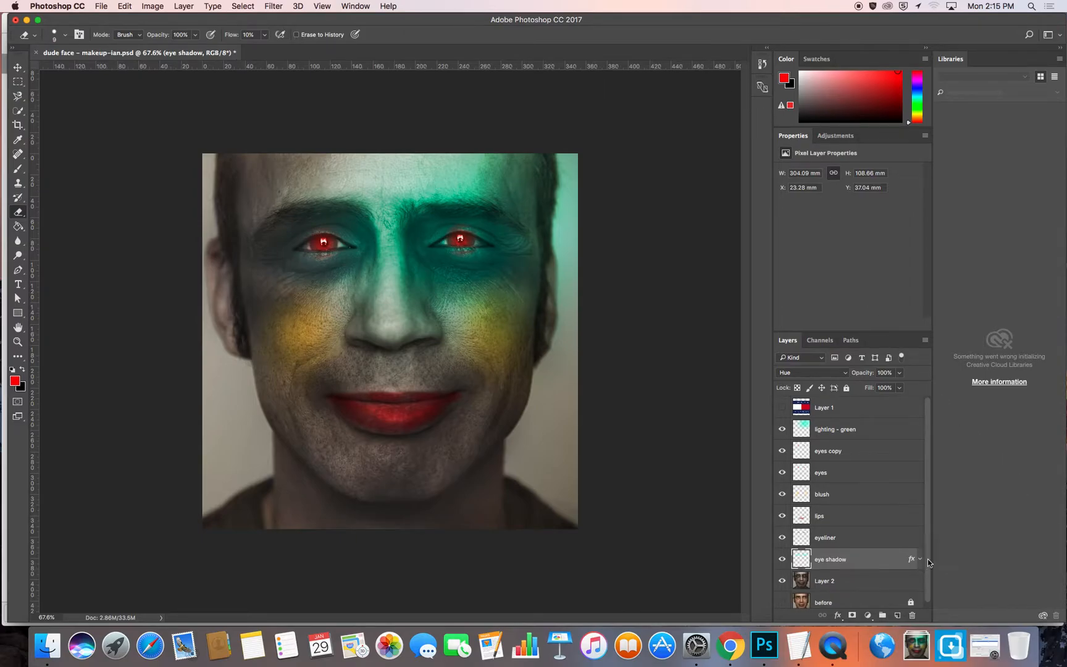
{"action": "left_click", "coordinate": [847, 432]}
{"action": "scroll", "coordinate": [926, 482], "scroll_direction": "down", "scroll_amount": 1}
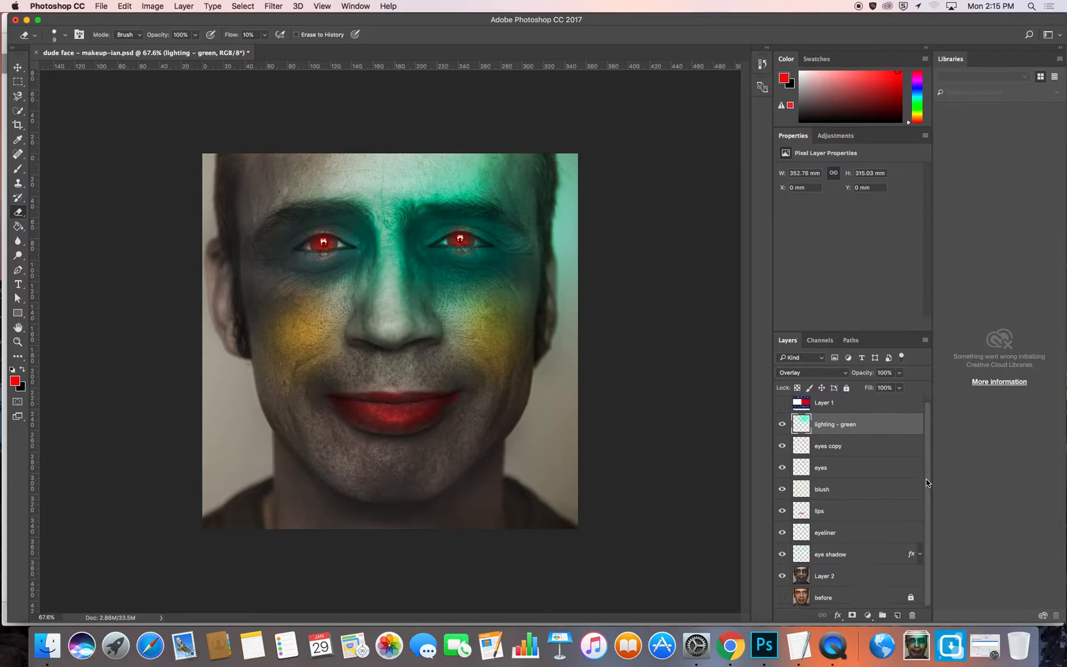
{"action": "left_click", "coordinate": [831, 582], "text": "shift"}
{"action": "left_click", "coordinate": [854, 429]}
{"action": "left_click", "coordinate": [832, 579], "text": "shift"}
{"action": "left_click_drag", "start_coordinate": [851, 576], "coordinate": [882, 615]}
{"action": "double_click", "coordinate": [823, 424]}
{"action": "type", "text": "after"}
{"action": "key", "text": "Return"}
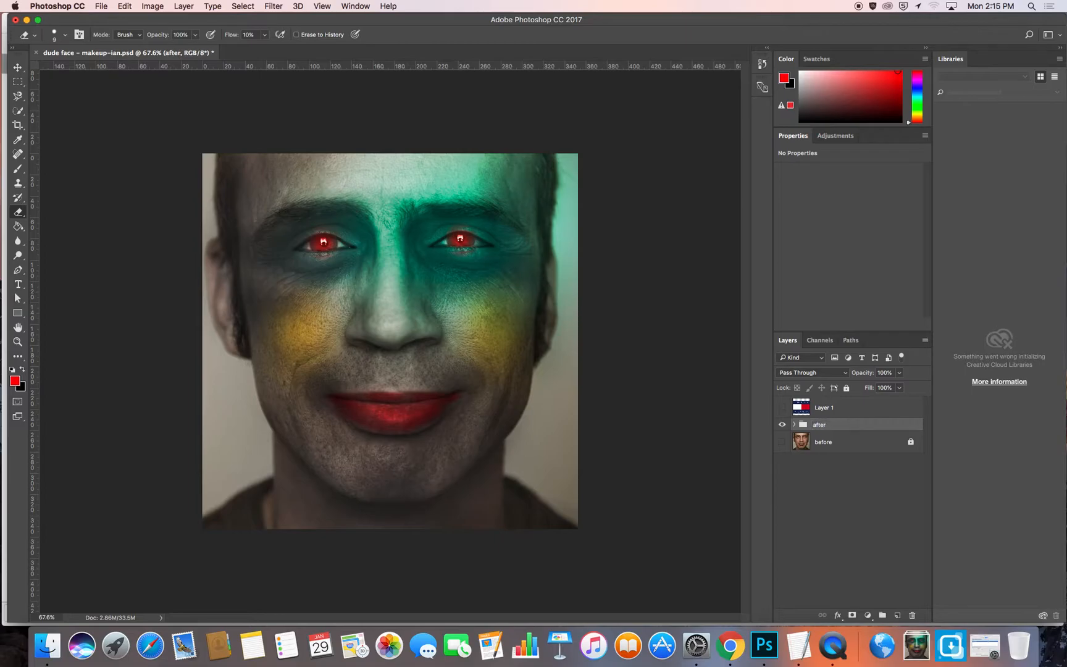
- Make the before layer visible and toggle the after group off and on to compare the original with the makeup
{"action": "left_click", "coordinate": [782, 425]}
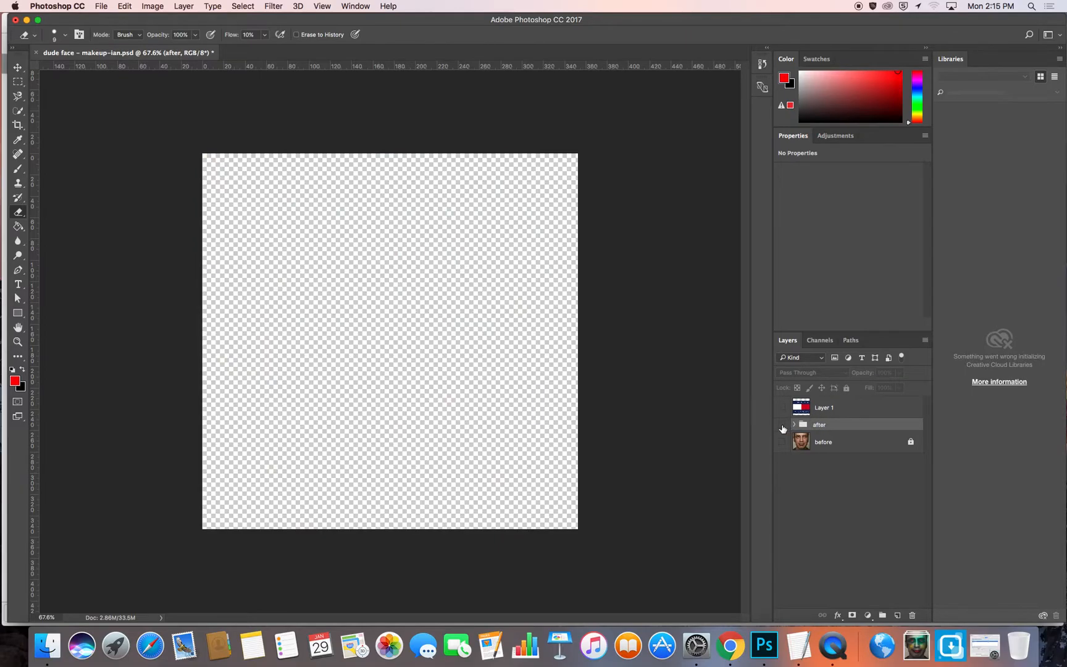
{"action": "left_click", "coordinate": [782, 442]}
{"action": "left_click", "coordinate": [783, 426]}
{"action": "left_click", "coordinate": [783, 426]}
{"action": "left_click", "coordinate": [782, 426]}
{"action": "left_click", "coordinate": [783, 426]}
{"action": "left_click", "coordinate": [783, 426]}
- Try a lower opacity on the after group, return it to 100% and compare it with the original photo
{"action": "left_click", "coordinate": [898, 372]}
{"action": "left_click_drag", "start_coordinate": [900, 386], "coordinate": [885, 388]}
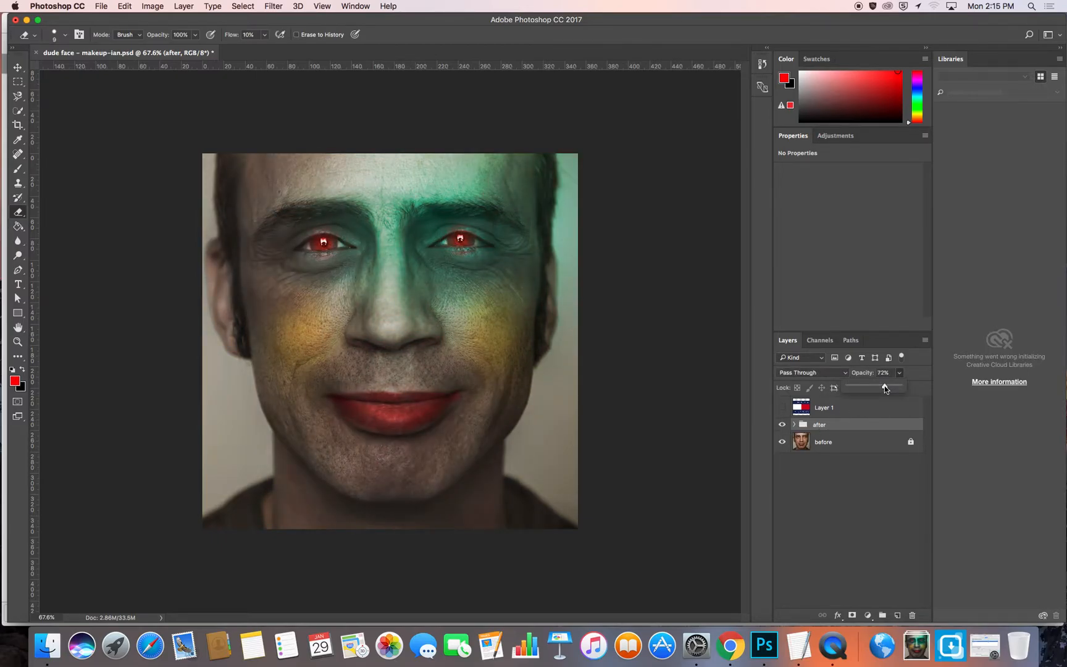
{"action": "left_click_drag", "start_coordinate": [879, 388], "coordinate": [920, 388]}
{"action": "left_click", "coordinate": [899, 374]}
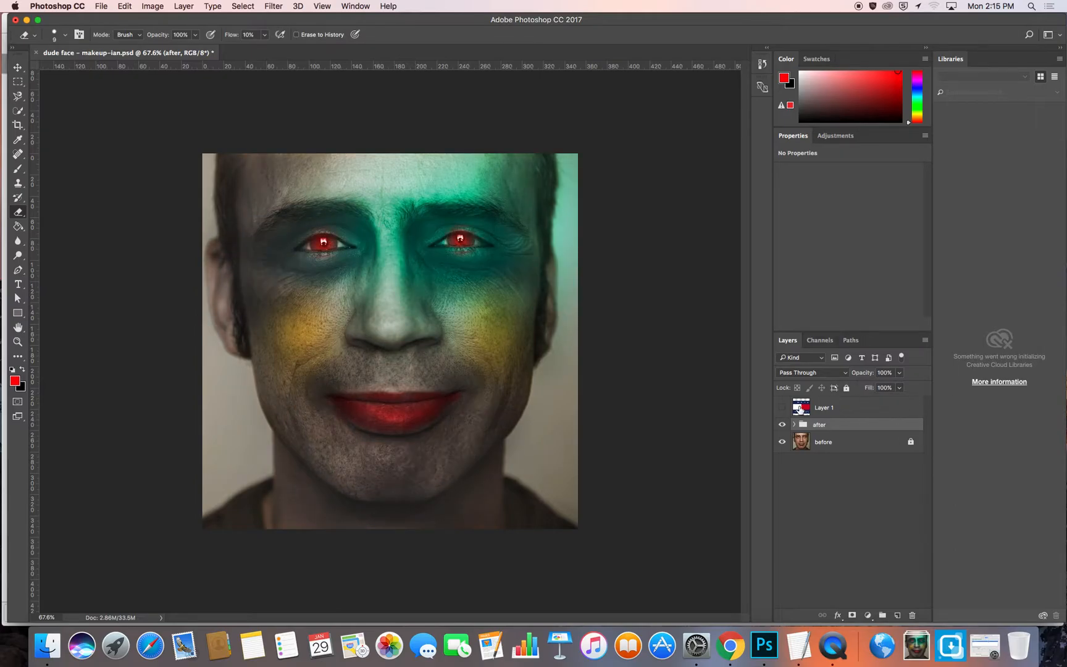
{"action": "left_click", "coordinate": [782, 425]}
{"action": "left_click", "coordinate": [782, 425]}
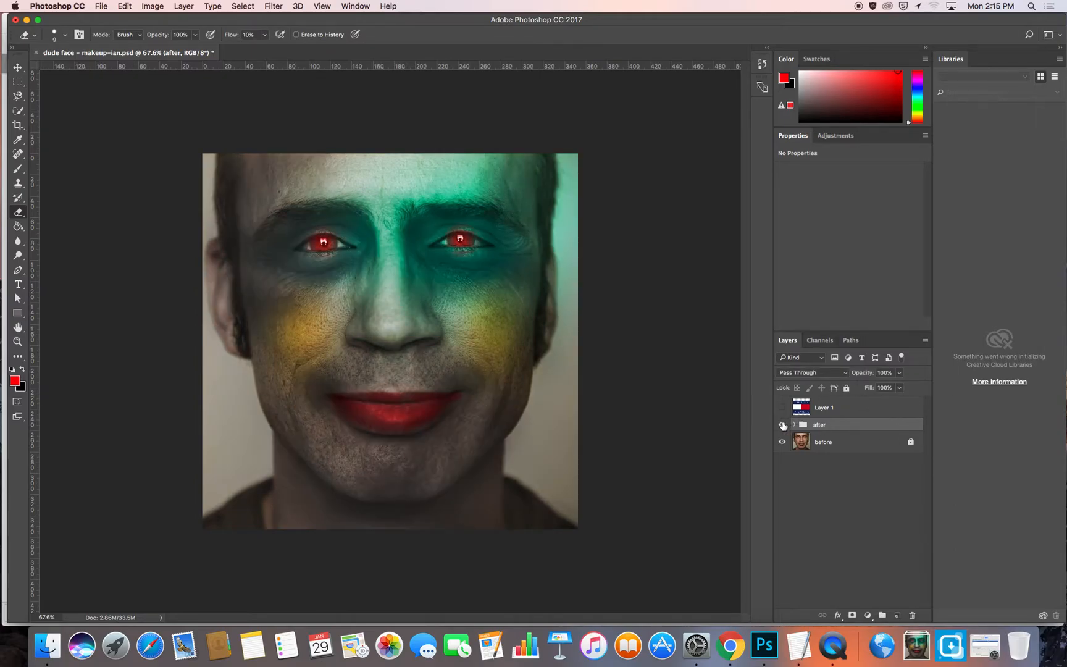
- Set the after group's blend mode to Overlay and toggle its visibility to compare it with the original photo
{"action": "left_click", "coordinate": [838, 374]}
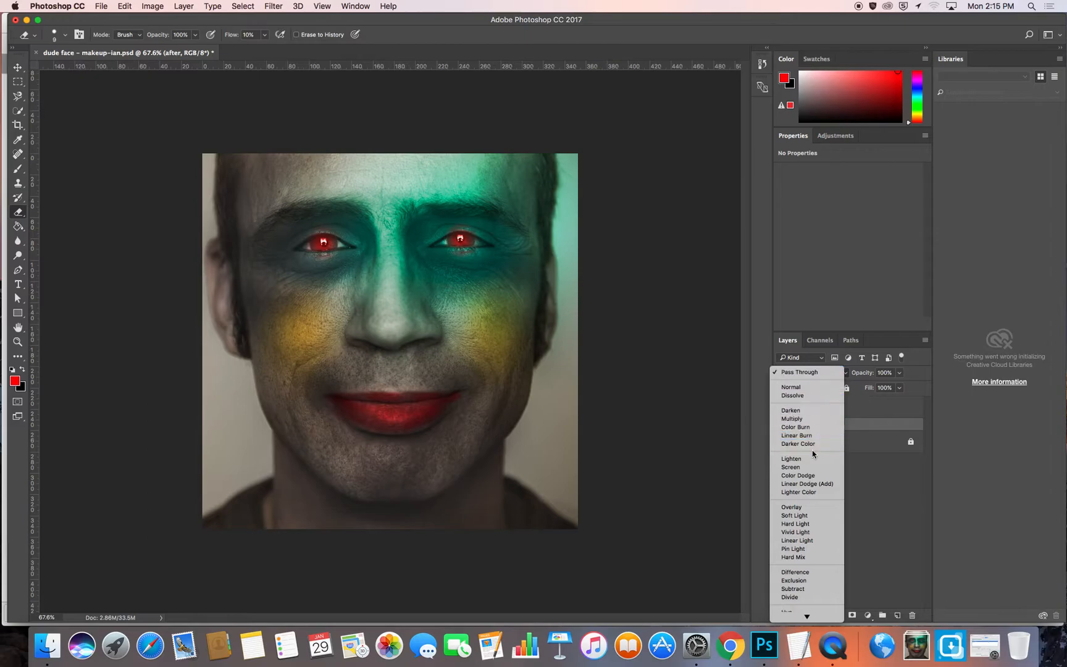
{"action": "left_click", "coordinate": [795, 507]}
{"action": "left_click", "coordinate": [782, 424]}
{"action": "left_click", "coordinate": [782, 425]}
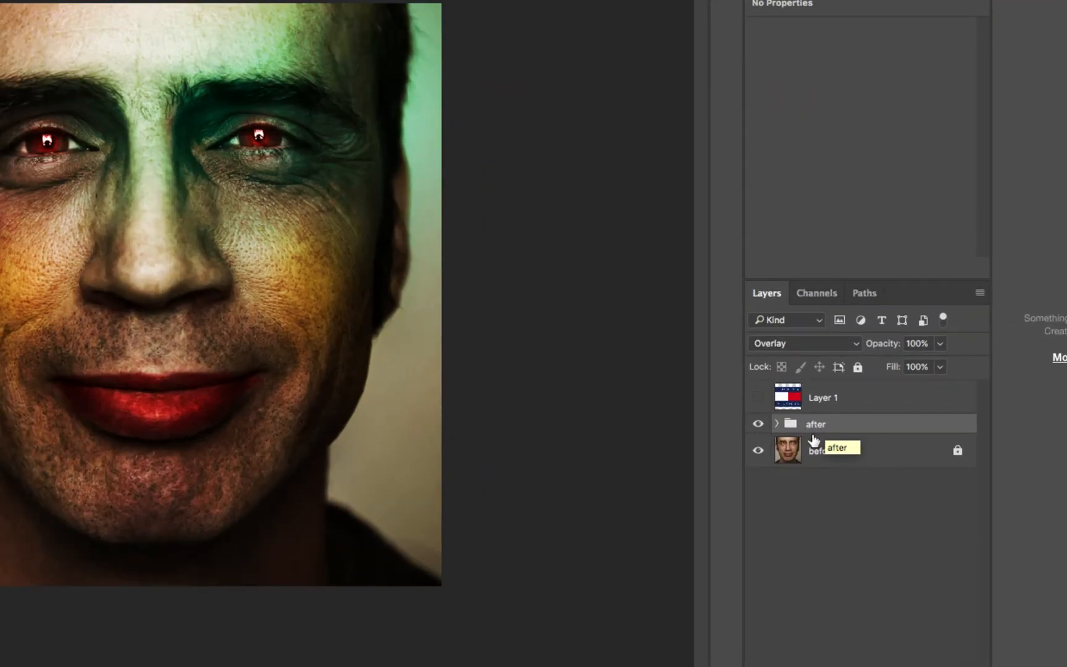
- Try Soft Light, Difference, Hue and Multiply on the after group, return it to Overlay and save the document
{"action": "left_click", "coordinate": [846, 343]}
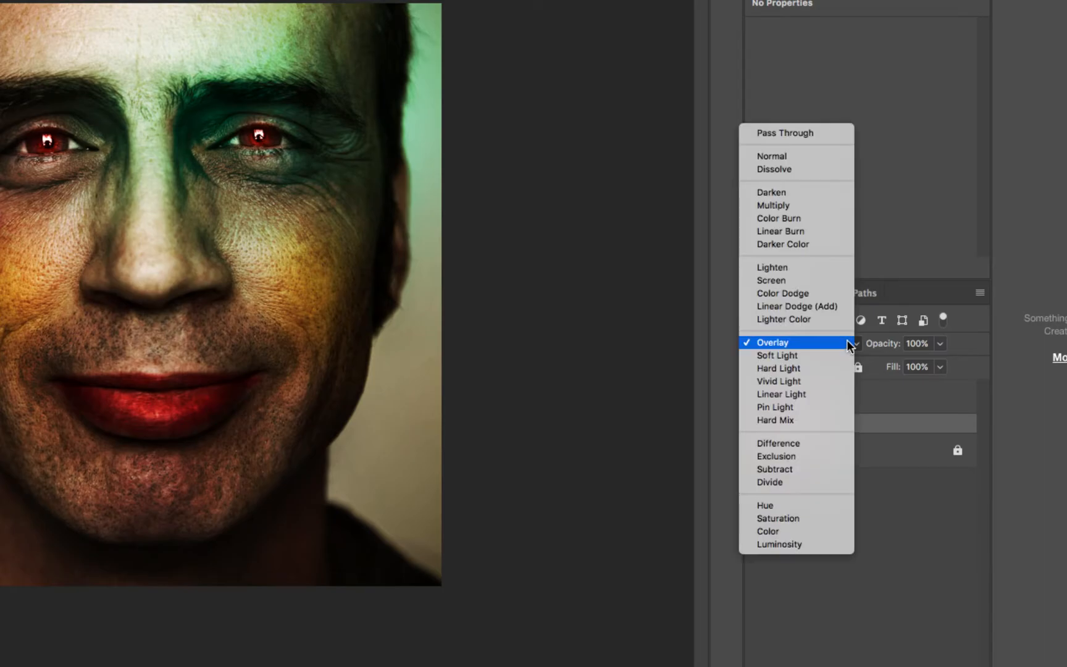
{"action": "left_click", "coordinate": [799, 355]}
{"action": "left_click", "coordinate": [842, 344]}
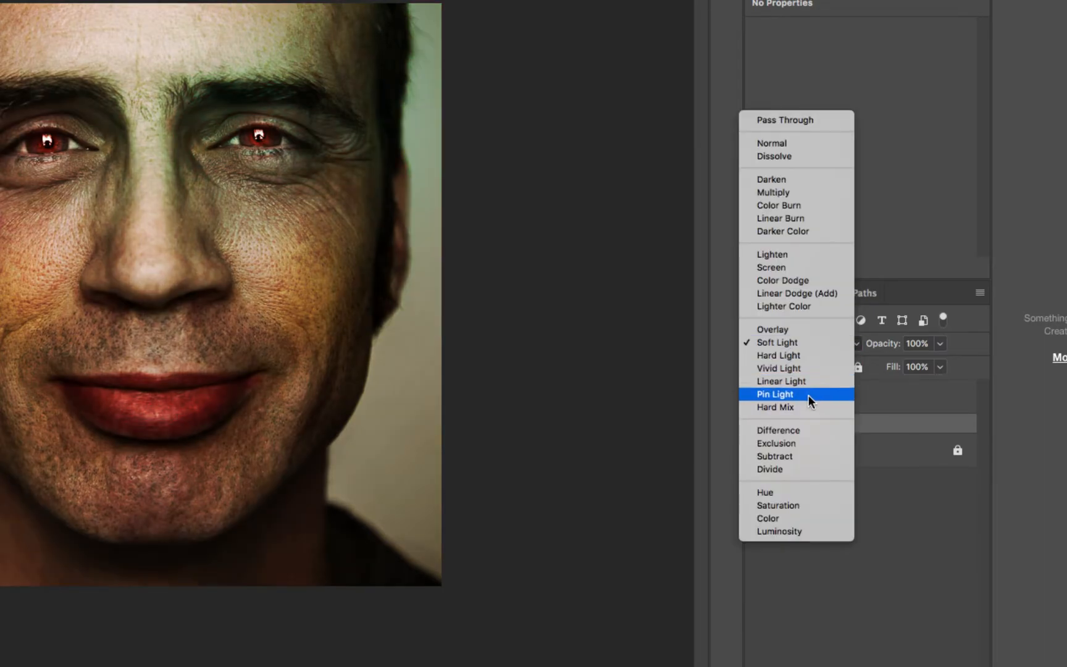
{"action": "left_click", "coordinate": [796, 431]}
{"action": "left_click", "coordinate": [840, 348]}
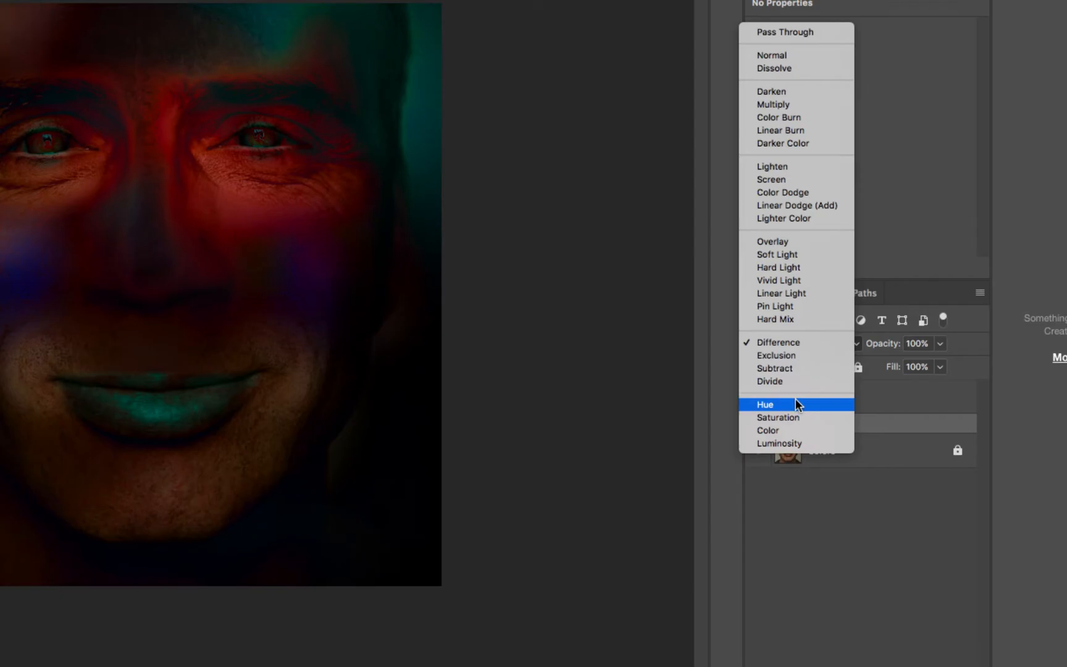
{"action": "left_click", "coordinate": [796, 404]}
{"action": "left_click", "coordinate": [846, 349]}
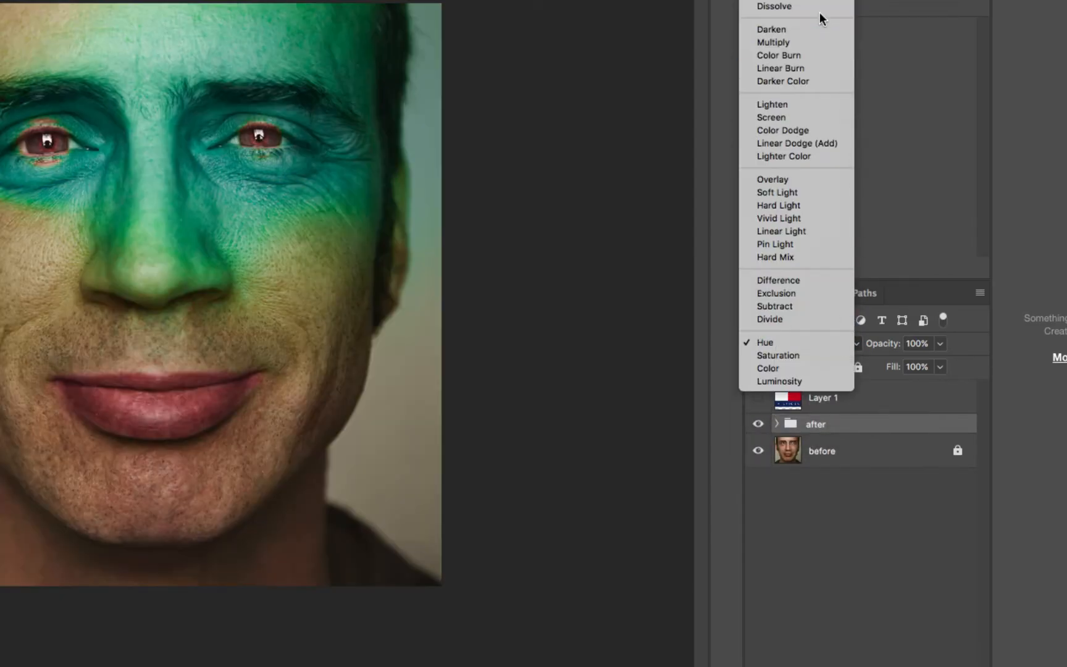
{"action": "left_click", "coordinate": [788, 41]}
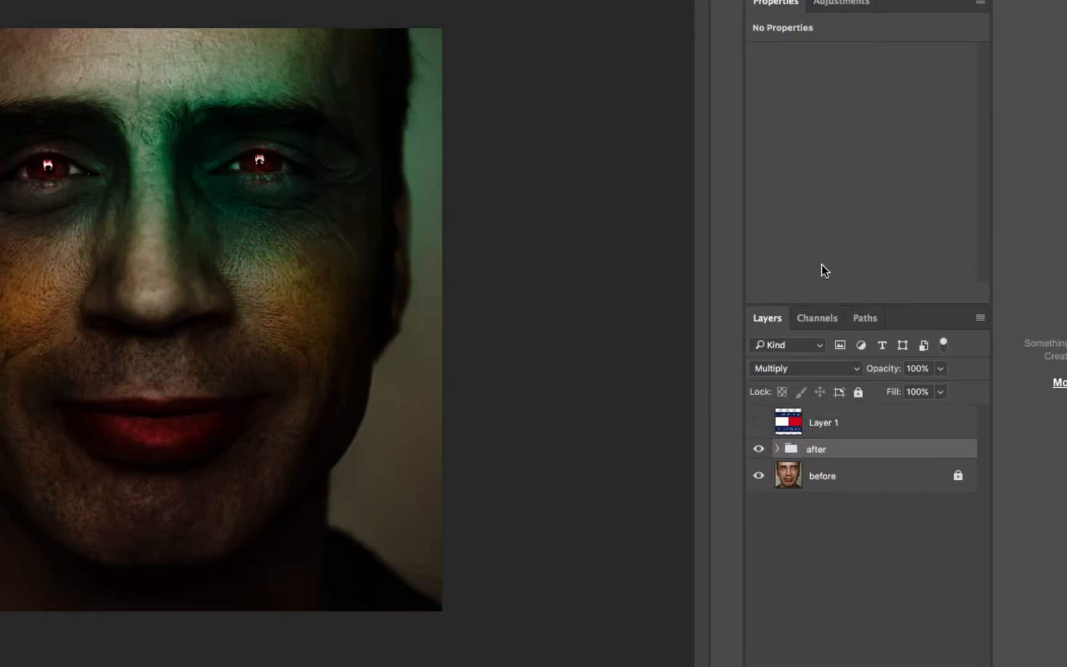
{"action": "left_click", "coordinate": [831, 368]}
{"action": "scroll", "coordinate": [785, 507], "scroll_direction": "down", "scroll_amount": 2}
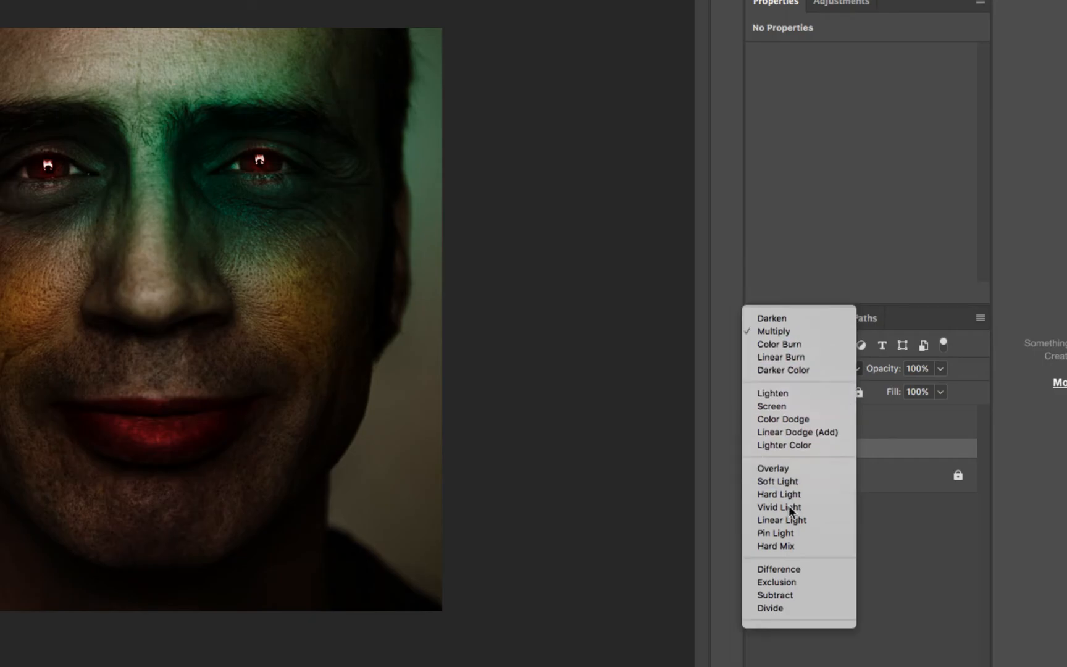
{"action": "left_click", "coordinate": [773, 468]}
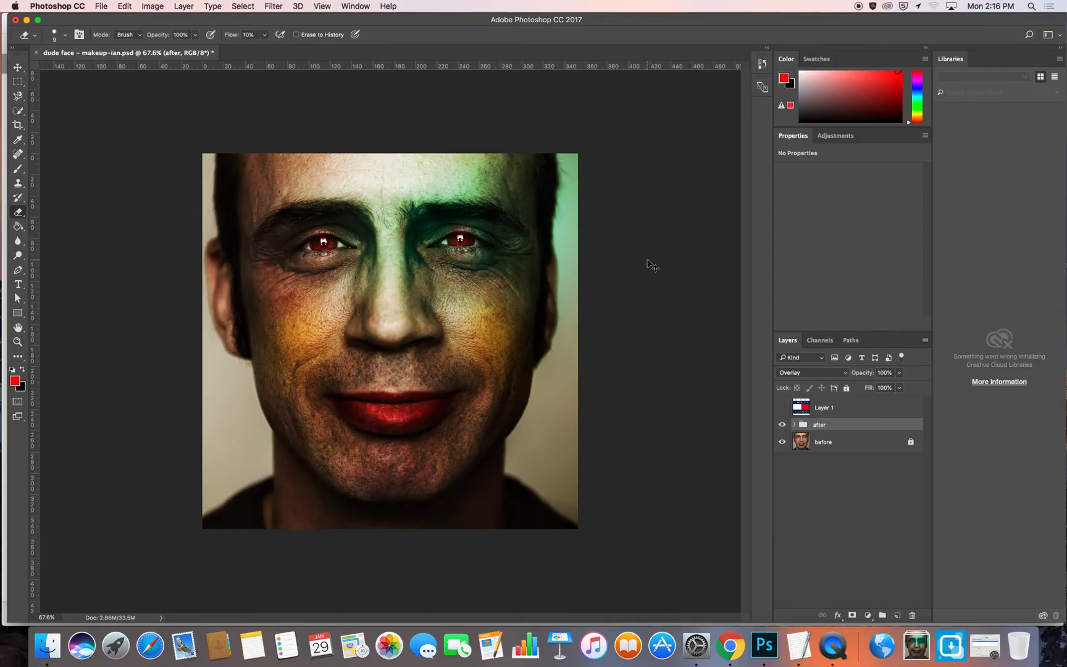
{"action": "key", "text": "super+s"}
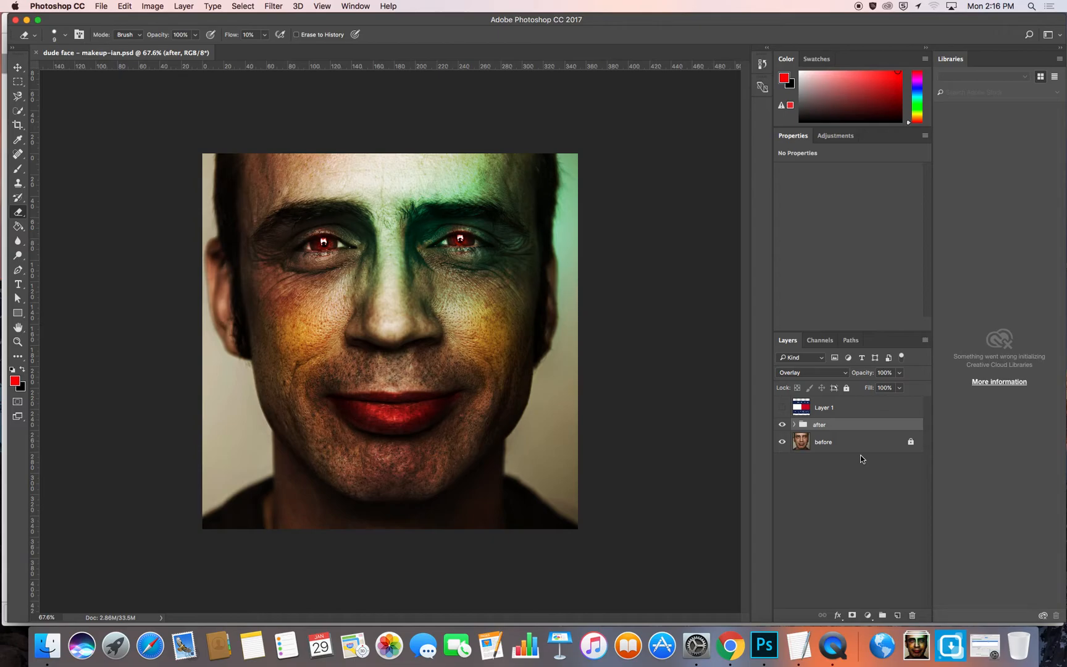